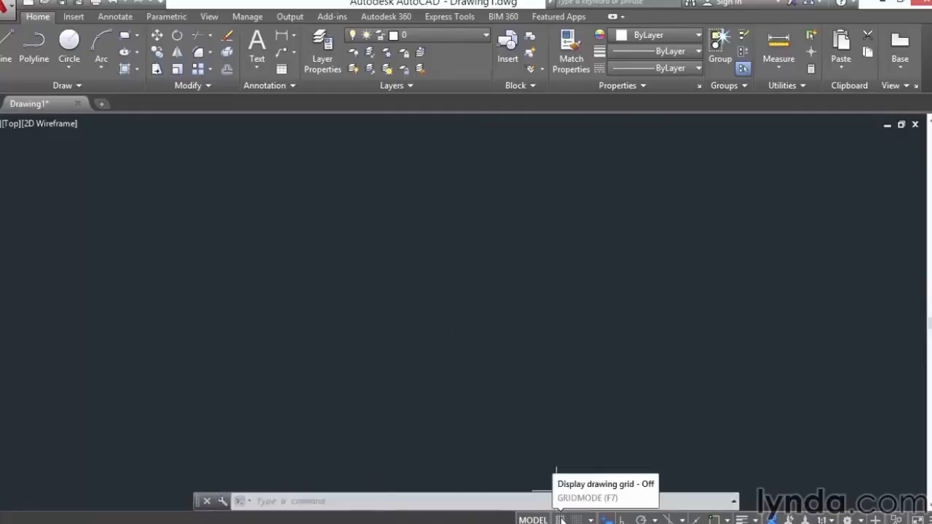
Turn on the drawing grid and grid snap, and set the grid X and Y spacing to 1.0000 with a major line every 10.
{"action": "left_click", "coordinate": [561, 520]}
{"action": "left_click", "coordinate": [579, 519]}
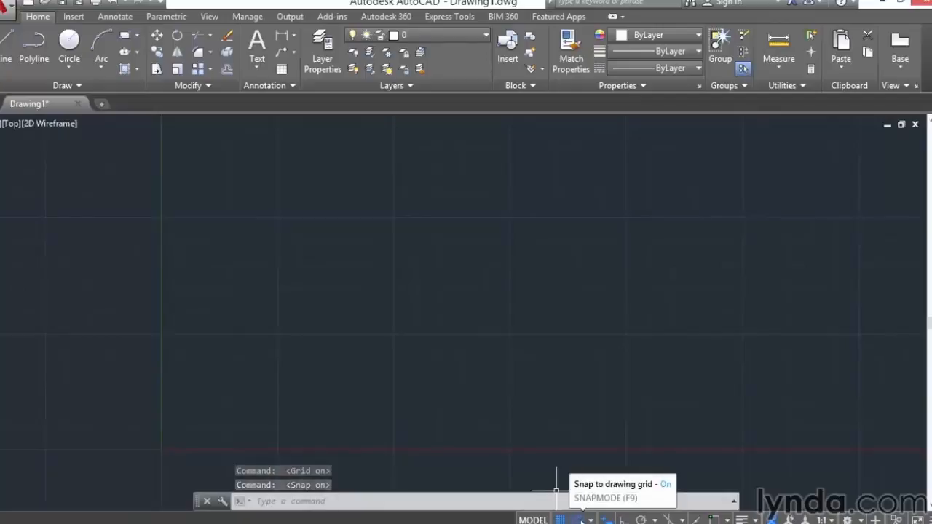
{"action": "left_click", "coordinate": [590, 520]}
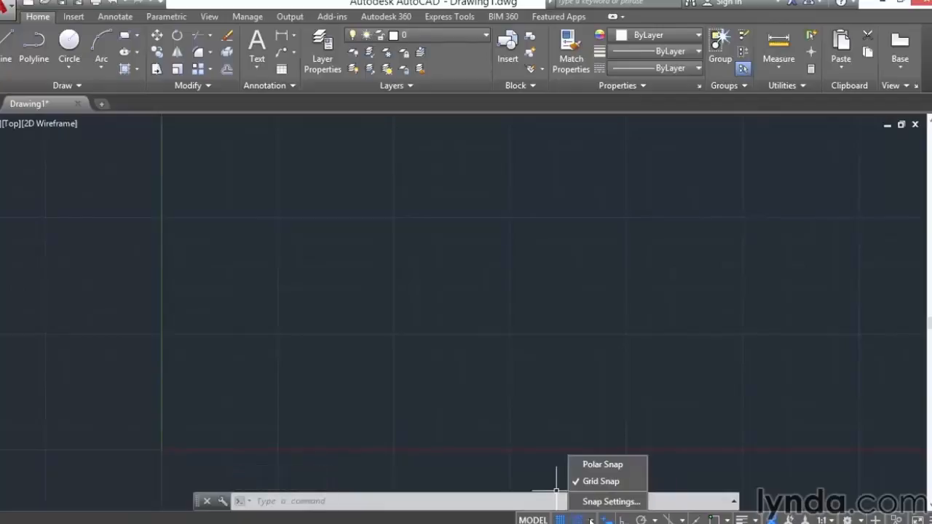
{"action": "left_click", "coordinate": [591, 502]}
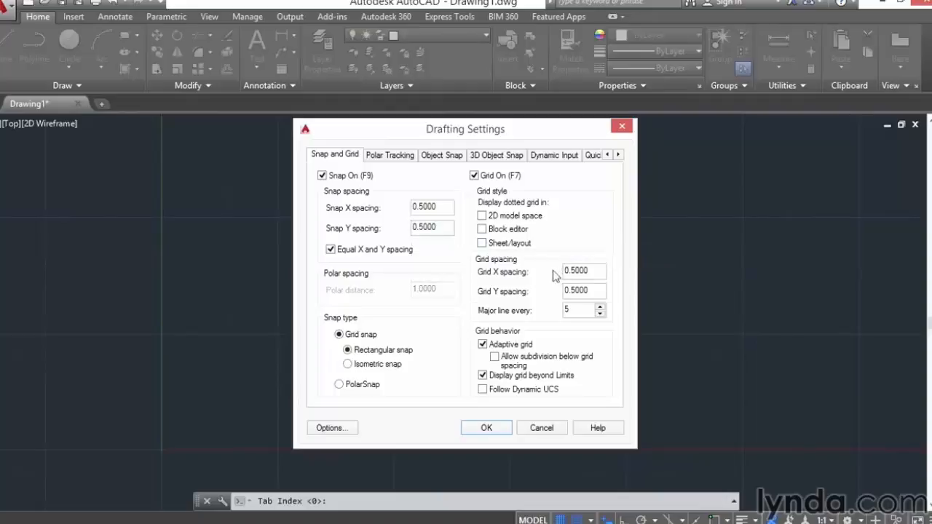
{"action": "left_click_drag", "start_coordinate": [588, 270], "coordinate": [551, 279]}
{"action": "type", "text": "1"}
{"action": "key", "text": "Tab"}
{"action": "left_click", "coordinate": [600, 307]}
{"action": "left_click", "coordinate": [600, 307]}
{"action": "left_click", "coordinate": [600, 308]}
{"action": "left_click", "coordinate": [600, 308]}
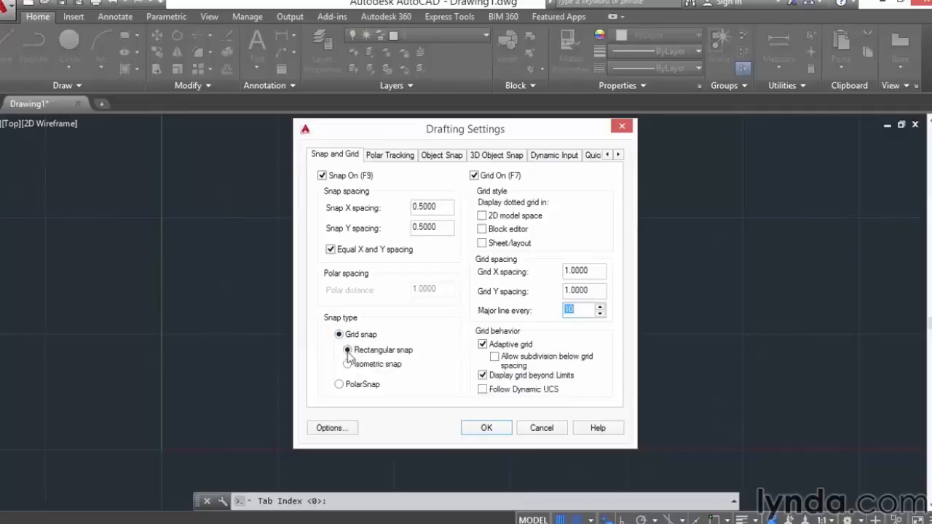
{"action": "left_click", "coordinate": [485, 429]}
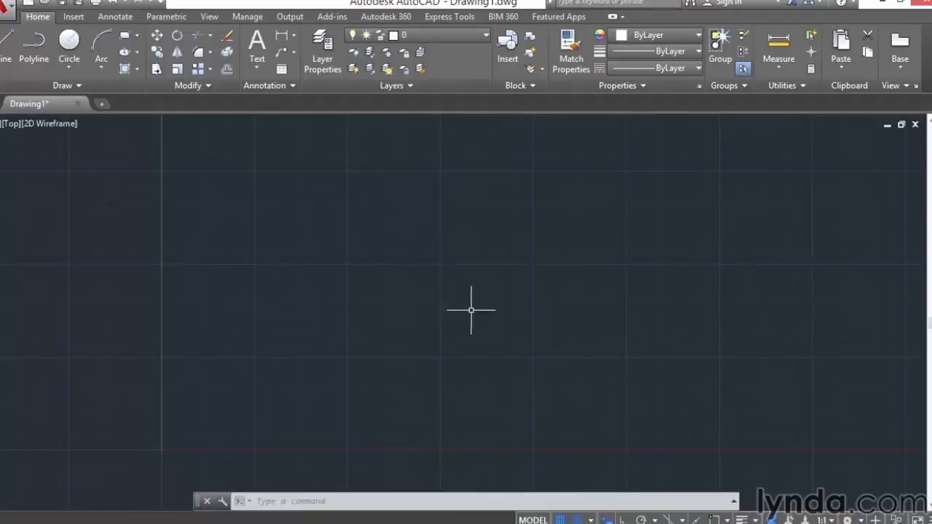
Examine how the adaptive grid lines rescale at closer and wider zoom levels.
{"action": "scroll", "coordinate": [490, 288], "scroll_direction": "up", "scroll_amount": 2}
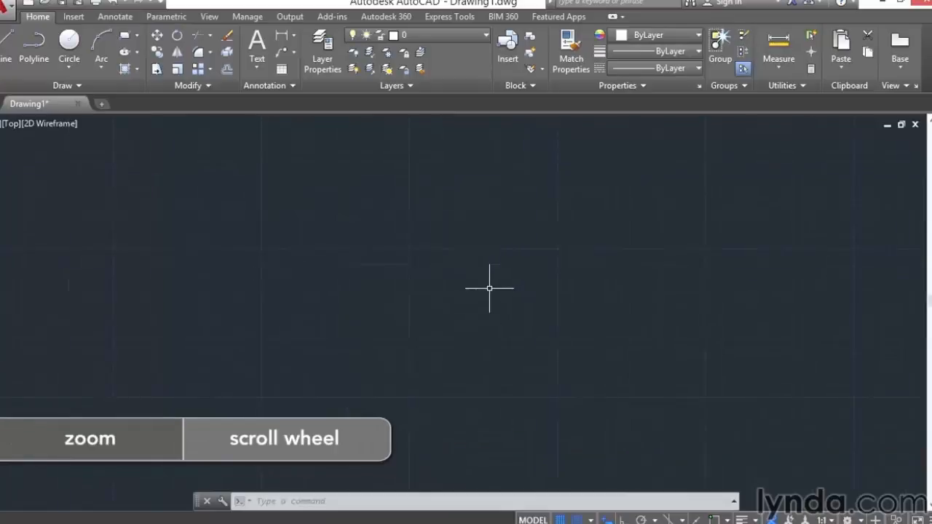
{"action": "scroll", "coordinate": [489, 289], "scroll_direction": "up", "scroll_amount": 3}
{"action": "scroll", "coordinate": [489, 289], "scroll_direction": "up", "scroll_amount": 2}
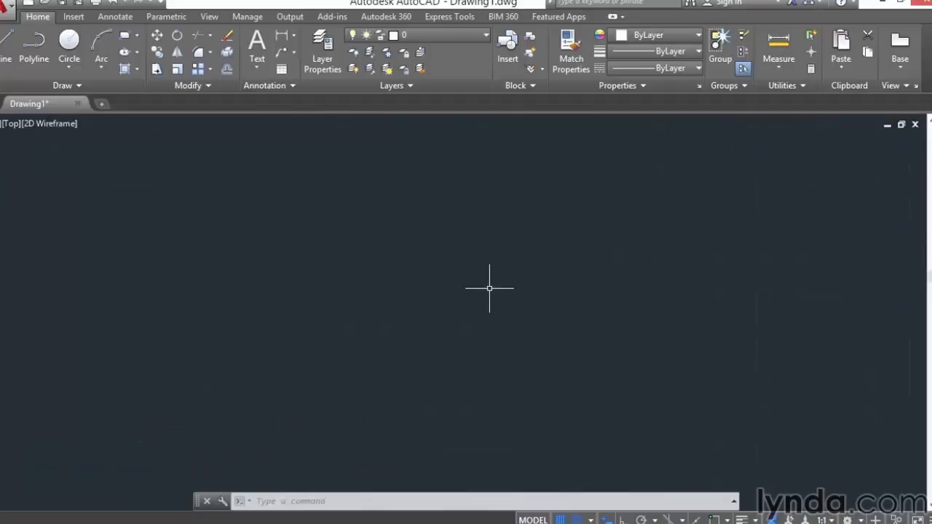
{"action": "scroll", "coordinate": [490, 288], "scroll_direction": "down", "scroll_amount": 5}
{"action": "scroll", "coordinate": [490, 288], "scroll_direction": "down", "scroll_amount": 4}
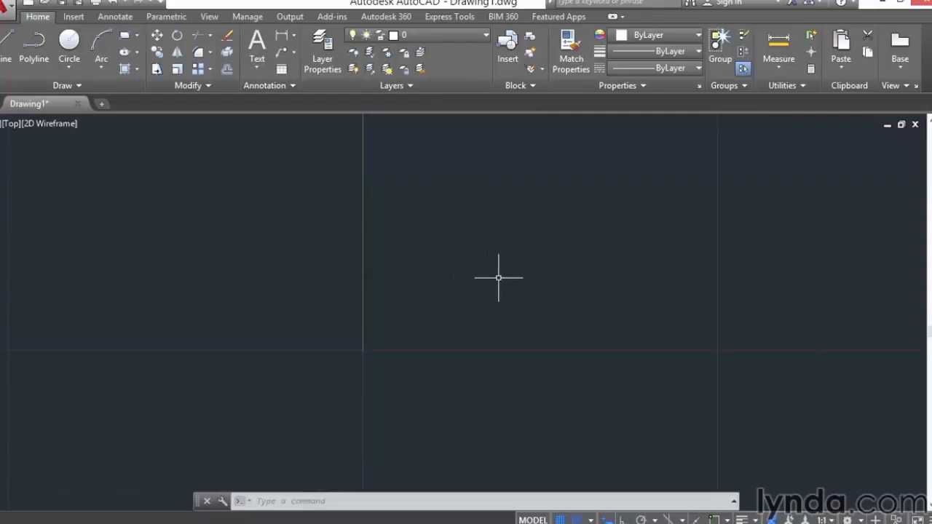
{"action": "scroll", "coordinate": [475, 299], "scroll_direction": "up", "scroll_amount": 3}
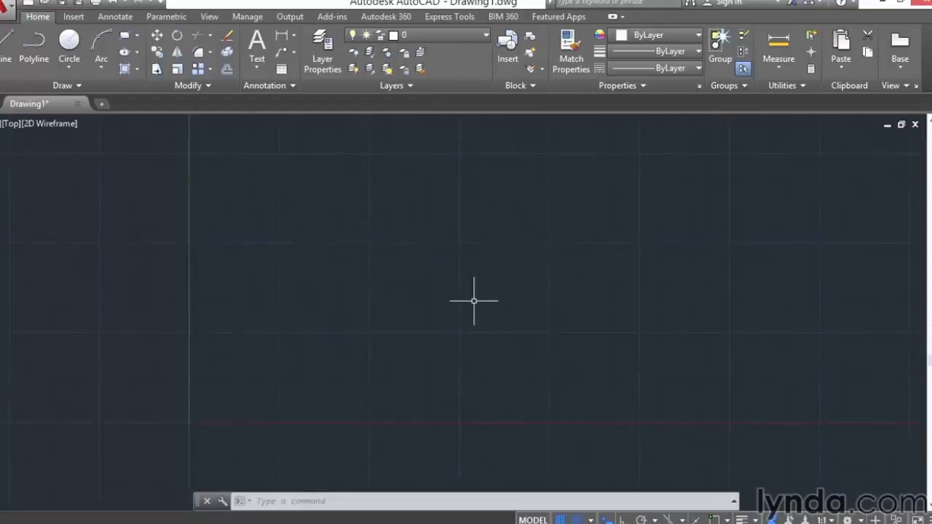
{"action": "scroll", "coordinate": [474, 301], "scroll_direction": "up", "scroll_amount": 1}
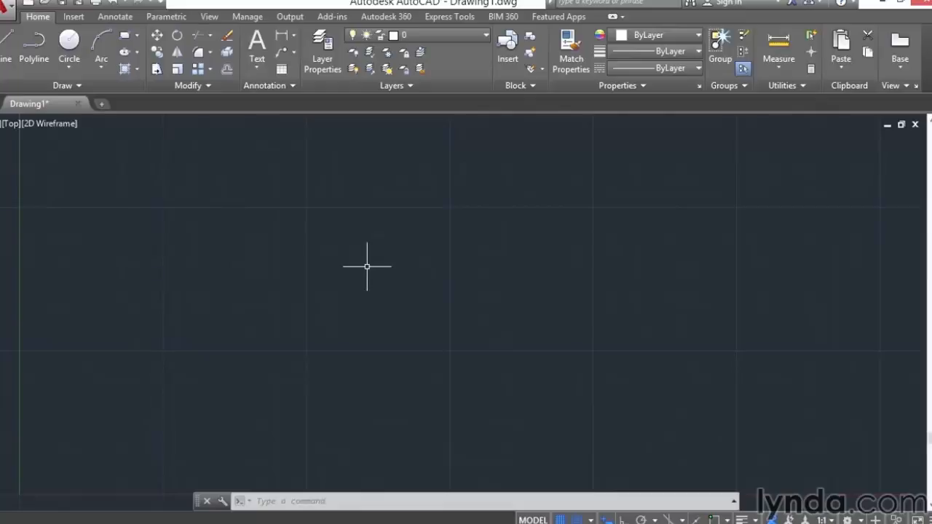
Draw a closed rectangle of about 12 by 3 units with the Line command, starting from a major grid intersection.
{"action": "left_click", "coordinate": [7, 50]}
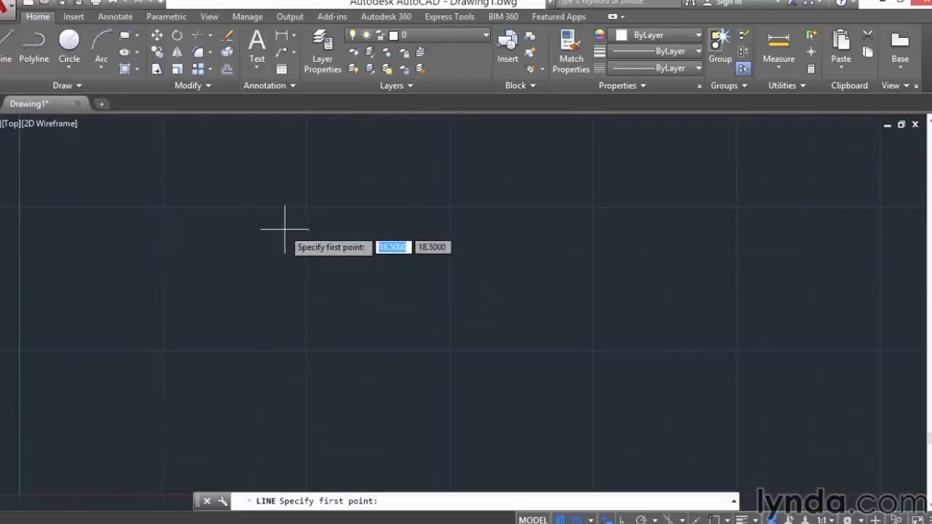
{"action": "left_click", "coordinate": [307, 207]}
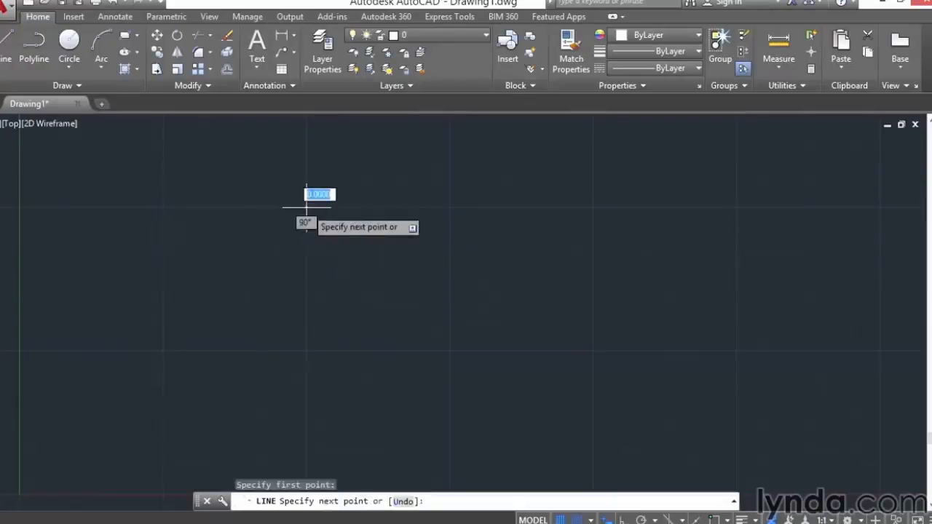
{"action": "left_click", "coordinate": [477, 208]}
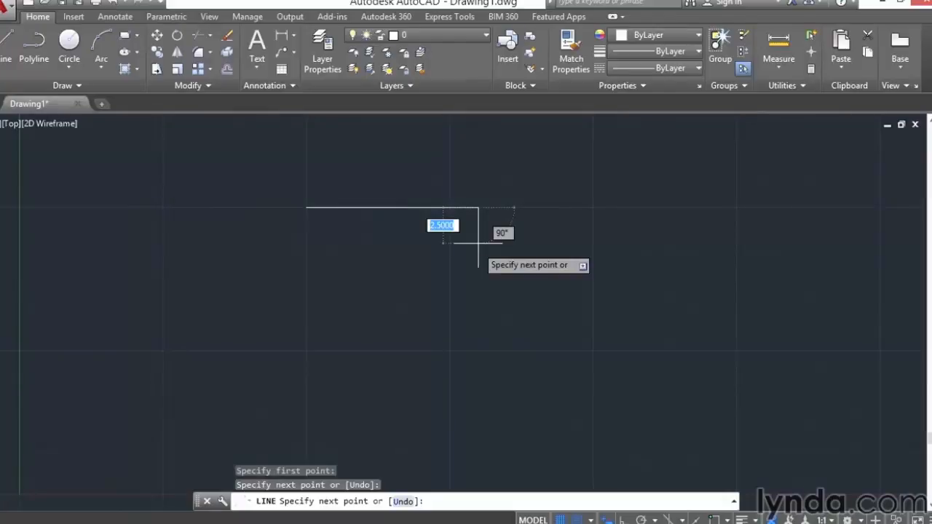
{"action": "left_click", "coordinate": [477, 250]}
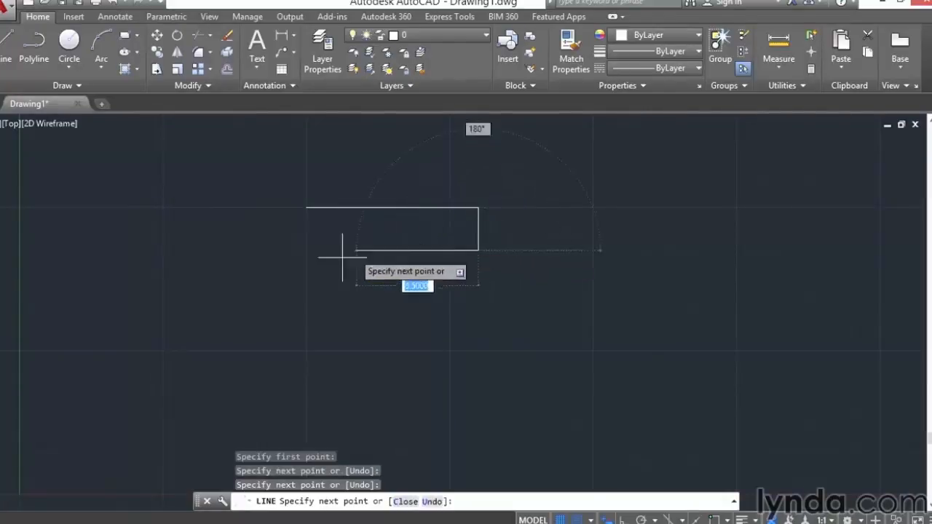
{"action": "left_click", "coordinate": [306, 250]}
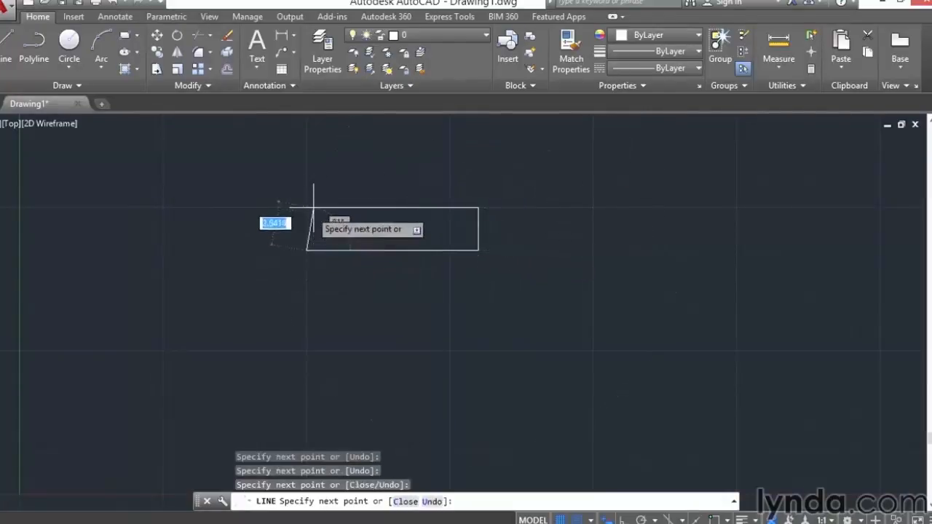
{"action": "left_click", "coordinate": [306, 207]}
{"action": "key", "text": "Return"}
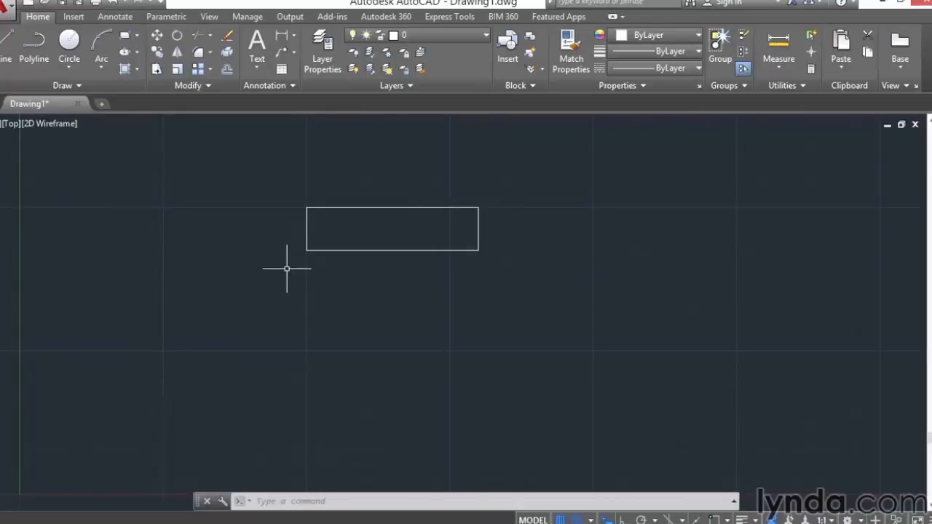
Draw a short line sloping upward below the rectangle, turning snap off before placing its free end.
{"action": "left_click", "coordinate": [7, 45]}
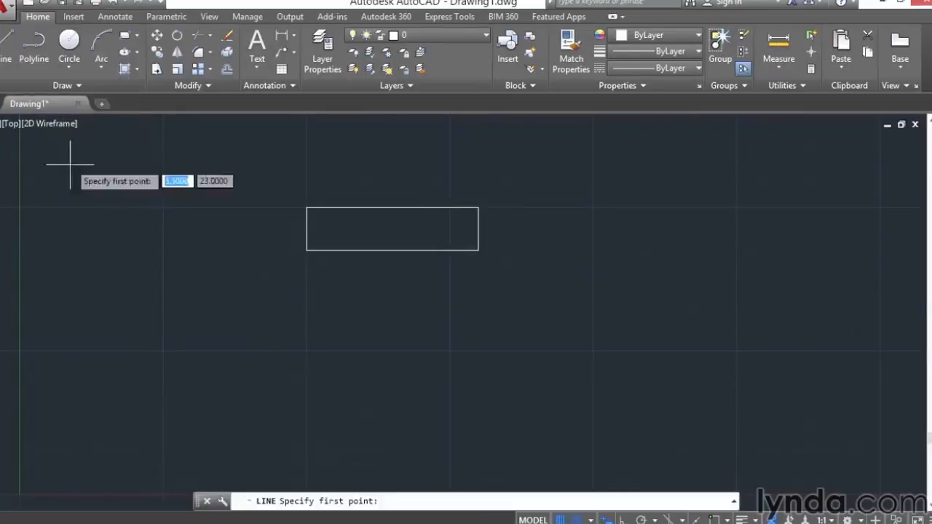
{"action": "left_click", "coordinate": [307, 293]}
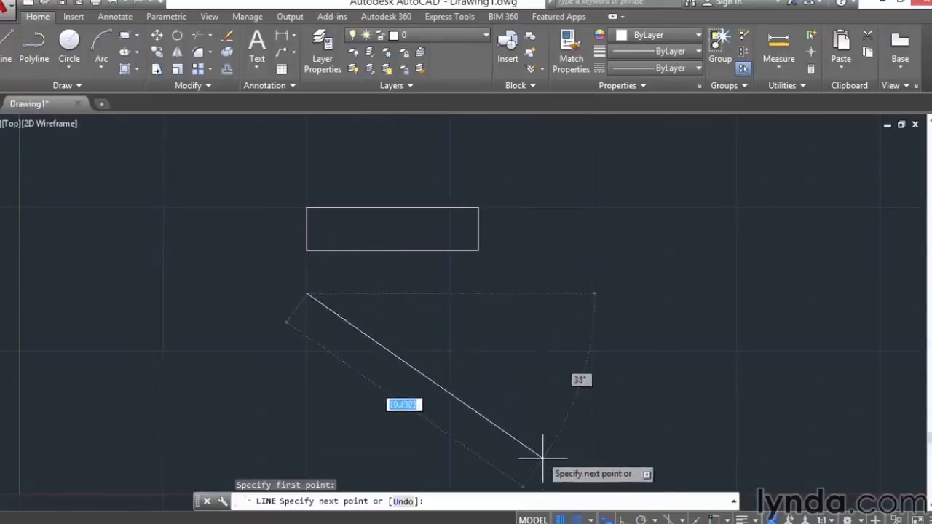
{"action": "left_click", "coordinate": [578, 519]}
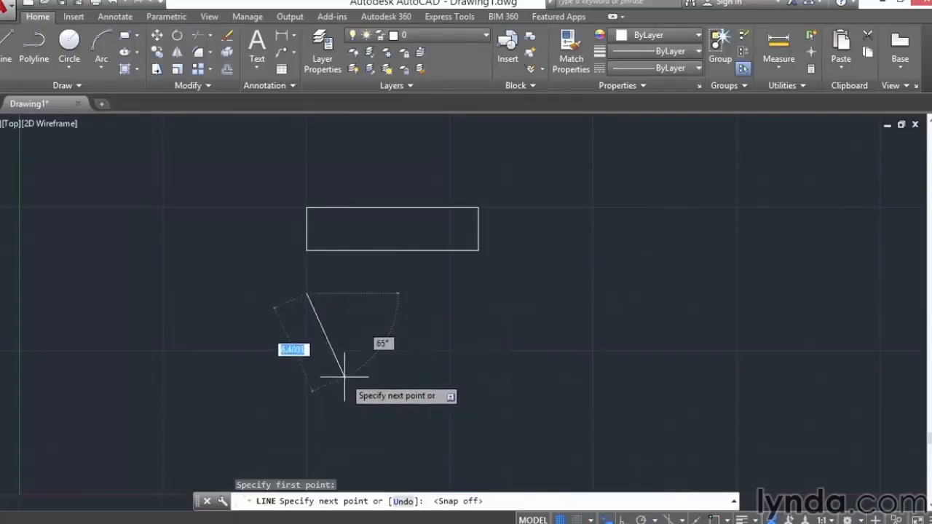
{"action": "left_click", "coordinate": [383, 268]}
{"action": "key", "text": "Return"}
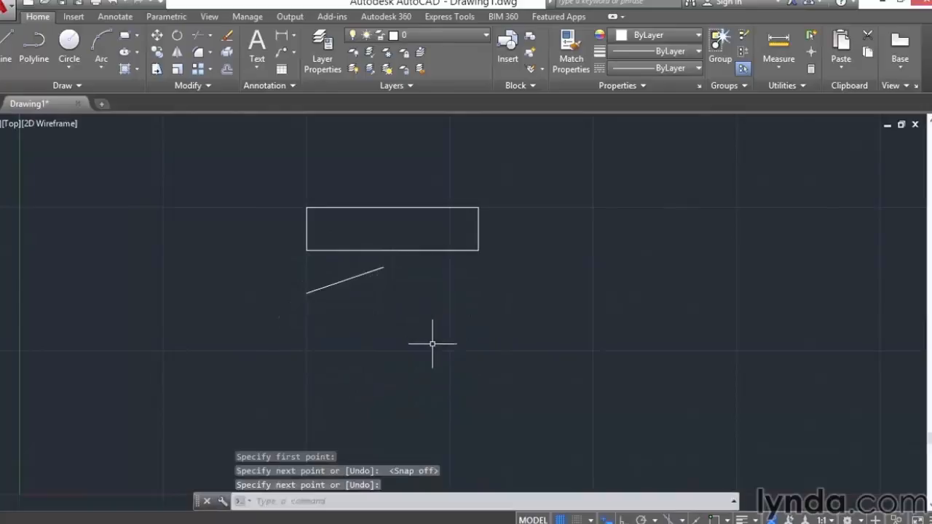
Hide the grid, turn snap on, and draw a closed stepped outline with a 12-unit base below the sloped line using the Line command.
{"action": "left_click", "coordinate": [562, 520]}
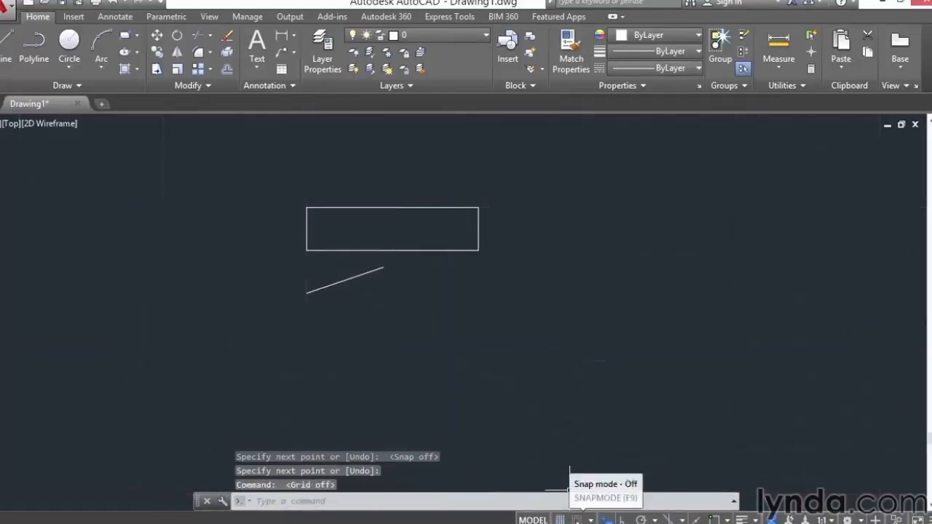
{"action": "left_click", "coordinate": [575, 520]}
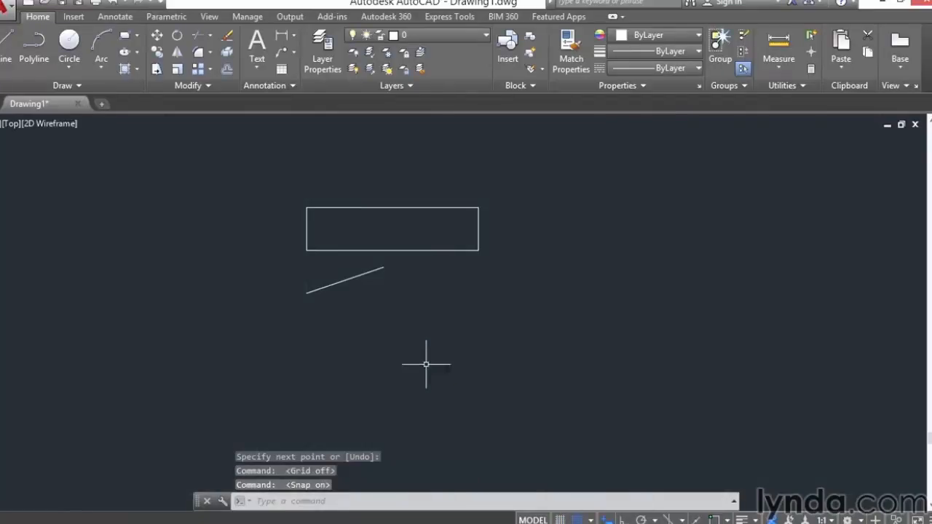
{"action": "left_click", "coordinate": [7, 43]}
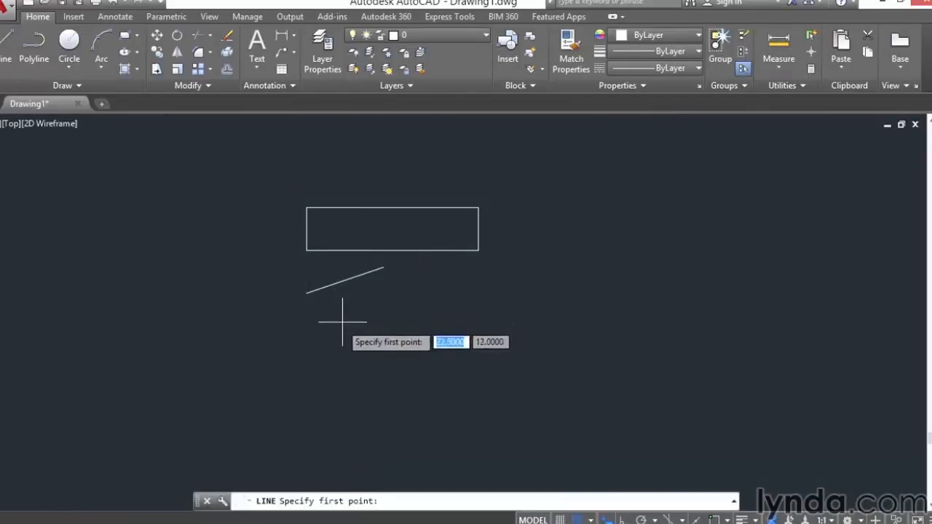
{"action": "left_click", "coordinate": [306, 336]}
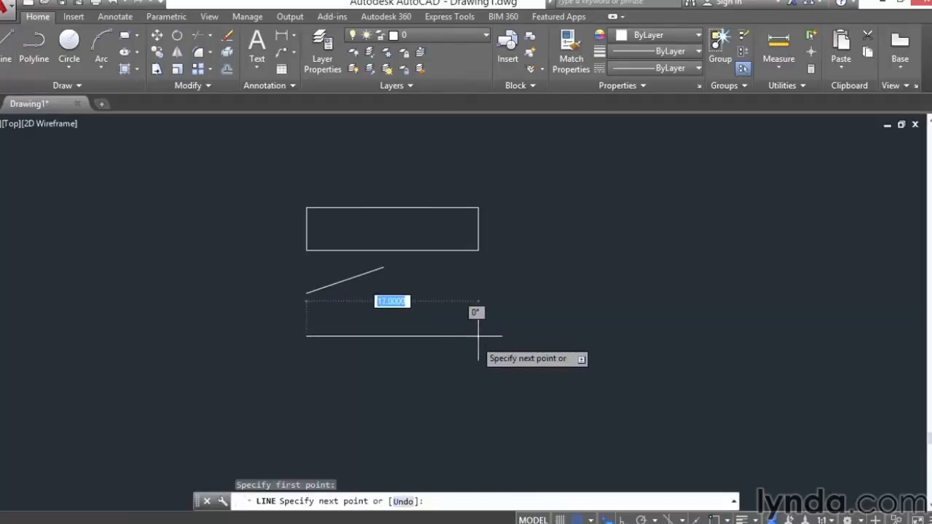
{"action": "left_click", "coordinate": [479, 335]}
{"action": "left_click", "coordinate": [478, 286]}
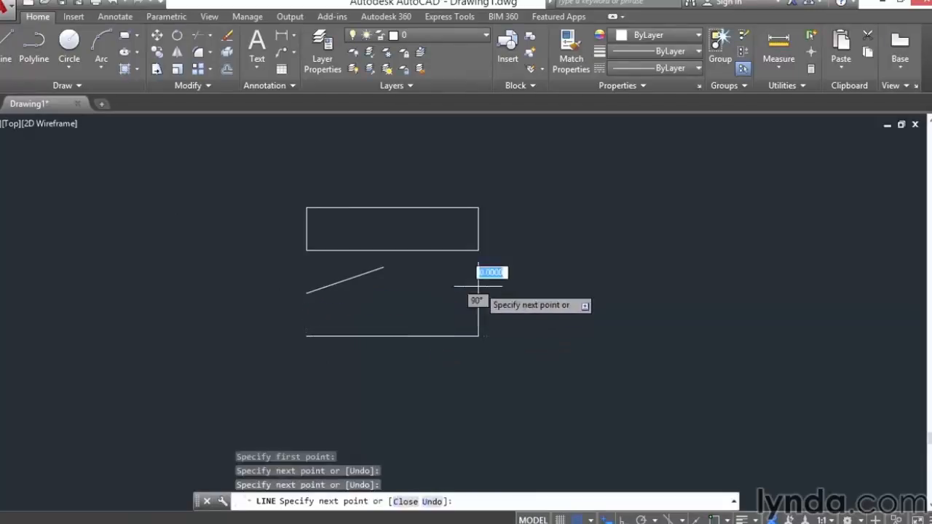
{"action": "left_click", "coordinate": [421, 286]}
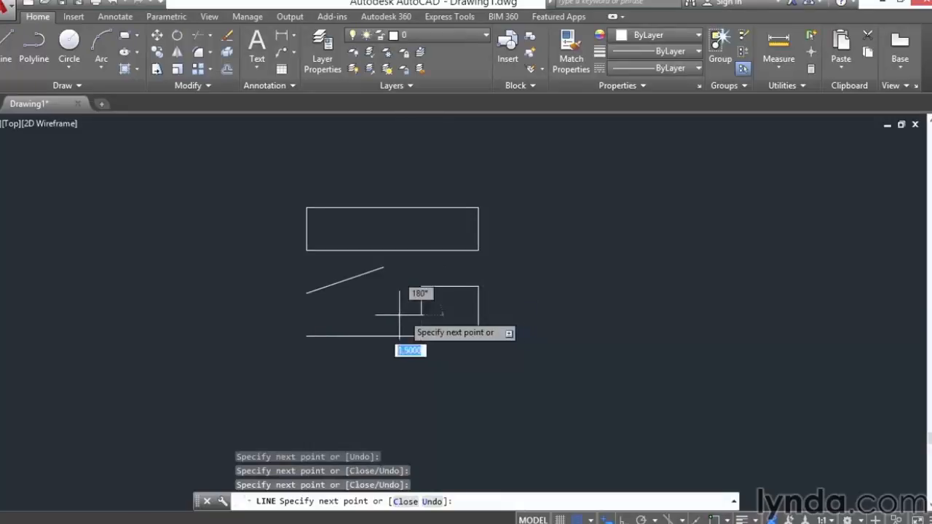
{"action": "left_click", "coordinate": [416, 316]}
{"action": "left_click", "coordinate": [305, 316]}
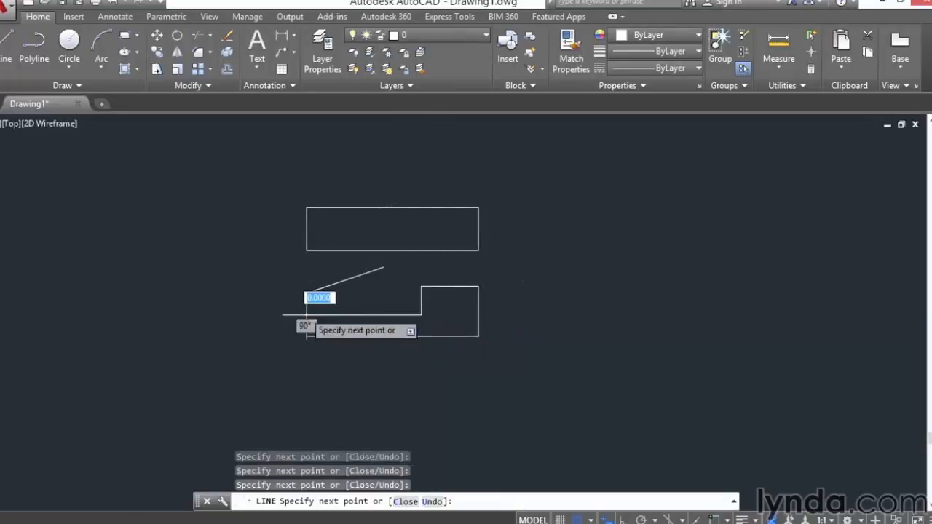
{"action": "left_click", "coordinate": [306, 336]}
{"action": "key", "text": "Return"}
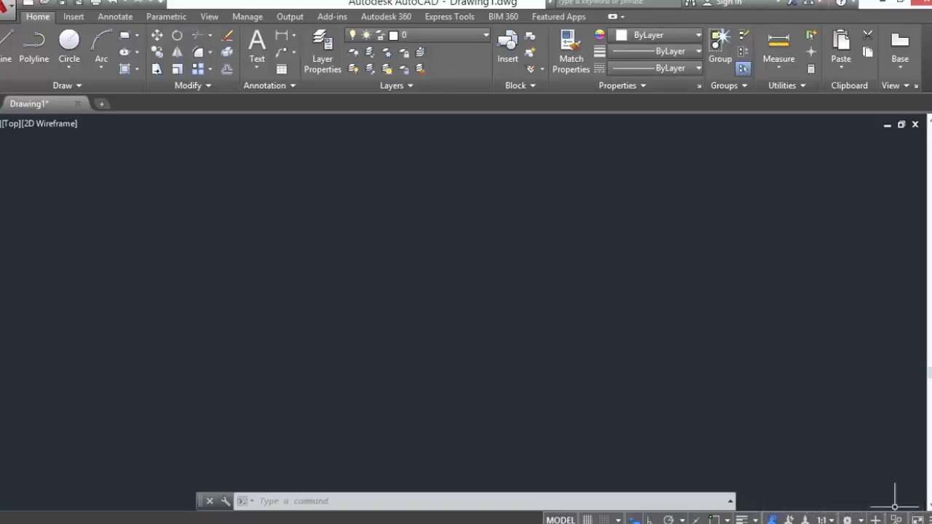
Customize the status bar so that it includes the Isometric Drafting control.
{"action": "left_click", "coordinate": [919, 520]}
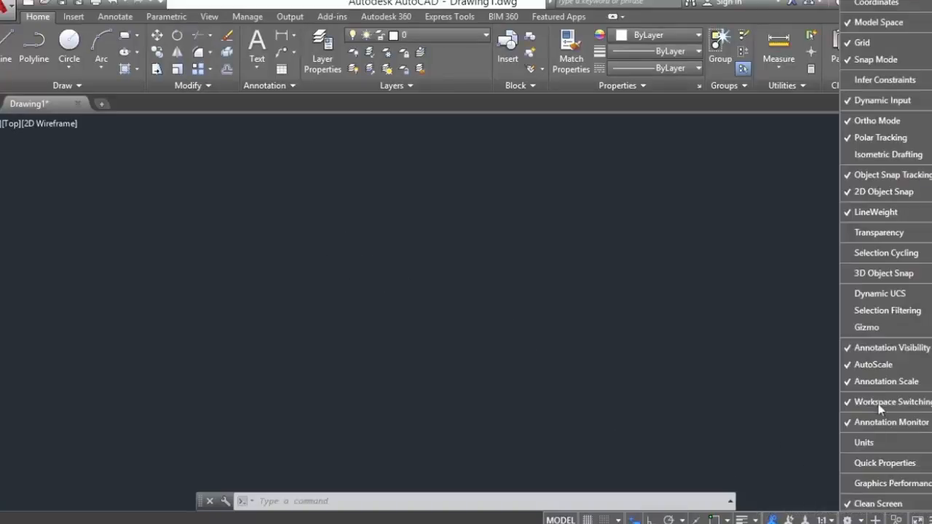
{"action": "left_click", "coordinate": [858, 155]}
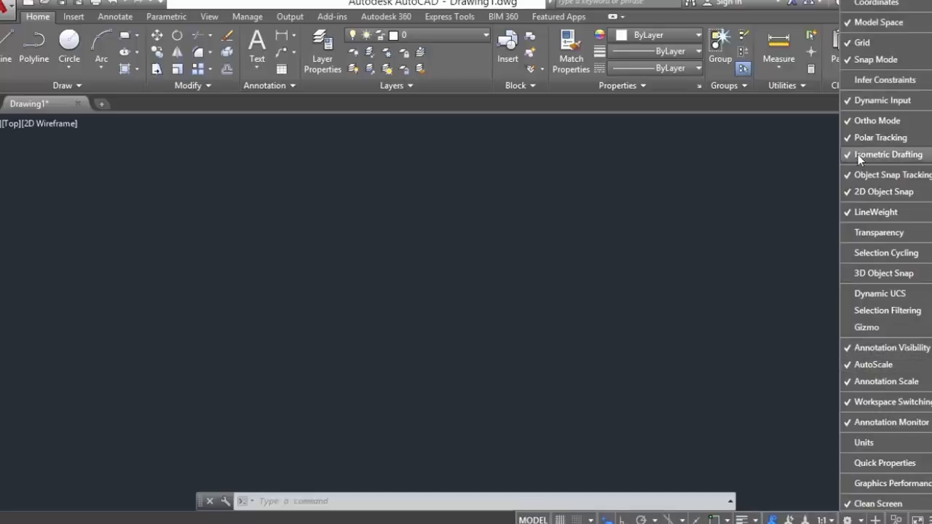
{"action": "left_click", "coordinate": [675, 466]}
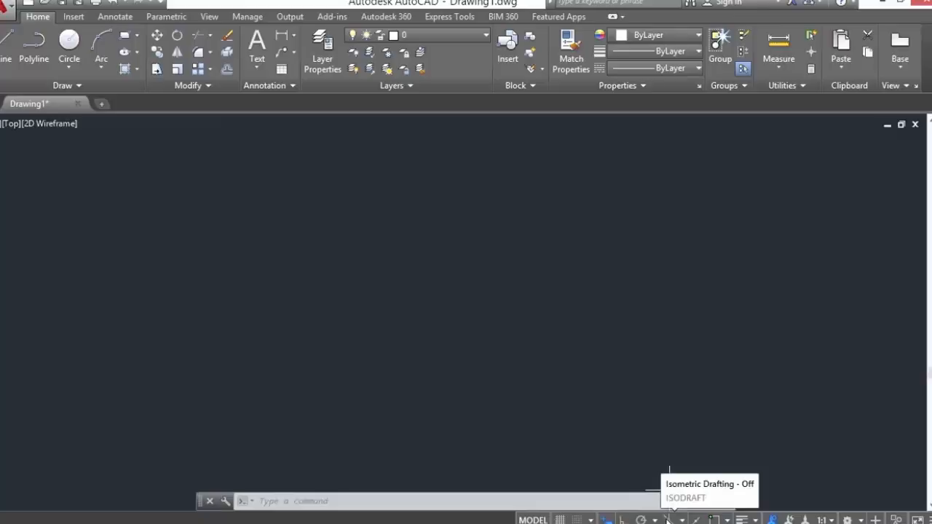
Turn on isometric drafting with the left isoplane, ortho mode and snap mode.
{"action": "left_click", "coordinate": [682, 520]}
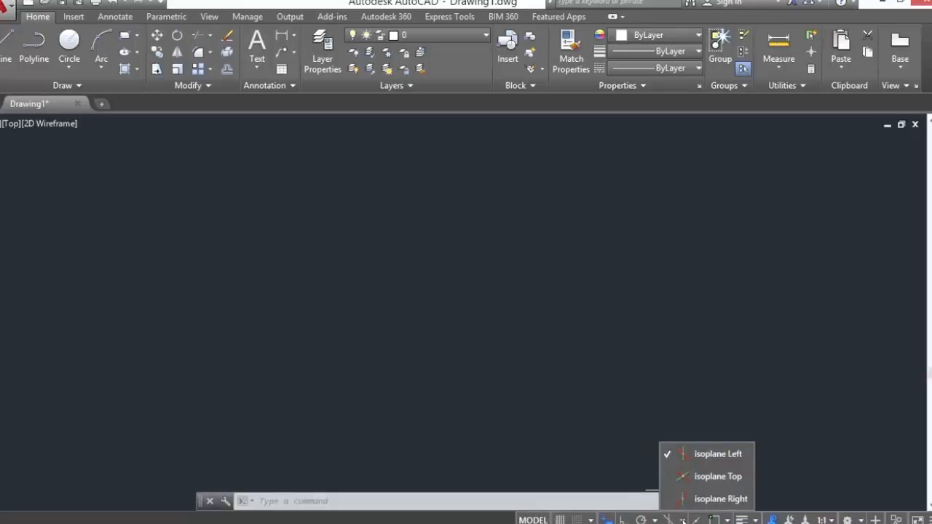
{"action": "left_click", "coordinate": [683, 521]}
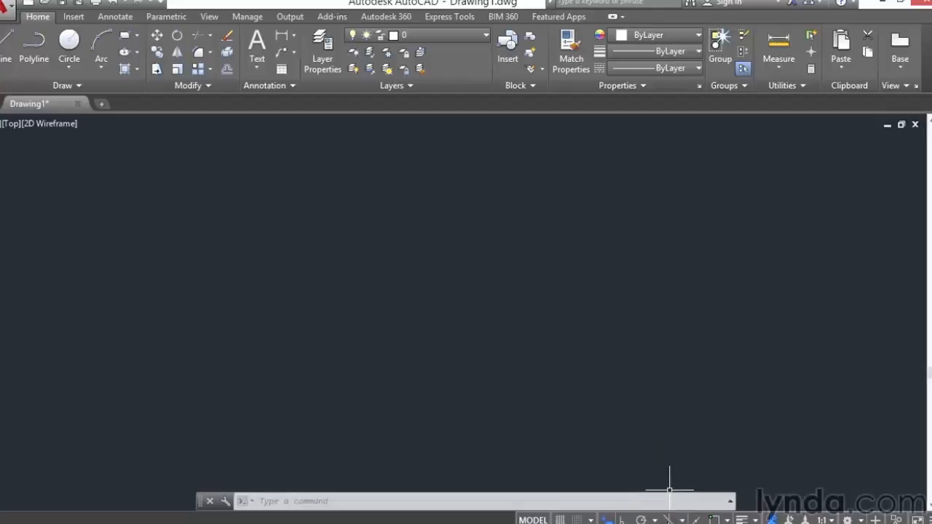
{"action": "left_click", "coordinate": [667, 520]}
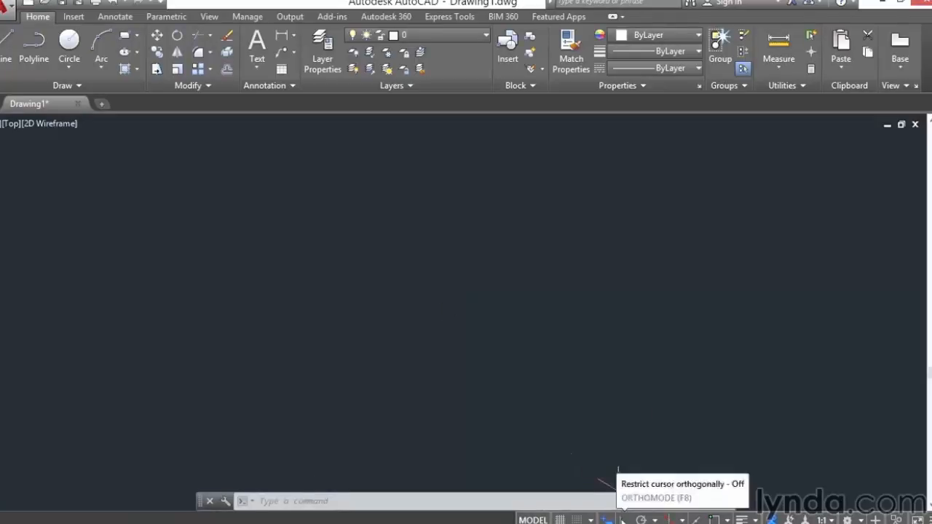
{"action": "left_click", "coordinate": [620, 519]}
{"action": "left_click", "coordinate": [579, 520]}
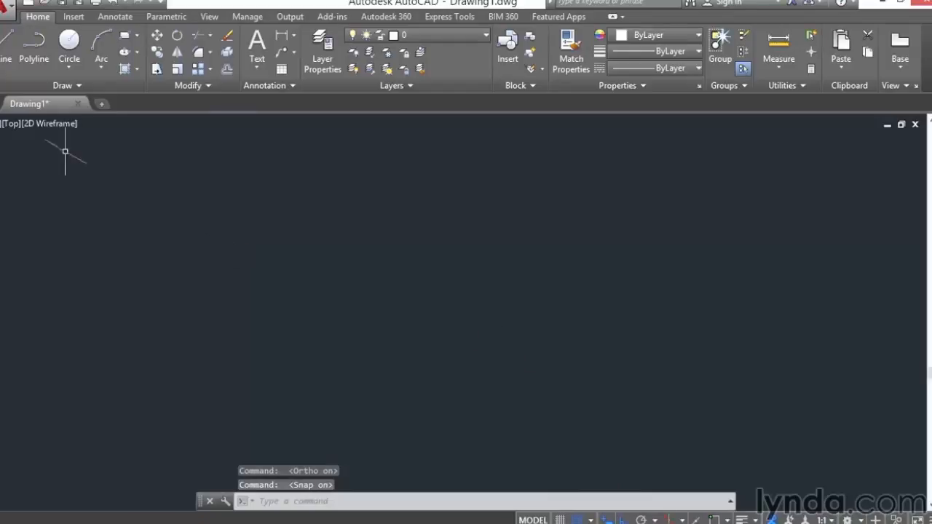
Draw a closed stepped outline on the left isoplane in the middle of the drawing using the Line command.
{"action": "left_click", "coordinate": [9, 42]}
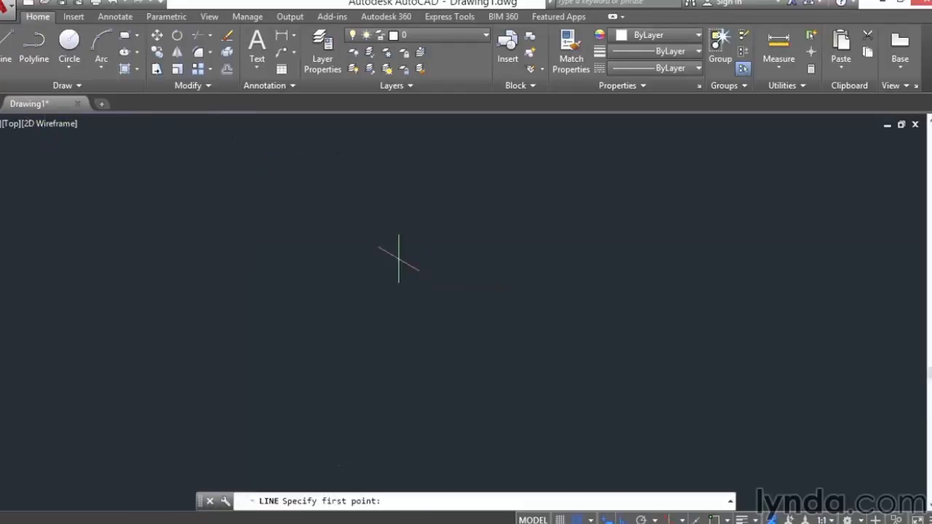
{"action": "left_click", "coordinate": [399, 259]}
{"action": "left_click", "coordinate": [394, 360]}
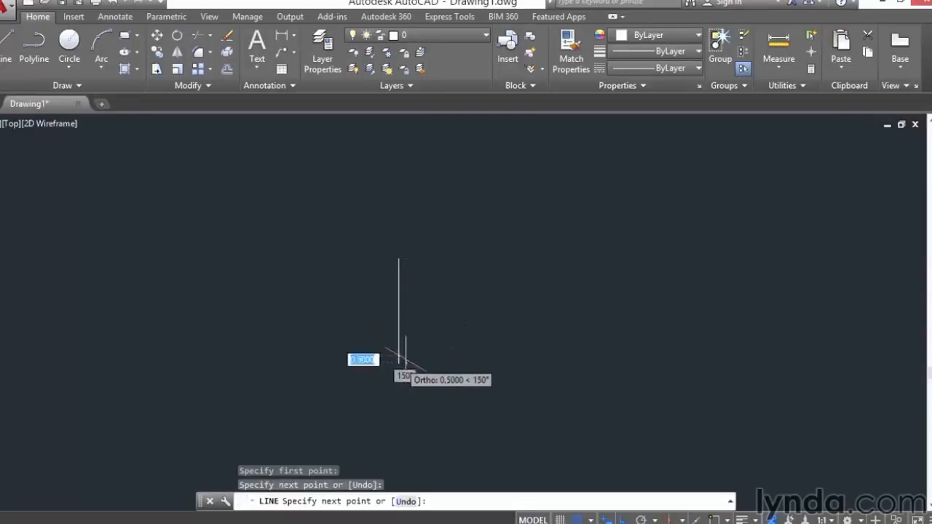
{"action": "left_click", "coordinate": [492, 416]}
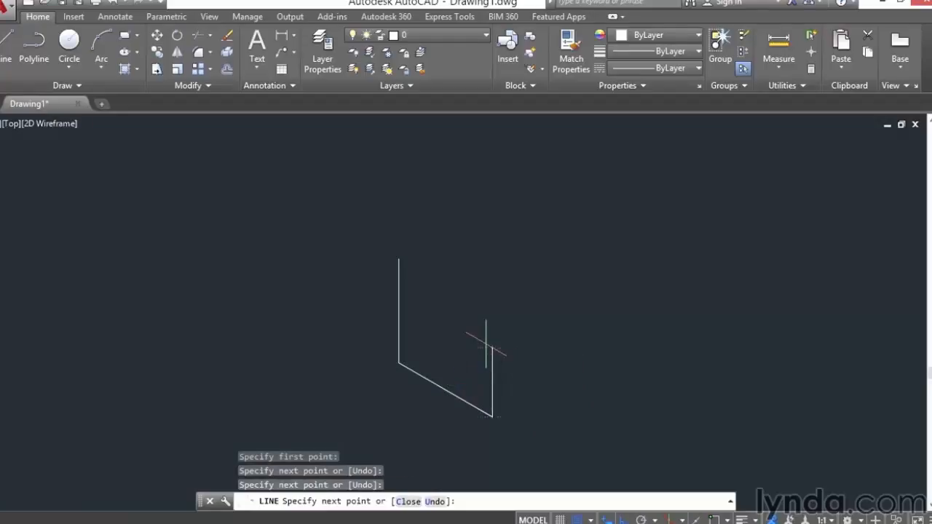
{"action": "left_click", "coordinate": [492, 347]}
{"action": "left_click", "coordinate": [459, 329]}
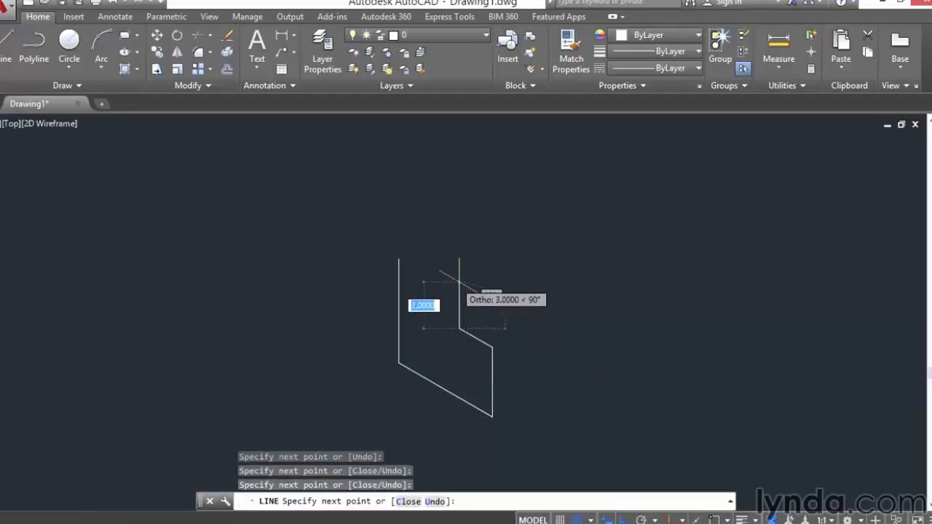
{"action": "left_click", "coordinate": [459, 292]}
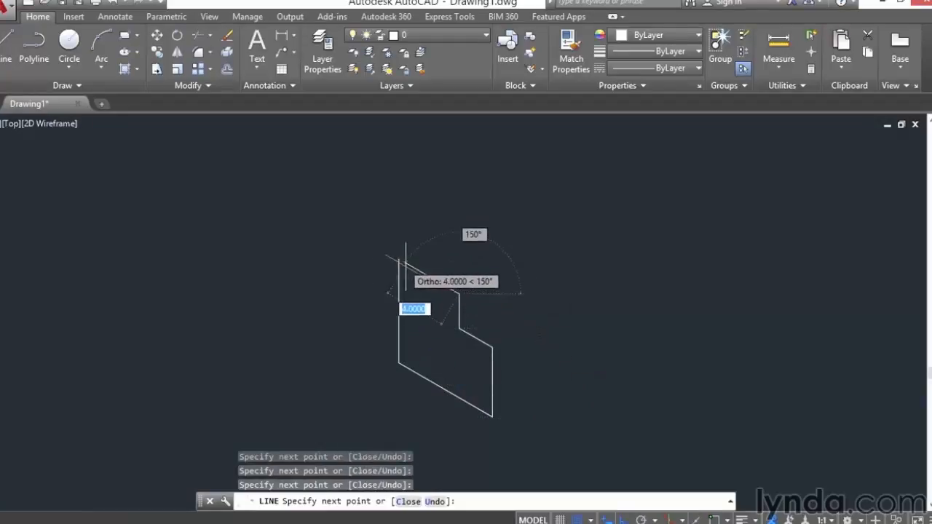
{"action": "type", "text": "c"}
{"action": "key", "text": "Return"}
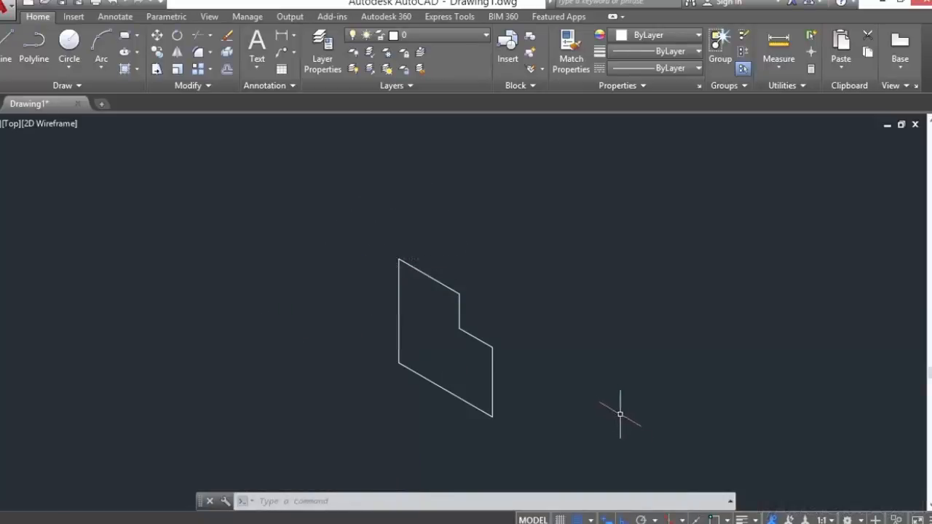
Switch to the top isoplane and draw three connected lines for the top face, starting at the outline's upper-left corner.
{"action": "left_click", "coordinate": [681, 520]}
{"action": "left_click", "coordinate": [708, 478]}
{"action": "left_click", "coordinate": [6, 47]}
{"action": "left_click", "coordinate": [399, 259]}
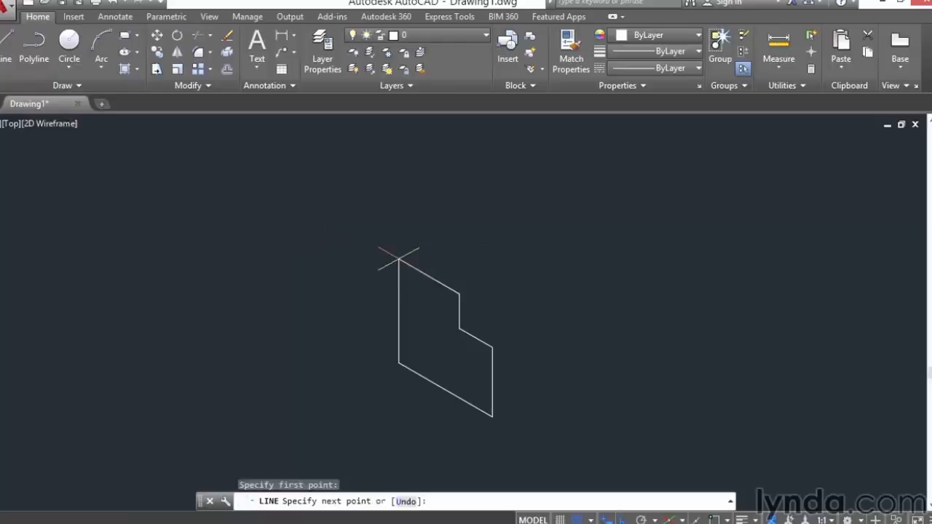
{"action": "left_click", "coordinate": [455, 226]}
{"action": "left_click", "coordinate": [519, 262]}
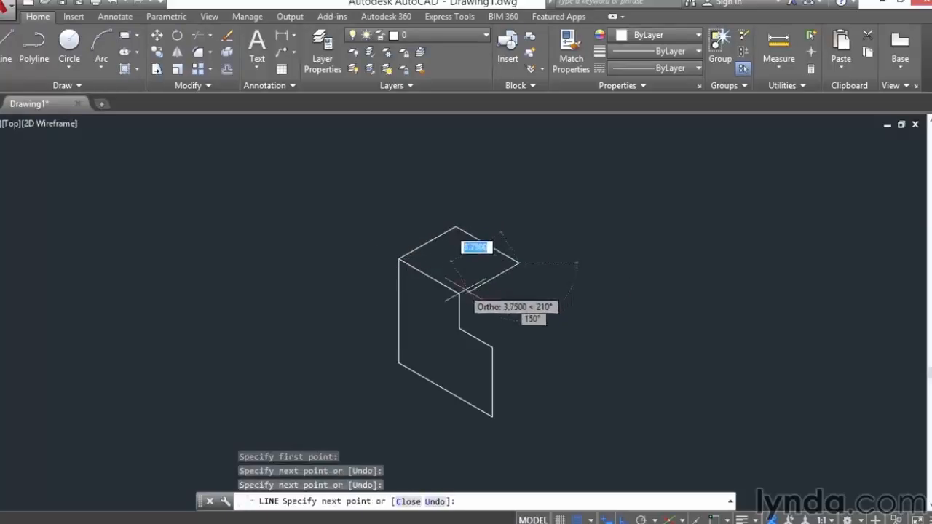
{"action": "left_click", "coordinate": [429, 314]}
{"action": "key", "text": "Return"}
Move the top face's overshooting front line a short distance up and back along the isometric axis.
{"action": "scroll", "coordinate": [466, 302], "scroll_direction": "up", "scroll_amount": 4}
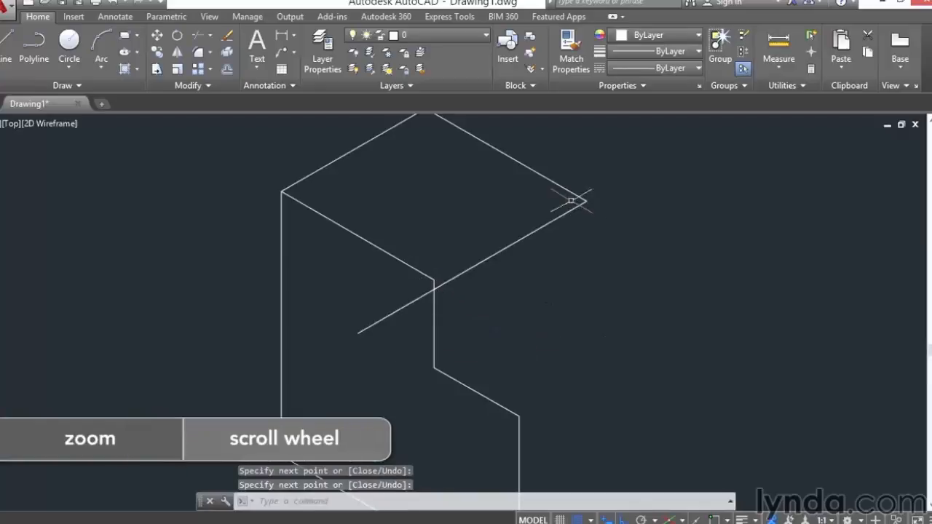
{"action": "left_click", "coordinate": [157, 36]}
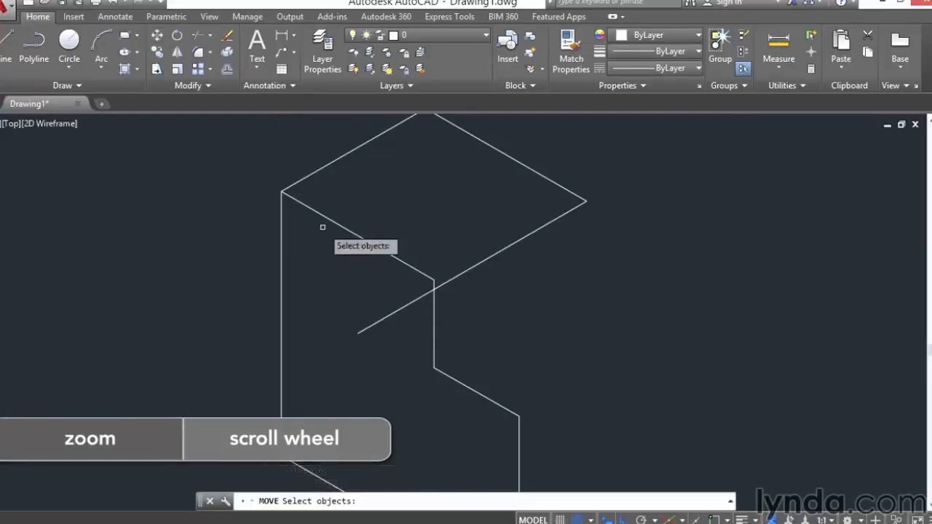
{"action": "left_click", "coordinate": [405, 305]}
{"action": "key", "text": "Return"}
{"action": "left_click", "coordinate": [374, 372]}
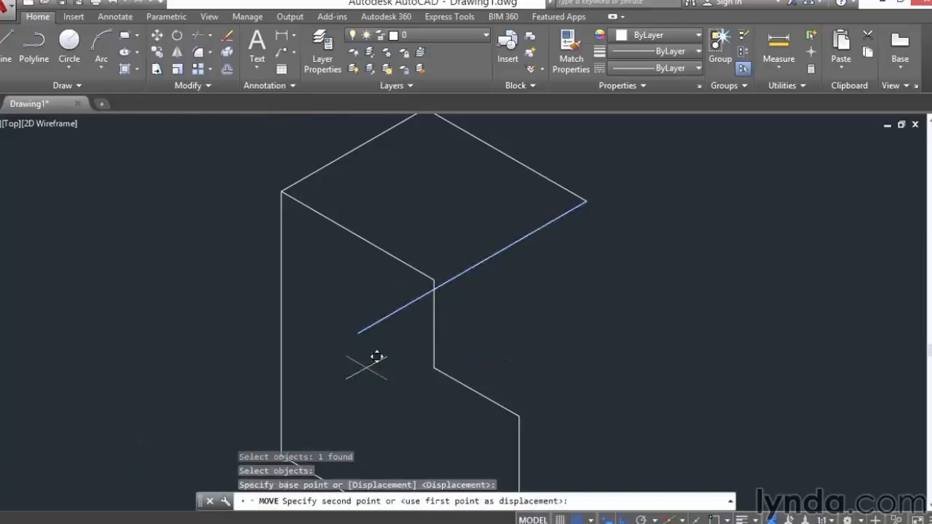
{"action": "left_click", "coordinate": [347, 356]}
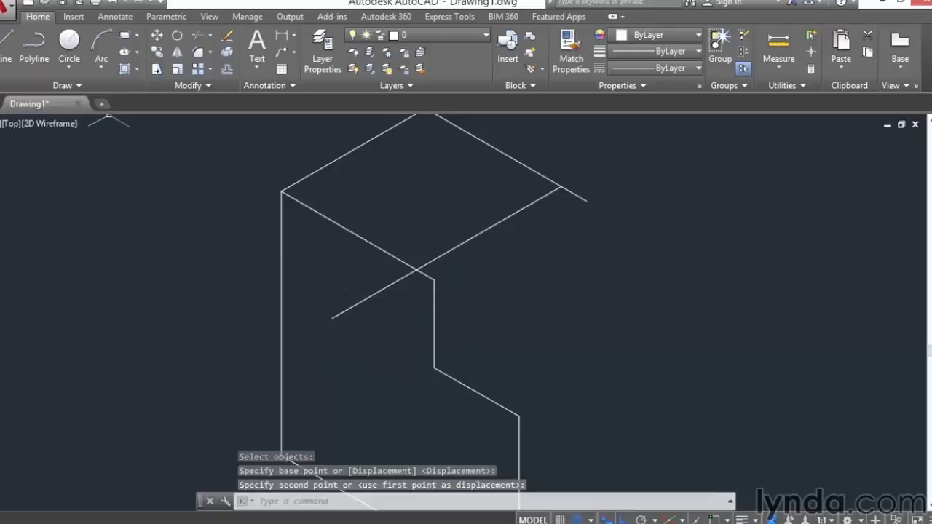
Erase the top face's overshooting front line.
{"action": "left_click", "coordinate": [228, 37]}
{"action": "left_click", "coordinate": [453, 249]}
{"action": "key", "text": "Return"}
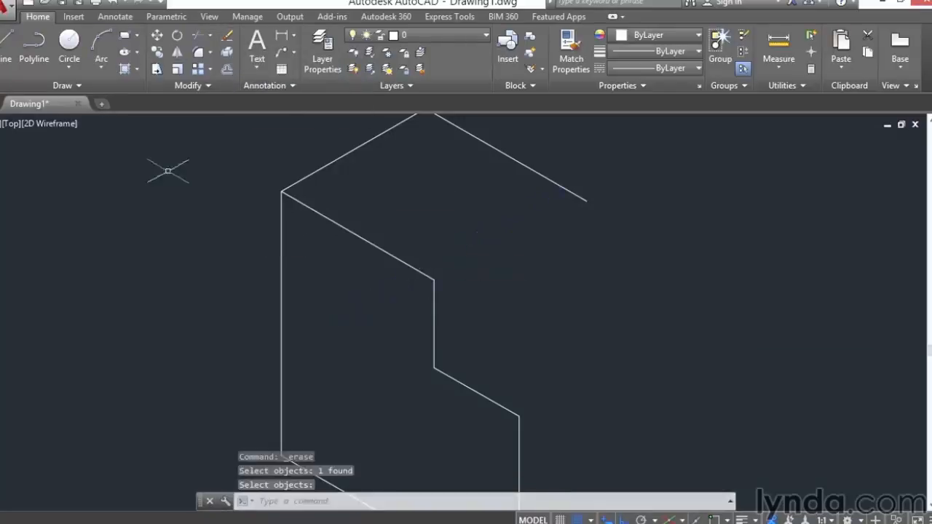
Draw a receding line at 30° from the outline's upper step corner past the top face's back edge, using the Endpoint object snap.
{"action": "left_click", "coordinate": [10, 44]}
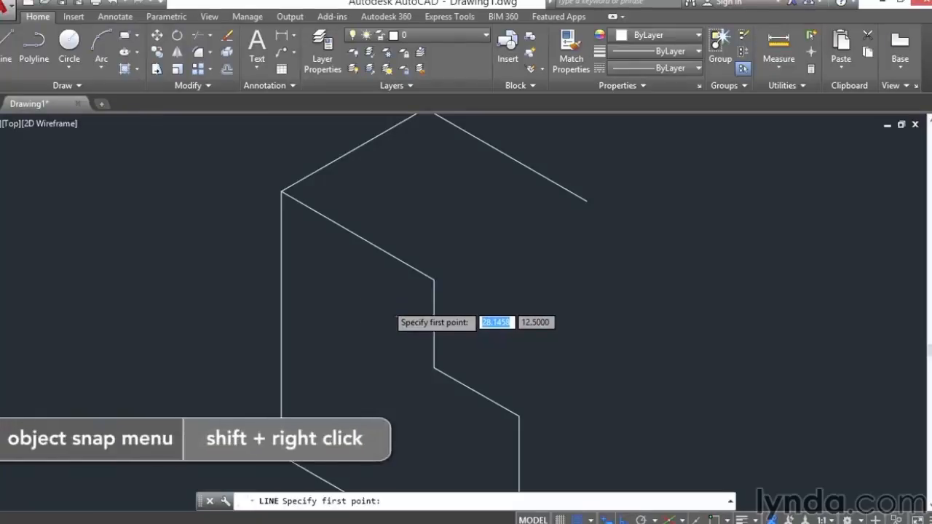
{"action": "right_click", "coordinate": [383, 309], "text": "shift"}
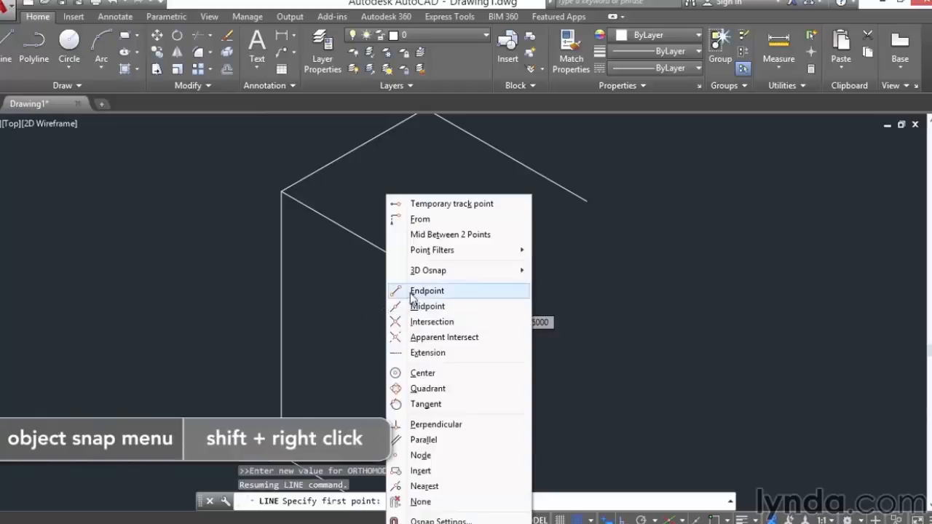
{"action": "left_click", "coordinate": [412, 291]}
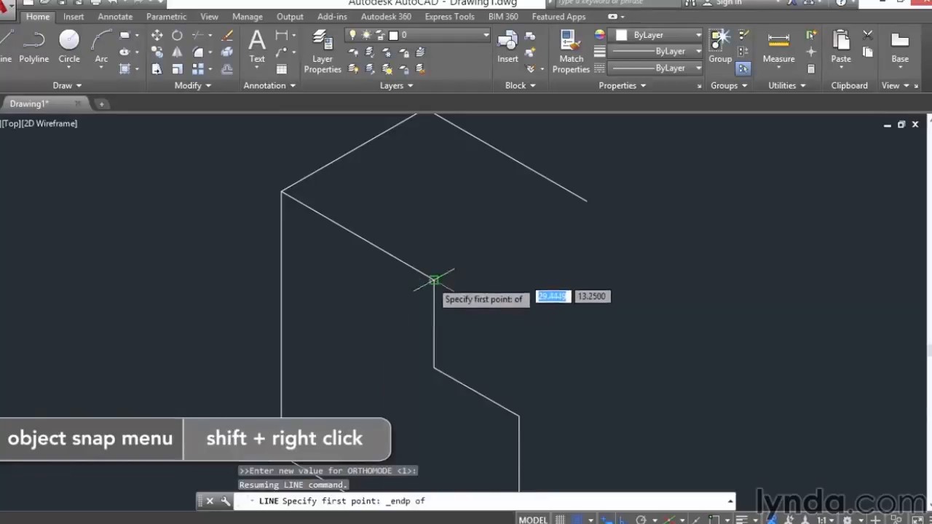
{"action": "left_click", "coordinate": [433, 280]}
{"action": "left_click", "coordinate": [646, 158]}
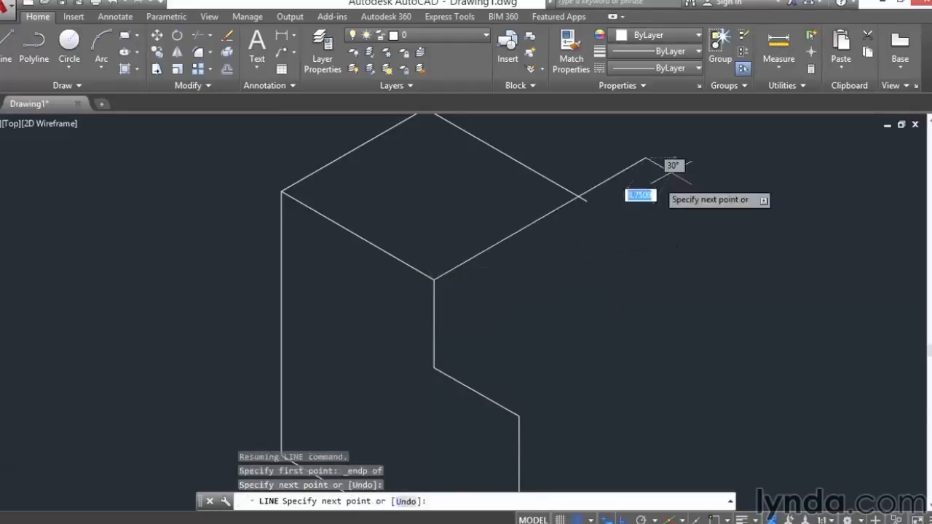
{"action": "key", "text": "Return"}
Draw a receding line at 30° from the inner corner of the step, parallel to the top face's front edge.
{"action": "scroll", "coordinate": [626, 266], "scroll_direction": "down", "scroll_amount": 2}
{"action": "middle_click_drag", "start_coordinate": [572, 289], "coordinate": [491, 278]}
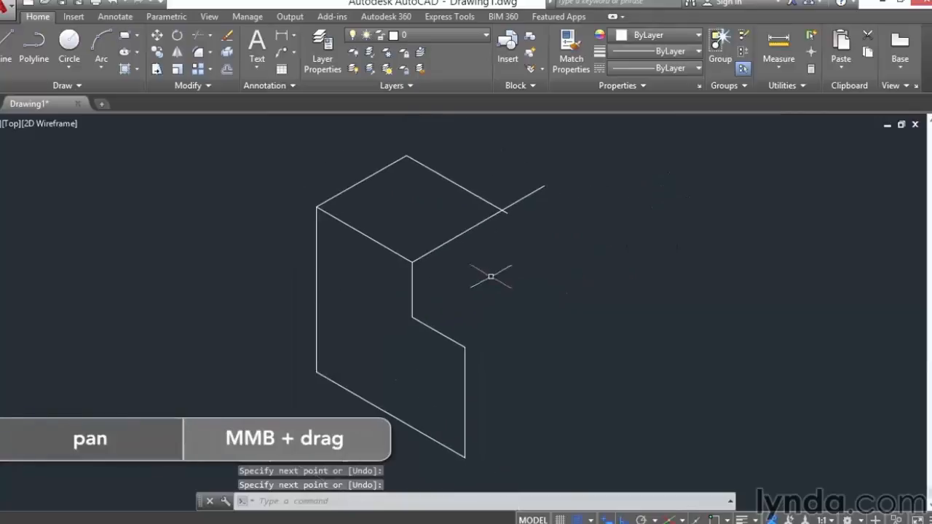
{"action": "left_click", "coordinate": [7, 45]}
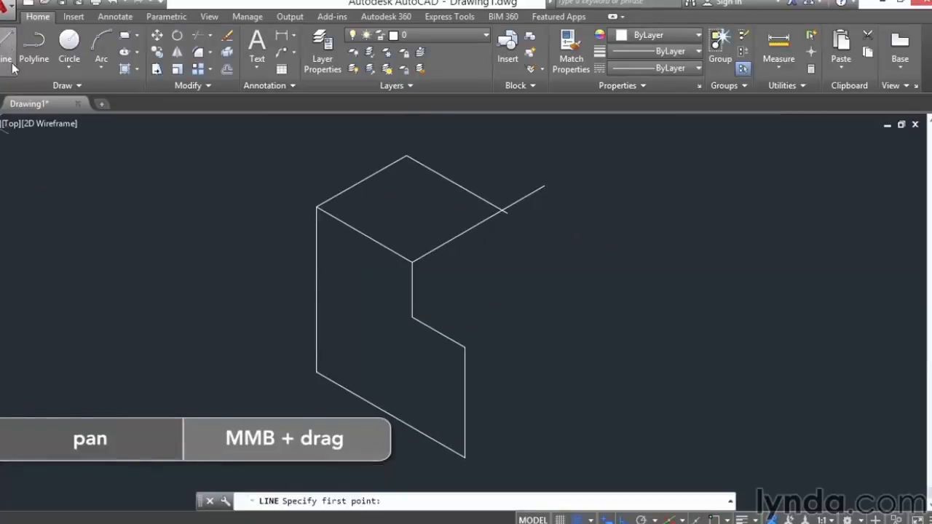
{"action": "left_click", "coordinate": [412, 316]}
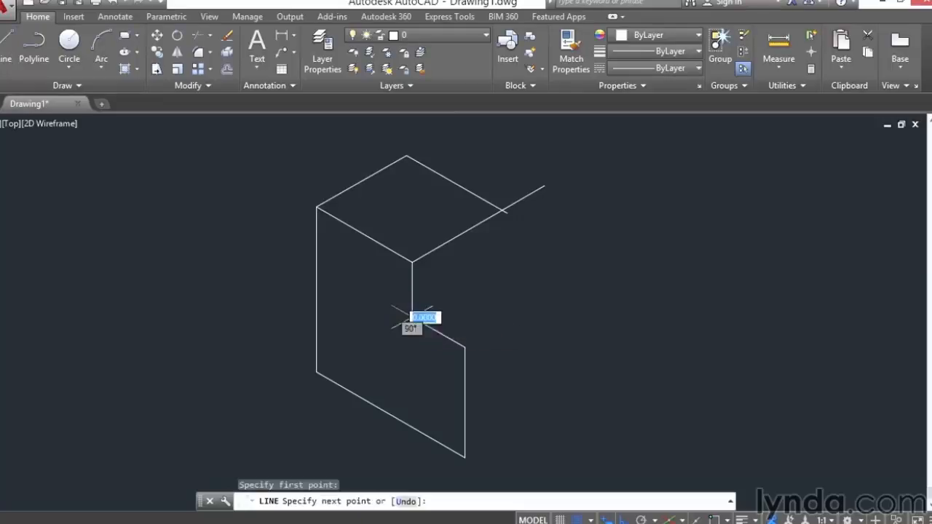
{"action": "left_click", "coordinate": [518, 247]}
{"action": "key", "text": "Return"}
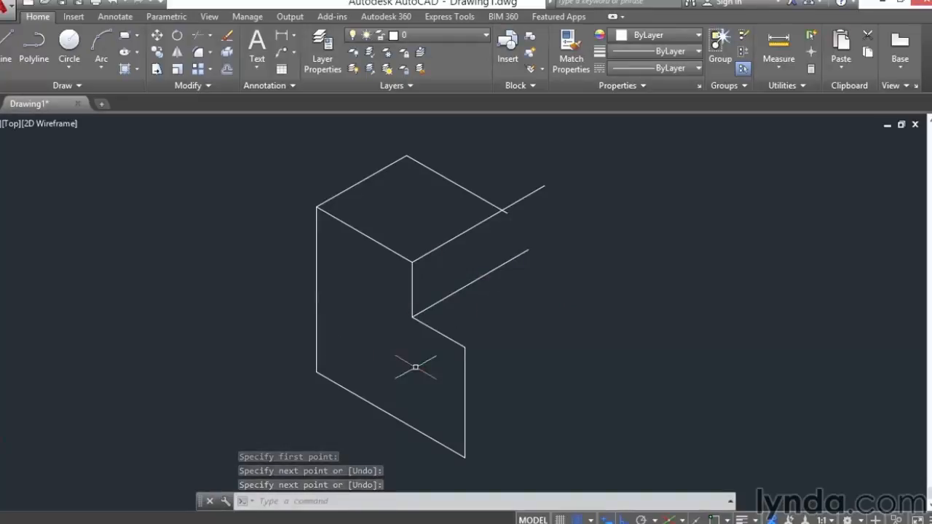
Draw a receding line at 30° from the outer corner of the lower step, using the Endpoint object snap.
{"action": "key", "text": "space"}
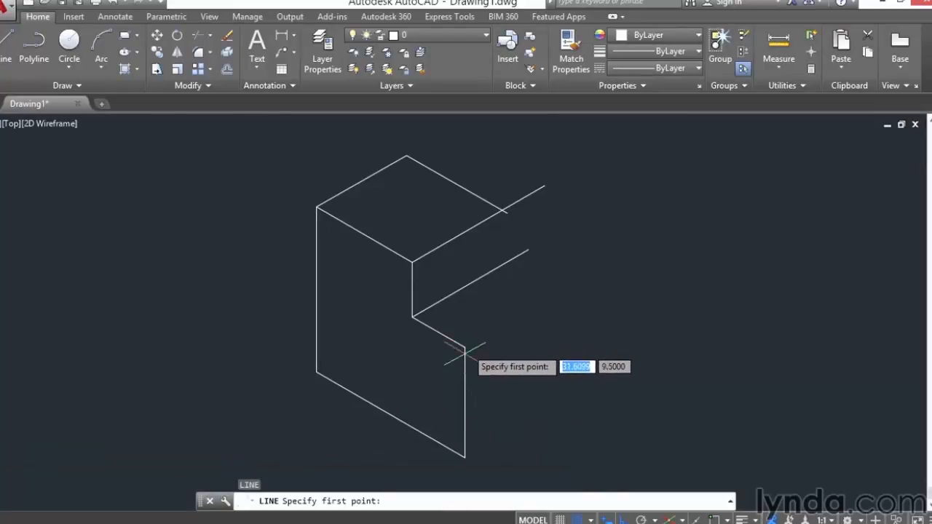
{"action": "key", "text": "F8"}
{"action": "right_click", "coordinate": [490, 307], "text": "shift"}
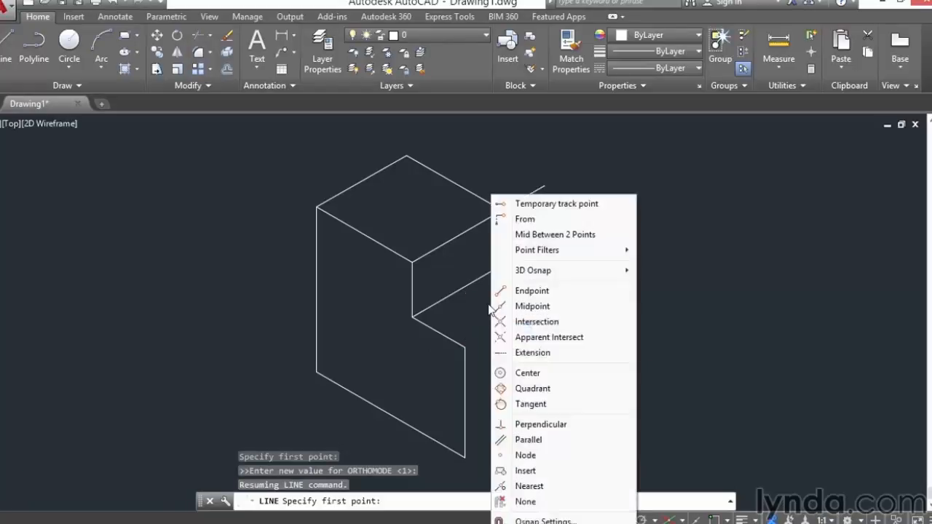
{"action": "left_click", "coordinate": [524, 290]}
{"action": "left_click", "coordinate": [466, 348]}
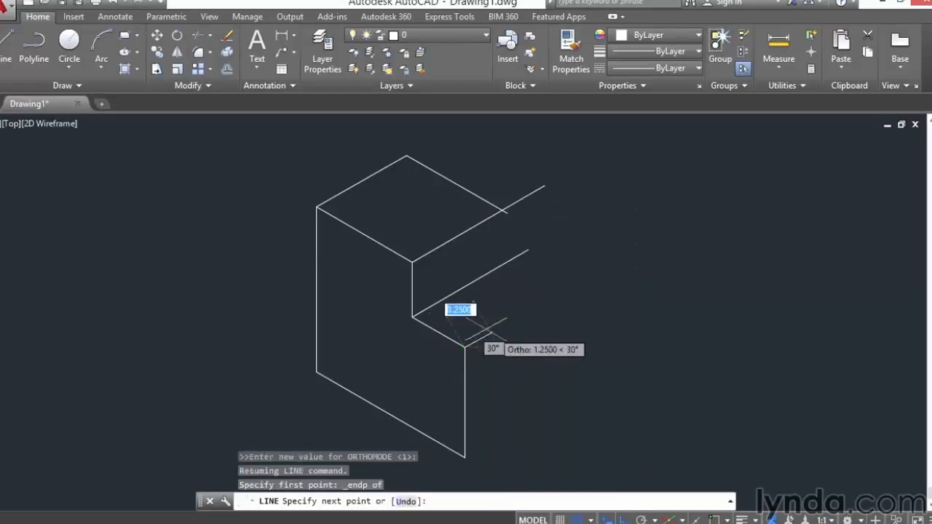
{"action": "left_click", "coordinate": [575, 284]}
{"action": "key", "text": "Return"}
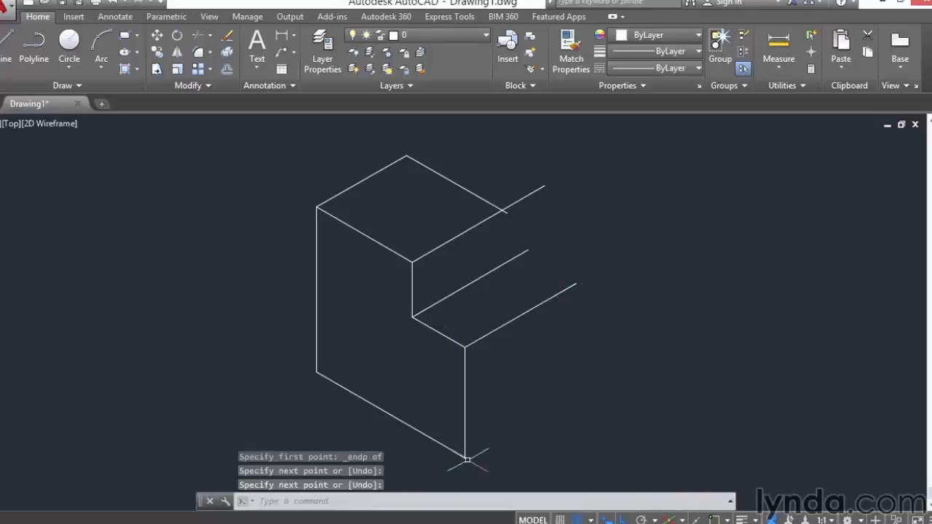
Draw a receding line about 5.5 units long at 30° from the outline's lowest corner, using the Endpoint object snap.
{"action": "key", "text": "Return"}
{"action": "right_click", "coordinate": [410, 358], "text": "shift"}
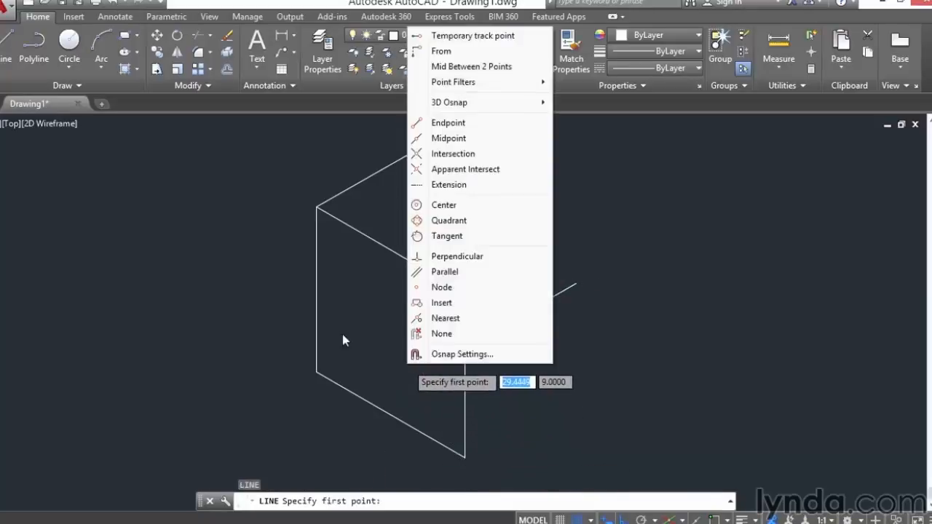
{"action": "left_click", "coordinate": [433, 122]}
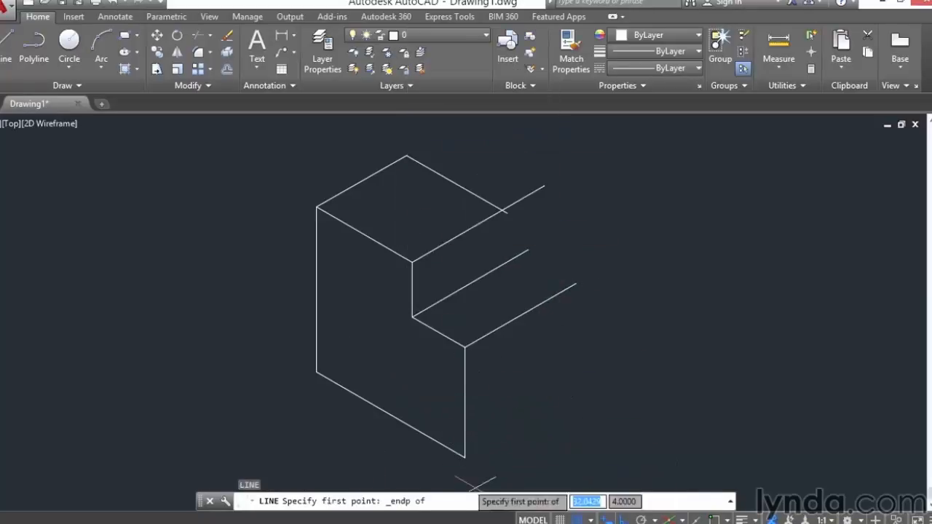
{"action": "left_click", "coordinate": [465, 457]}
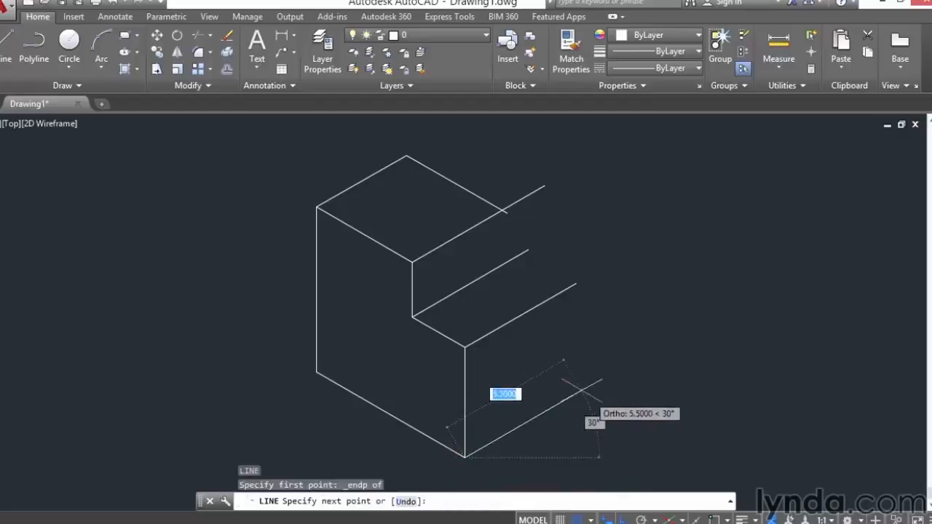
{"action": "left_click", "coordinate": [581, 391]}
{"action": "key", "text": "Return"}
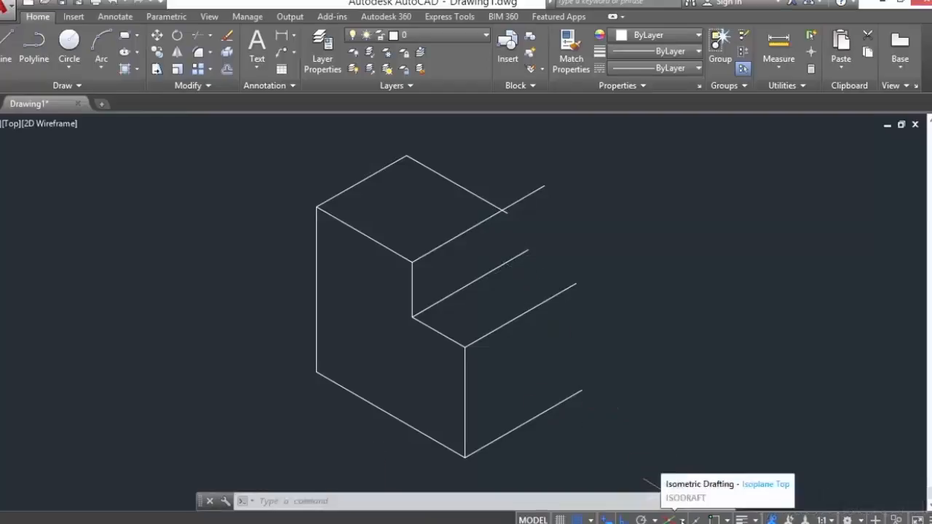
Switch to the right isoplane and draw a vertical line about 2.25 units down from the top face's intersection to the inner step line.
{"action": "left_click", "coordinate": [682, 520]}
{"action": "key", "text": "F5"}
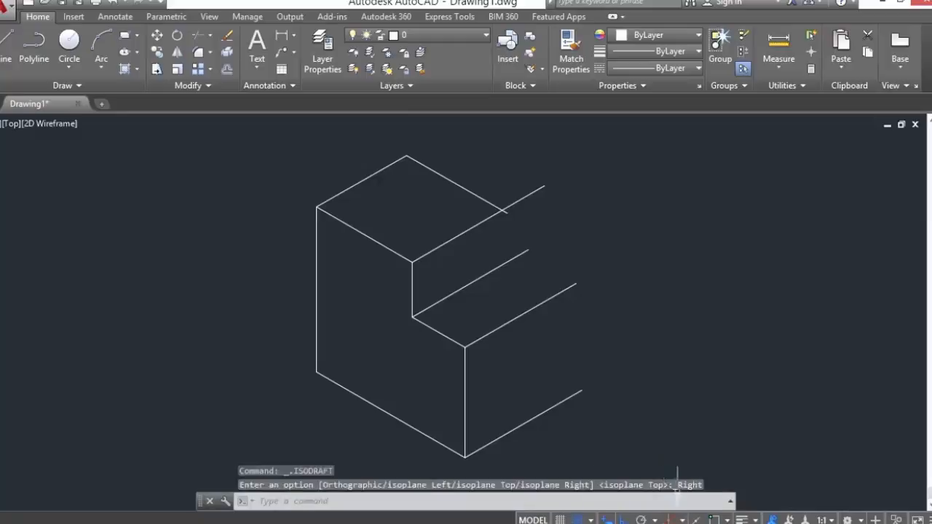
{"action": "left_click", "coordinate": [9, 44]}
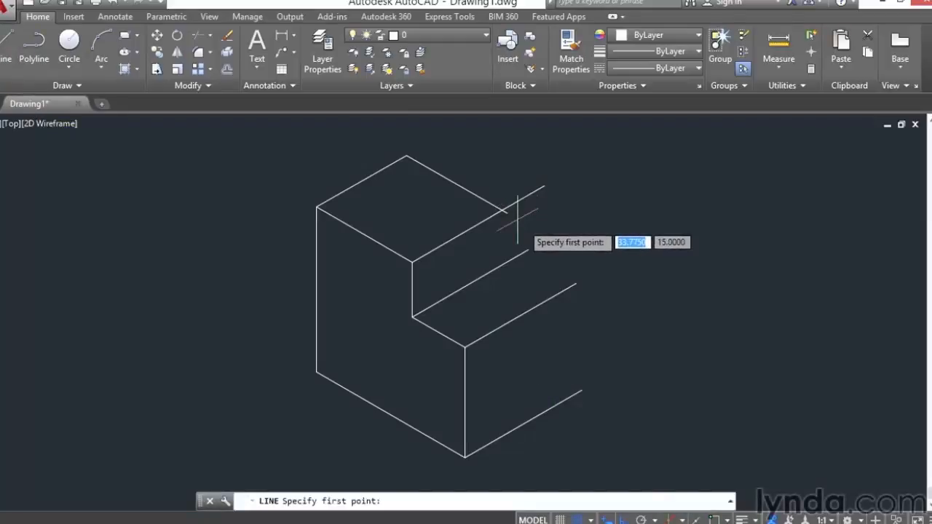
{"action": "right_click", "coordinate": [589, 204], "text": "shift"}
{"action": "left_click", "coordinate": [639, 322]}
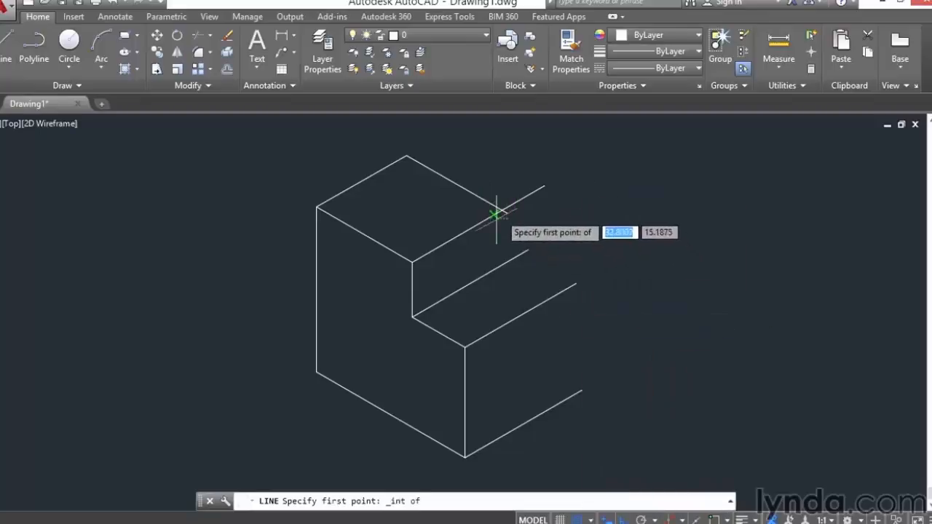
{"action": "left_click", "coordinate": [505, 211]}
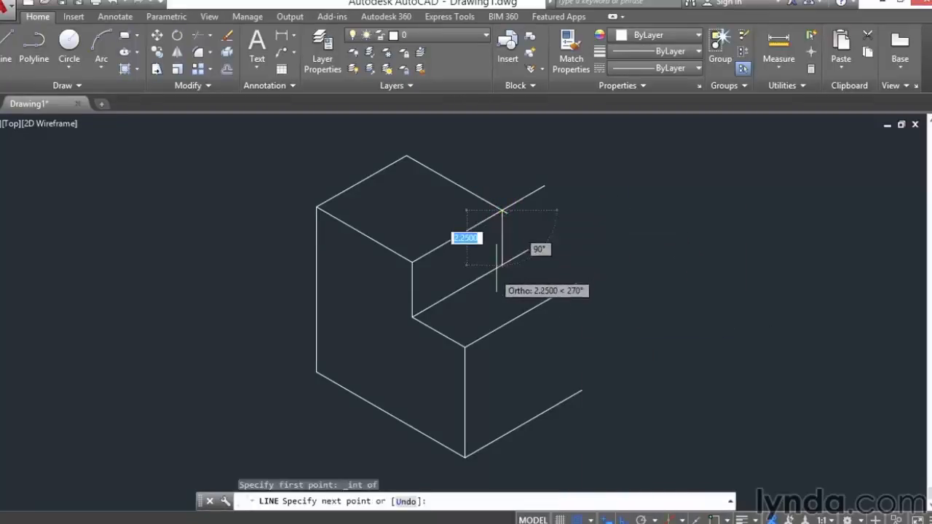
{"action": "left_click", "coordinate": [535, 268]}
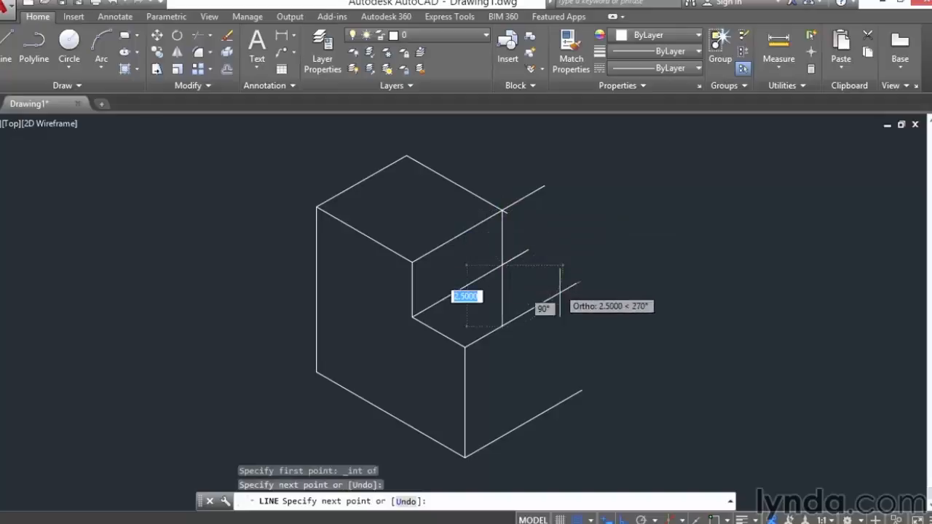
{"action": "key", "text": "Return"}
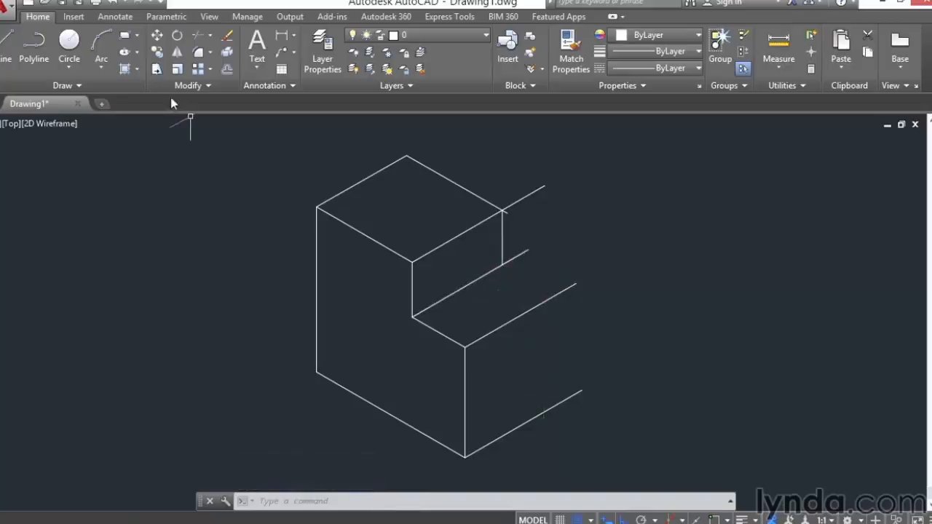
Copy the lower step's short edge and front vertical edge from the inner step corner to the far vertical line's lower endpoint, using Endpoint snap.
{"action": "left_click", "coordinate": [157, 52]}
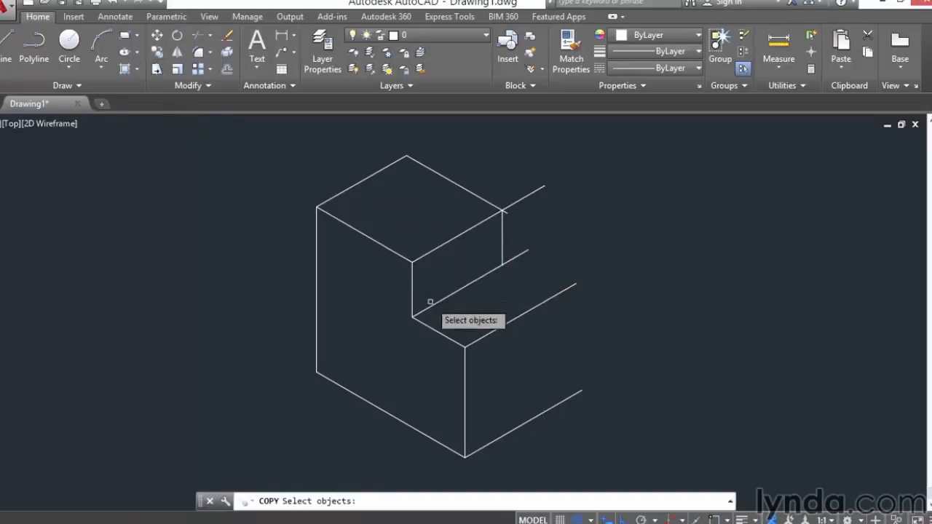
{"action": "left_click", "coordinate": [430, 326]}
{"action": "left_click", "coordinate": [464, 382]}
{"action": "key", "text": "Return"}
{"action": "left_click", "coordinate": [418, 311]}
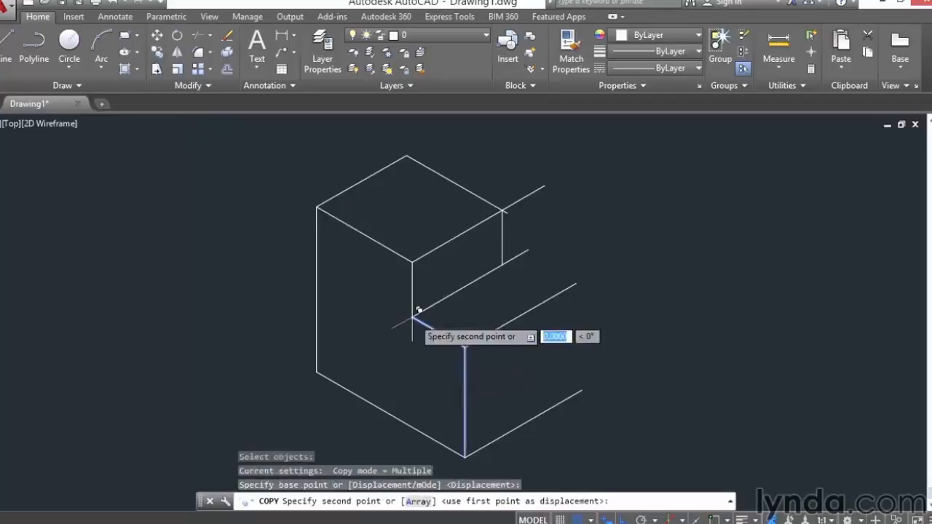
{"action": "right_click", "coordinate": [510, 251], "text": "shift"}
{"action": "left_click", "coordinate": [544, 296]}
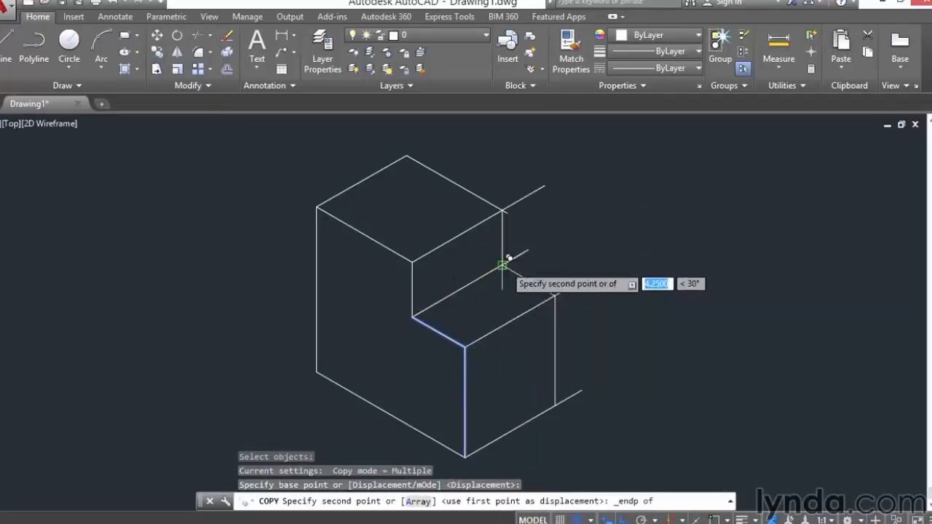
{"action": "left_click", "coordinate": [504, 263]}
{"action": "key", "text": "Return"}
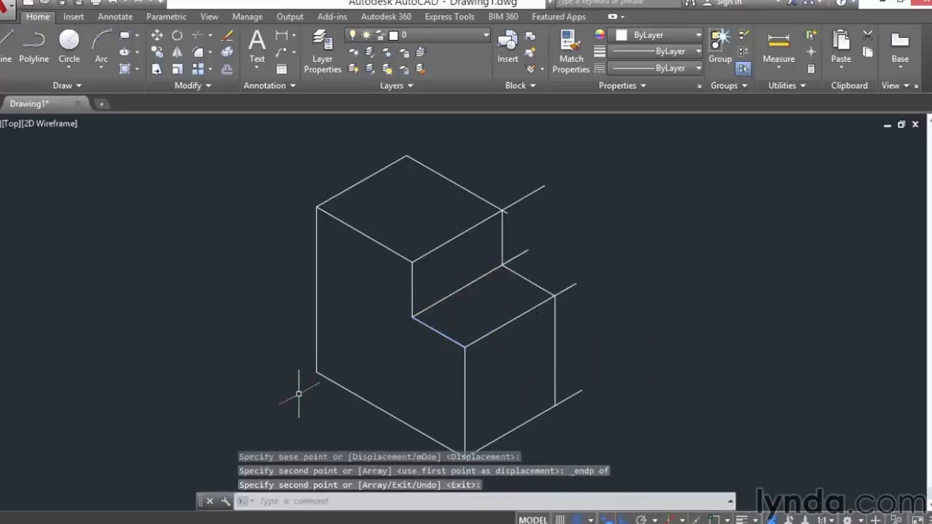
Trim all overhanging line ends on the far side of the stepped block, using every object as a cutting edge.
{"action": "middle_click_drag", "start_coordinate": [356, 331], "coordinate": [337, 313]}
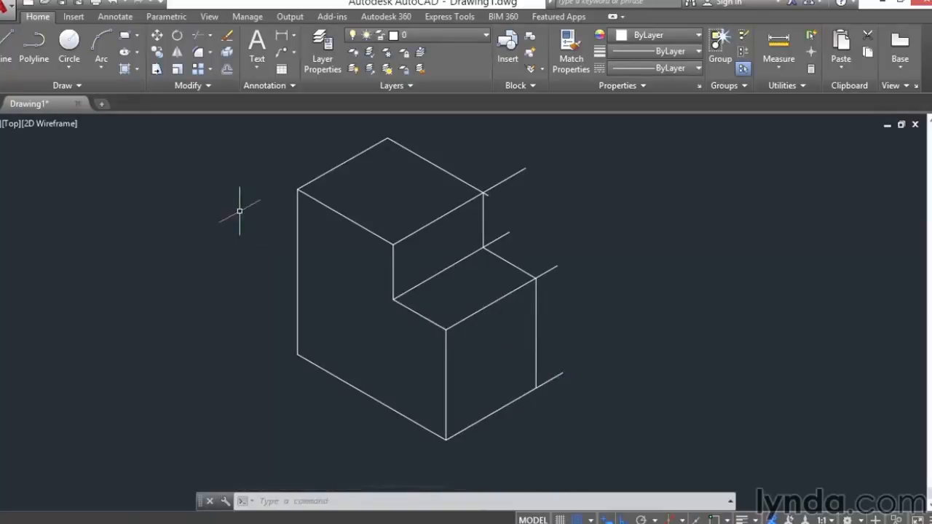
{"action": "type", "text": "tr"}
{"action": "key", "text": "Return"}
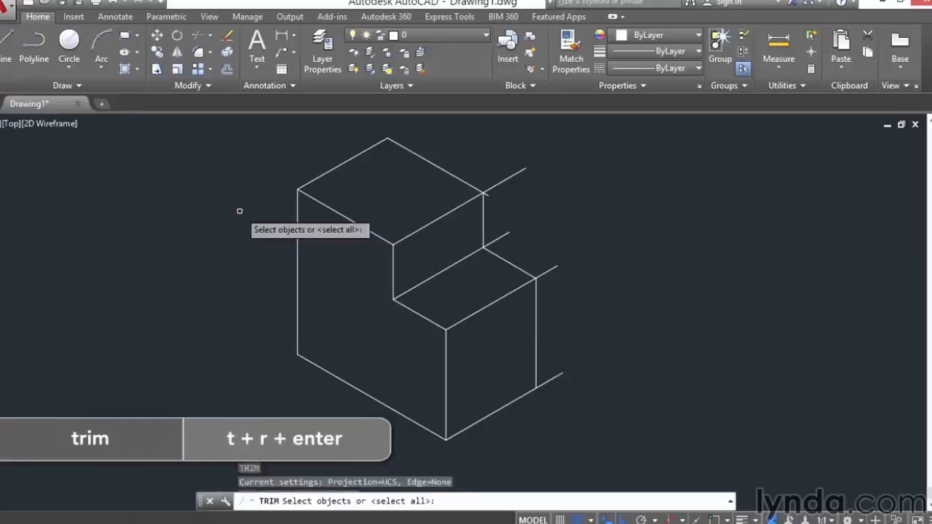
{"action": "key", "text": "Return"}
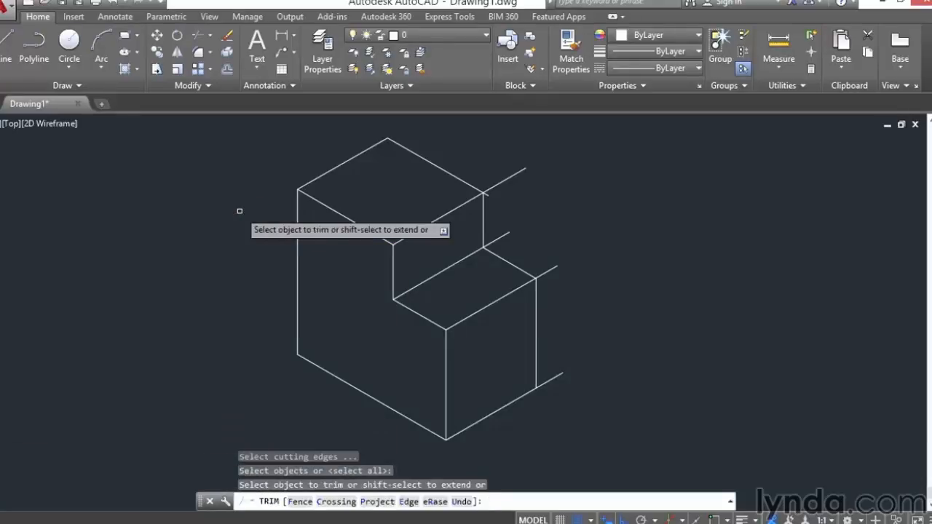
{"action": "left_click", "coordinate": [491, 191]}
{"action": "left_click", "coordinate": [491, 191]}
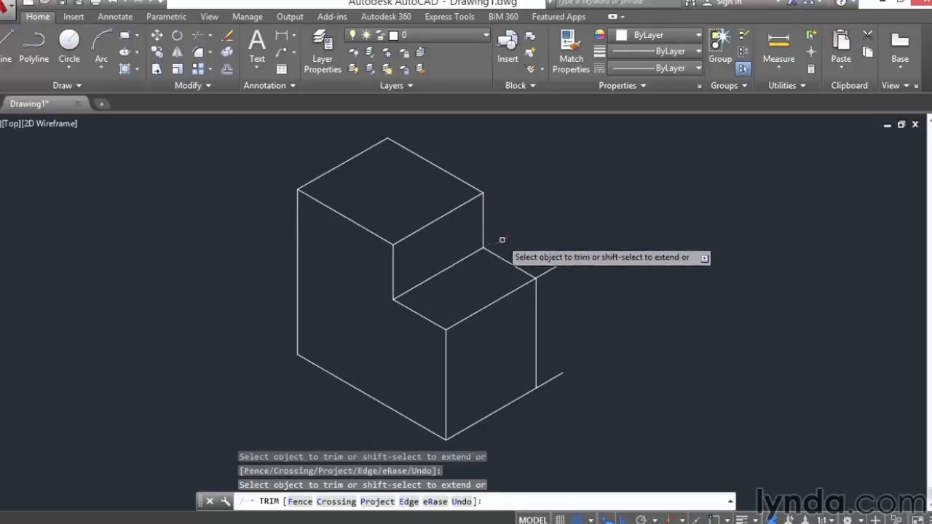
{"action": "left_click", "coordinate": [499, 238]}
{"action": "left_click", "coordinate": [543, 272]}
{"action": "left_click", "coordinate": [554, 377]}
{"action": "key", "text": "Return"}
{"action": "scroll", "coordinate": [589, 343], "scroll_direction": "down", "scroll_amount": 3}
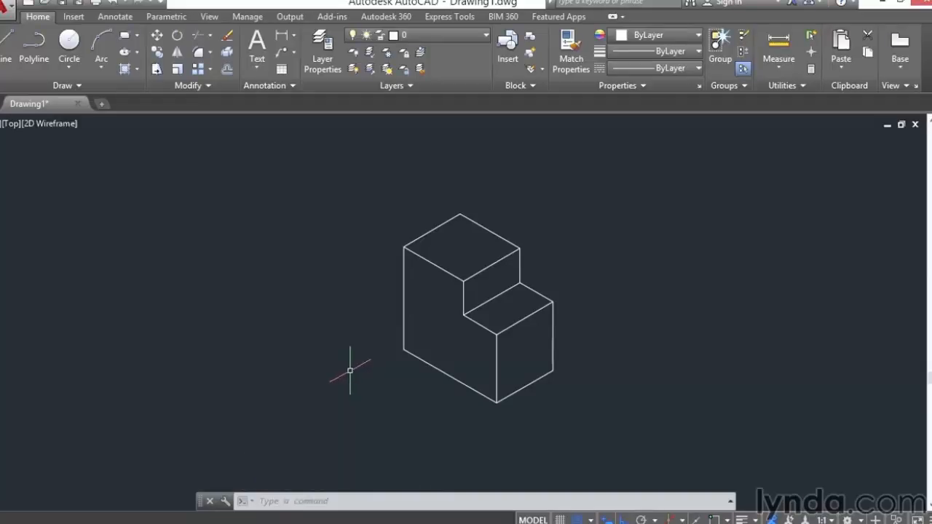
Turn off isometric drafting and draw a line from 15,10 that is 15 units long at 33.3°.
{"action": "left_click", "coordinate": [668, 519]}
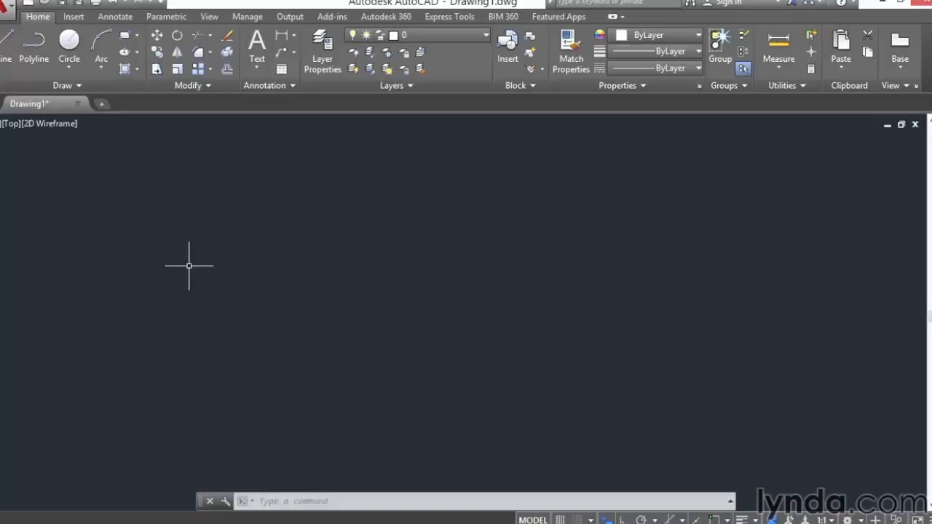
{"action": "left_click", "coordinate": [9, 44]}
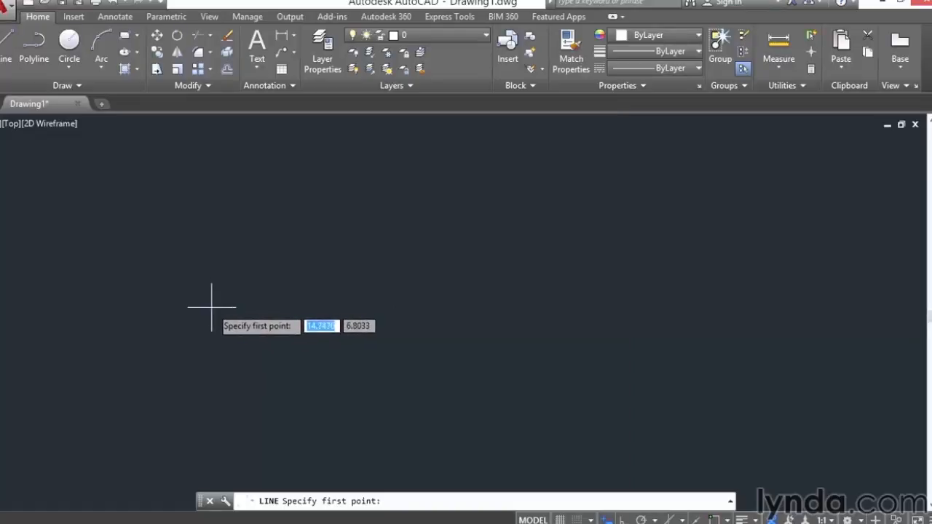
{"action": "type", "text": "15"}
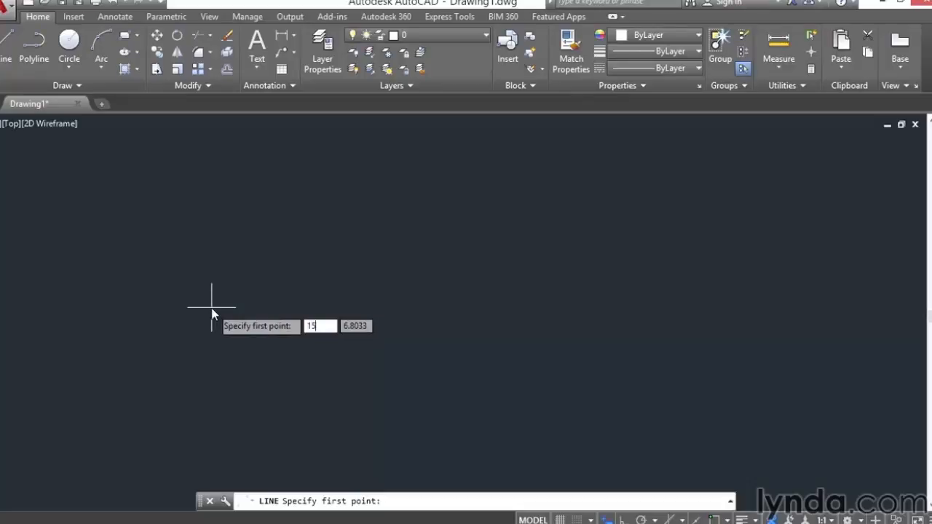
{"action": "key", "text": "Tab"}
{"action": "type", "text": "10"}
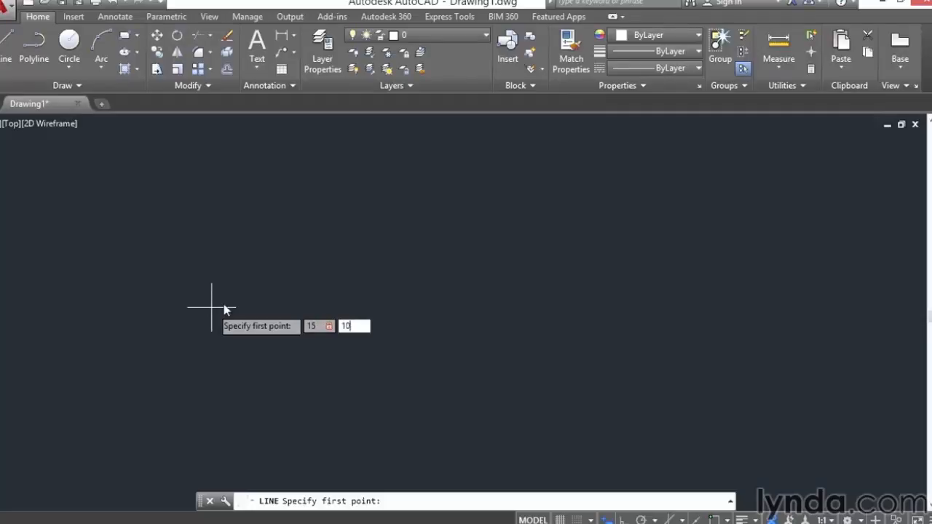
{"action": "key", "text": "Return"}
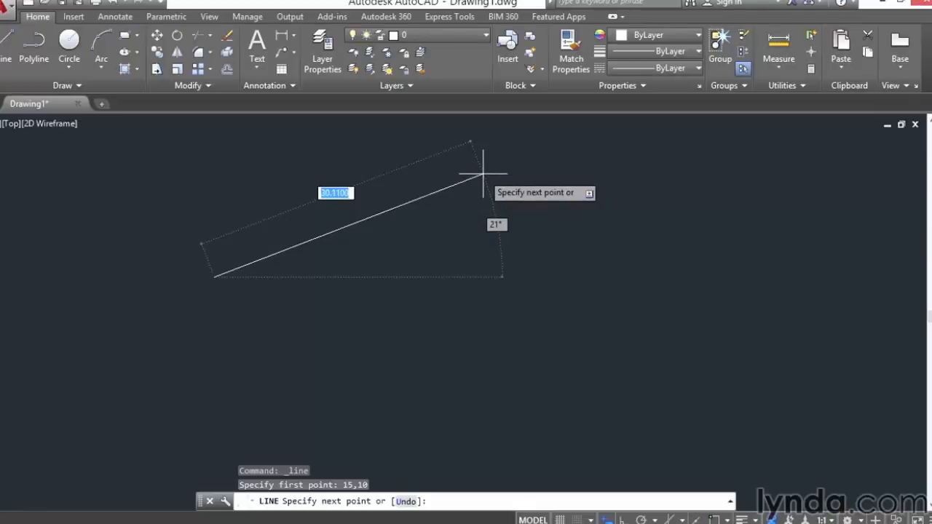
{"action": "type", "text": "15"}
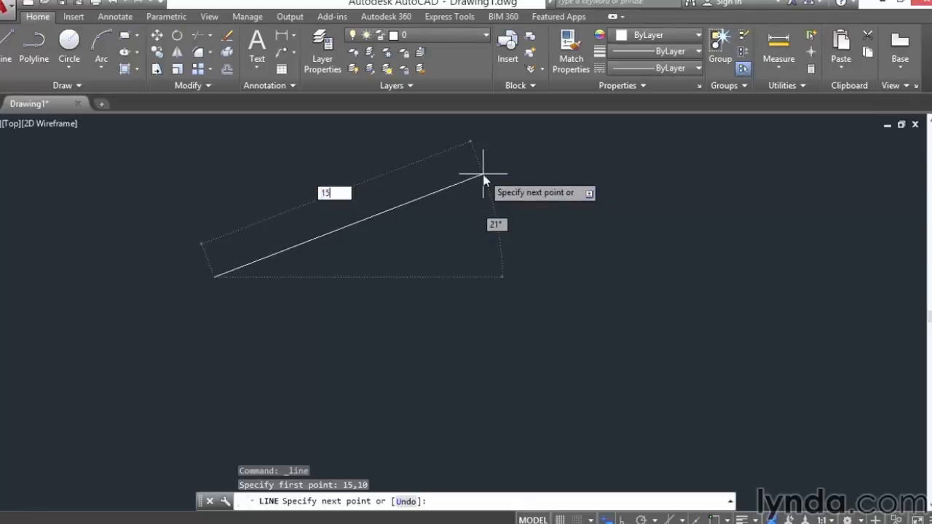
{"action": "key", "text": "Tab"}
{"action": "type", "text": "33.3"}
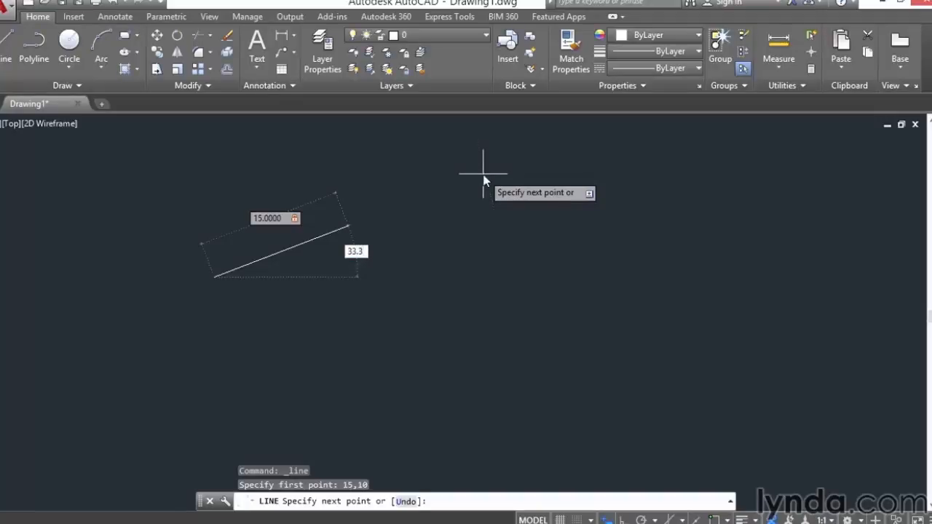
{"action": "key", "text": "Return"}
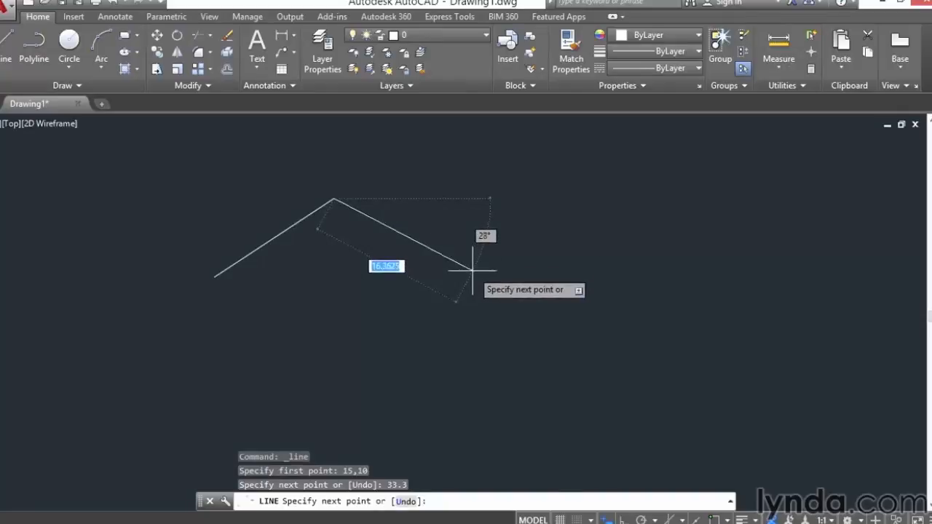
{"action": "key", "text": "Return"}
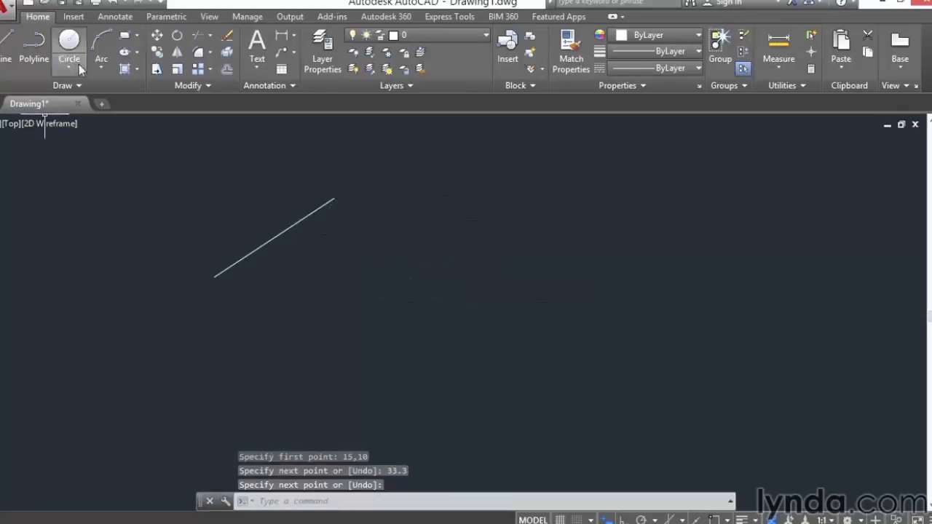
Draw a rectangle 15 units wide and 10 units high to the right of the angled line.
{"action": "left_click", "coordinate": [124, 35]}
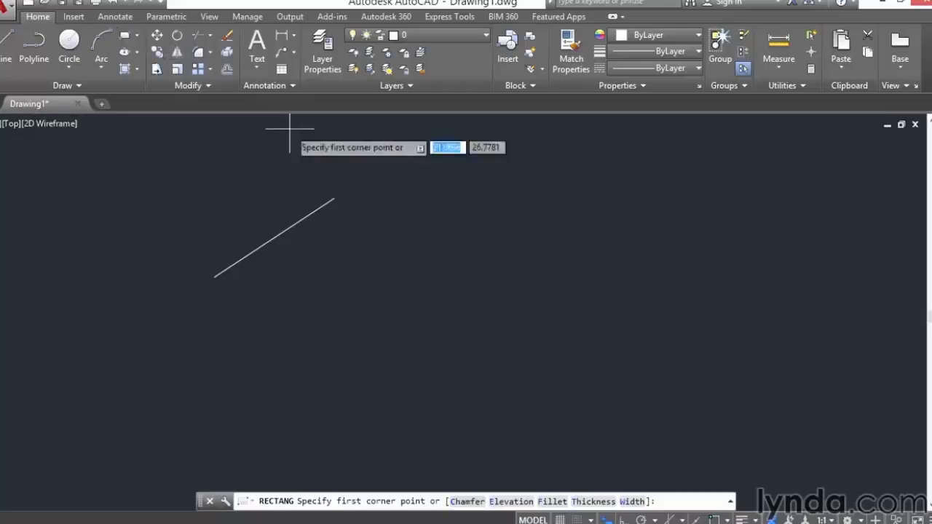
{"action": "left_click", "coordinate": [433, 301]}
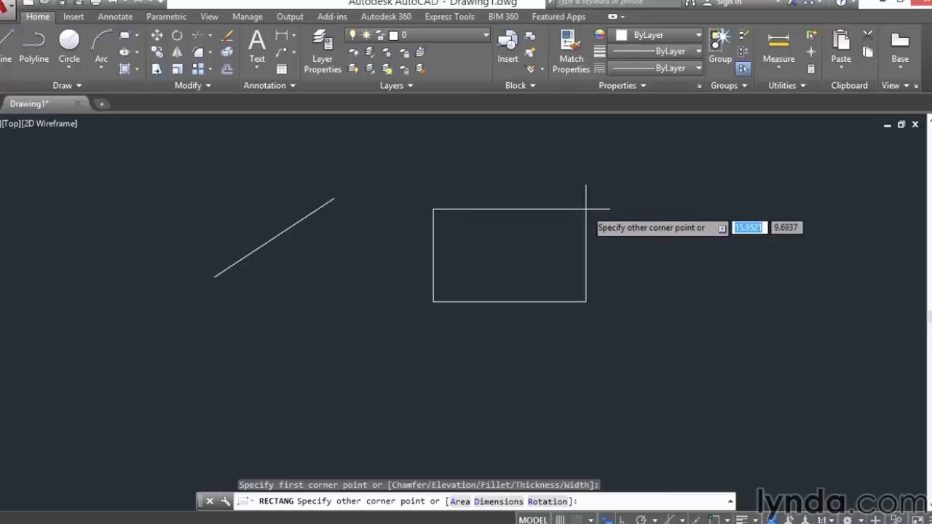
{"action": "type", "text": "15"}
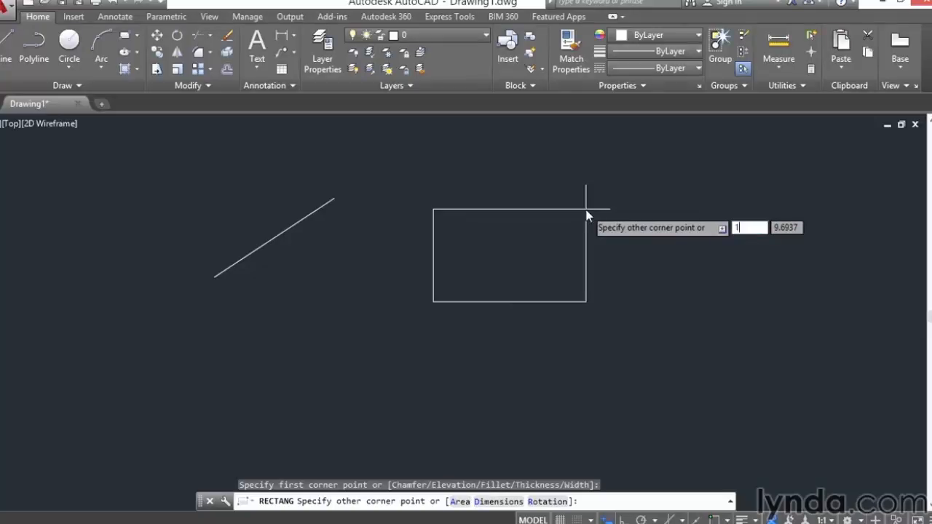
{"action": "key", "text": "Tab"}
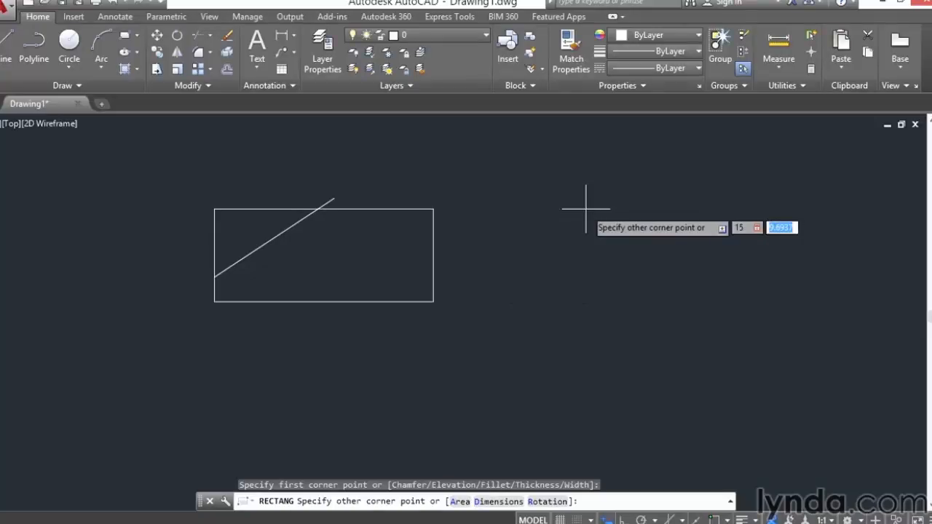
{"action": "type", "text": "10"}
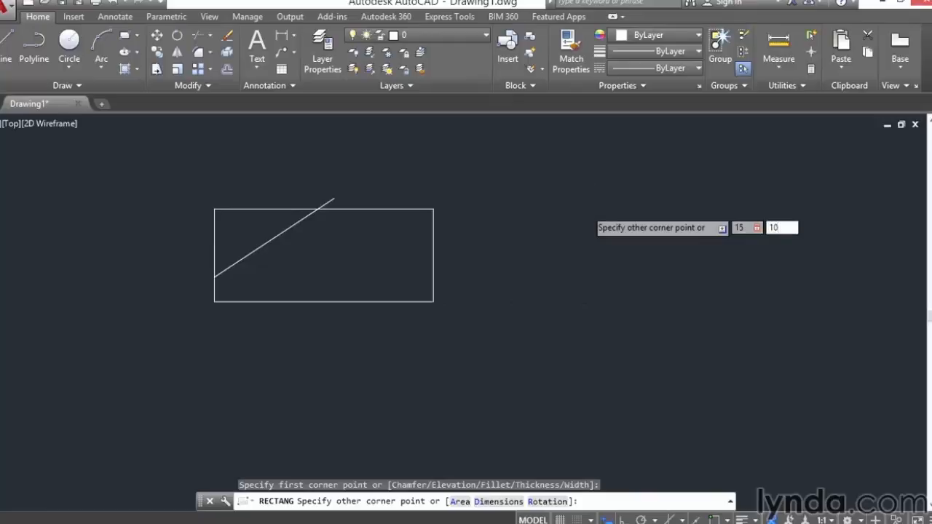
{"action": "key", "text": "Return"}
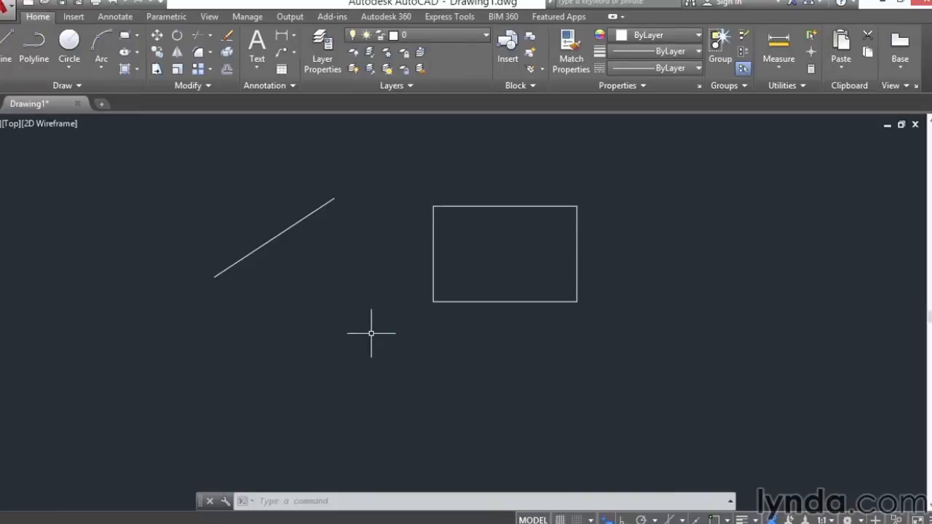
Draw a line from the origin 0,0 to a freely picked point below the first angled line.
{"action": "type", "text": "l"}
{"action": "key", "text": "Return"}
{"action": "type", "text": "0,"}
{"action": "type", "text": "0"}
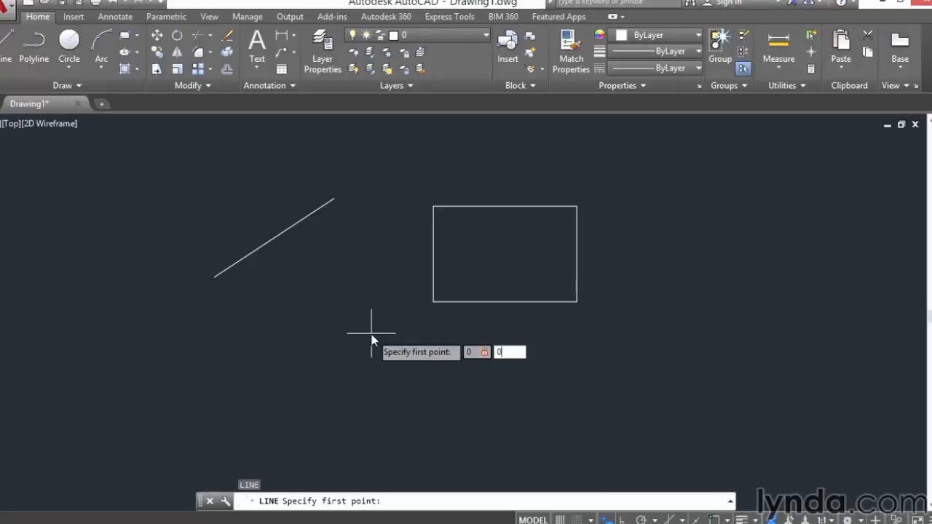
{"action": "key", "text": "Return"}
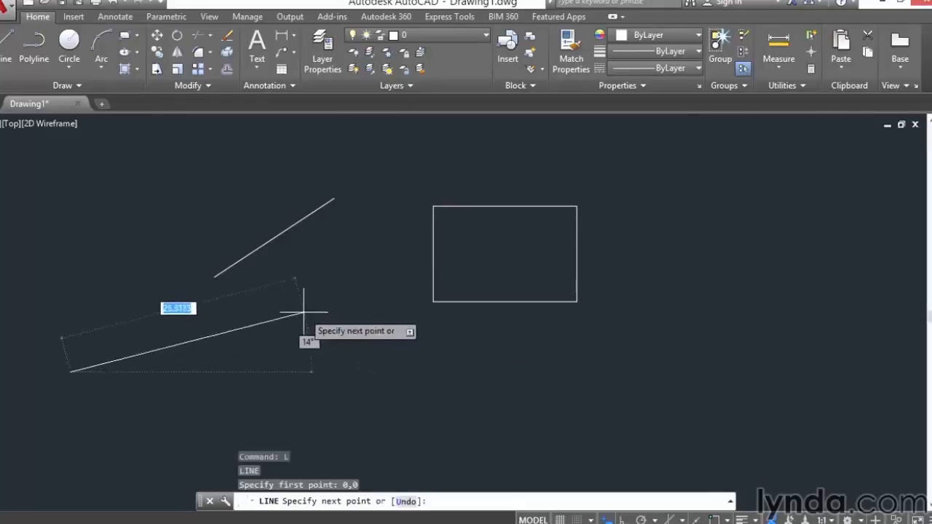
{"action": "left_click", "coordinate": [286, 312]}
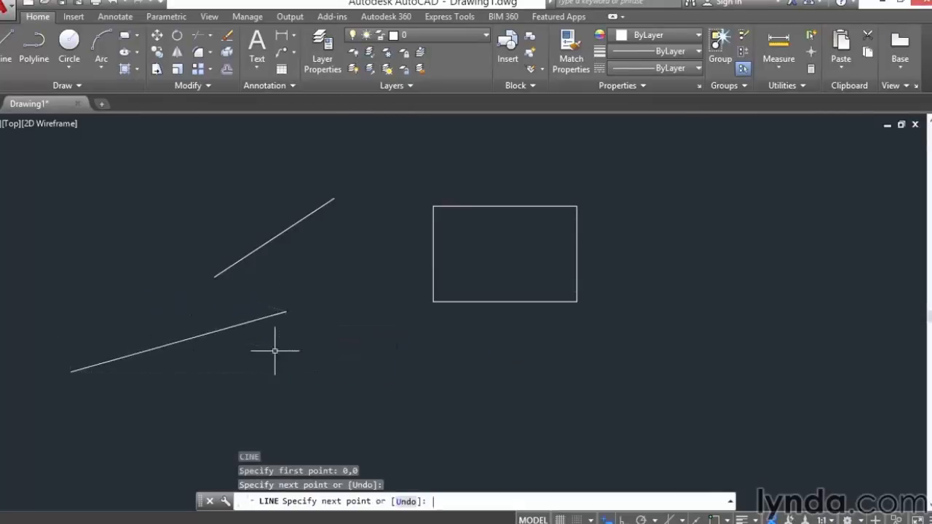
{"action": "key", "text": "Return"}
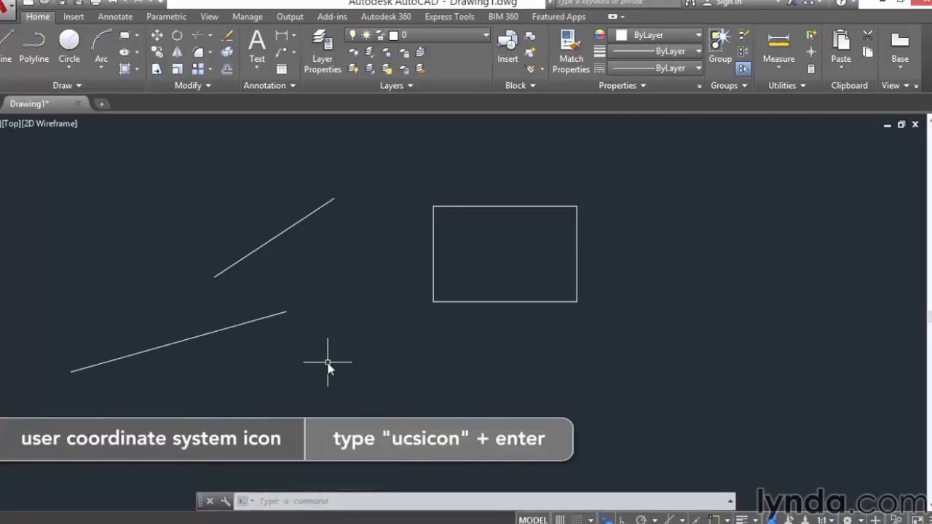
Turn on the UCS icon with UCSICON, and switch the grid on and off again.
{"action": "type", "text": "UCS"}
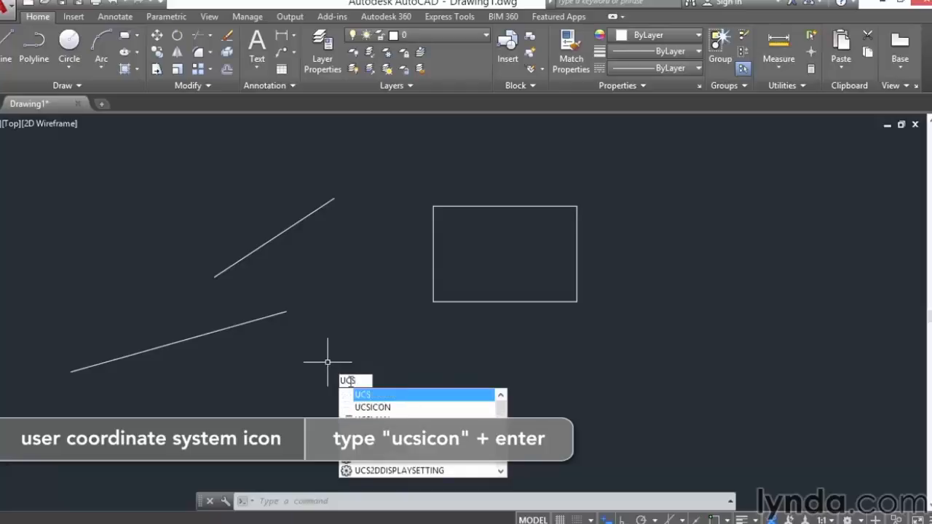
{"action": "left_click", "coordinate": [366, 406]}
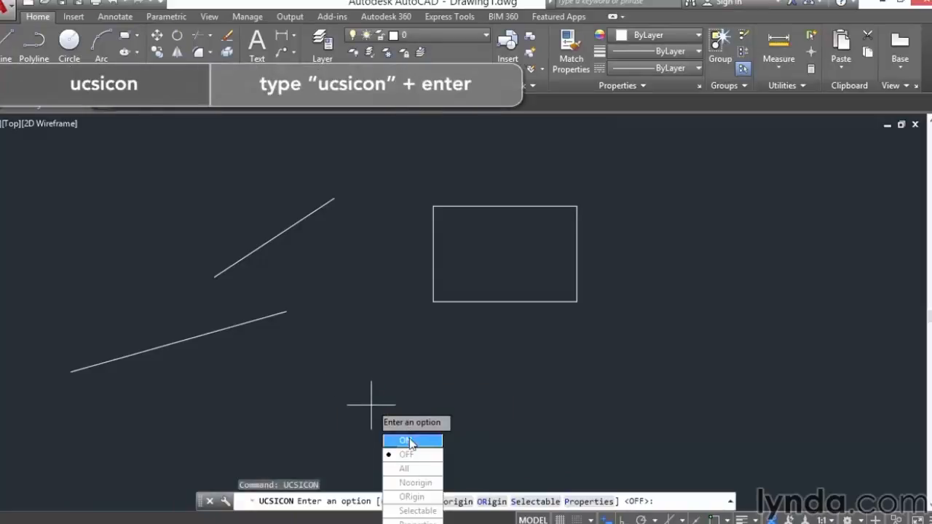
{"action": "left_click", "coordinate": [405, 439]}
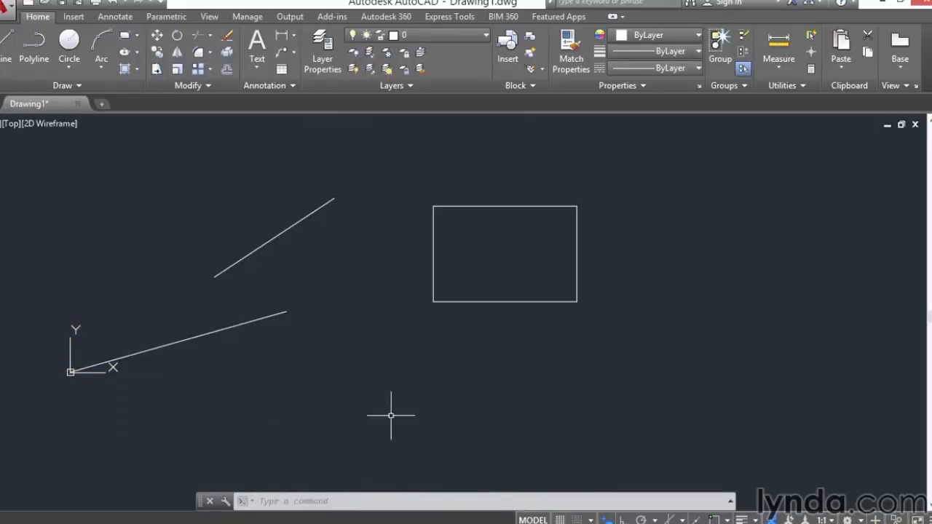
{"action": "left_click", "coordinate": [560, 519]}
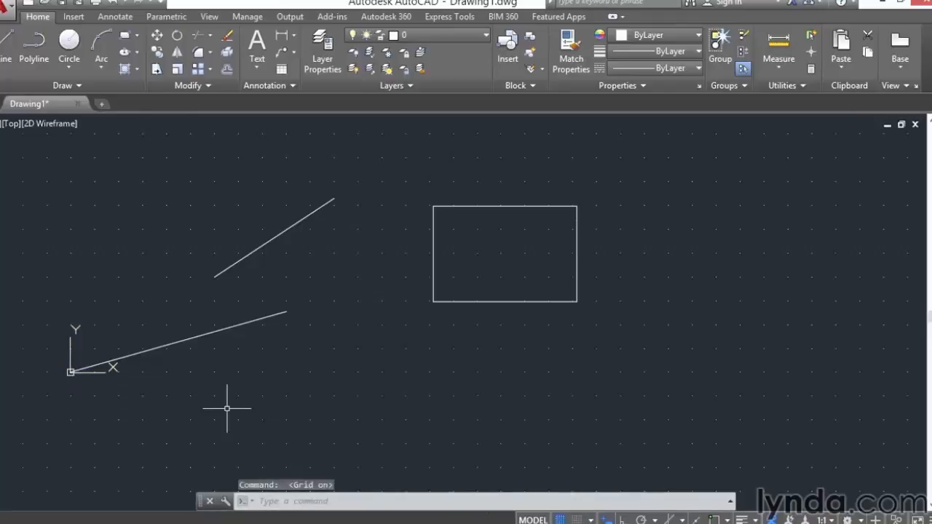
{"action": "key", "text": "F7"}
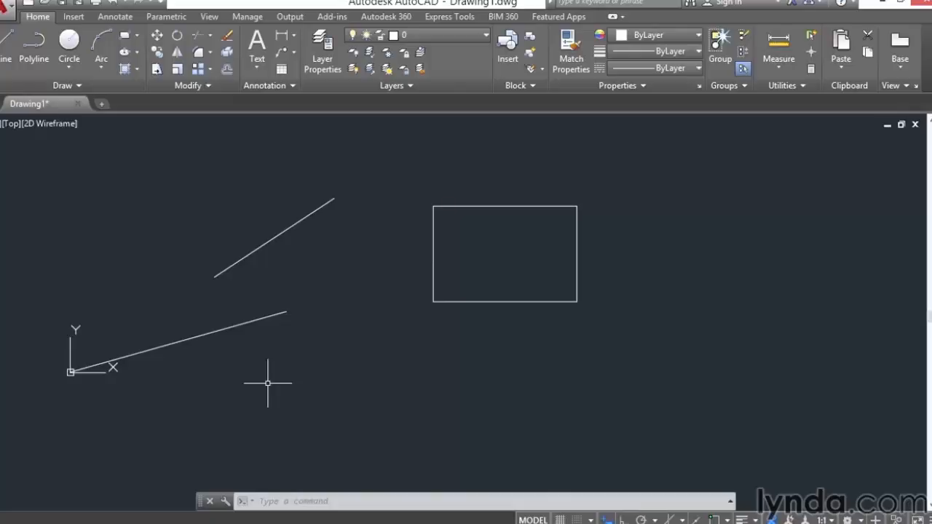
Draw a line from a freely picked point below the rectangle's left side to the relative coordinate 5,10.
{"action": "left_click", "coordinate": [5, 48]}
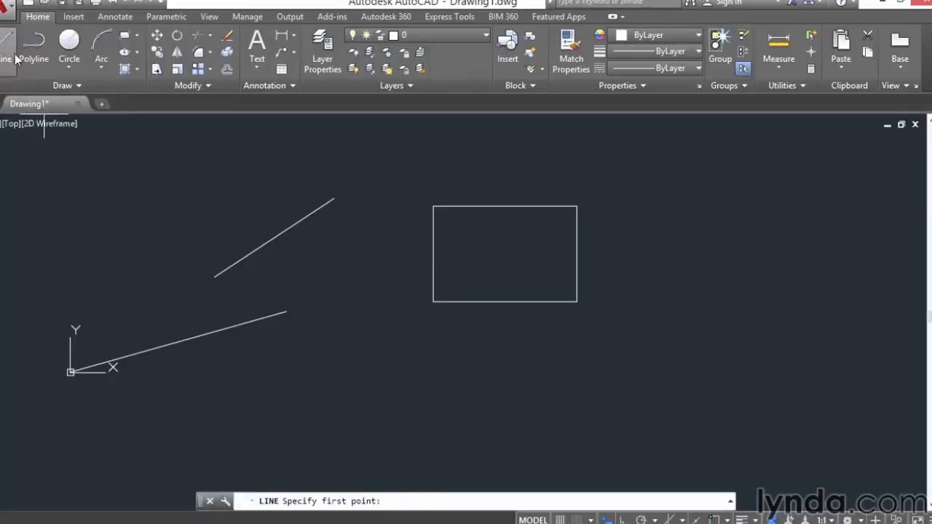
{"action": "left_click", "coordinate": [329, 413]}
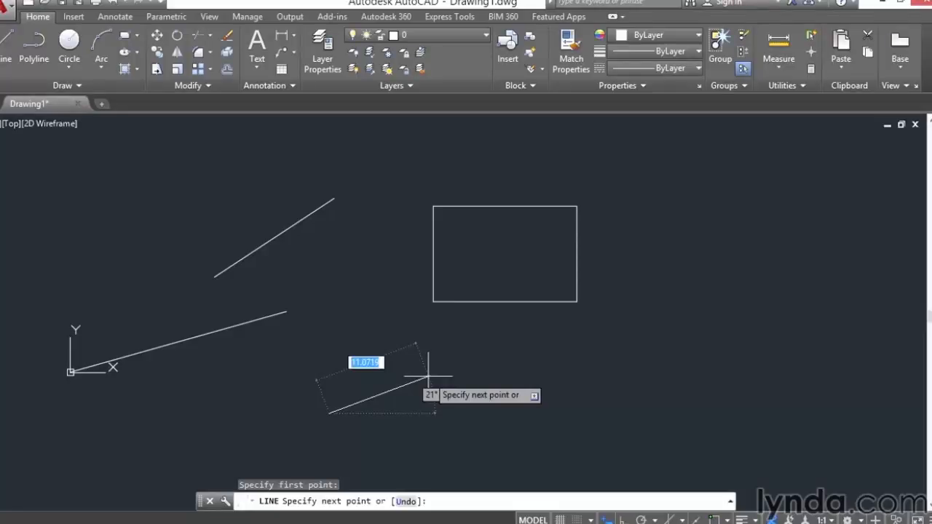
{"action": "type", "text": "5"}
{"action": "key", "text": "Tab"}
{"action": "type", "text": "10"}
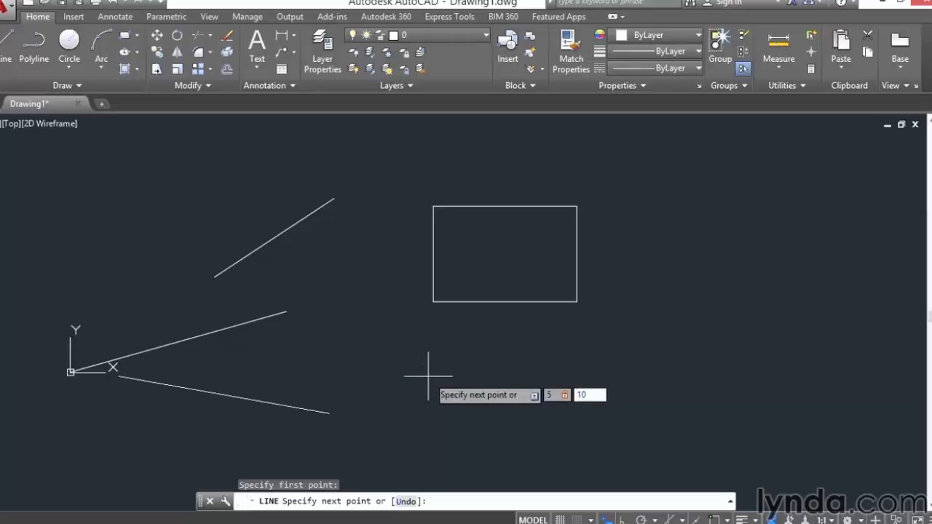
{"action": "key", "text": "Return"}
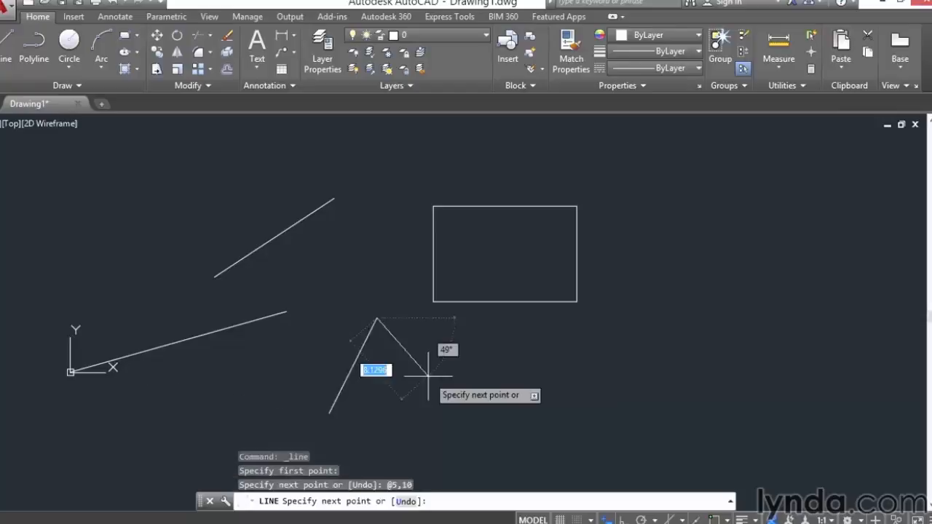
{"action": "key", "text": "Return"}
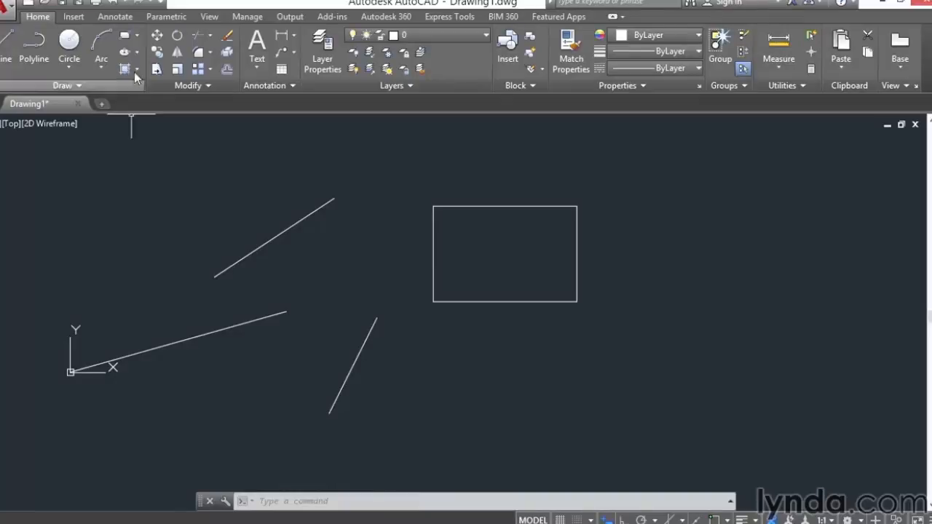
Draw a rectangle to the right of the existing one, its opposite corner 10 units away from the first at 45°.
{"action": "left_click", "coordinate": [125, 35]}
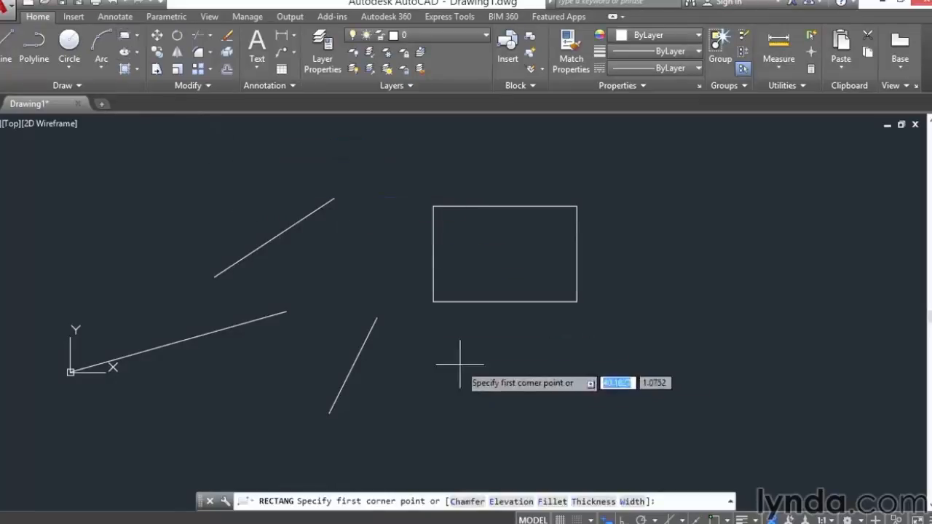
{"action": "left_click", "coordinate": [637, 324]}
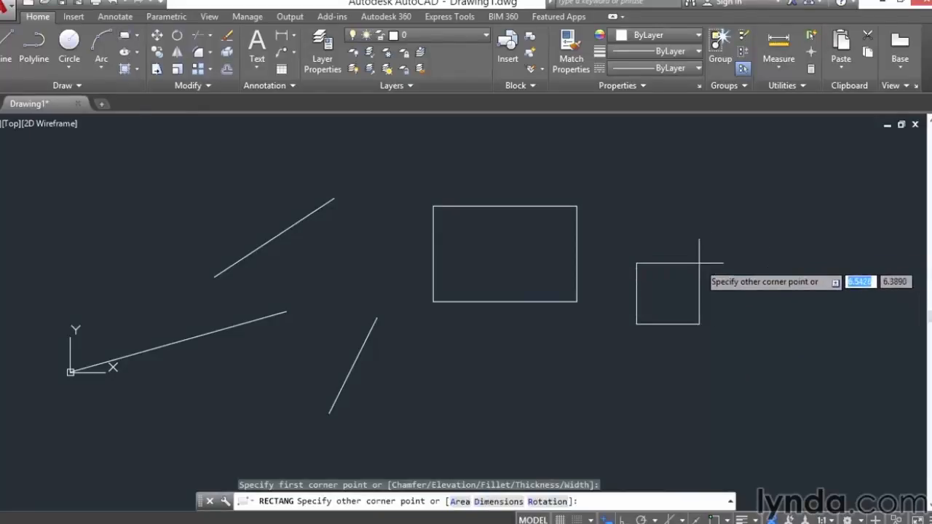
{"action": "type", "text": "10"}
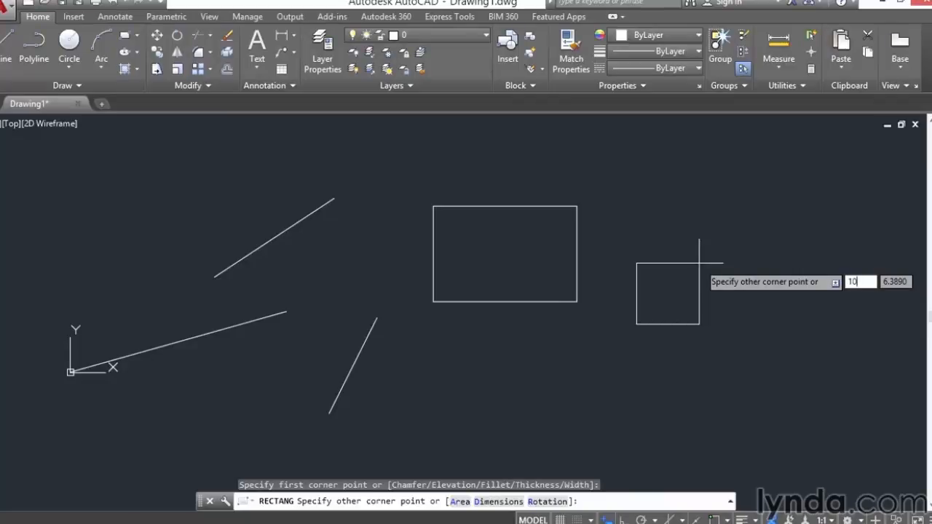
{"action": "key", "text": "Tab"}
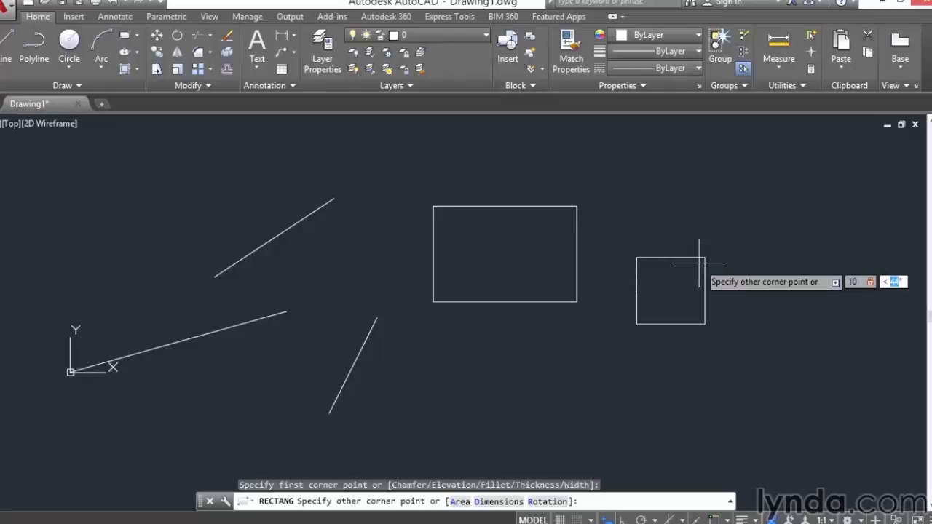
{"action": "type", "text": "45"}
{"action": "key", "text": "Return"}
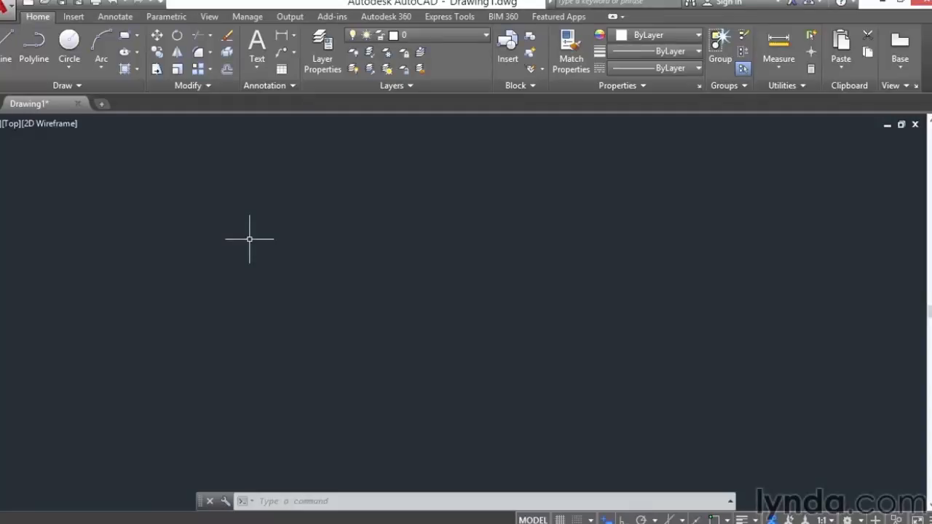
Turn on Ortho mode and start a line with a freely picked horizontal segment to the right and a vertical segment upward.
{"action": "left_click", "coordinate": [10, 45]}
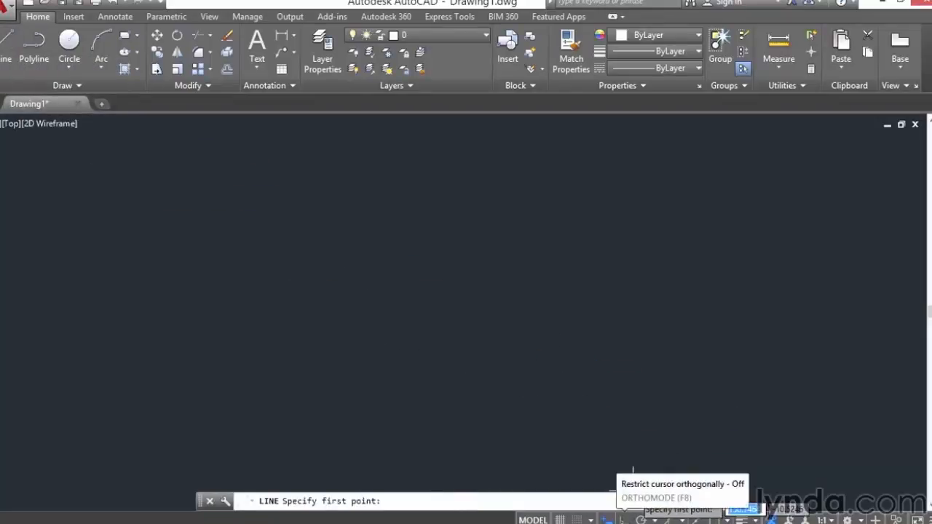
{"action": "left_click", "coordinate": [621, 519]}
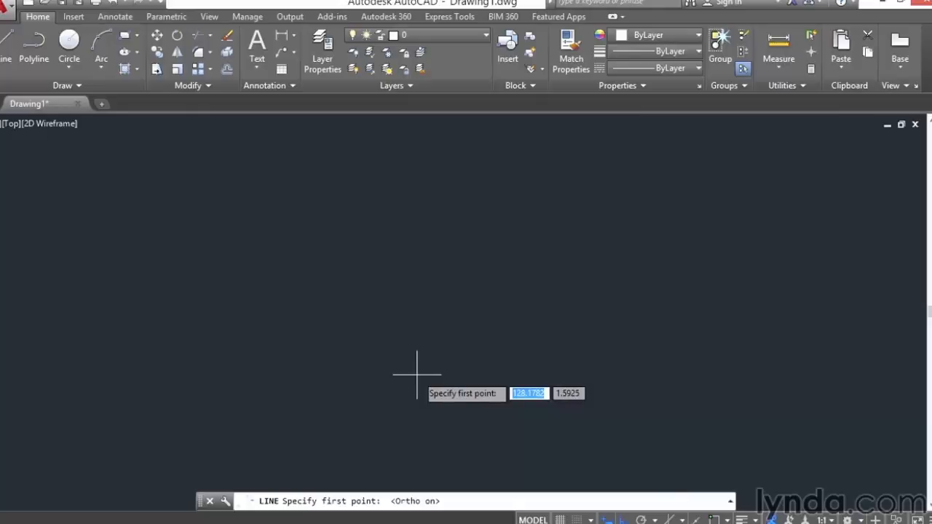
{"action": "left_click", "coordinate": [283, 312]}
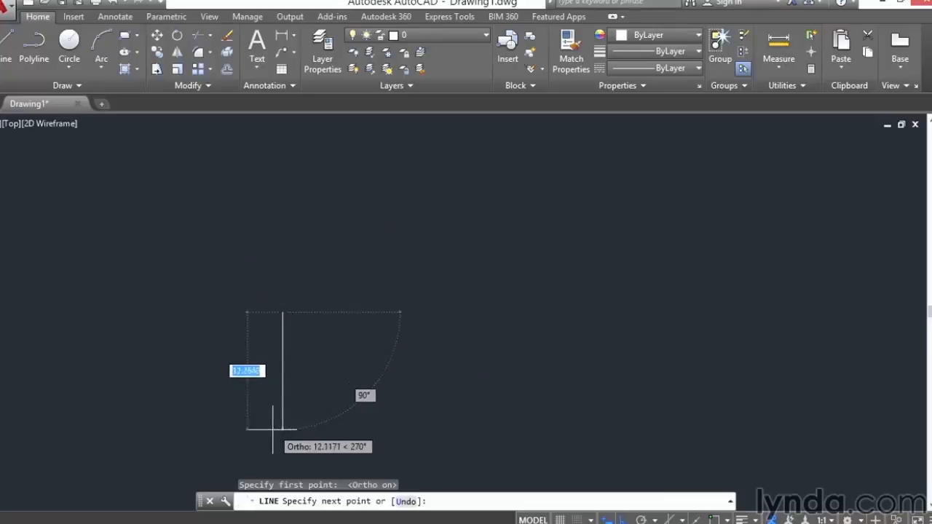
{"action": "left_click", "coordinate": [401, 311]}
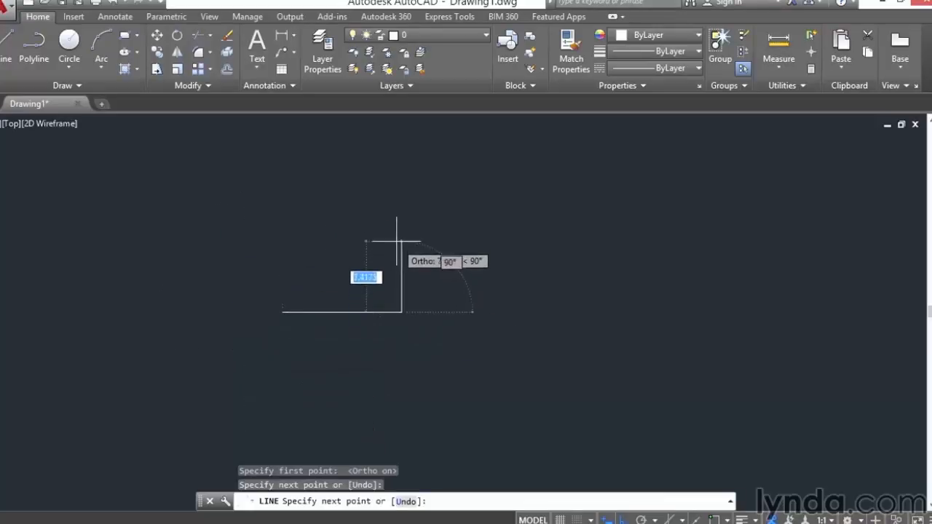
{"action": "left_click", "coordinate": [397, 231]}
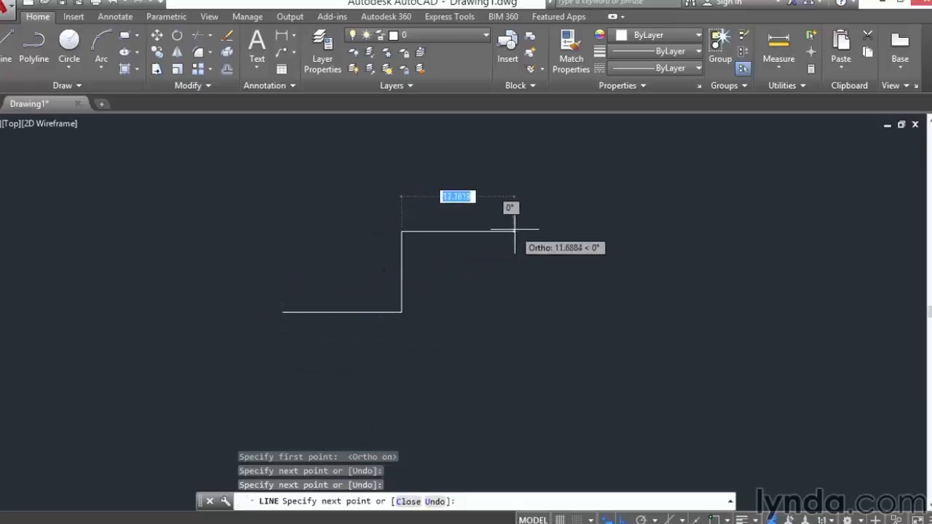
Continue the orthogonal line 12 units right, 12 units down and 20 units right, and end the Line command.
{"action": "type", "text": "12"}
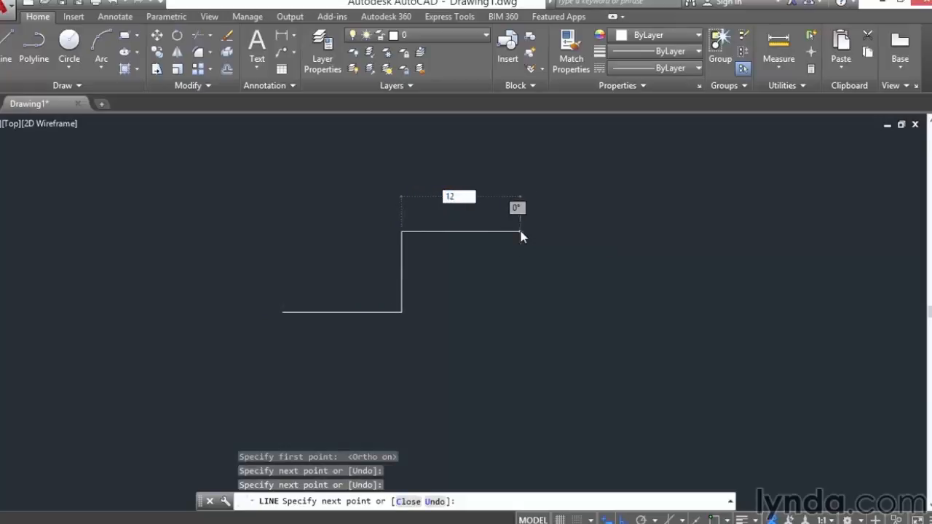
{"action": "key", "text": "Return"}
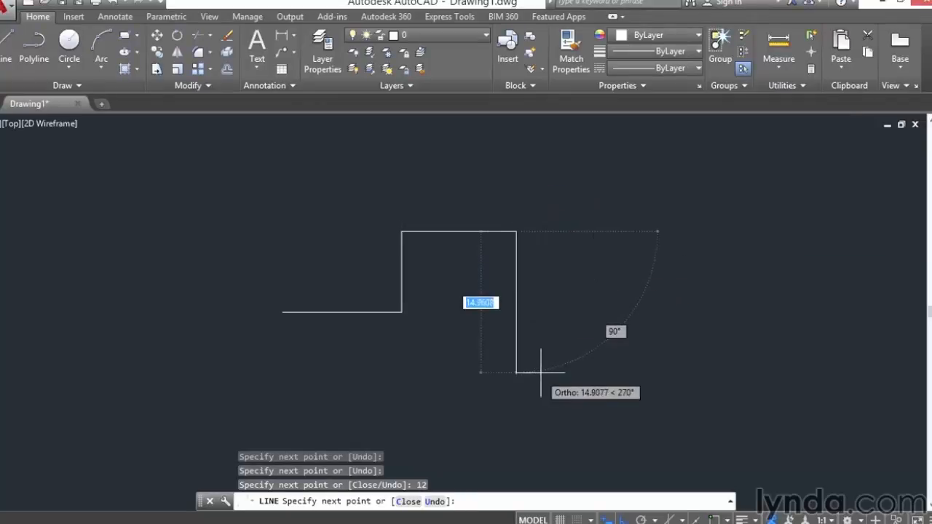
{"action": "type", "text": "12"}
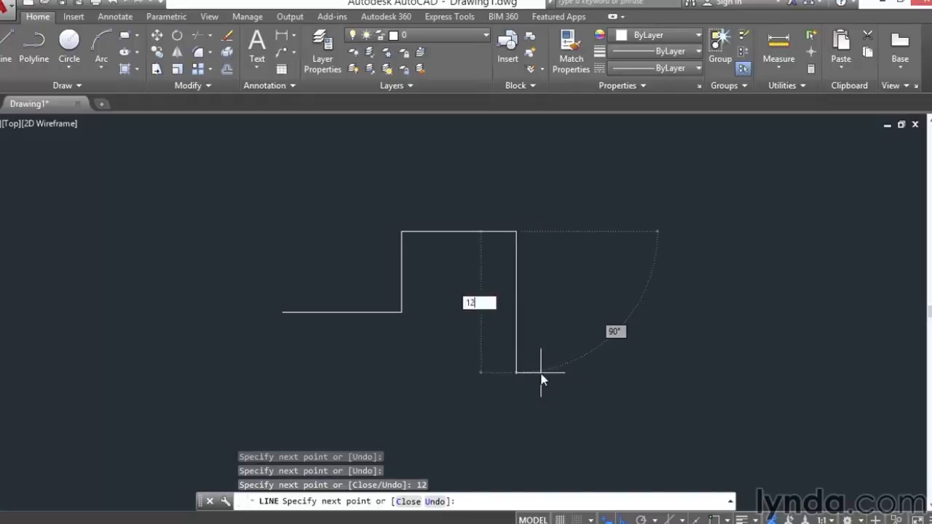
{"action": "key", "text": "Return"}
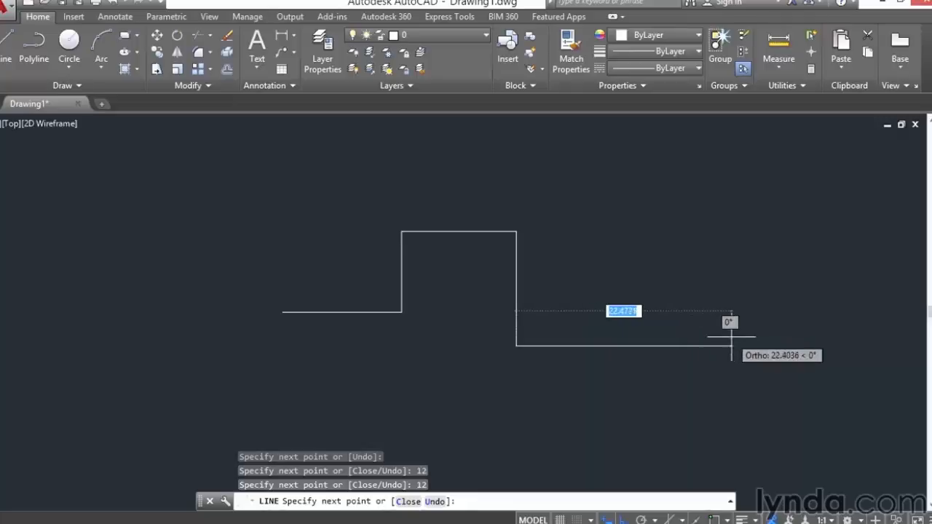
{"action": "type", "text": "12"}
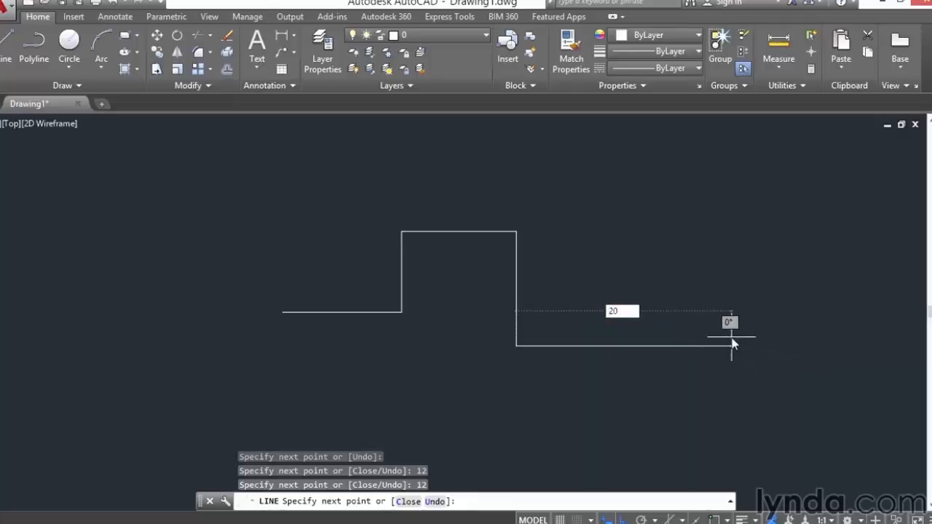
{"action": "key", "text": "Return"}
{"action": "type", "text": "20"}
{"action": "key", "text": "Return"}
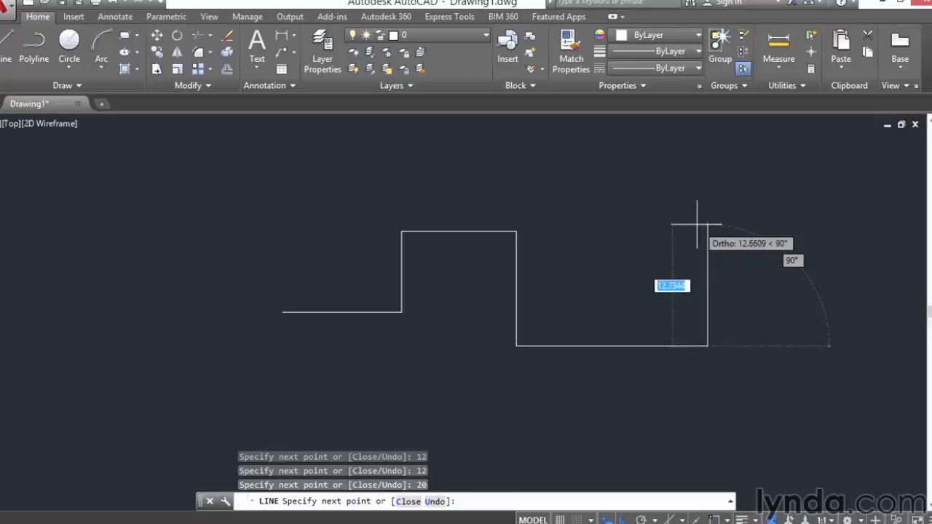
{"action": "key", "text": "Return"}
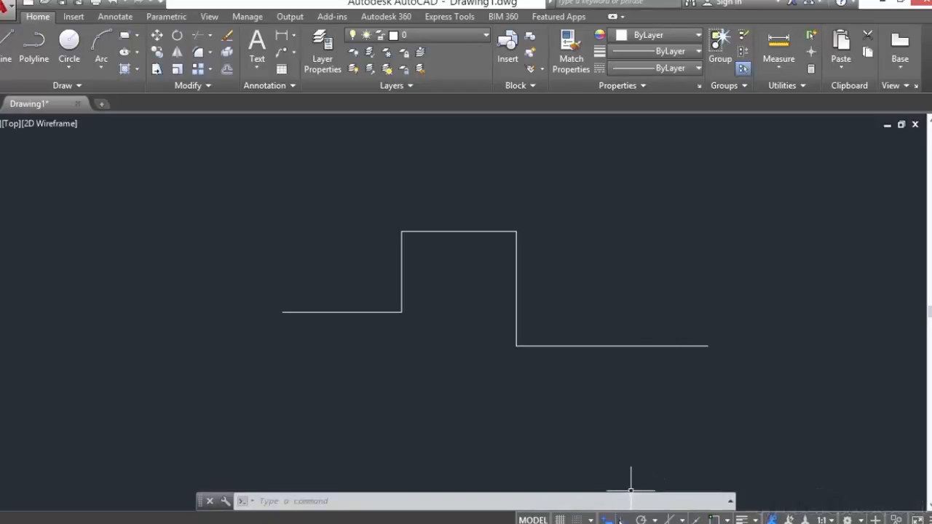
Turn Ortho mode off, turn polar tracking on, and set its angle increment to 90 degrees.
{"action": "left_click", "coordinate": [619, 519]}
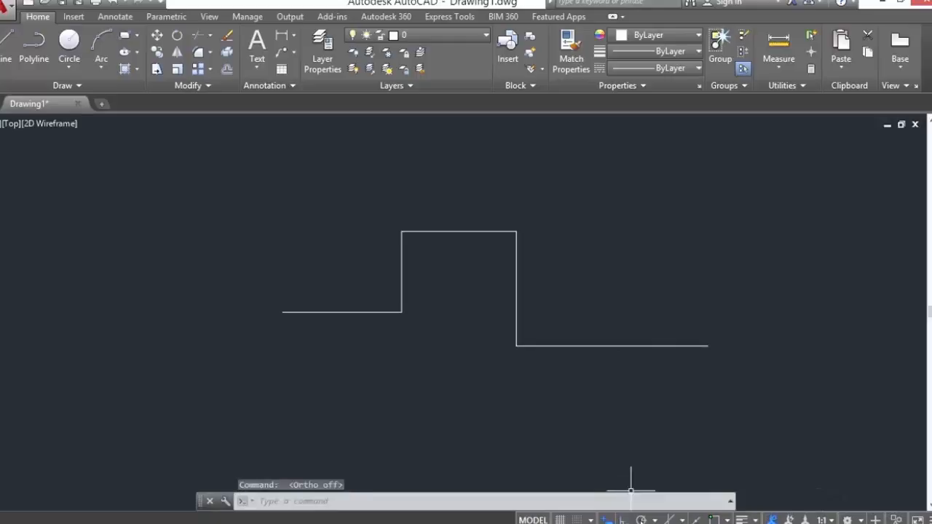
{"action": "left_click", "coordinate": [640, 520]}
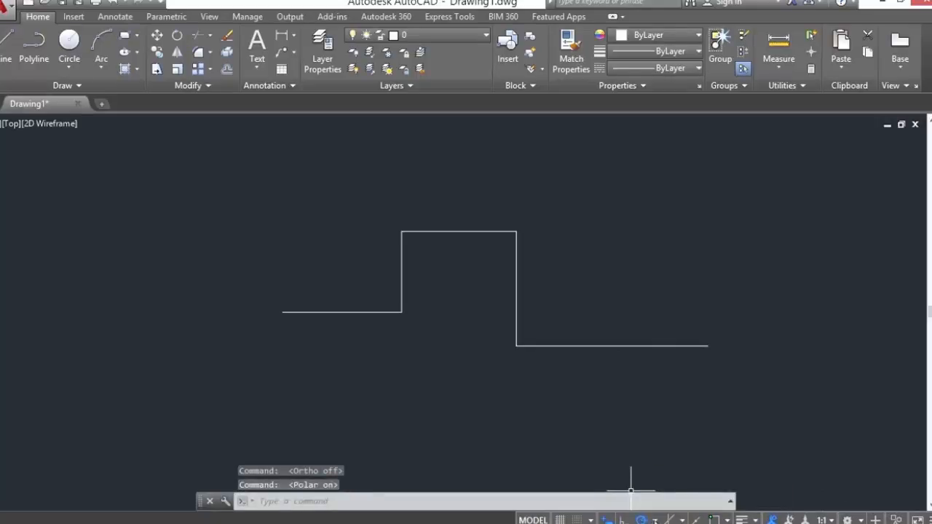
{"action": "left_click", "coordinate": [654, 520]}
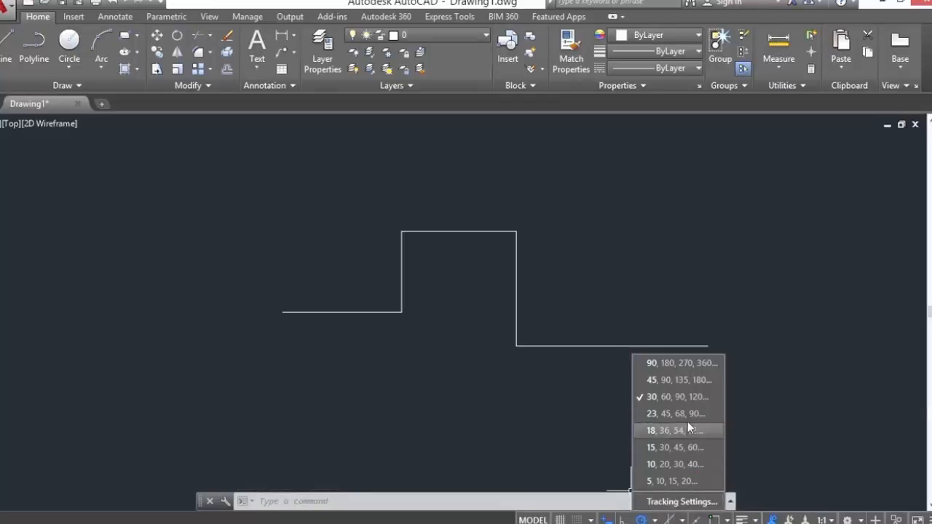
{"action": "left_click", "coordinate": [661, 362]}
Start a line below the stepped line with a polar-tracked horizontal segment 10 units to the right.
{"action": "middle_click_drag", "start_coordinate": [634, 270], "coordinate": [412, 240]}
{"action": "middle_click_drag", "start_coordinate": [466, 295], "coordinate": [464, 236]}
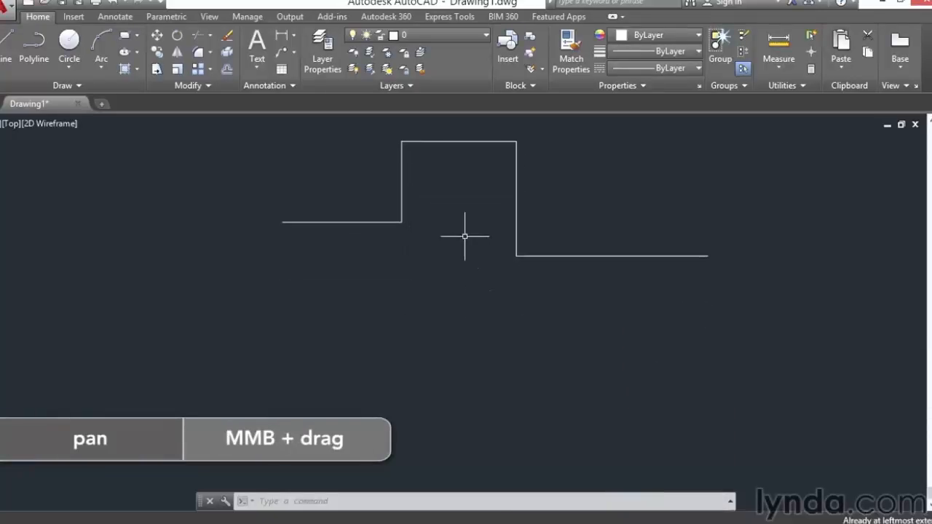
{"action": "left_click", "coordinate": [8, 44]}
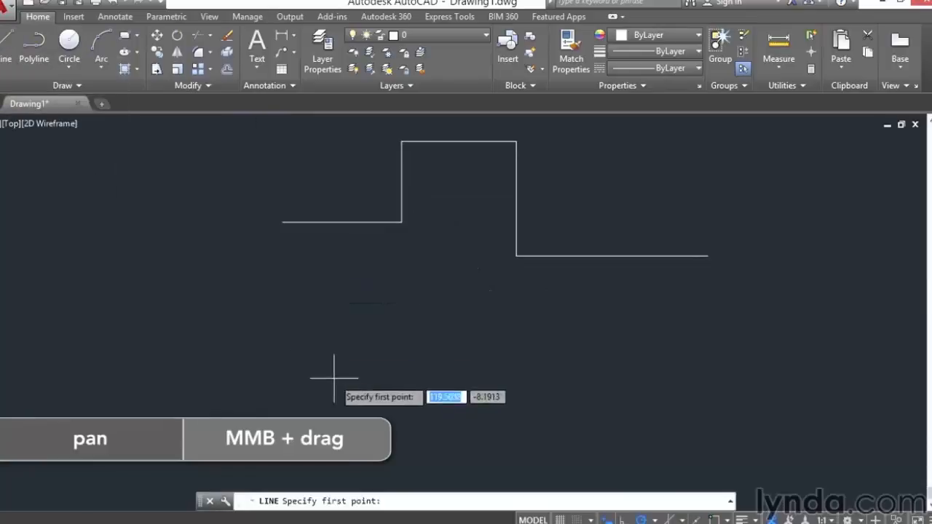
{"action": "left_click", "coordinate": [284, 389]}
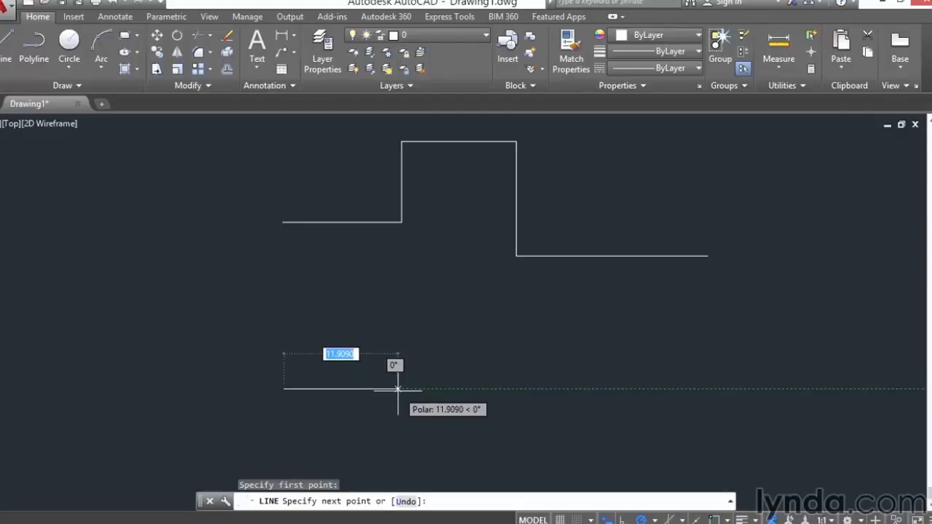
{"action": "type", "text": "10"}
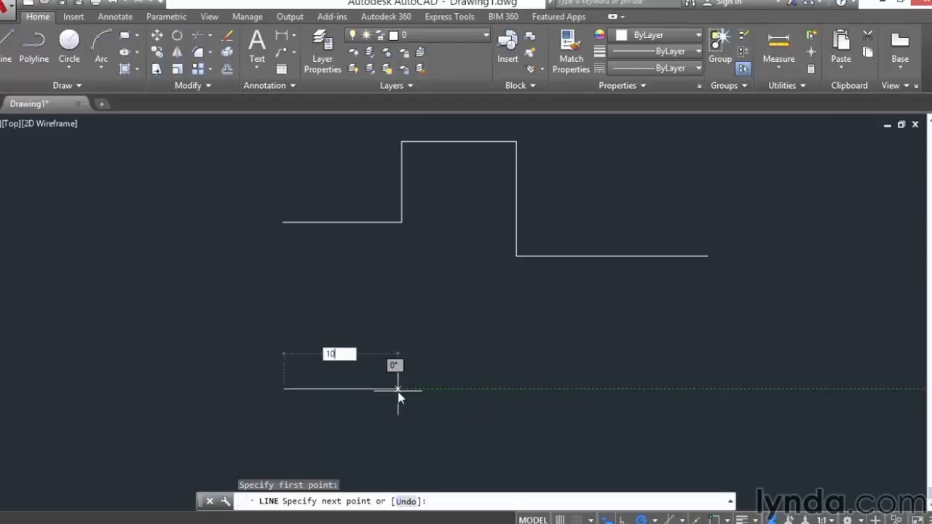
{"action": "key", "text": "Return"}
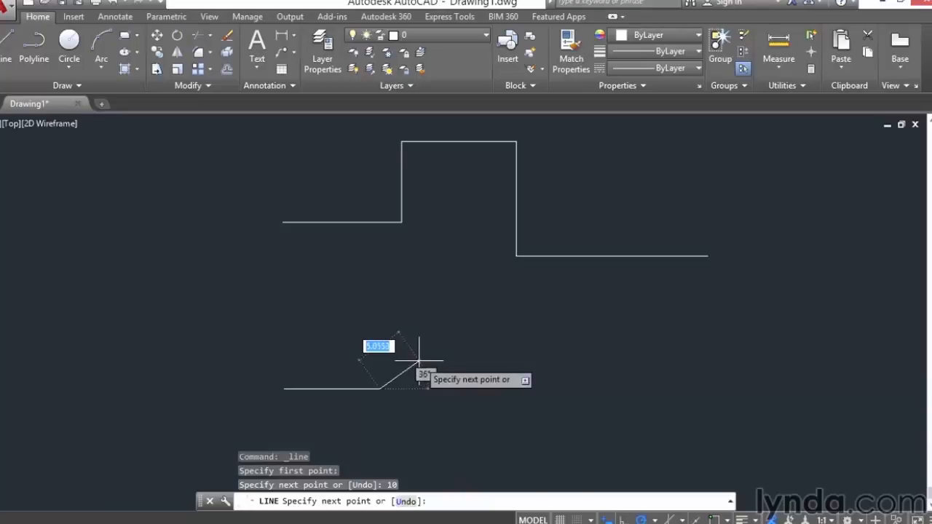
Continue the line with a freely picked steep segment, one about 5.2 units at 30°, and 6 units straight down.
{"action": "left_click", "coordinate": [425, 321]}
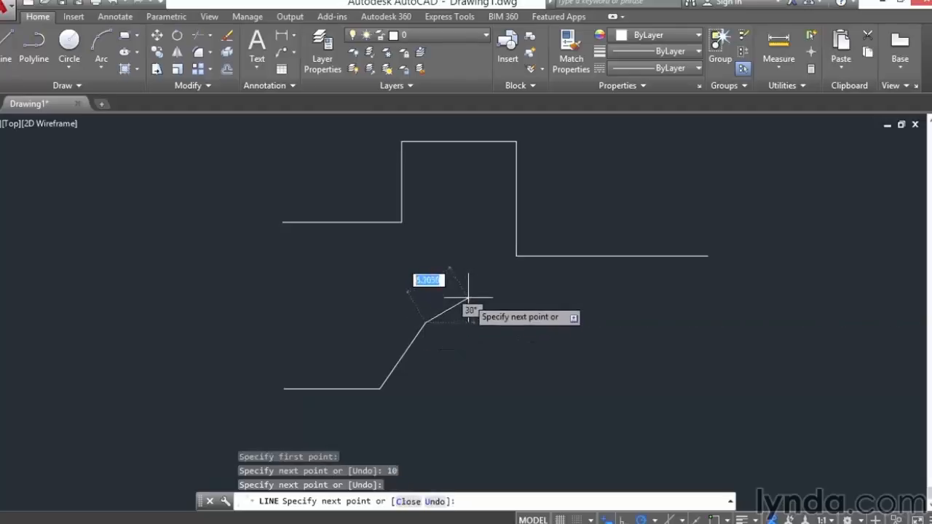
{"action": "left_click", "coordinate": [469, 297]}
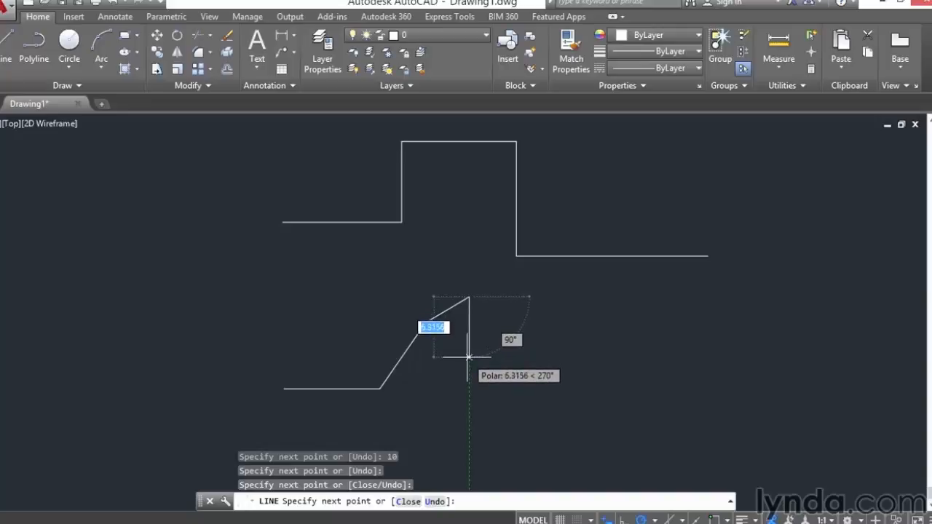
{"action": "type", "text": "6"}
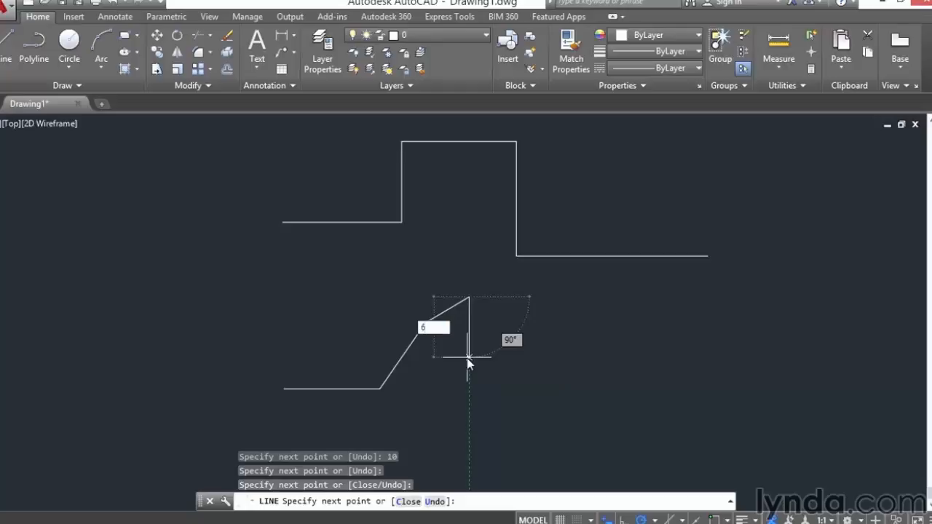
{"action": "key", "text": "Return"}
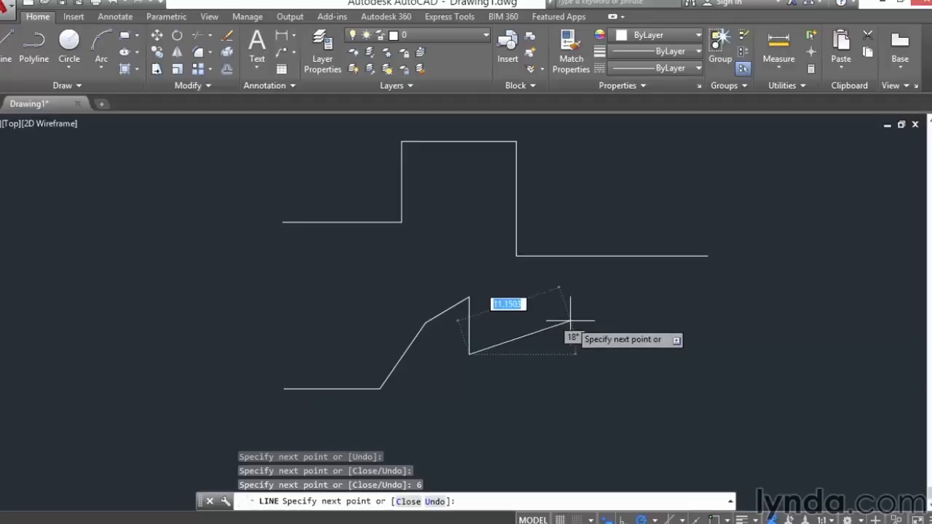
Add a final segment 10 units long at 15° to the connected line and end the Line command.
{"action": "type", "text": "10"}
{"action": "key", "text": "Tab"}
{"action": "type", "text": "15"}
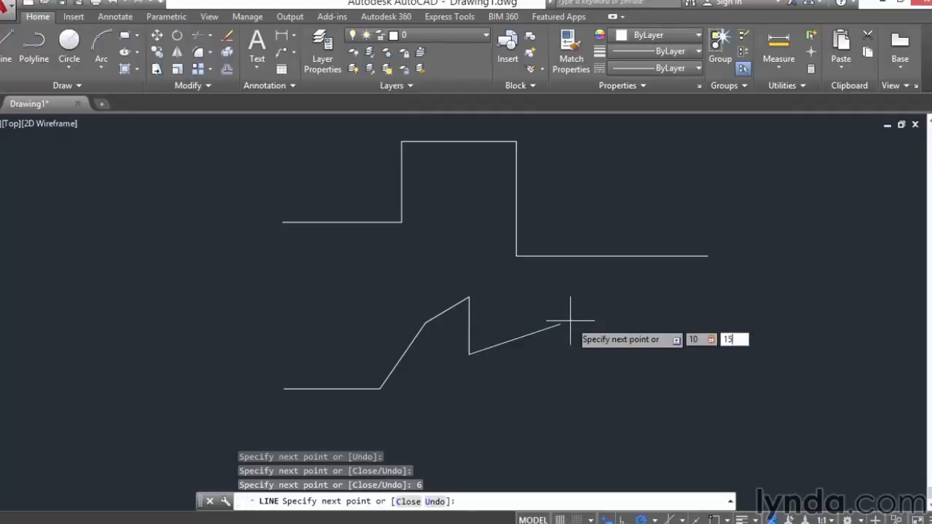
{"action": "key", "text": "Return"}
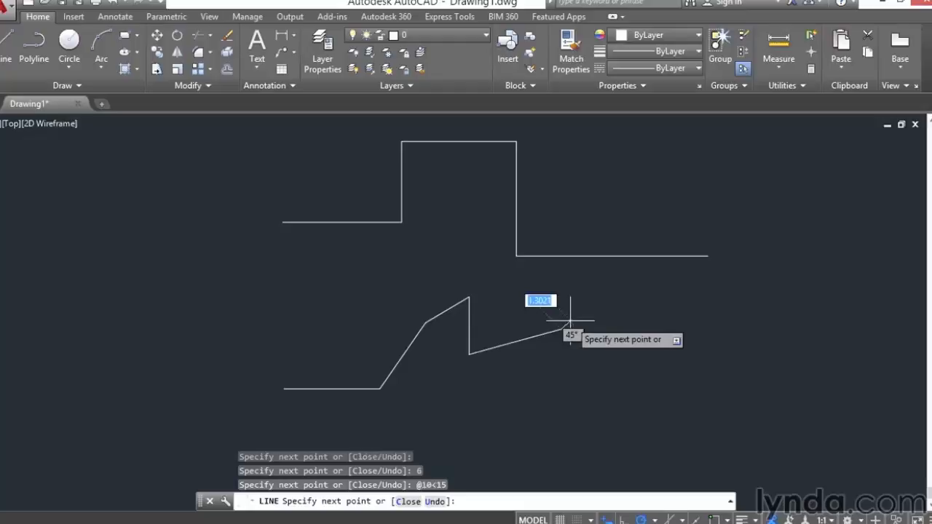
{"action": "key", "text": "Return"}
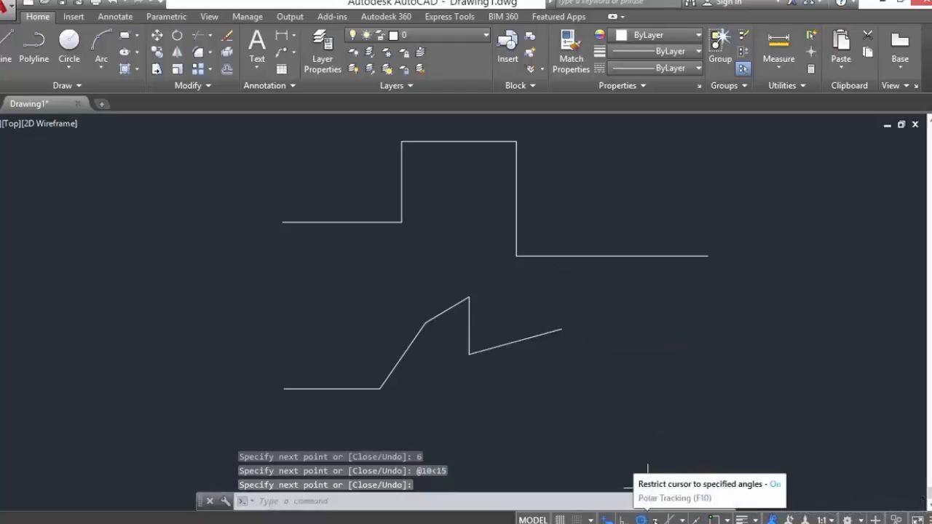
Set the polar tracking increment to 30 degrees and draw a connected four-segment line at 30°, 90°, 210° and 270° beside the existing shapes.
{"action": "left_click", "coordinate": [654, 520]}
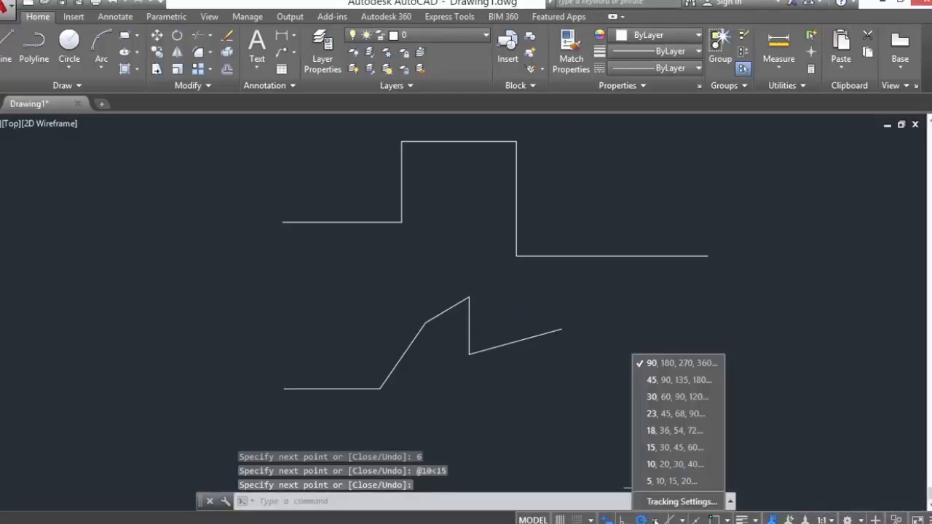
{"action": "left_click", "coordinate": [663, 397]}
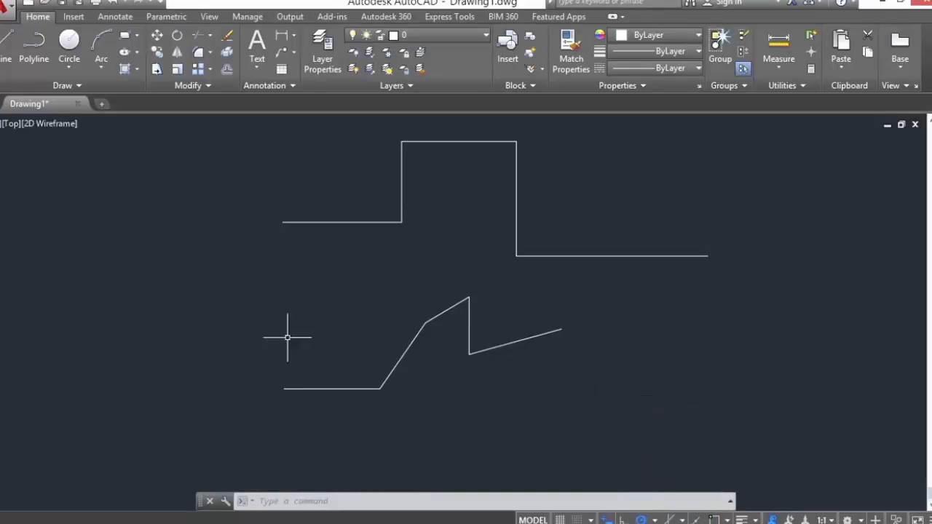
{"action": "left_click", "coordinate": [5, 55]}
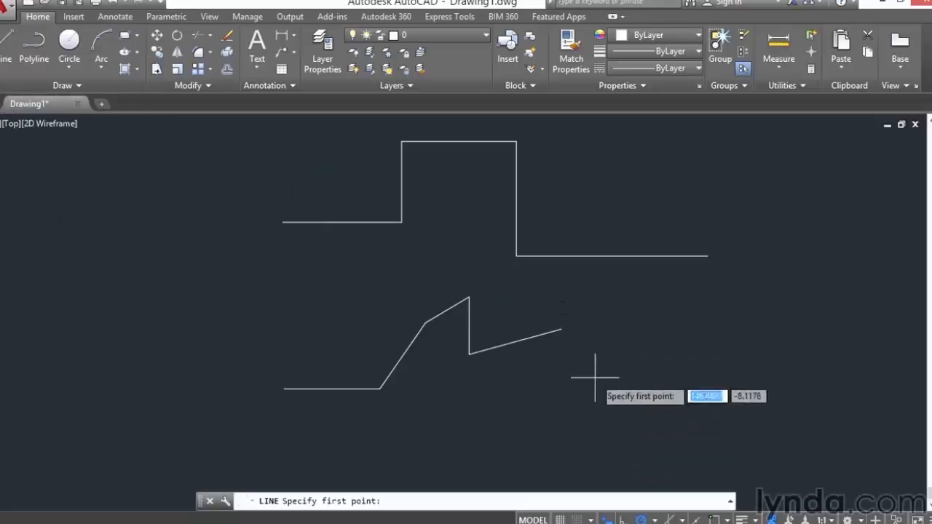
{"action": "left_click", "coordinate": [631, 380]}
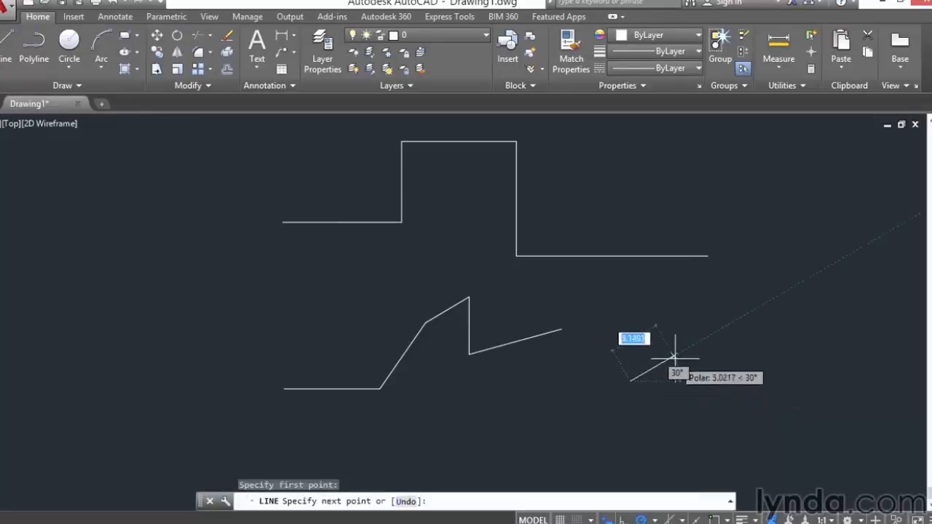
{"action": "left_click", "coordinate": [681, 353]}
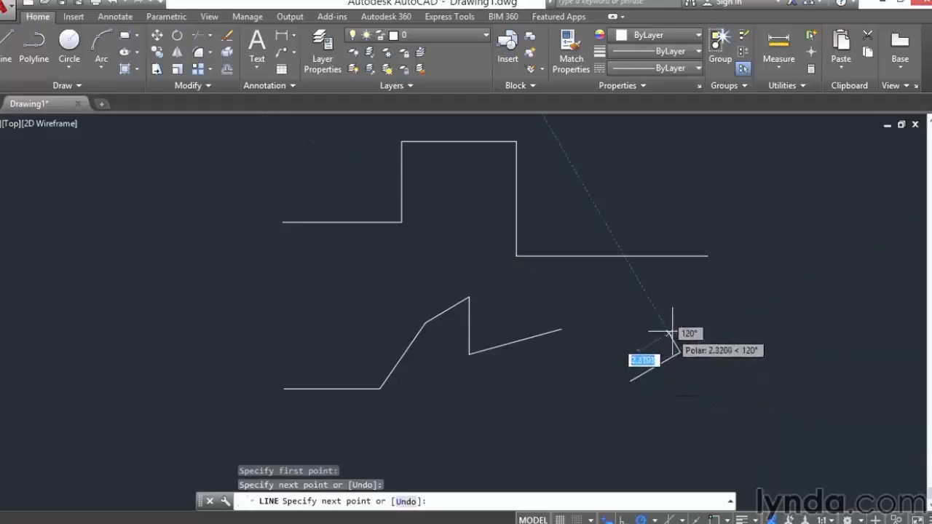
{"action": "left_click", "coordinate": [680, 314]}
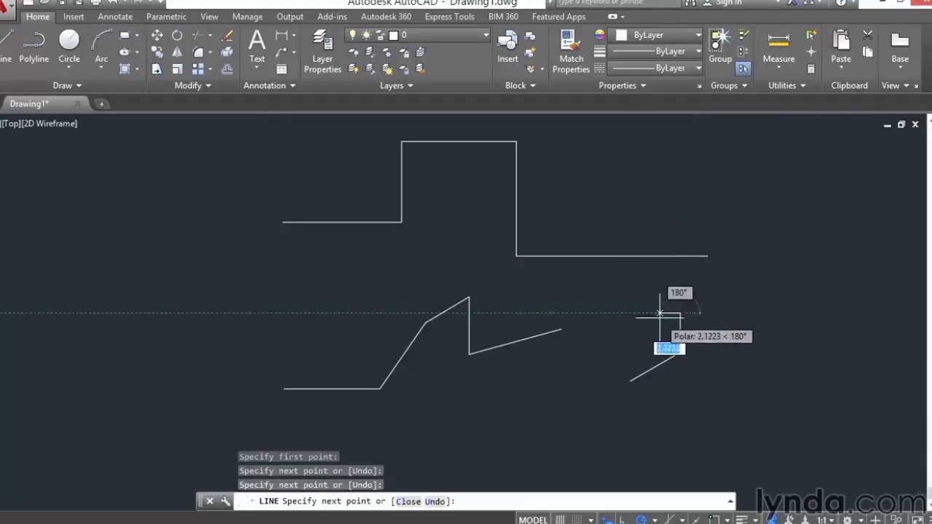
{"action": "left_click", "coordinate": [647, 333]}
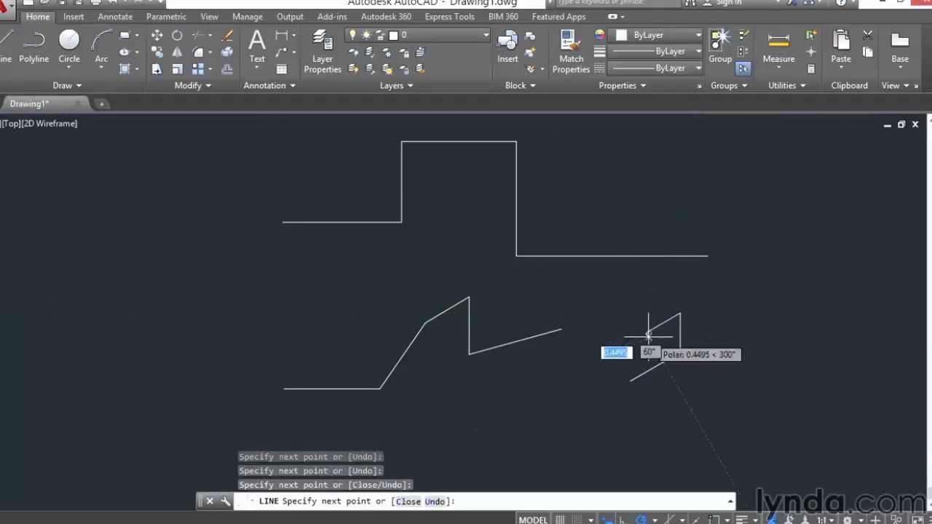
{"action": "left_click", "coordinate": [647, 397]}
{"action": "key", "text": "Return"}
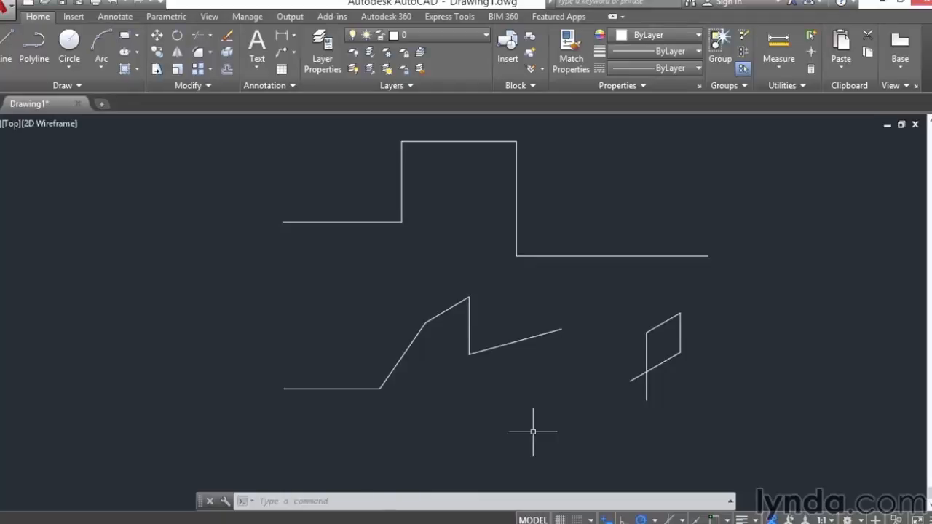
Review the polar tracking settings, including increment angle, additional angles and angle measurement options, and close them without changes.
{"action": "left_click", "coordinate": [658, 520]}
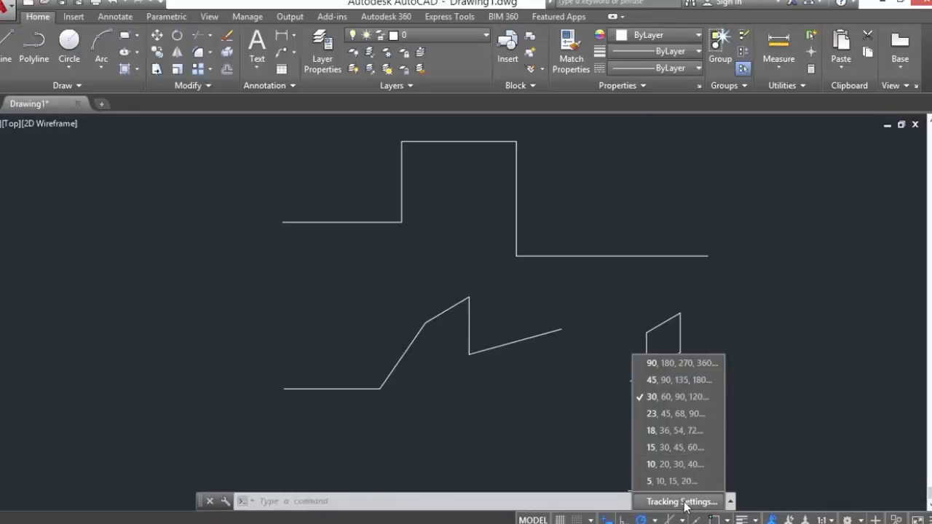
{"action": "left_click", "coordinate": [681, 502]}
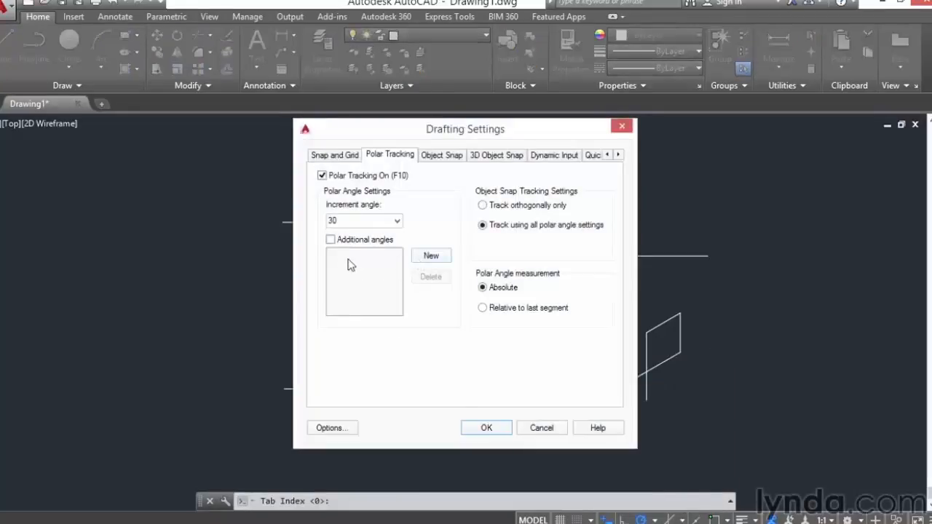
{"action": "left_click", "coordinate": [540, 429]}
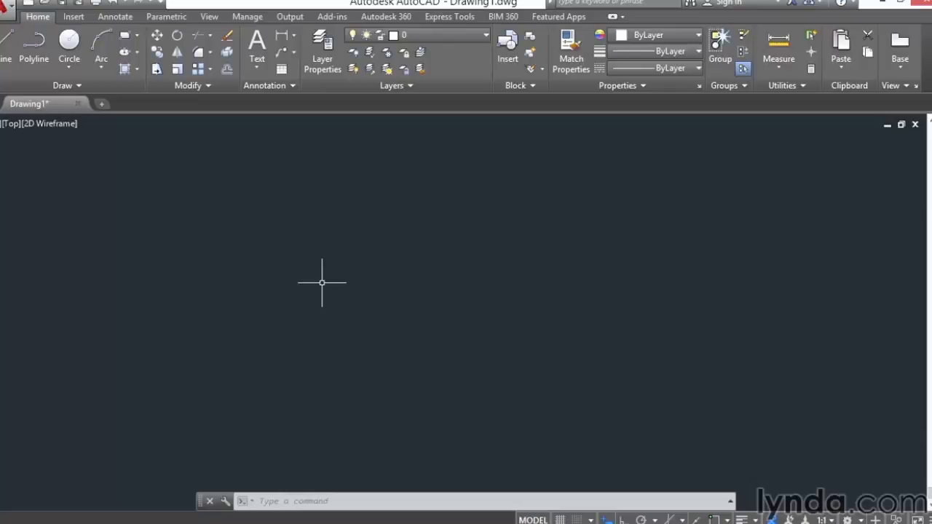
Toggle dynamic input off and back on during the Line command, show the command options, and draw one downward-sloping diagonal line.
{"action": "left_click", "coordinate": [7, 45]}
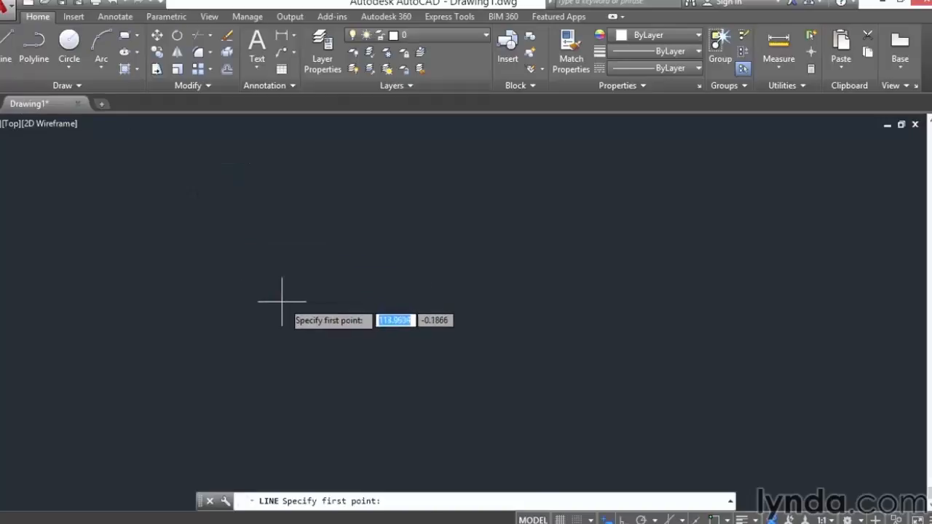
{"action": "left_click", "coordinate": [607, 519]}
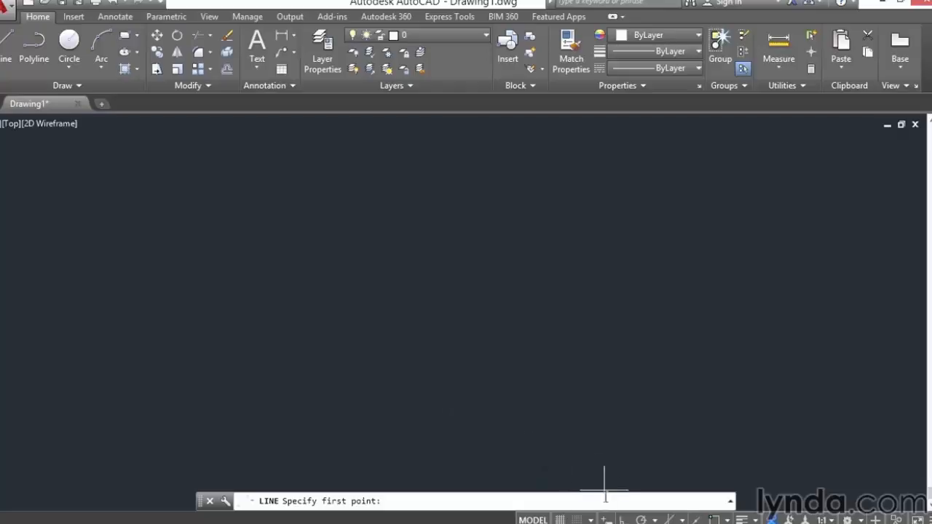
{"action": "left_click", "coordinate": [605, 518]}
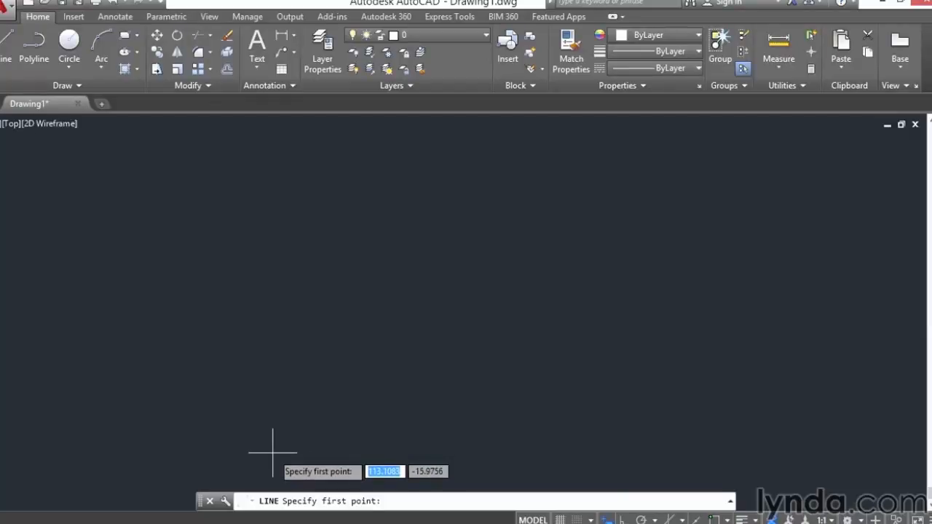
{"action": "left_click", "coordinate": [208, 232]}
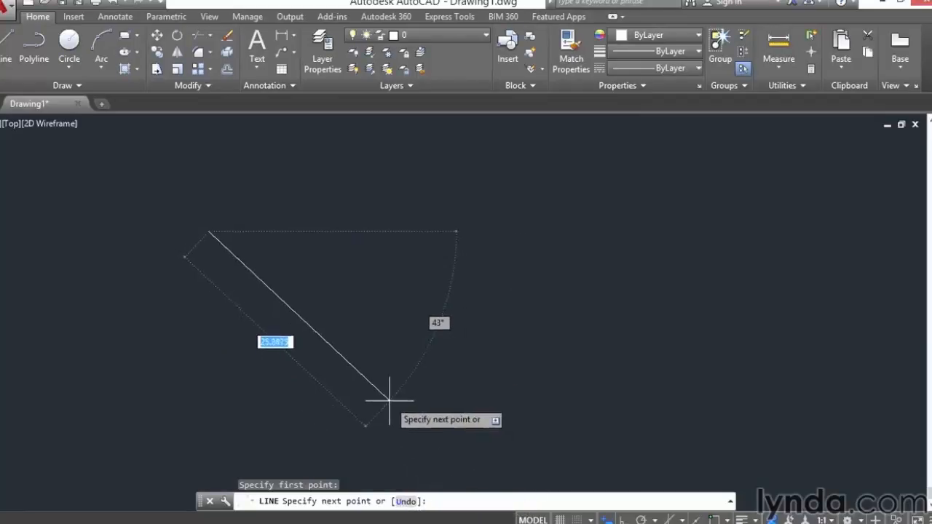
{"action": "key", "text": "Down"}
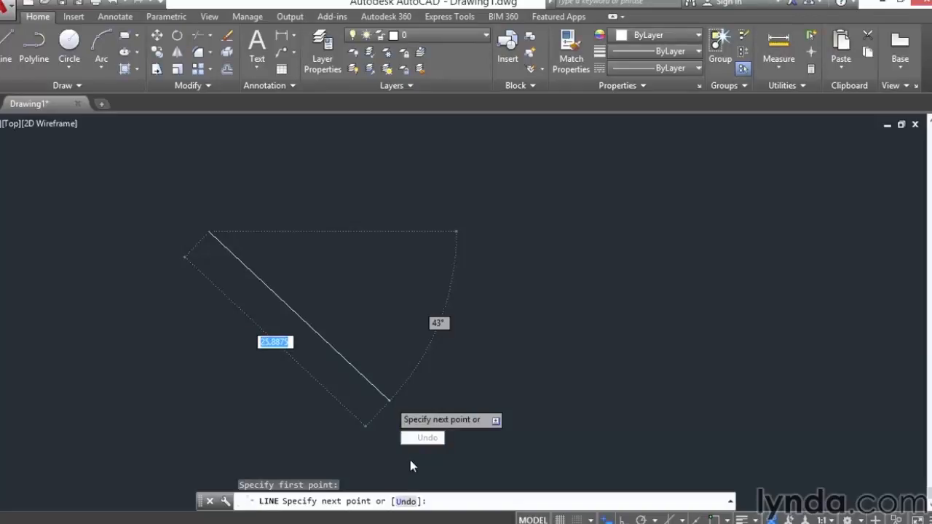
{"action": "left_click", "coordinate": [413, 392]}
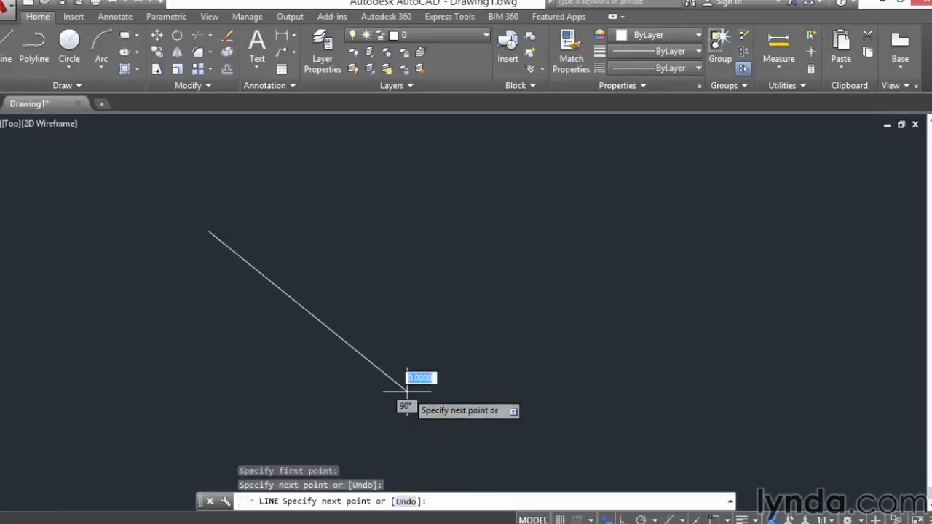
{"action": "key", "text": "Return"}
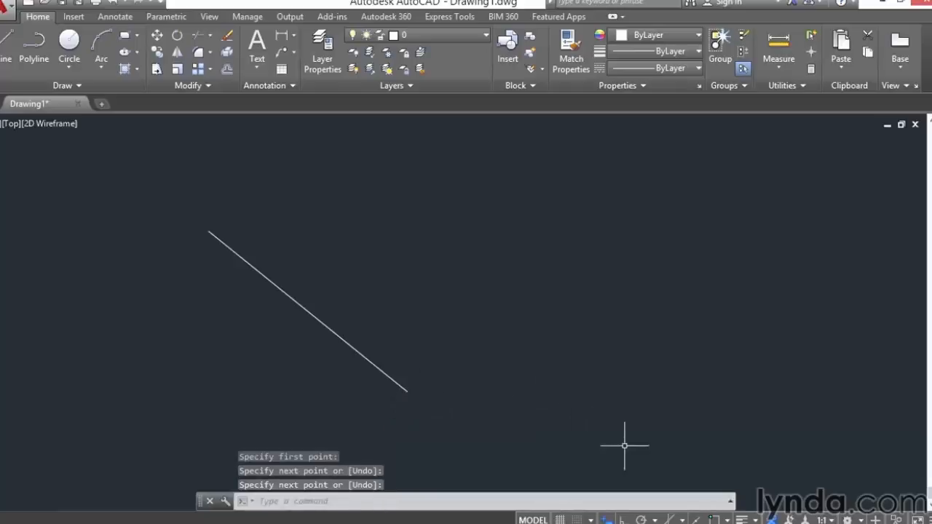
Disable pointer input in the dynamic input settings and apply the change.
{"action": "right_click", "coordinate": [606, 519]}
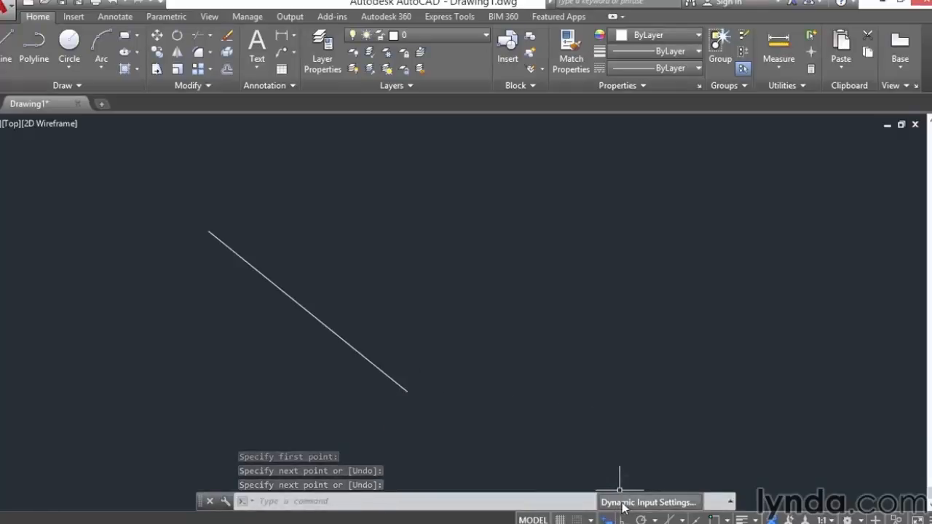
{"action": "left_click", "coordinate": [623, 503]}
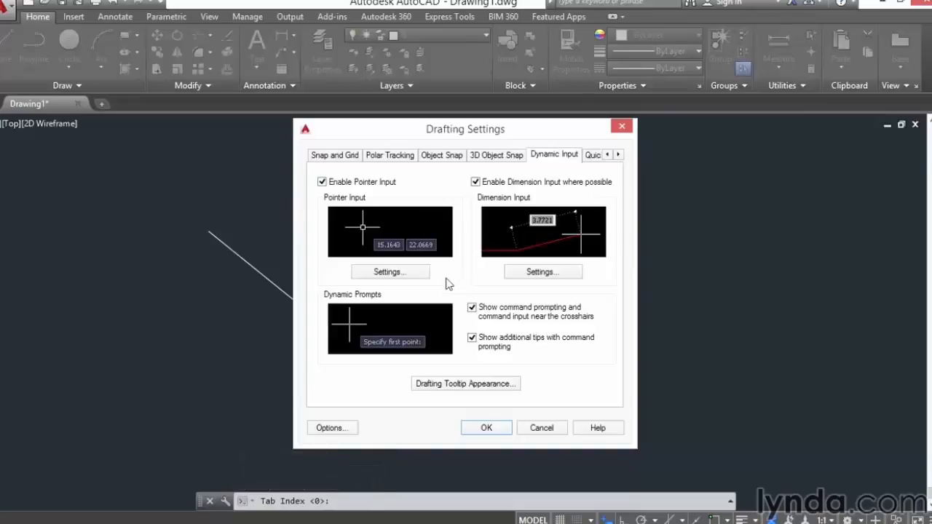
{"action": "left_click", "coordinate": [323, 182]}
{"action": "left_click", "coordinate": [485, 428]}
Draw a single freely picked line rising to the right, above and to the right of the diagonal line.
{"action": "left_click", "coordinate": [9, 45]}
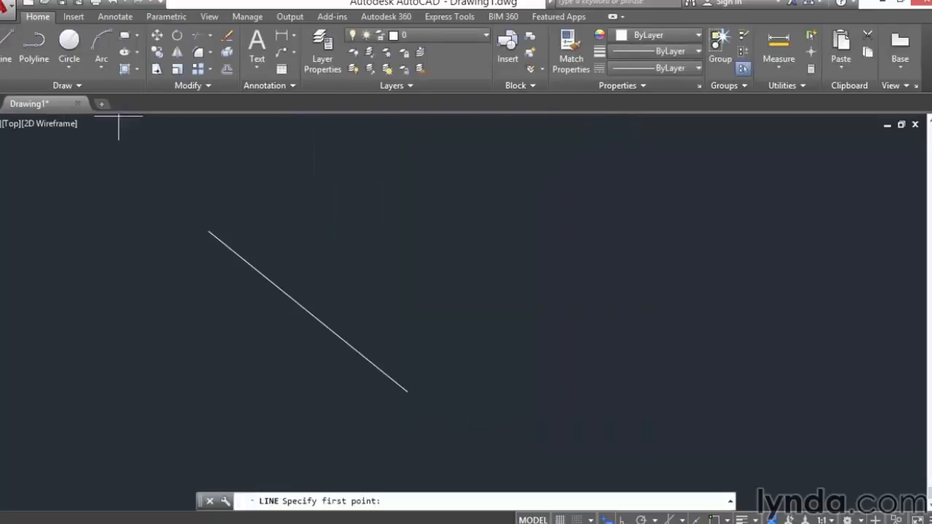
{"action": "left_click", "coordinate": [383, 256]}
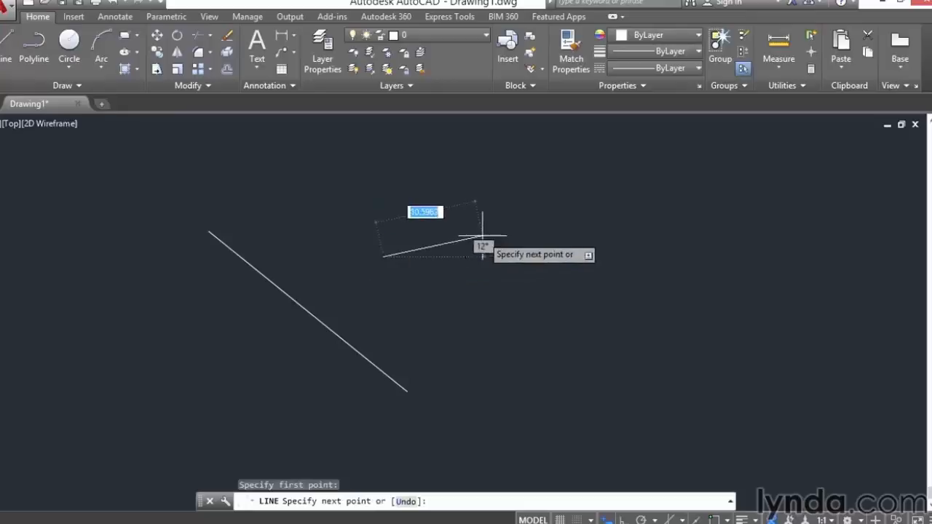
{"action": "left_click", "coordinate": [501, 188]}
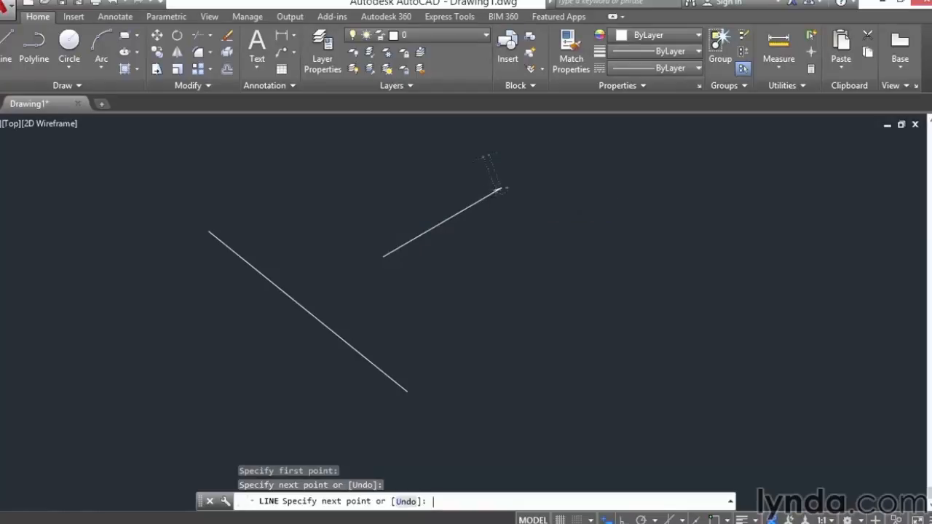
{"action": "key", "text": "Return"}
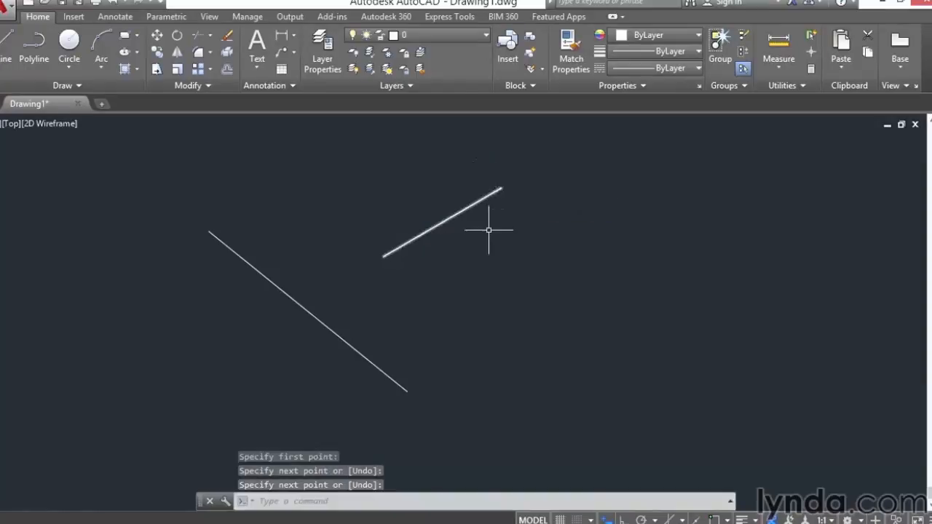
Enable pointer input in the dynamic input settings and review its format and visibility options without changing them.
{"action": "right_click", "coordinate": [605, 518]}
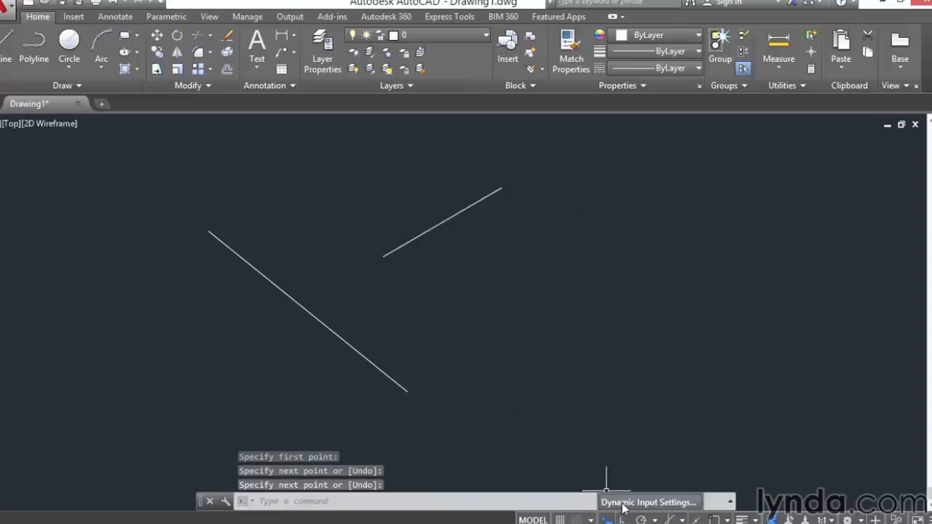
{"action": "left_click", "coordinate": [623, 503]}
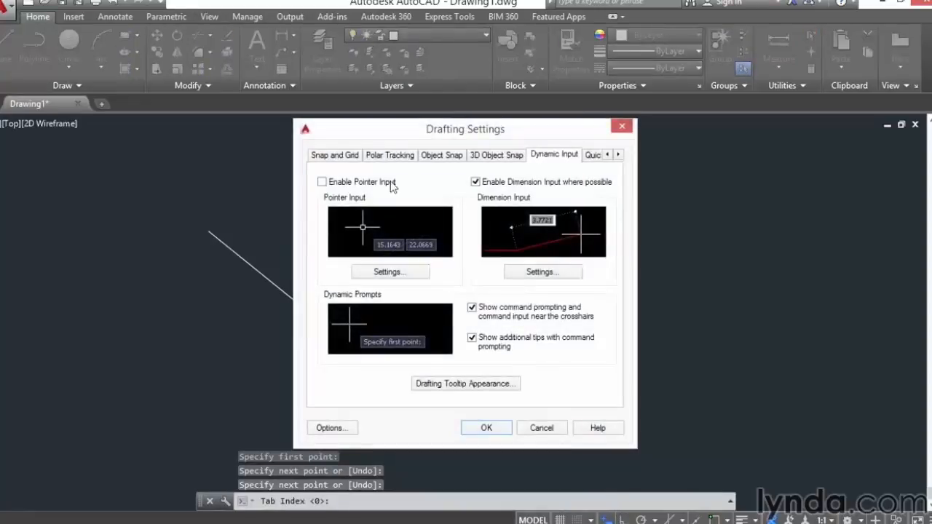
{"action": "left_click", "coordinate": [322, 182]}
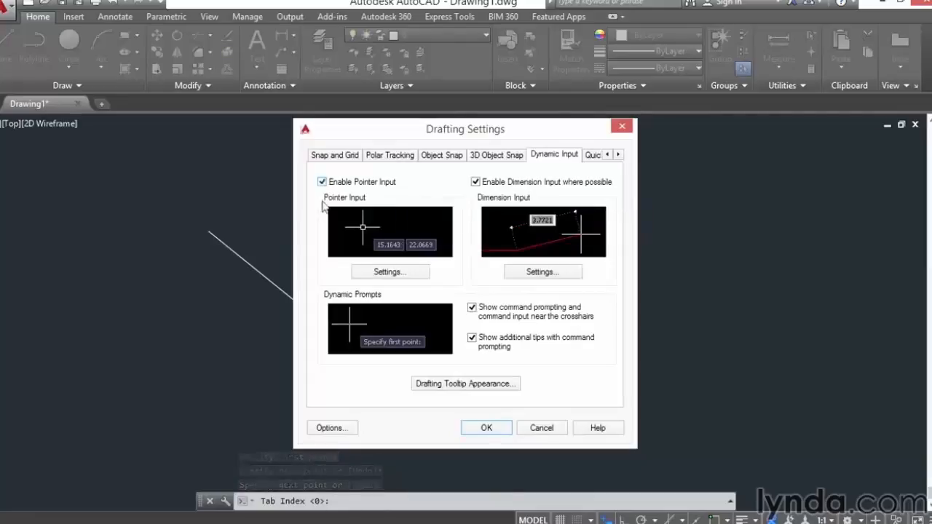
{"action": "left_click", "coordinate": [382, 274]}
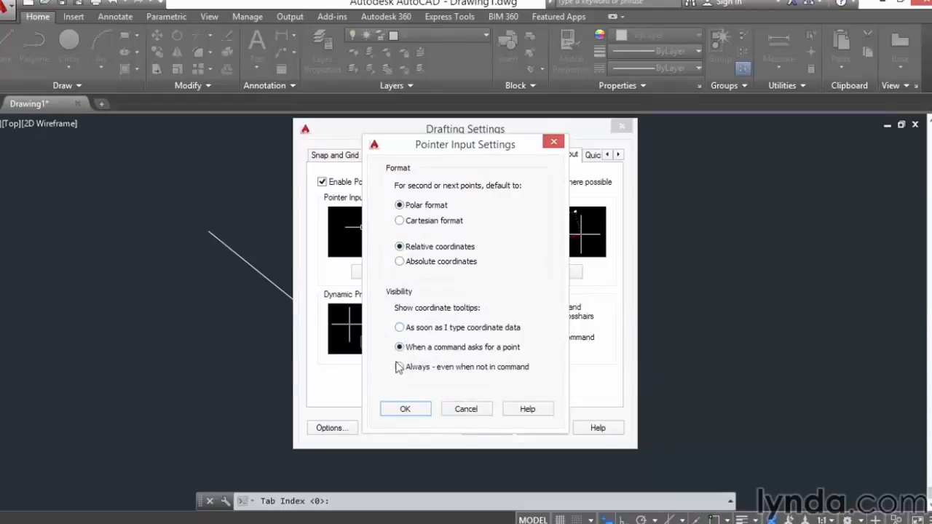
{"action": "left_click", "coordinate": [465, 410]}
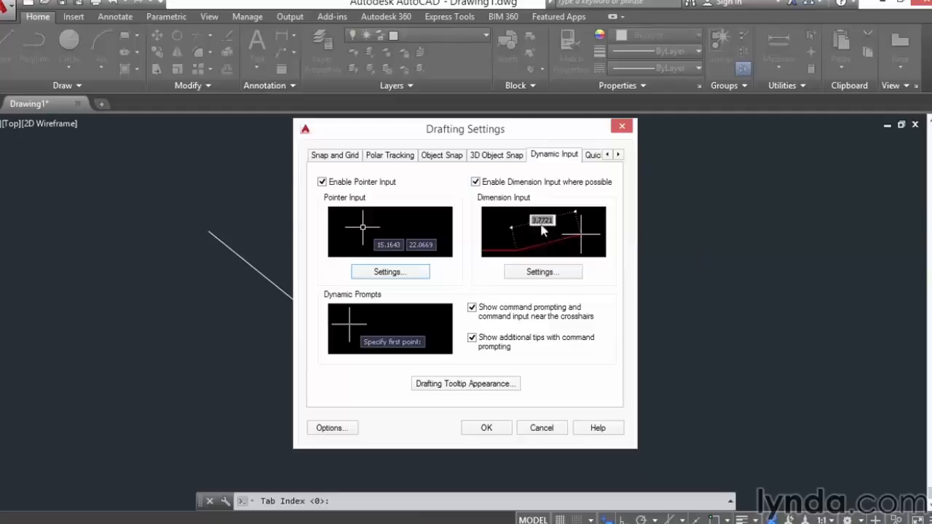
Set dimension input to show only 1 dimension input field at a time when grip-stretching, and apply the drafting settings.
{"action": "left_click", "coordinate": [542, 272]}
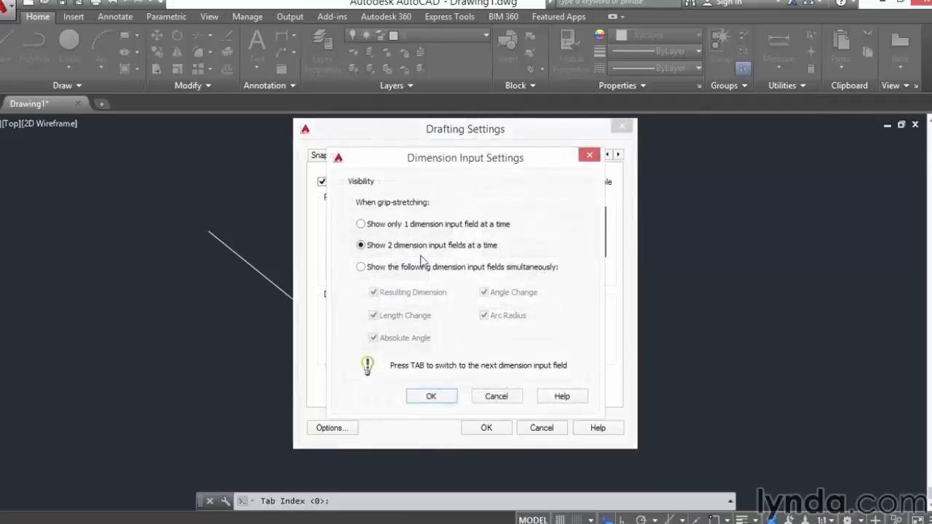
{"action": "left_click", "coordinate": [391, 227]}
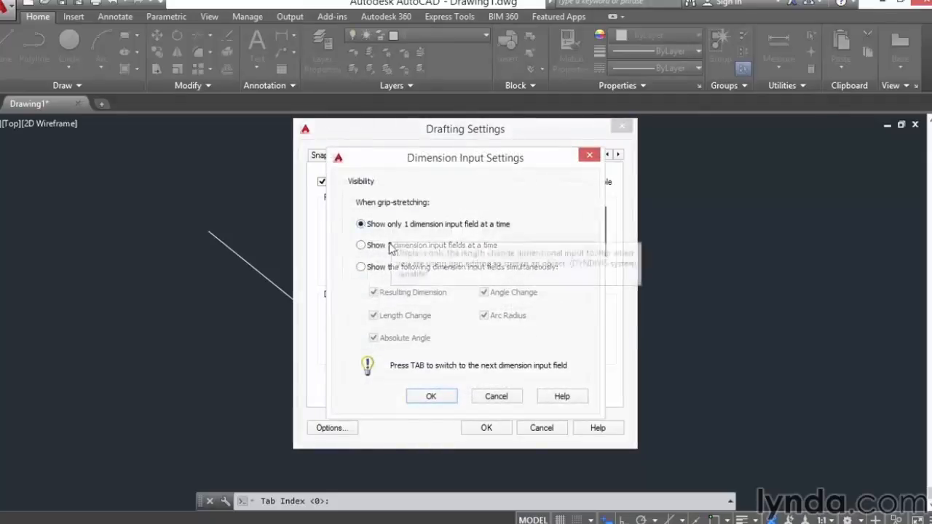
{"action": "left_click", "coordinate": [432, 396]}
{"action": "left_click", "coordinate": [487, 428]}
Draw a 10-unit line rising to the right at a freely picked angle, to the right of the long diagonal line.
{"action": "left_click", "coordinate": [9, 46]}
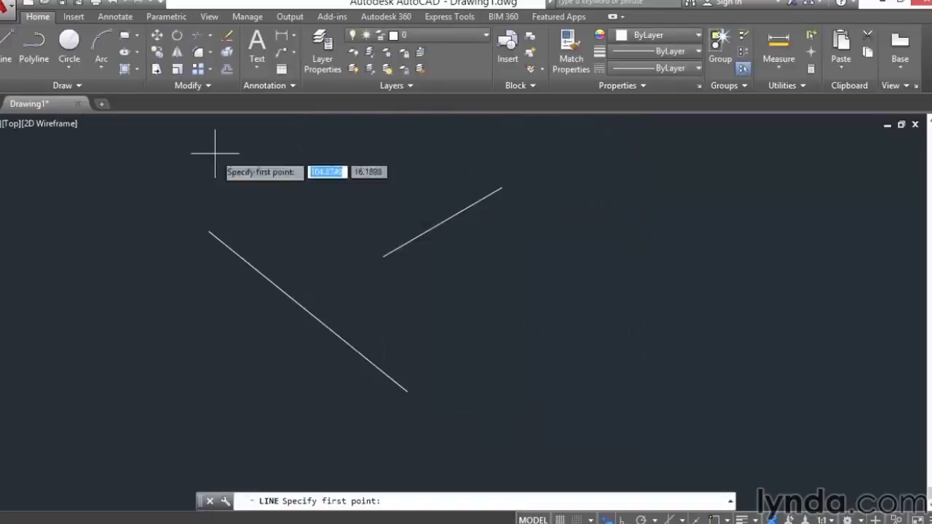
{"action": "left_click", "coordinate": [484, 335]}
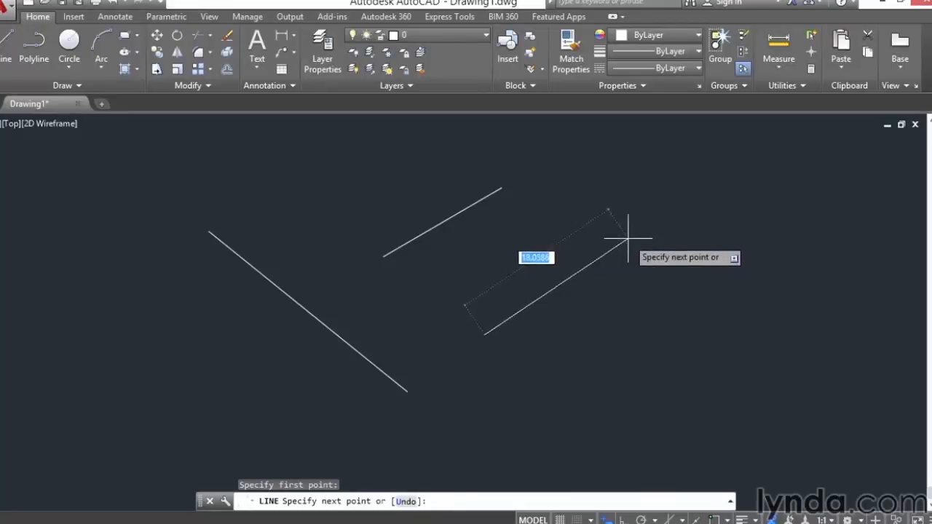
{"action": "type", "text": "10"}
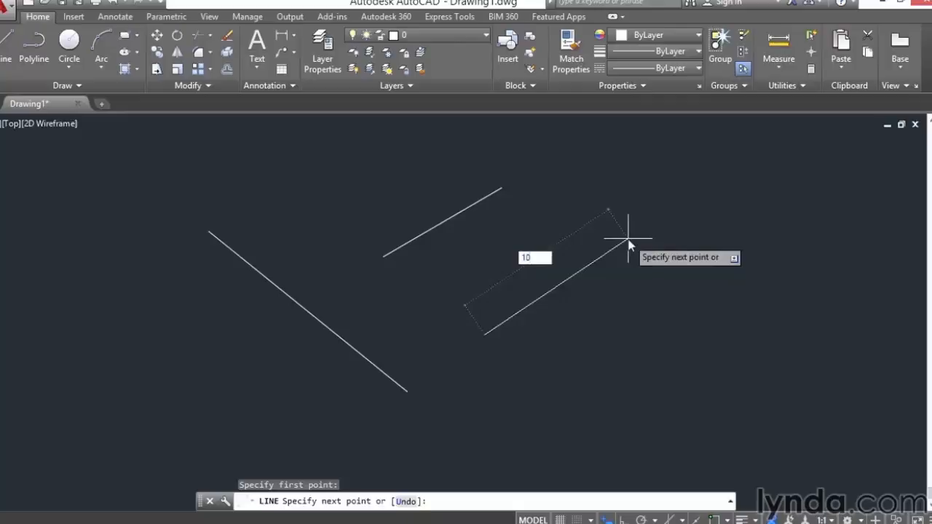
{"action": "key", "text": "Tab"}
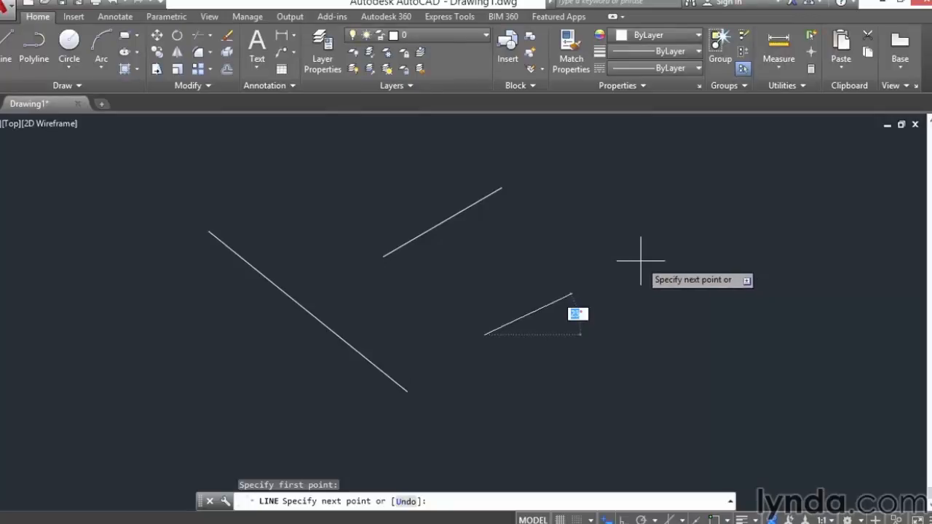
{"action": "key", "text": "Return"}
{"action": "key", "text": "Return"}
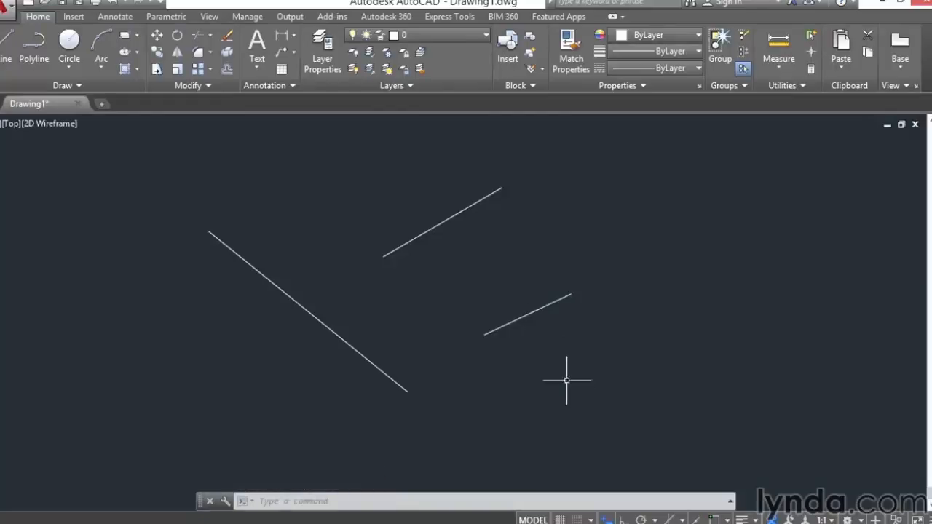
Set dimension input to show 2 dimension input fields at a time when grip-stretching.
{"action": "right_click", "coordinate": [608, 519]}
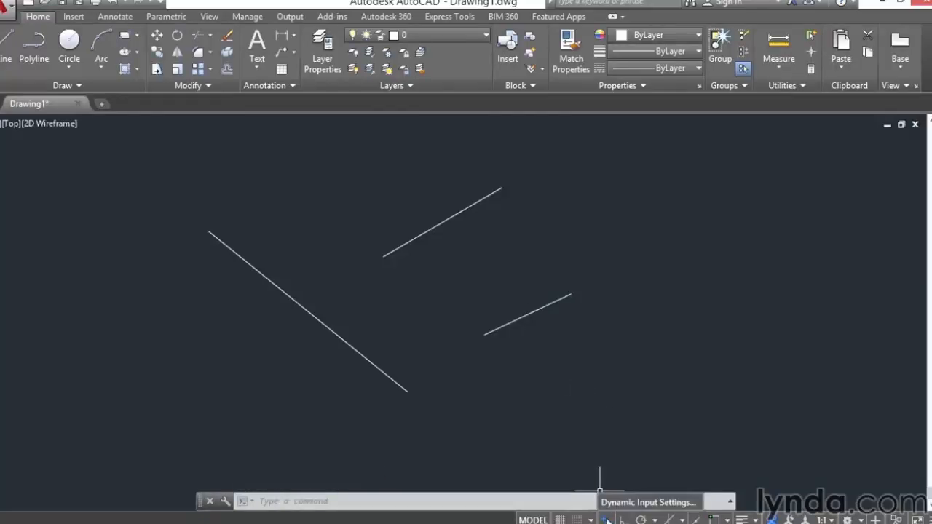
{"action": "left_click", "coordinate": [617, 503]}
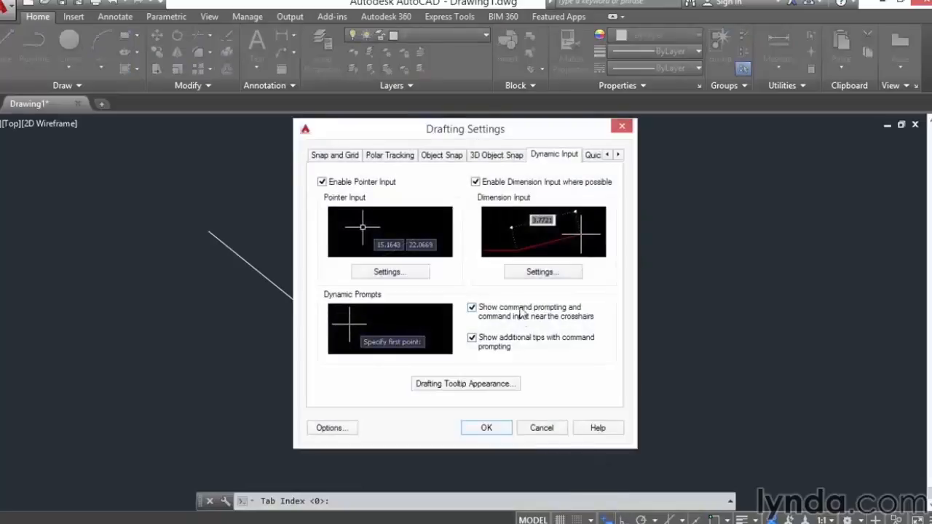
{"action": "left_click", "coordinate": [536, 272]}
{"action": "left_click", "coordinate": [378, 247]}
{"action": "left_click", "coordinate": [432, 396]}
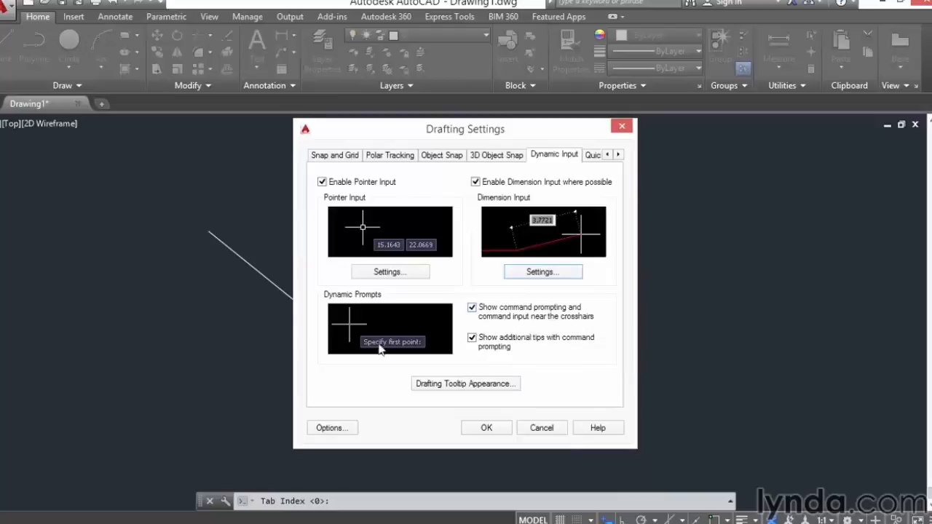
Turn off command prompting and command input near the crosshairs, apply the drafting settings, and try the Line command briefly.
{"action": "left_click", "coordinate": [472, 308]}
{"action": "left_click", "coordinate": [486, 428]}
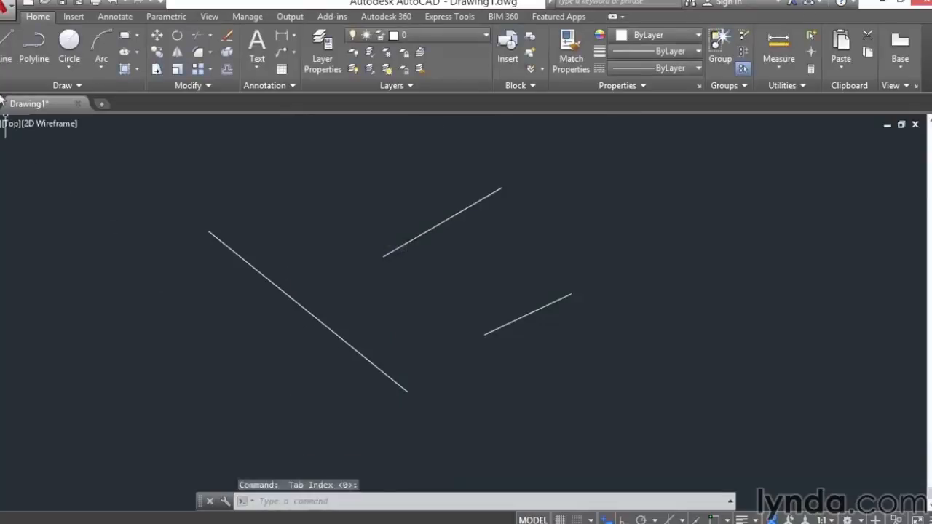
{"action": "left_click", "coordinate": [8, 47]}
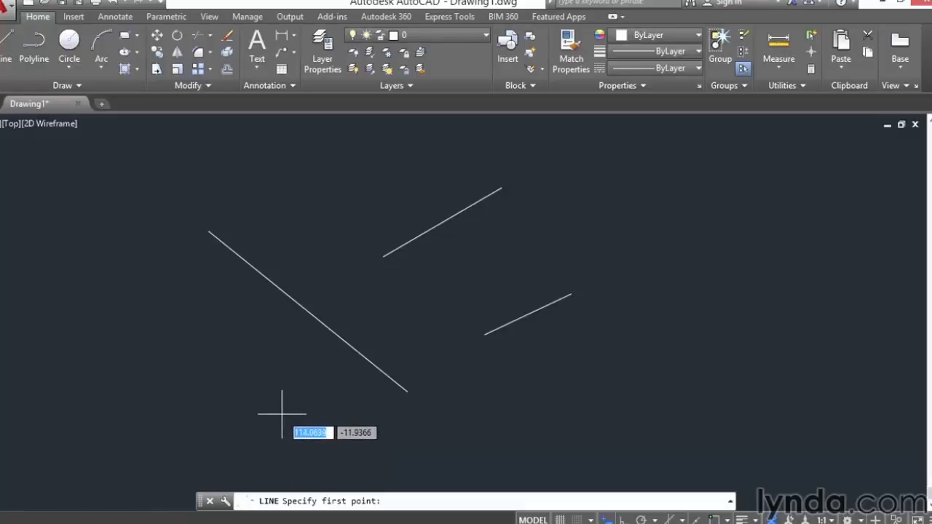
{"action": "key", "text": "Escape"}
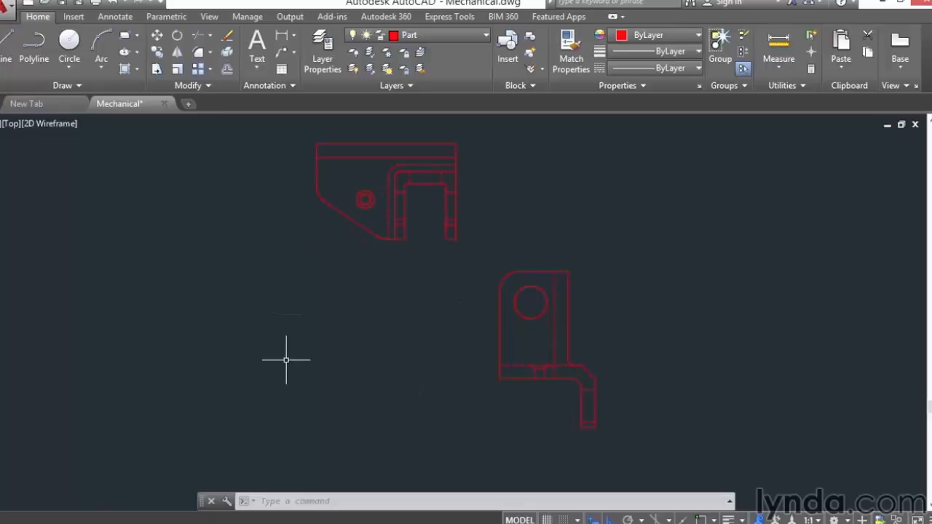
Draw a vertical line straight down from the upper view's left edge, starting with a one-time Endpoint snap at the inner horizontal line's left end.
{"action": "left_click", "coordinate": [4, 40]}
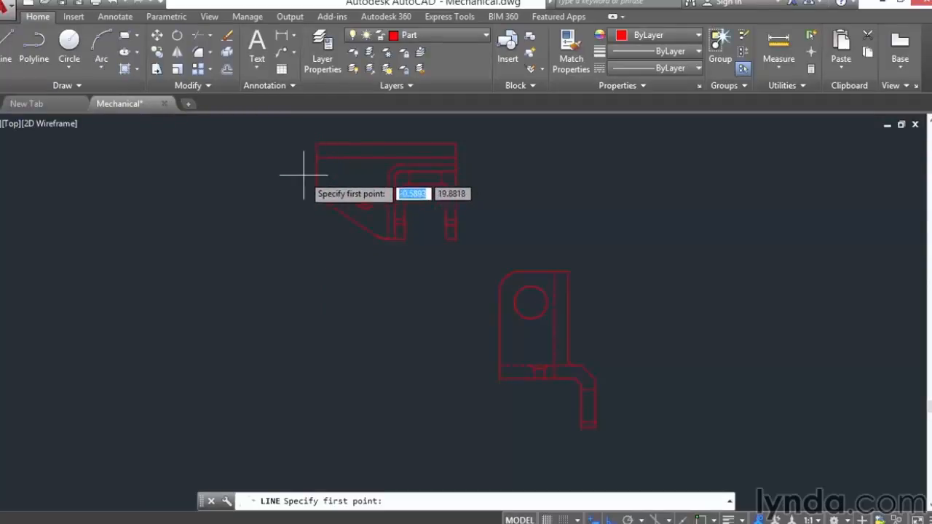
{"action": "key", "text": "shift"}
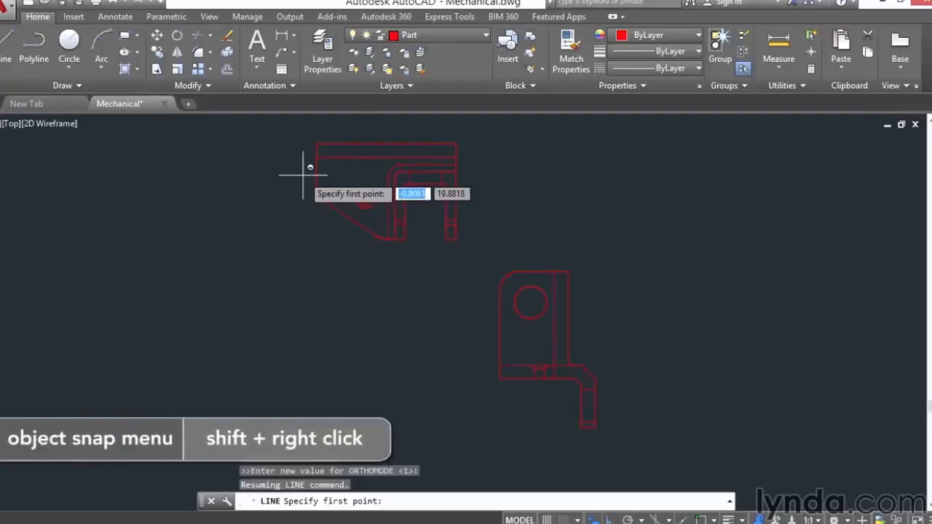
{"action": "right_click", "coordinate": [303, 175], "text": "shift"}
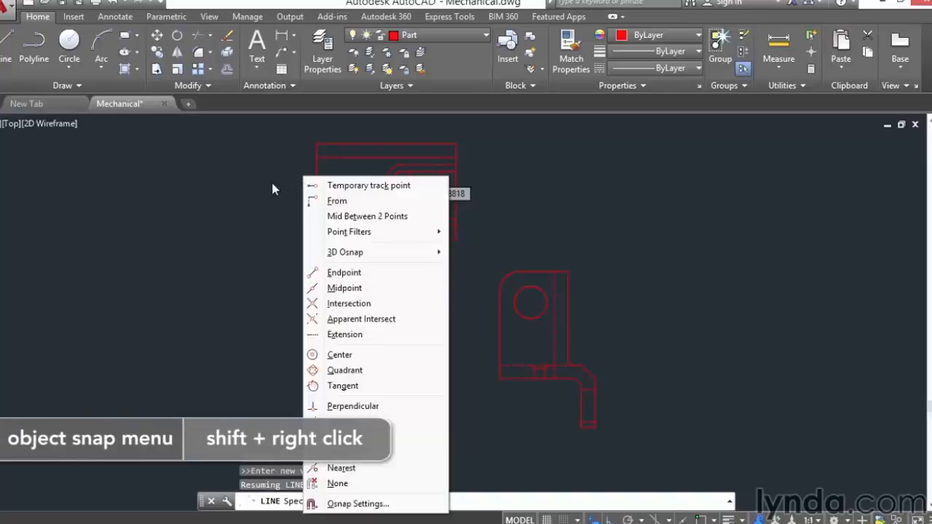
{"action": "left_click", "coordinate": [339, 273]}
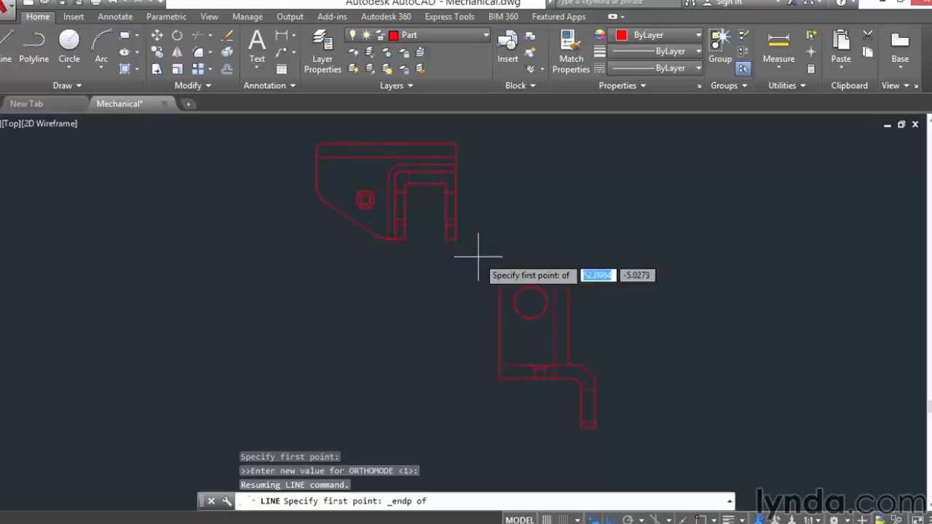
{"action": "left_click", "coordinate": [316, 157]}
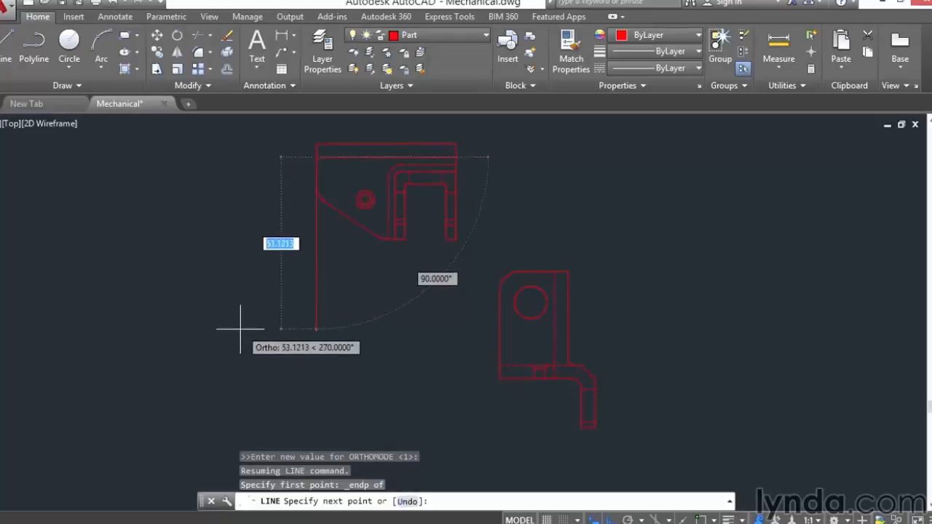
{"action": "left_click", "coordinate": [278, 437]}
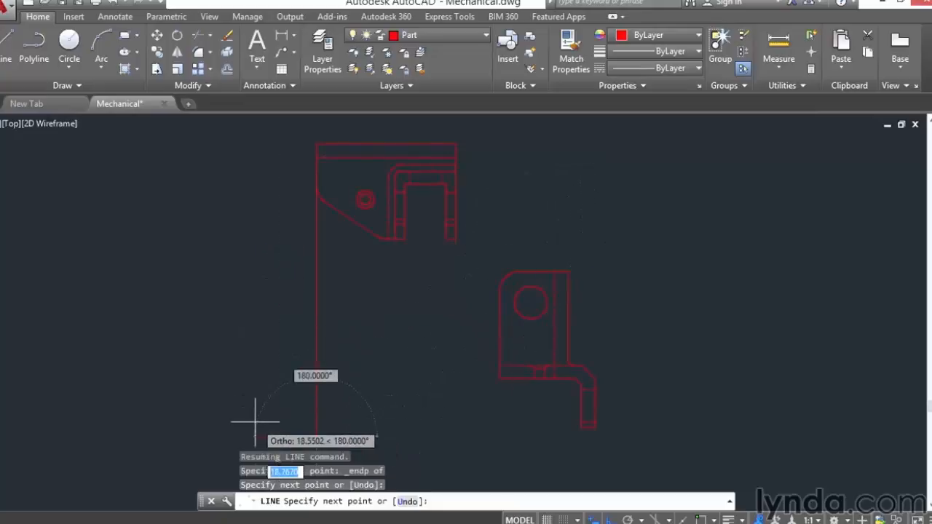
{"action": "key", "text": "Return"}
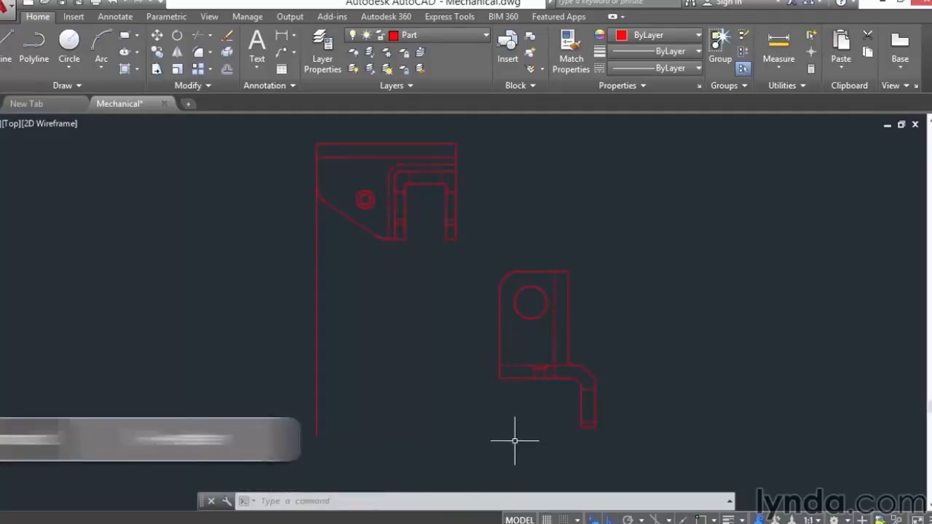
Draw a horizontal line from the lower-left endpoint of the side view's leg, using a one-time Endpoint snap, leftward past the vertical line.
{"action": "type", "text": "l"}
{"action": "key", "text": "Return"}
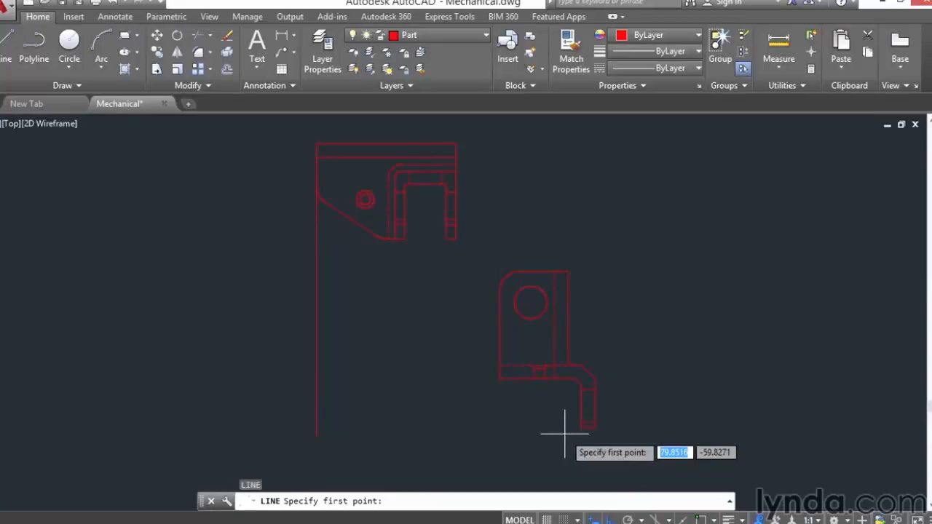
{"action": "type", "text": "end"}
{"action": "key", "text": "Return"}
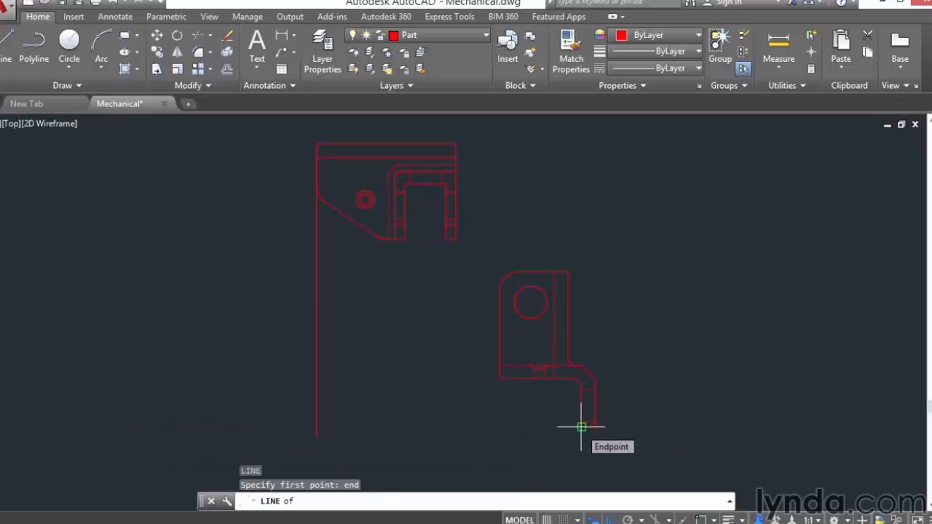
{"action": "left_click", "coordinate": [581, 427]}
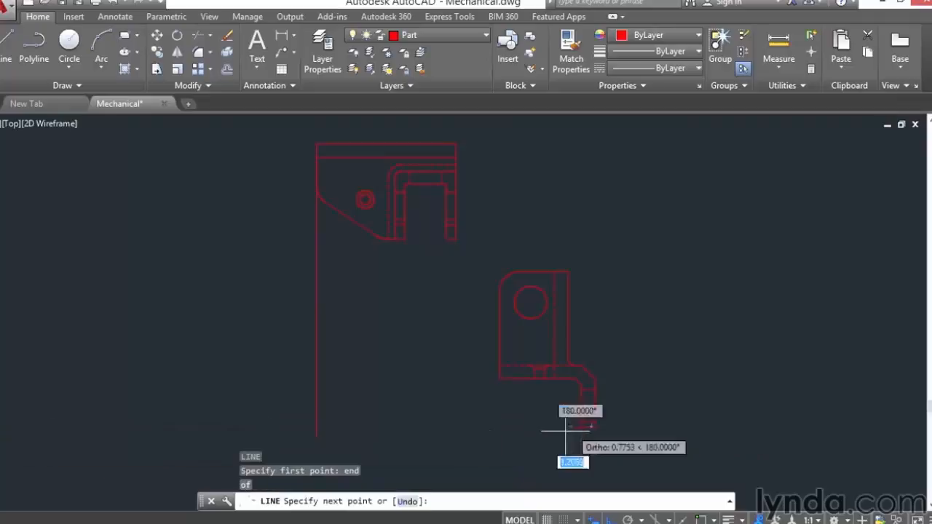
{"action": "left_click", "coordinate": [287, 427]}
{"action": "key", "text": "Return"}
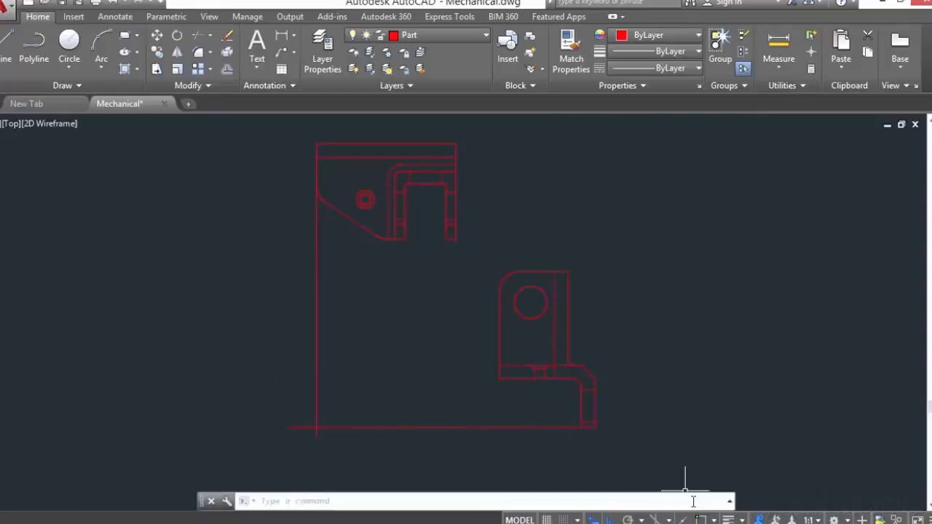
With the running Endpoint snap on, draw a vertical line down from the left leg's outer bottom corner in the upper view, past the horizontal line.
{"action": "left_click", "coordinate": [715, 519]}
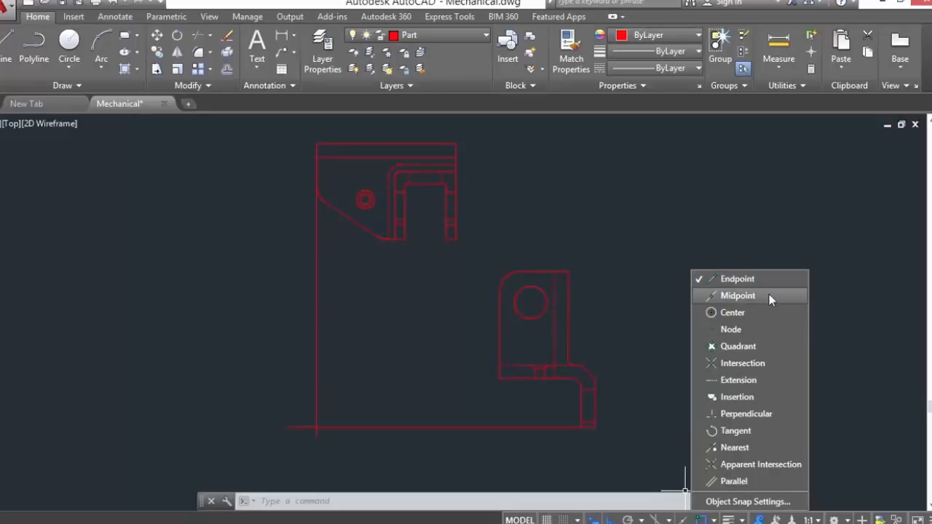
{"action": "left_click", "coordinate": [5, 45]}
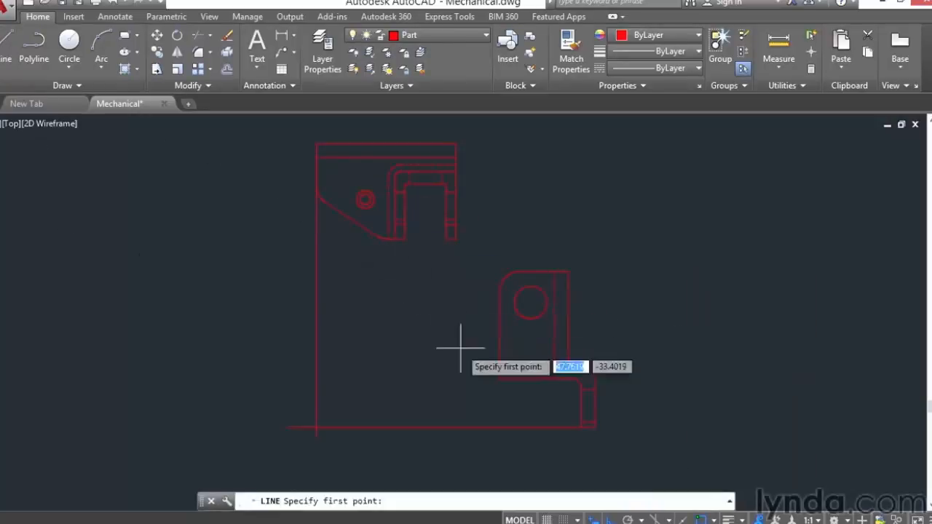
{"action": "left_click", "coordinate": [392, 240]}
{"action": "left_click", "coordinate": [380, 450]}
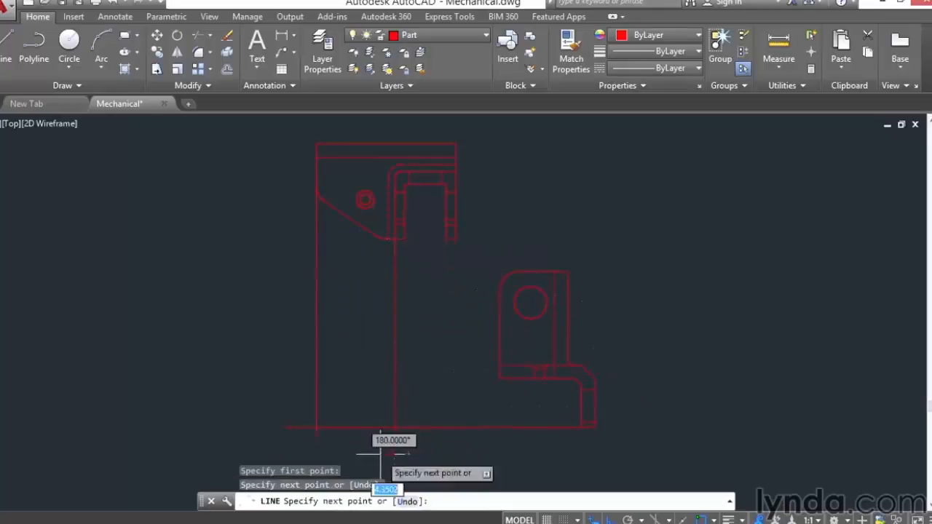
{"action": "key", "text": "Return"}
Draw a second vertical line down from the left leg's inner bottom corner in the upper view, past the horizontal line.
{"action": "key", "text": "space"}
{"action": "left_click", "coordinate": [405, 239]}
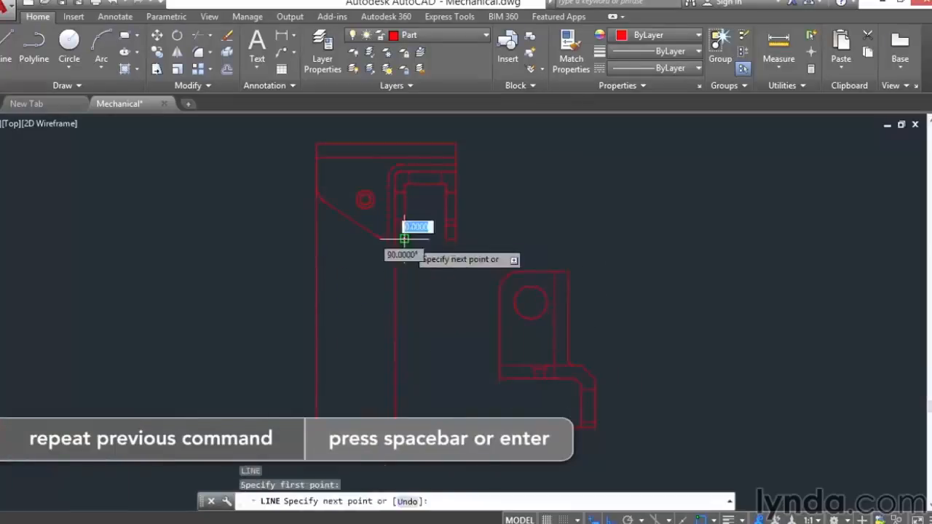
{"action": "left_click", "coordinate": [417, 472]}
{"action": "key", "text": "Return"}
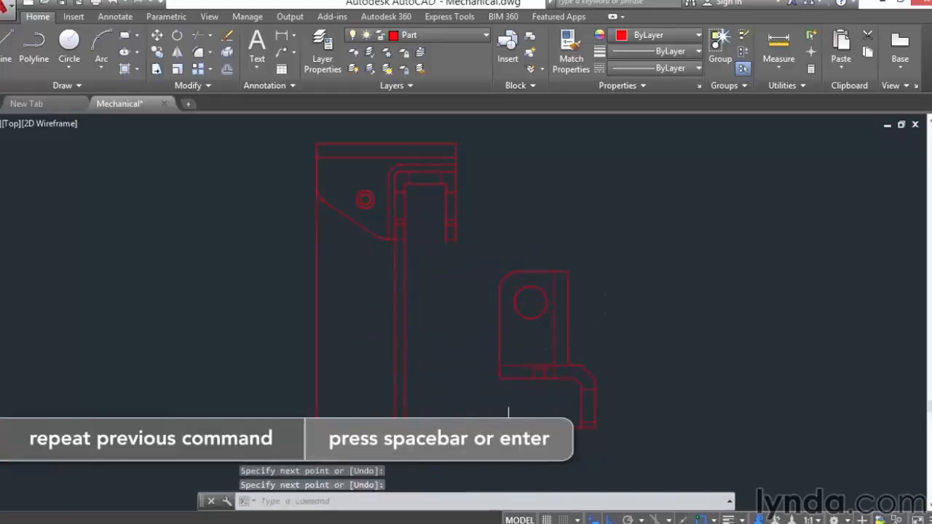
Draw a horizontal line from the lower-left corner of the side view's main body leftward past the long vertical line.
{"action": "key", "text": "space"}
{"action": "left_click", "coordinate": [498, 378]}
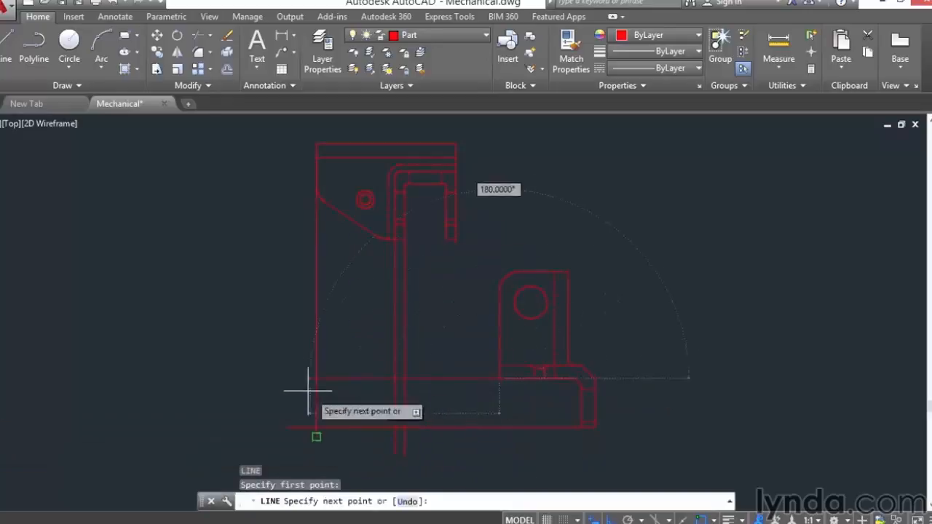
{"action": "left_click", "coordinate": [298, 379]}
{"action": "key", "text": "Return"}
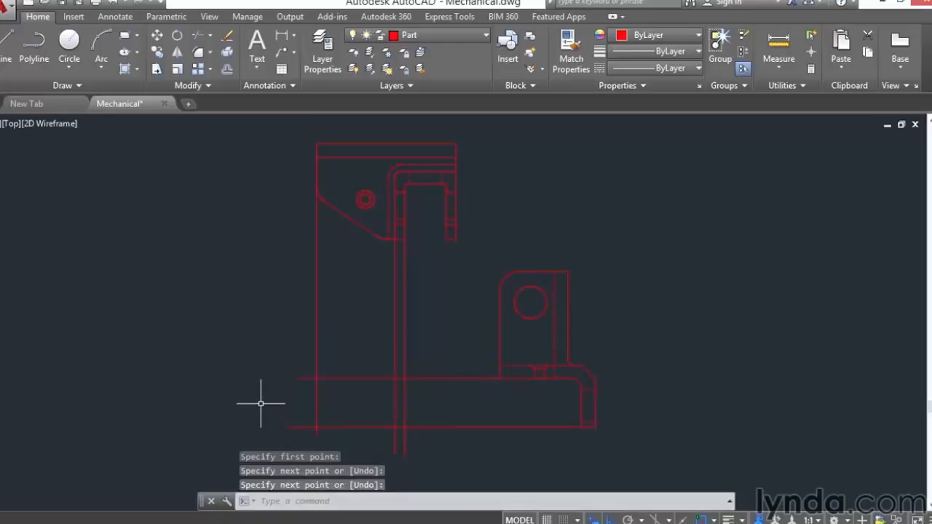
Add Midpoint, Center and Quadrant to the running object snaps.
{"action": "left_click", "coordinate": [713, 520]}
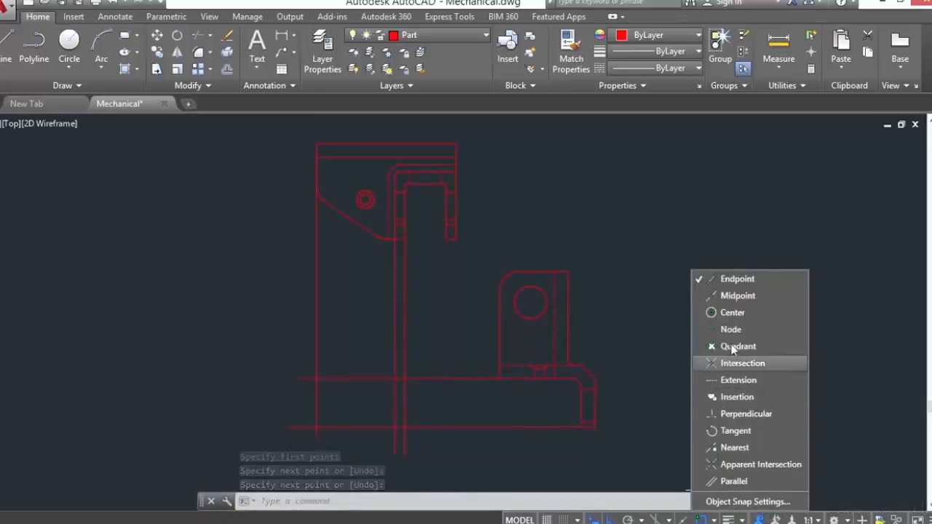
{"action": "left_click", "coordinate": [731, 295]}
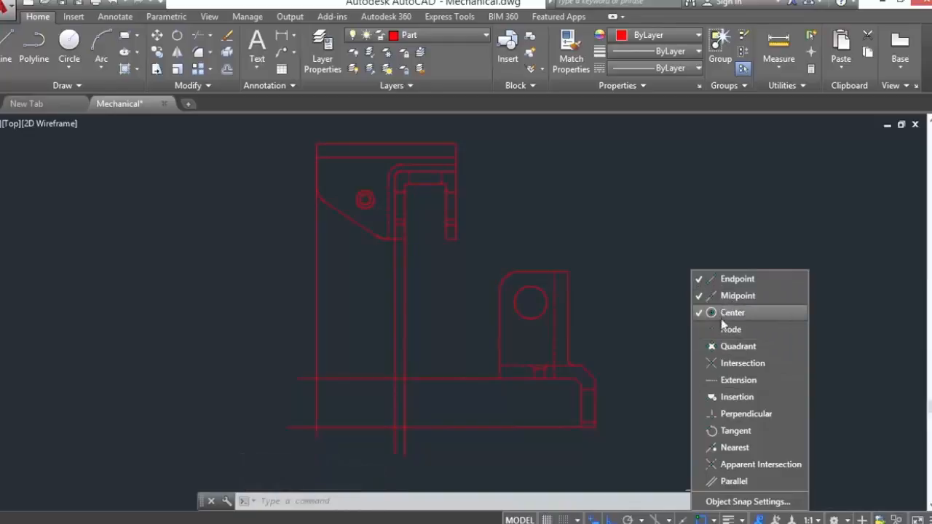
{"action": "left_click", "coordinate": [724, 347]}
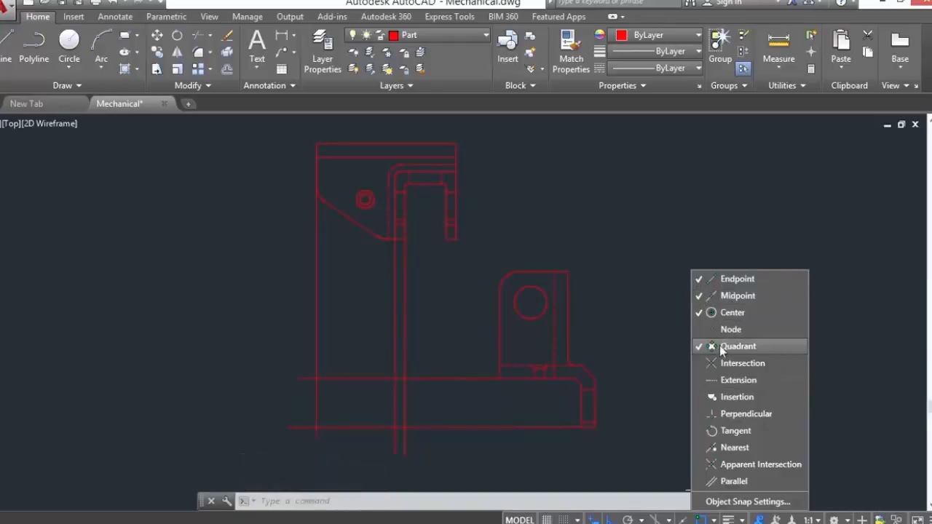
{"action": "left_click", "coordinate": [655, 376]}
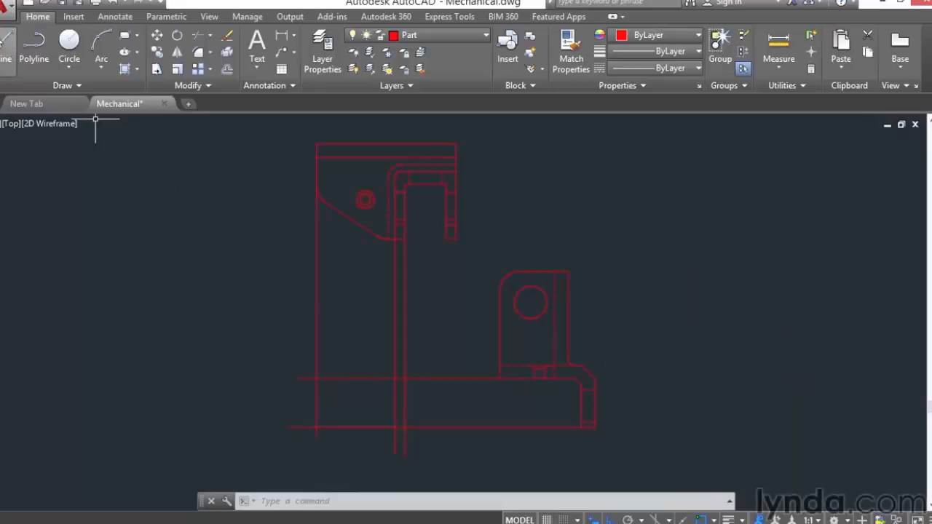
Draw a horizontal line from the midpoint of the side view's left vertical edge leftward past the two close vertical lines.
{"action": "left_click", "coordinate": [8, 43]}
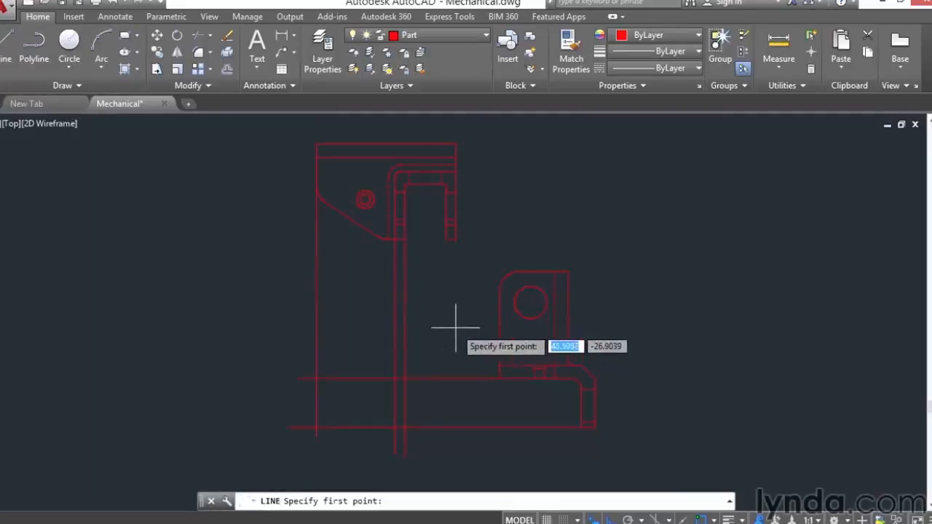
{"action": "left_click", "coordinate": [499, 336]}
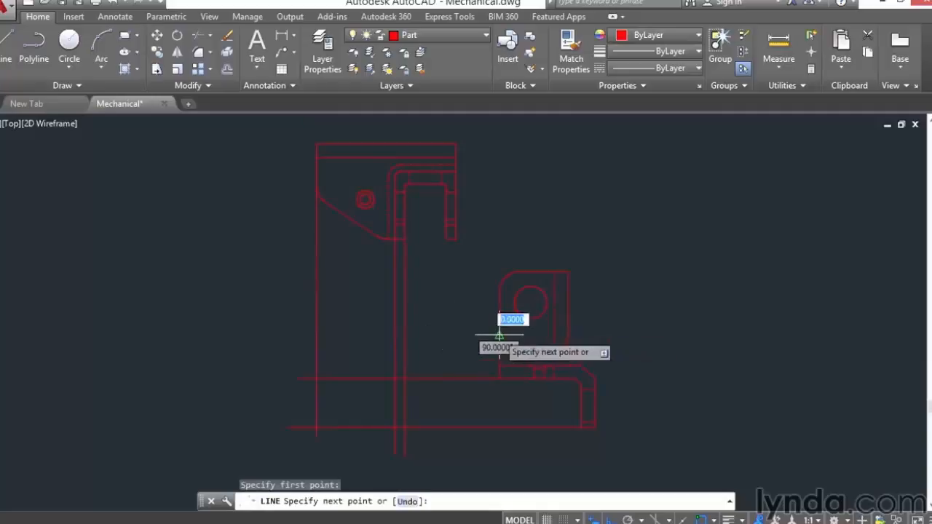
{"action": "left_click", "coordinate": [379, 335]}
{"action": "key", "text": "Return"}
Draw a horizontal line from the left quadrant of the side view's circle leftward past the two close vertical lines.
{"action": "key", "text": "Return"}
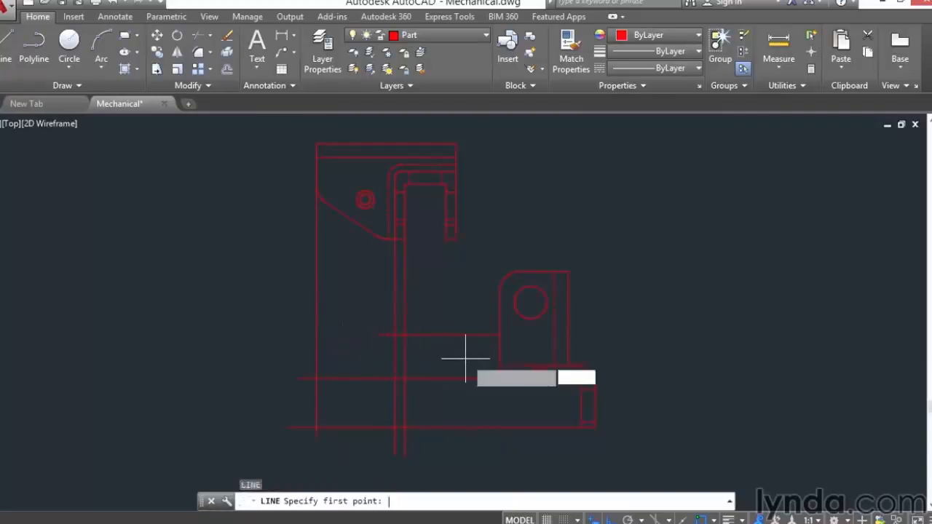
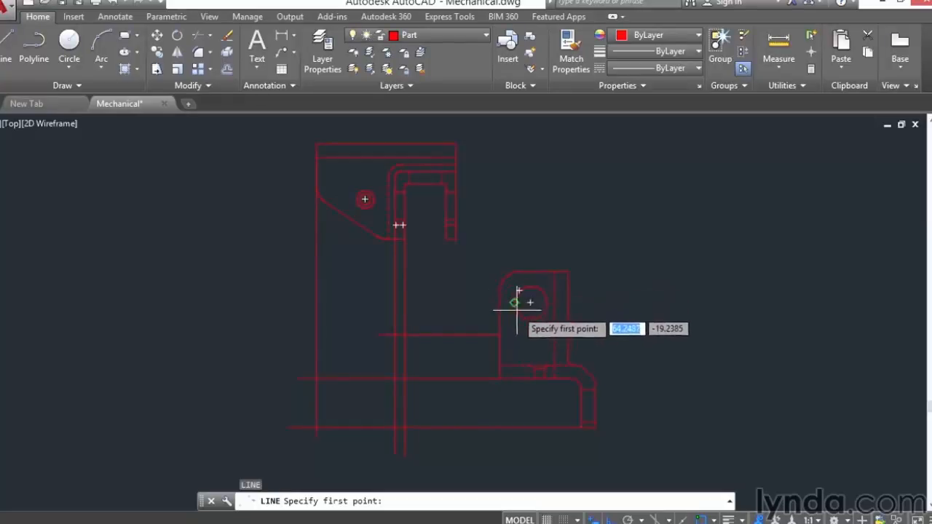
{"action": "left_click", "coordinate": [514, 303]}
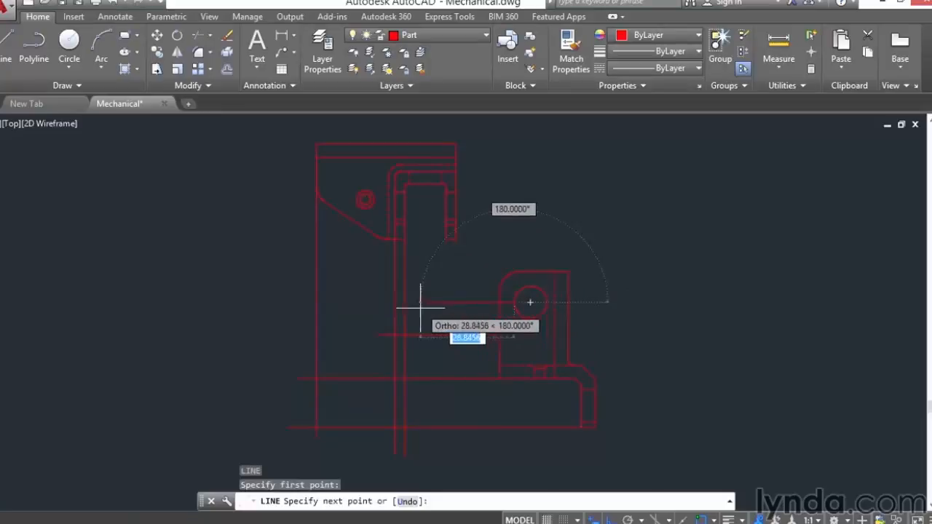
{"action": "left_click", "coordinate": [356, 313]}
{"action": "key", "text": "Return"}
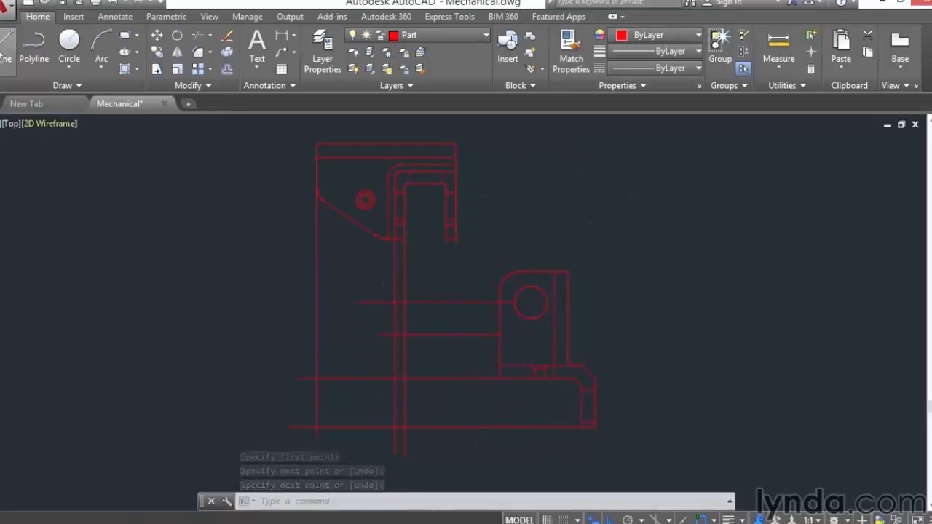
With Ortho off, draw a diagonal from the midpoint line's intersection with the left close vertical to the long vertical's intersection with the lowest horizontal.
{"action": "left_click", "coordinate": [6, 43]}
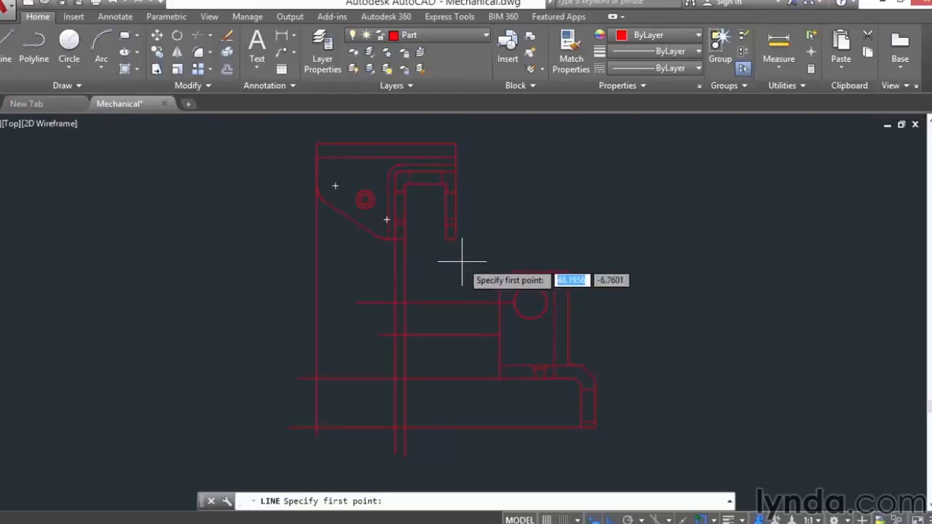
{"action": "left_click", "coordinate": [394, 334]}
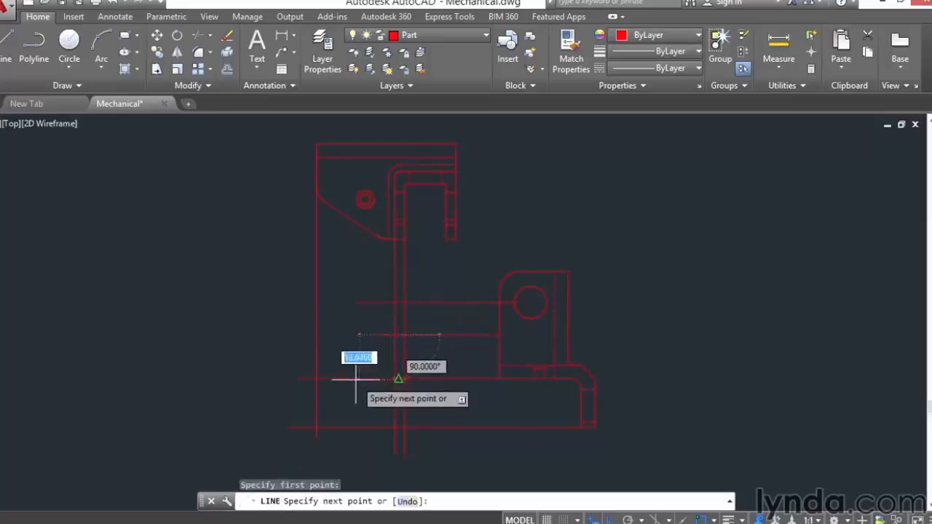
{"action": "key", "text": "F8"}
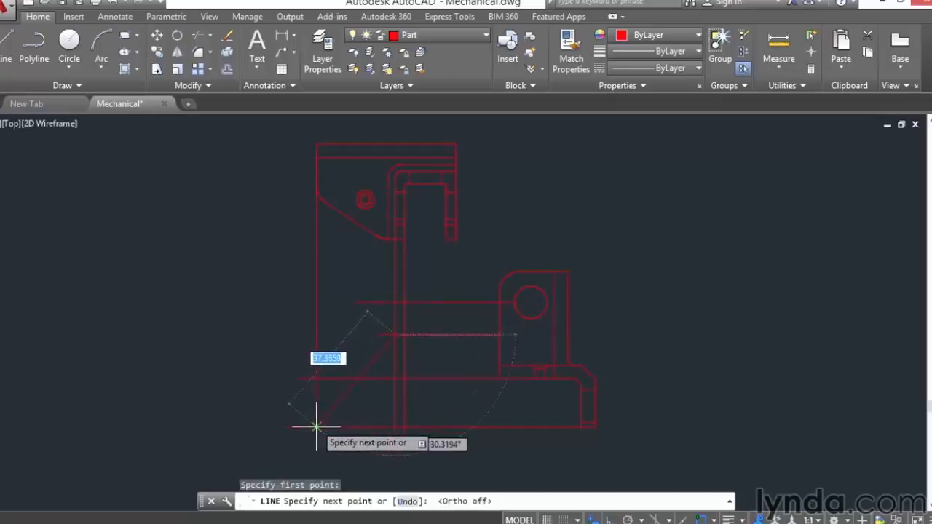
{"action": "left_click", "coordinate": [316, 424]}
{"action": "key", "text": "Return"}
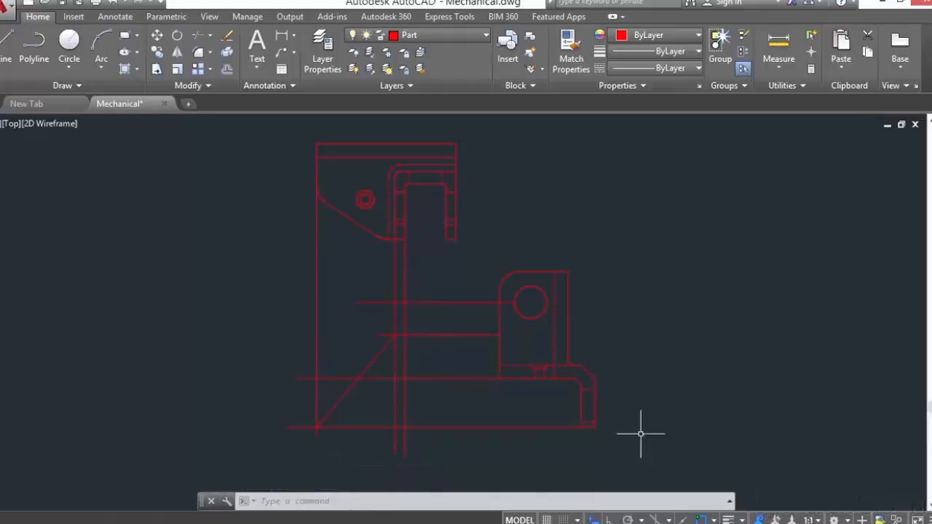
Add Perpendicular to the running object snaps and draw a line from empty space left of the views perpendicular to the long vertical line.
{"action": "left_click", "coordinate": [713, 520]}
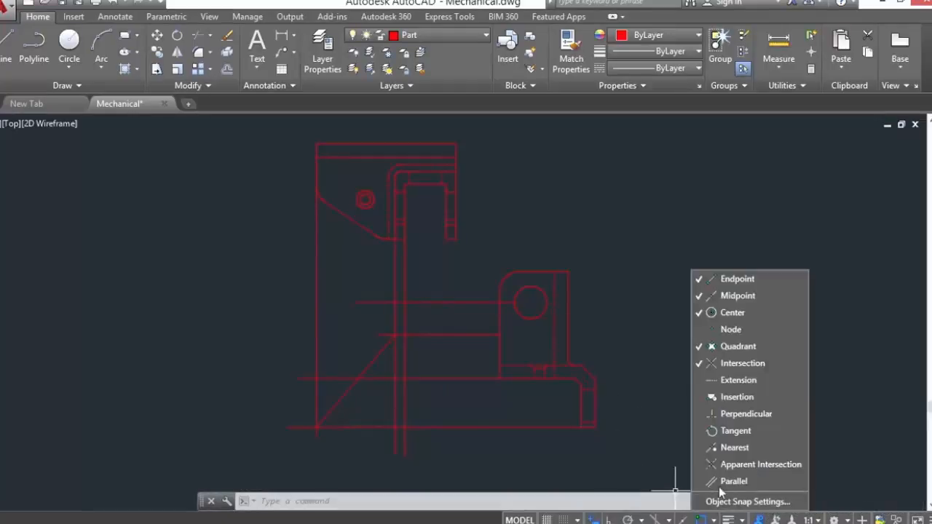
{"action": "left_click", "coordinate": [741, 413]}
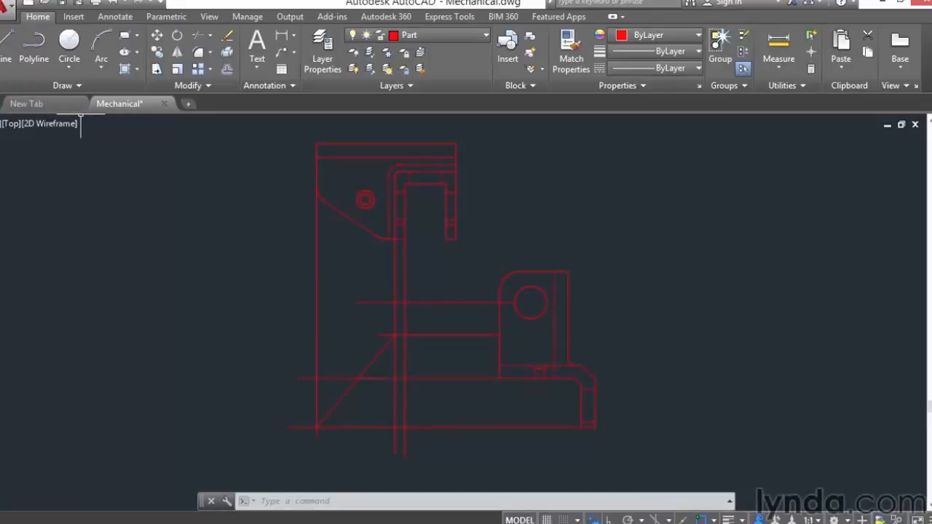
{"action": "left_click", "coordinate": [5, 48]}
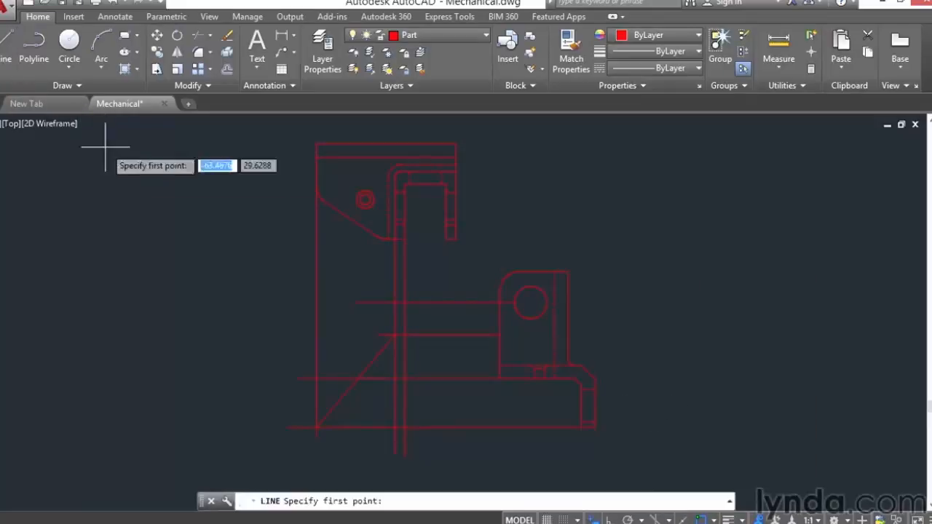
{"action": "left_click", "coordinate": [224, 271]}
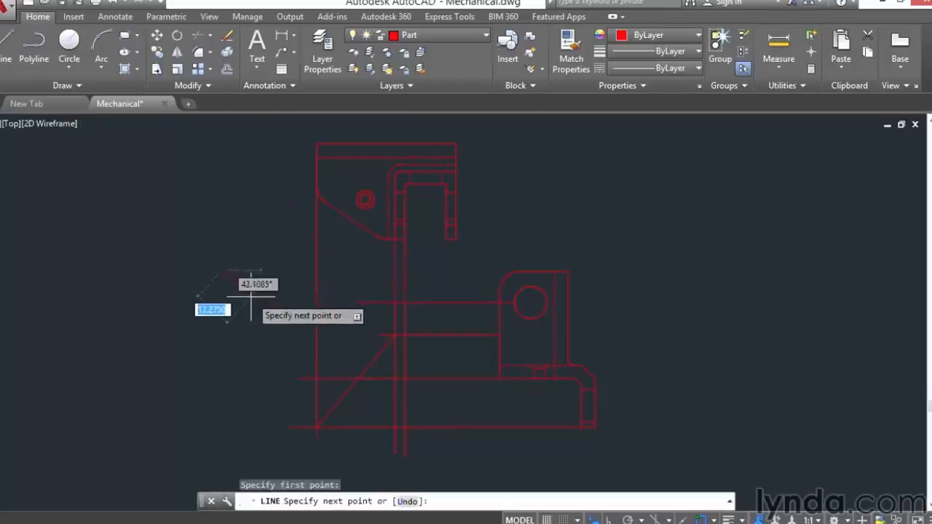
{"action": "left_click", "coordinate": [316, 271]}
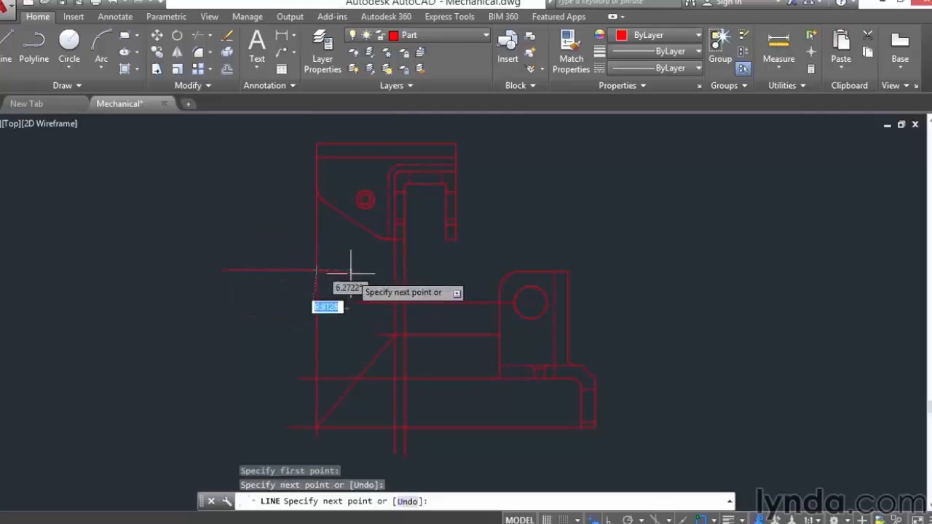
{"action": "key", "text": "Return"}
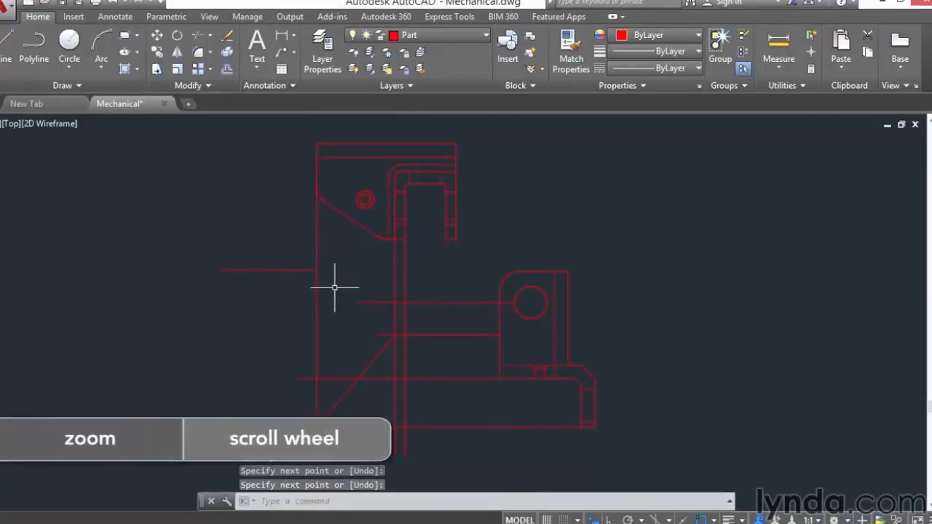
Start another line with the area between the upper view and the side view enlarged.
{"action": "scroll", "coordinate": [316, 275], "scroll_direction": "up", "scroll_amount": 4}
{"action": "scroll", "coordinate": [306, 270], "scroll_direction": "up", "scroll_amount": 2}
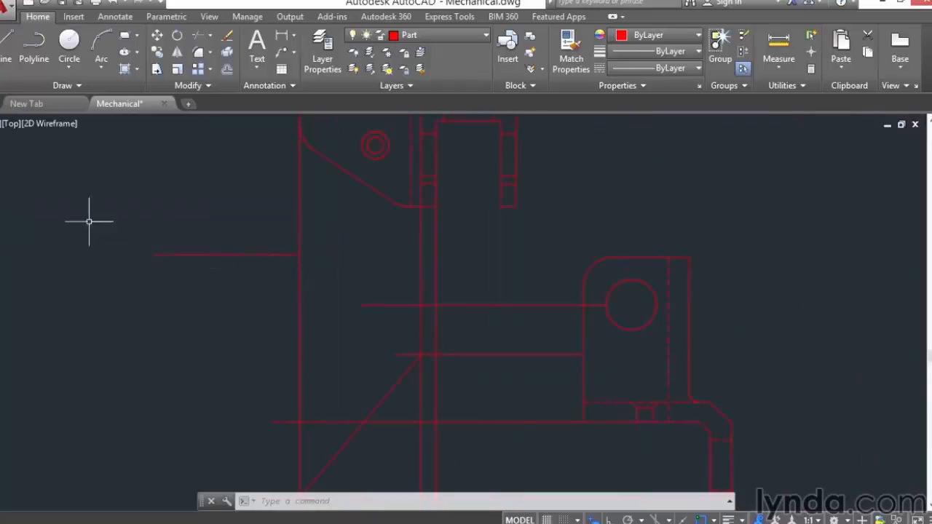
{"action": "left_click", "coordinate": [5, 48]}
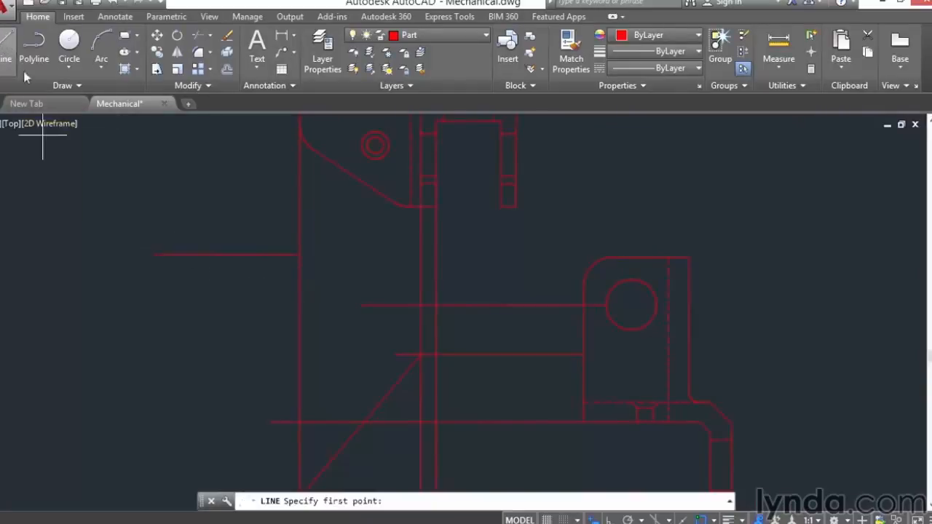
Draw a line from left of the long vertical edge, below the existing horizontal line, to its Perpendicular snap point on that edge.
{"action": "left_click", "coordinate": [178, 299]}
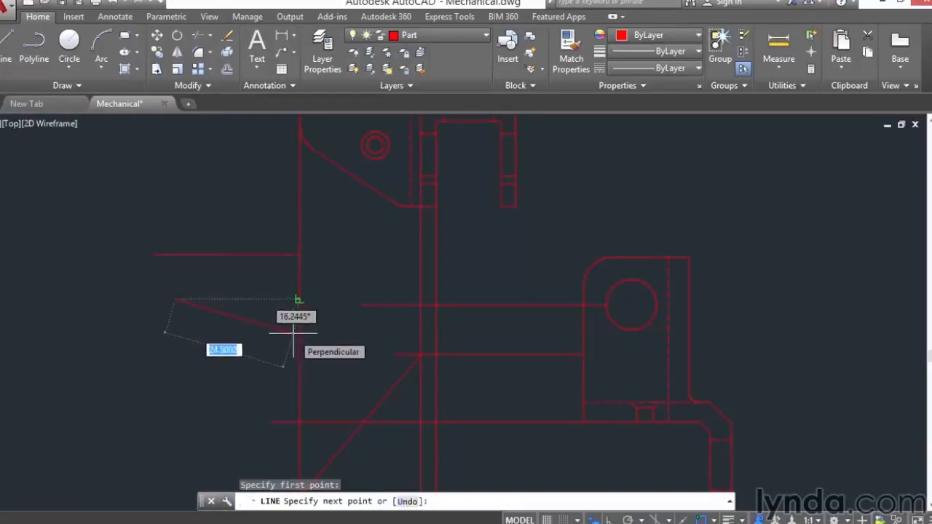
{"action": "left_click", "coordinate": [294, 333]}
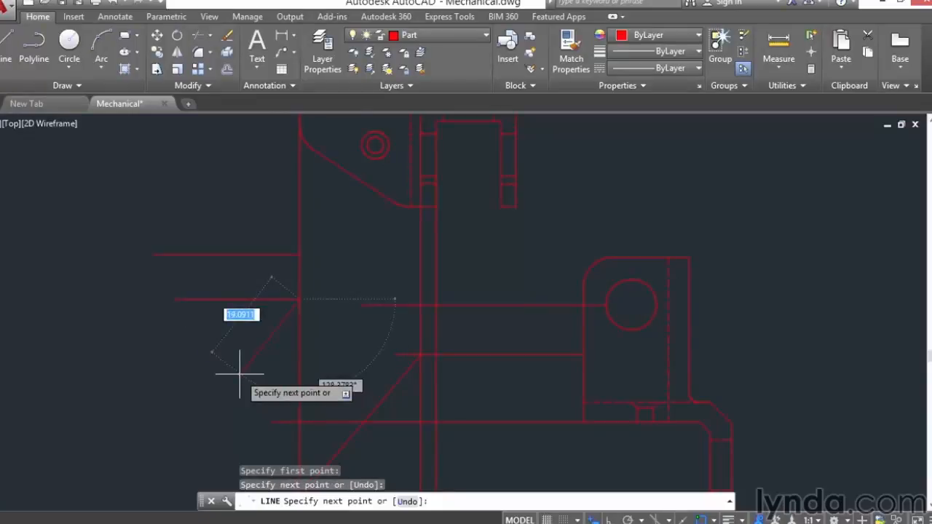
{"action": "key", "text": "Return"}
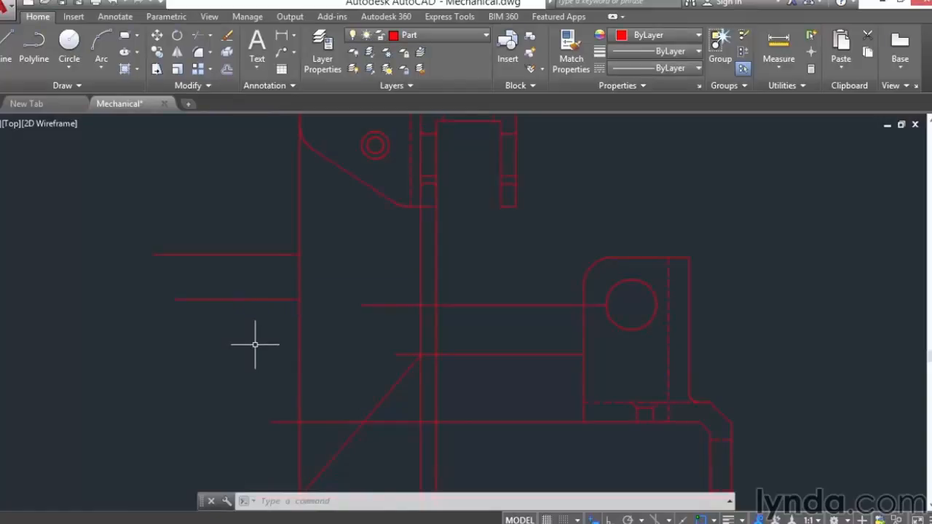
Enable the running Nearest object snap and draw a slightly sloped line ending on the long vertical edge, above the two horizontal lines.
{"action": "left_click", "coordinate": [714, 520]}
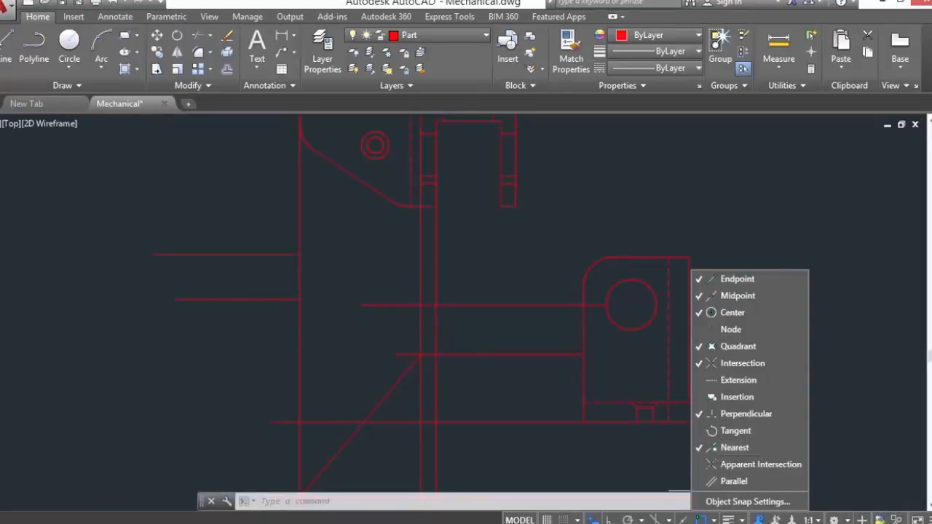
{"action": "left_click", "coordinate": [6, 56]}
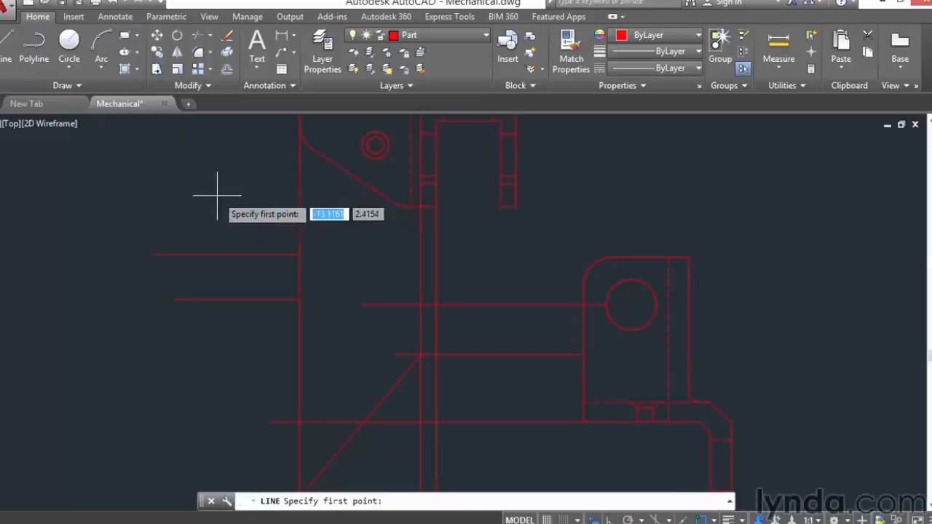
{"action": "left_click", "coordinate": [199, 181]}
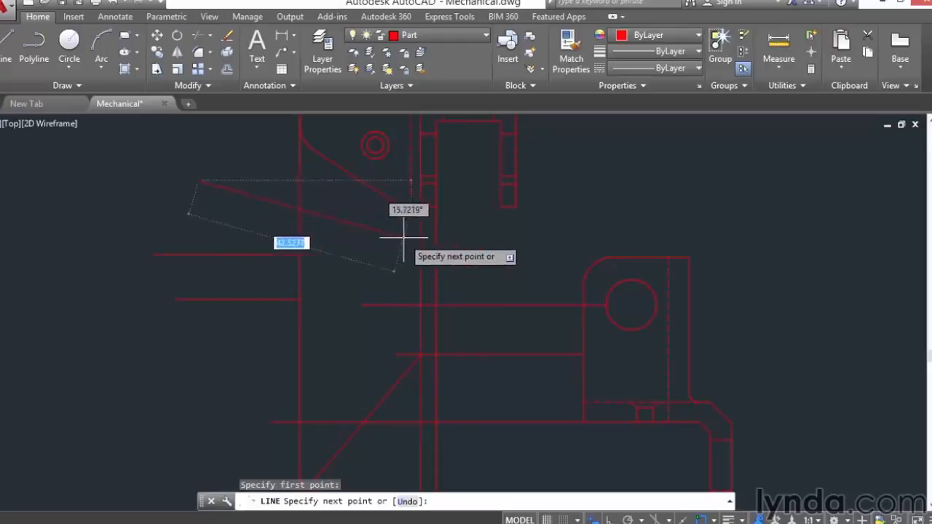
{"action": "left_click", "coordinate": [304, 188]}
{"action": "key", "text": "Return"}
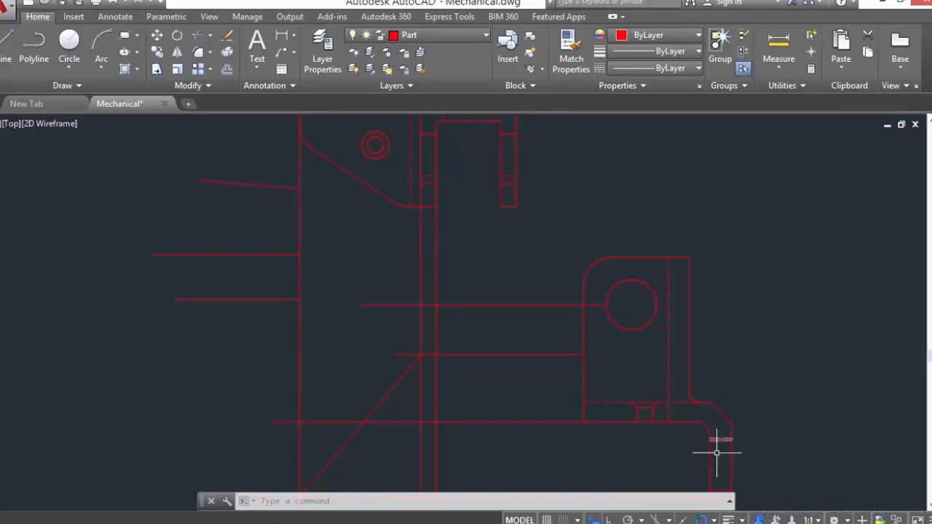
Disable the running Nearest snap and draw a sloped line down to the upper horizontal line using a one-time Nearest override from the snap list.
{"action": "left_click", "coordinate": [713, 520]}
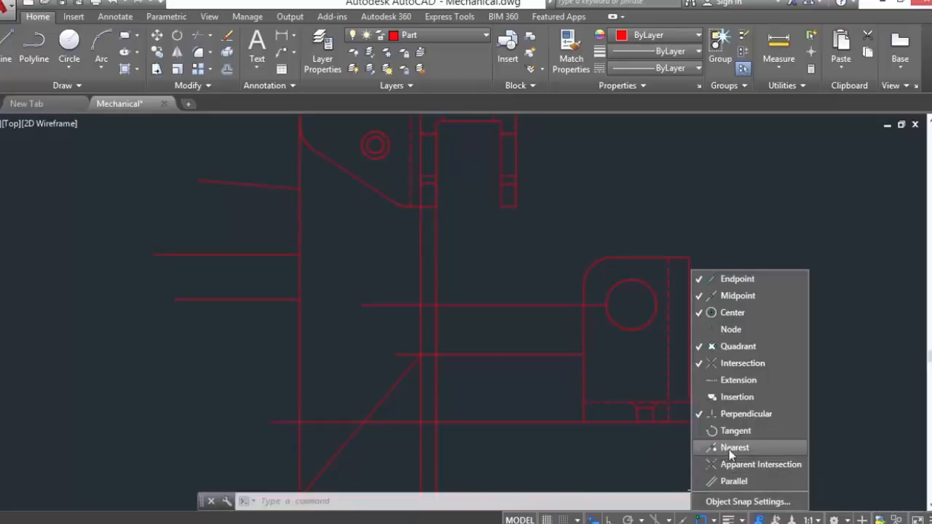
{"action": "left_click", "coordinate": [645, 453]}
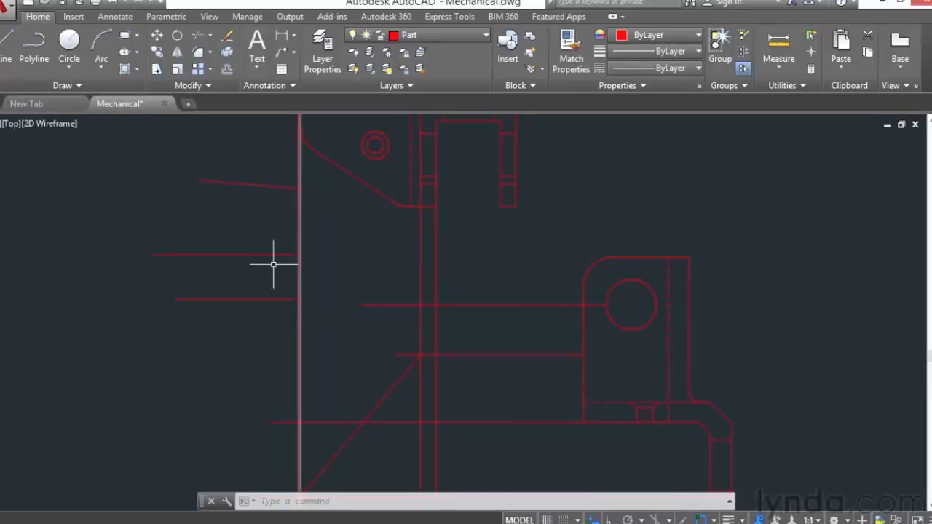
{"action": "left_click", "coordinate": [5, 51]}
{"action": "left_click", "coordinate": [168, 248]}
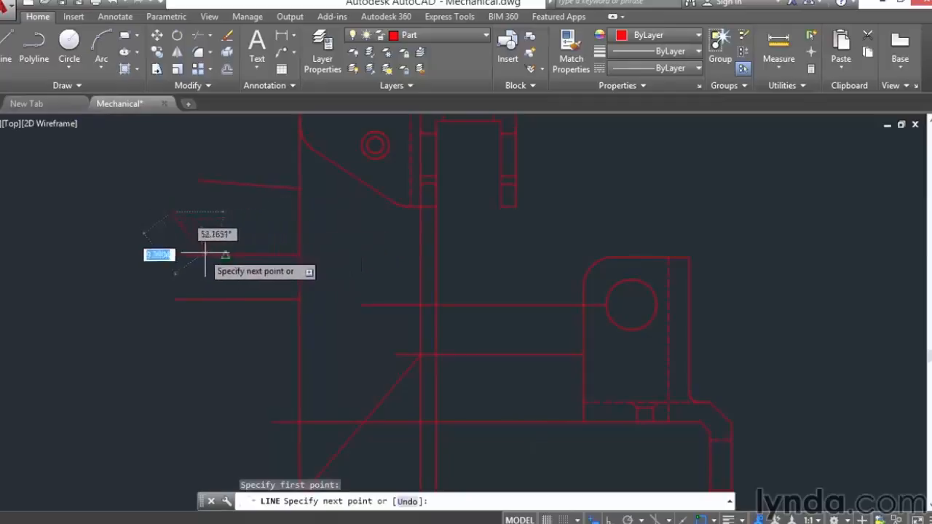
{"action": "right_click", "coordinate": [258, 256], "text": "shift"}
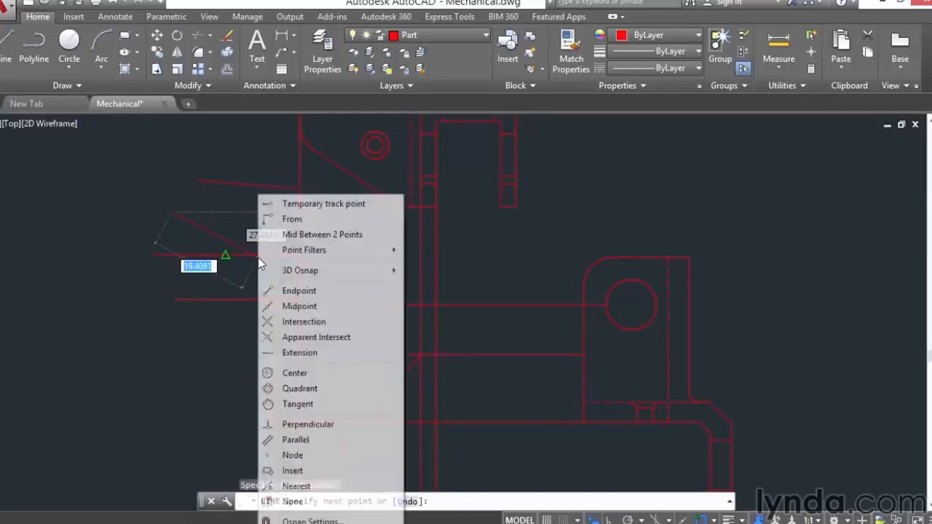
{"action": "left_click", "coordinate": [280, 486]}
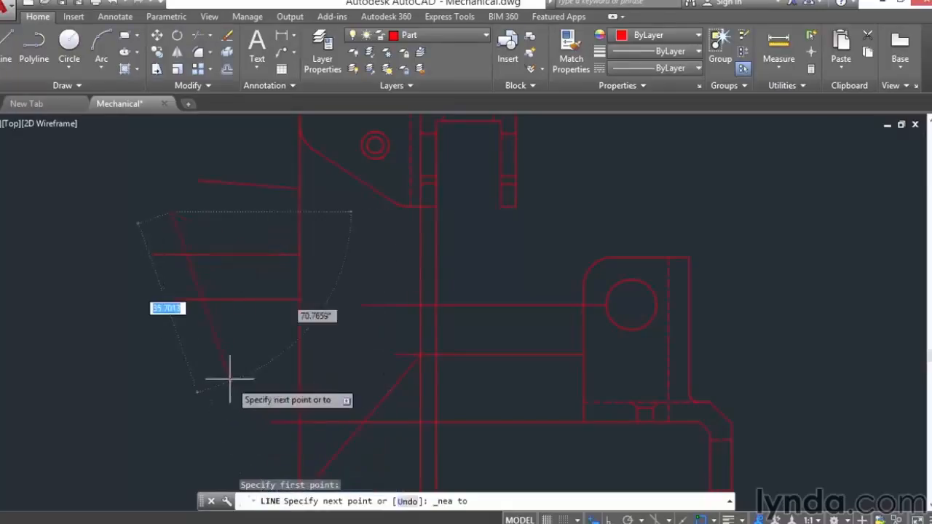
{"action": "left_click", "coordinate": [246, 255]}
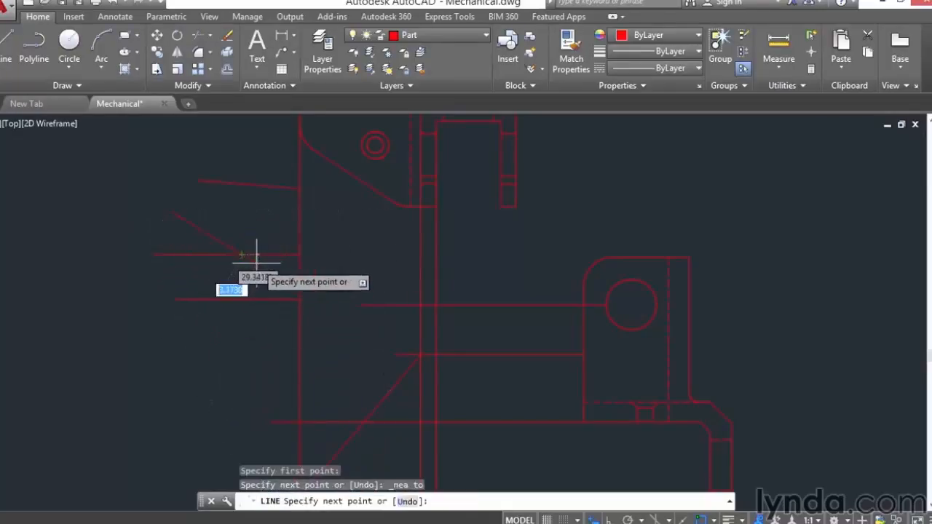
{"action": "key", "text": "Return"}
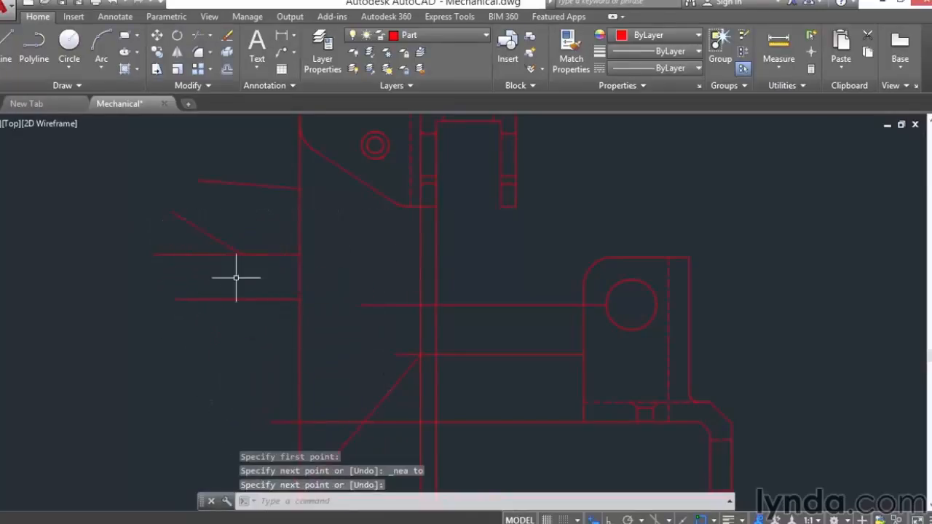
Draw a second sloped line ending on the same horizontal line, closer to the vertical edge, using the typed one-time snap override "nea".
{"action": "left_click", "coordinate": [6, 43]}
{"action": "left_click", "coordinate": [222, 206]}
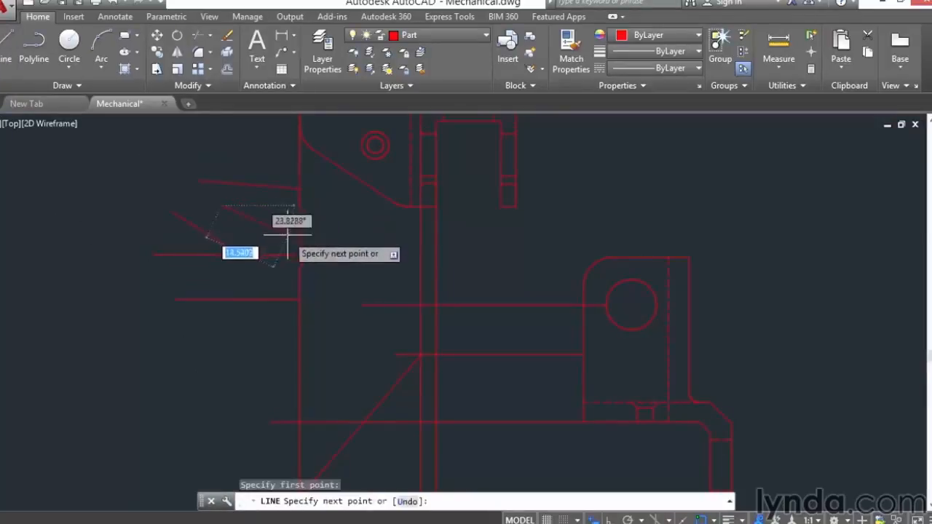
{"action": "type", "text": "nea"}
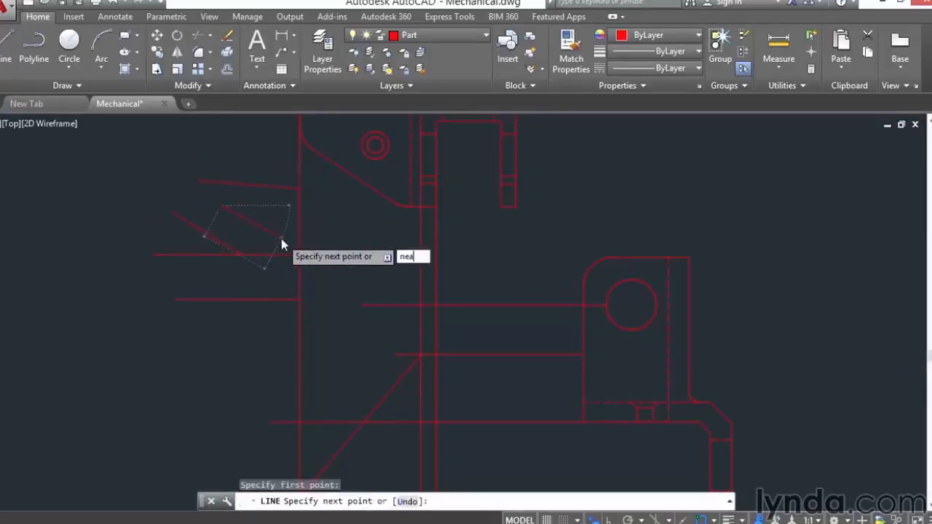
{"action": "key", "text": "Return"}
{"action": "left_click", "coordinate": [274, 255]}
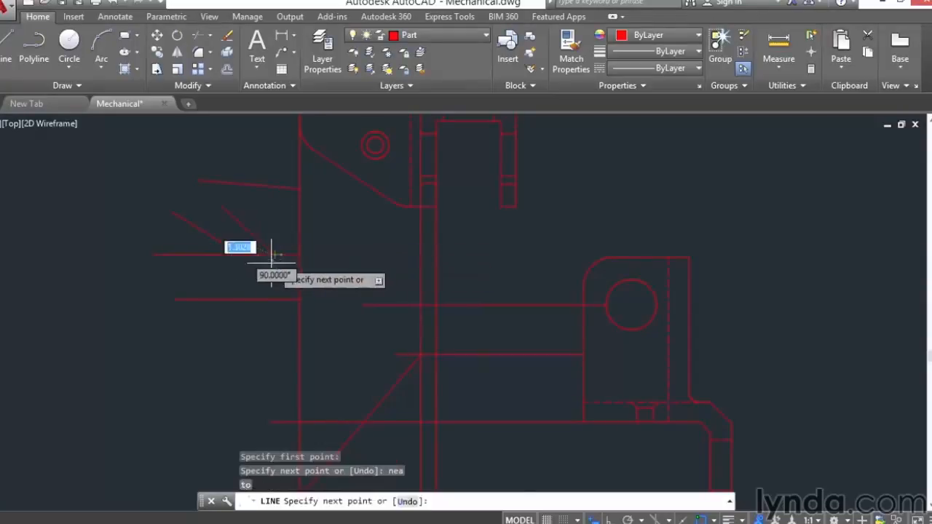
{"action": "key", "text": "Return"}
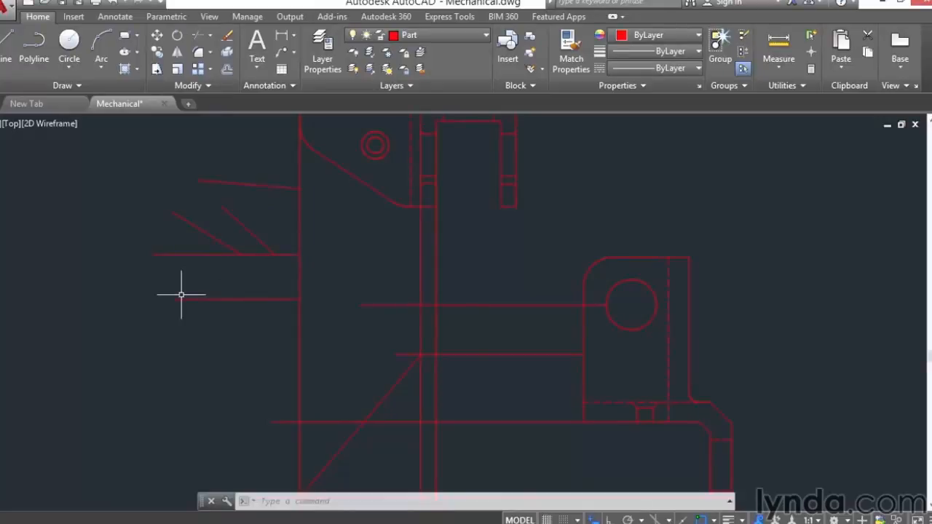
With Ortho on, draw a horizontal line about 10 units long toward the narrow vertical bar, using the None snap override for its endpoint.
{"action": "left_click", "coordinate": [4, 48]}
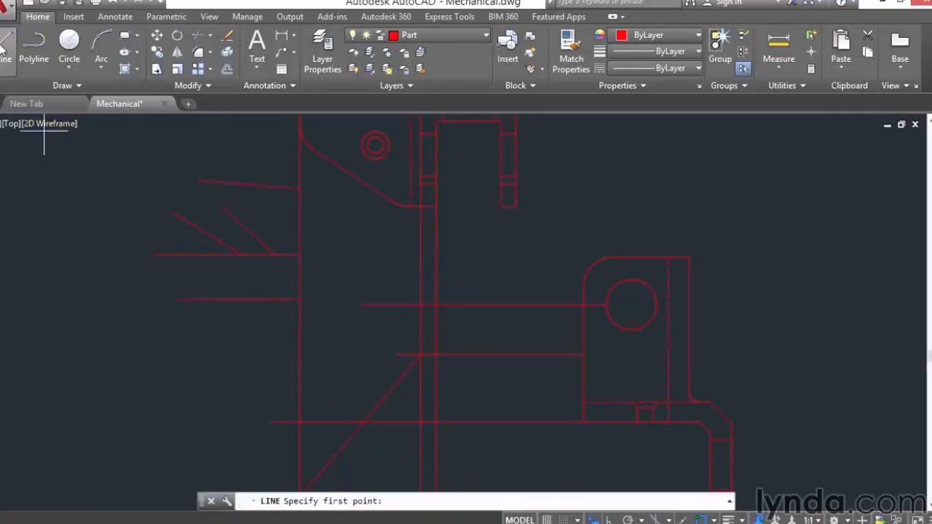
{"action": "left_click", "coordinate": [365, 255]}
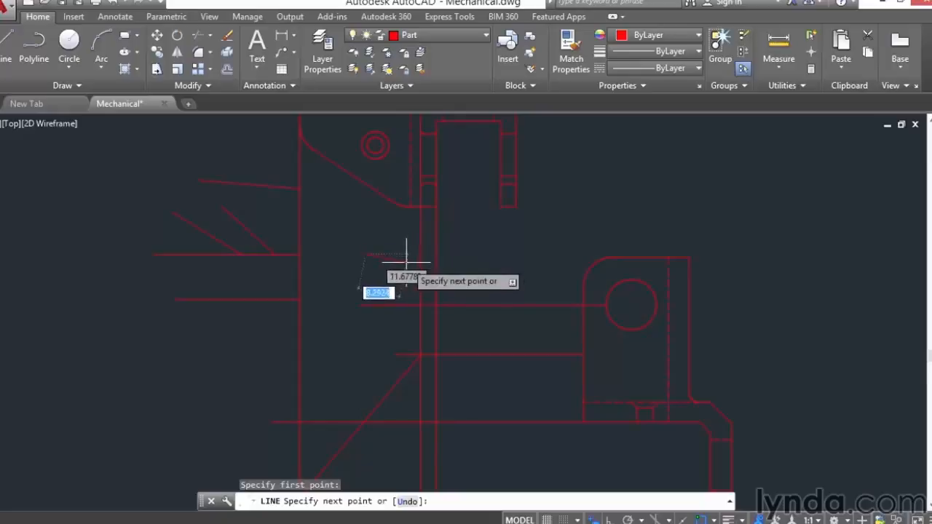
{"action": "key", "text": "F8"}
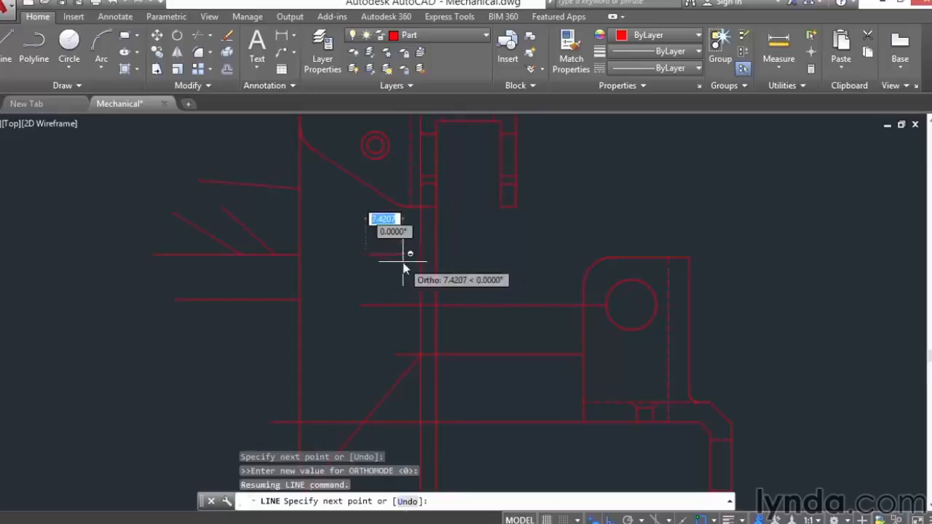
{"action": "right_click", "coordinate": [405, 267], "text": "shift"}
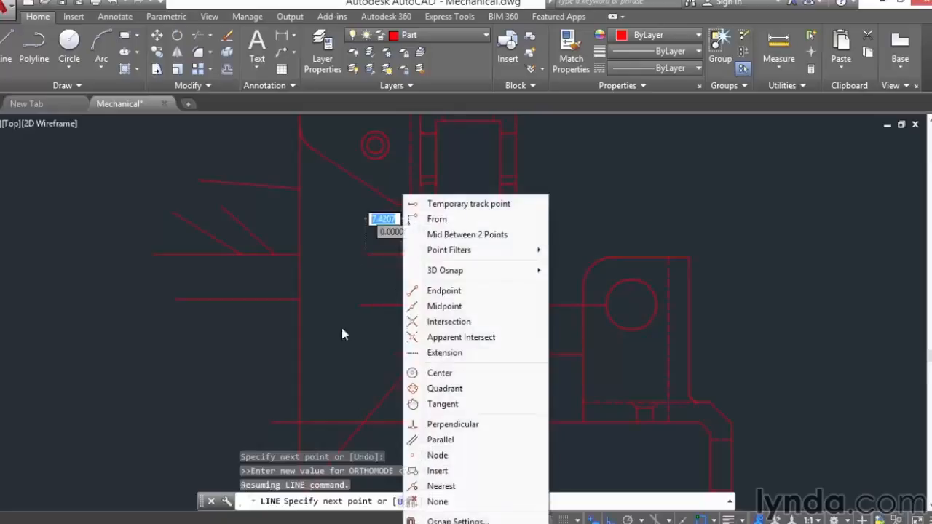
{"action": "left_click", "coordinate": [437, 502]}
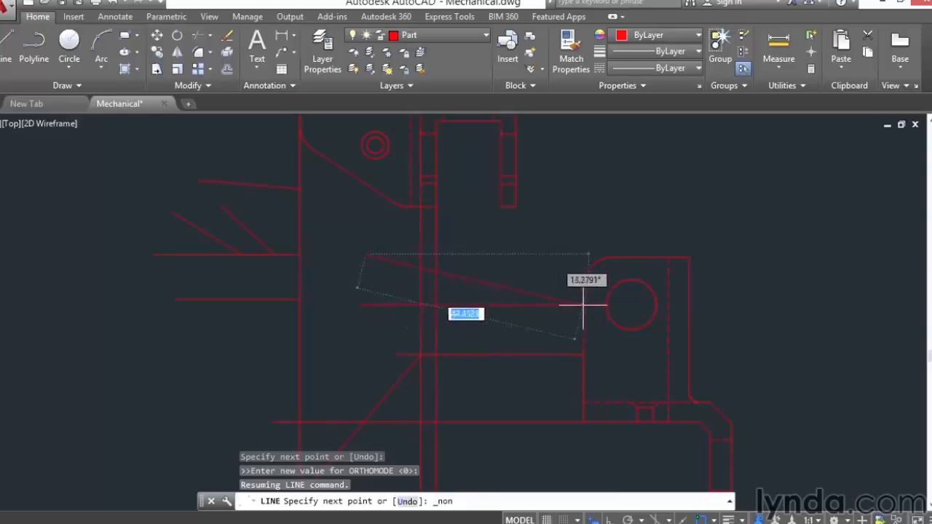
{"action": "key", "text": "F8"}
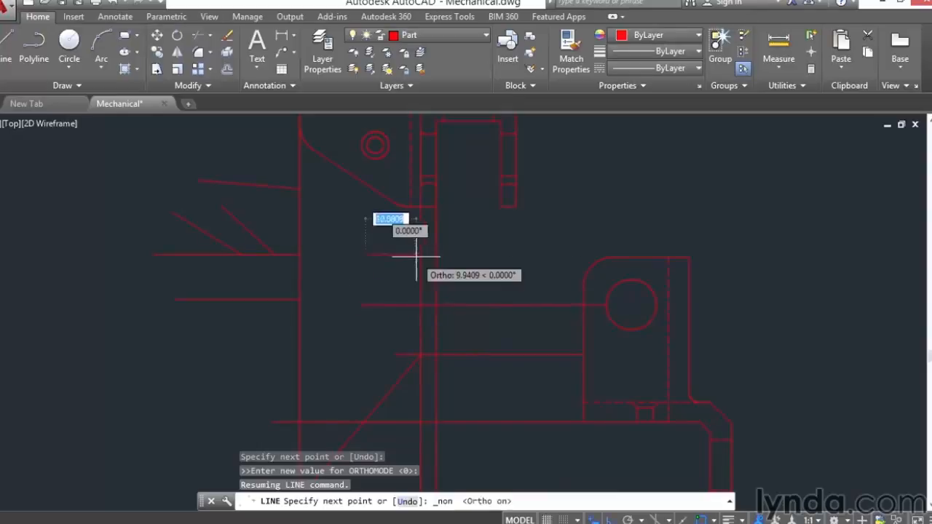
{"action": "left_click", "coordinate": [417, 254]}
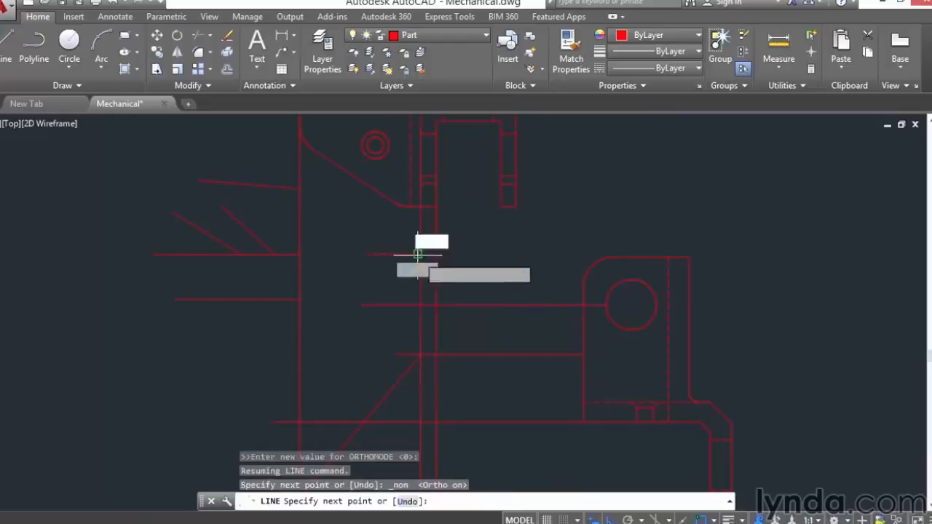
{"action": "key", "text": "Return"}
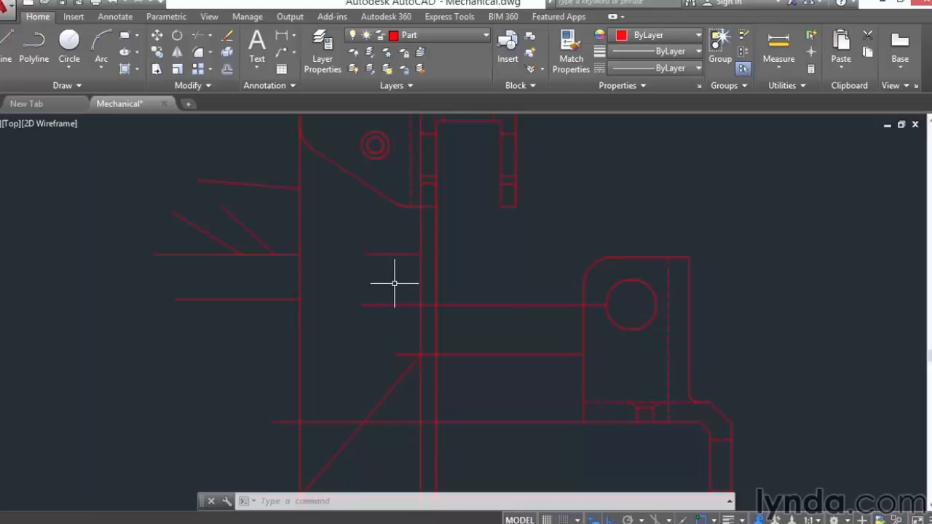
Draw a second horizontal line just below, ending freely inside the narrow vertical bar, with object snap turned off during the command.
{"action": "left_click", "coordinate": [15, 54]}
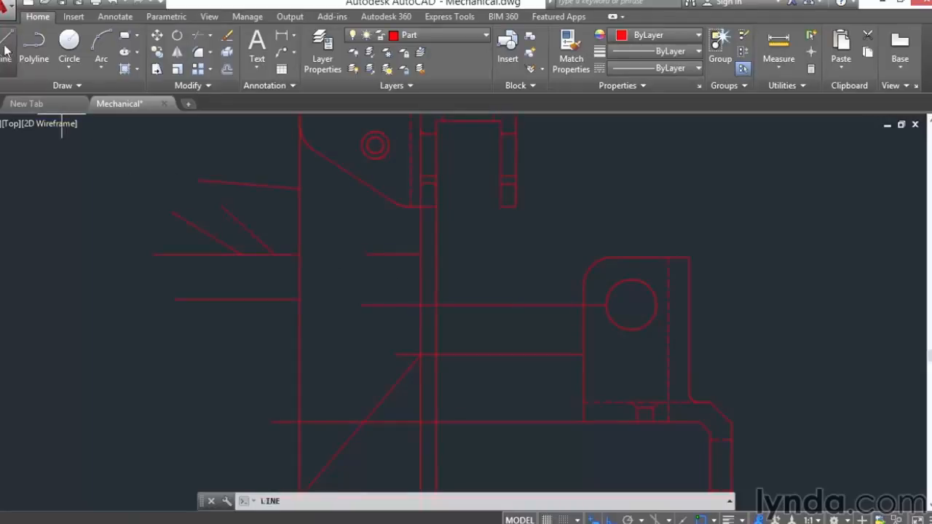
{"action": "left_click", "coordinate": [354, 280]}
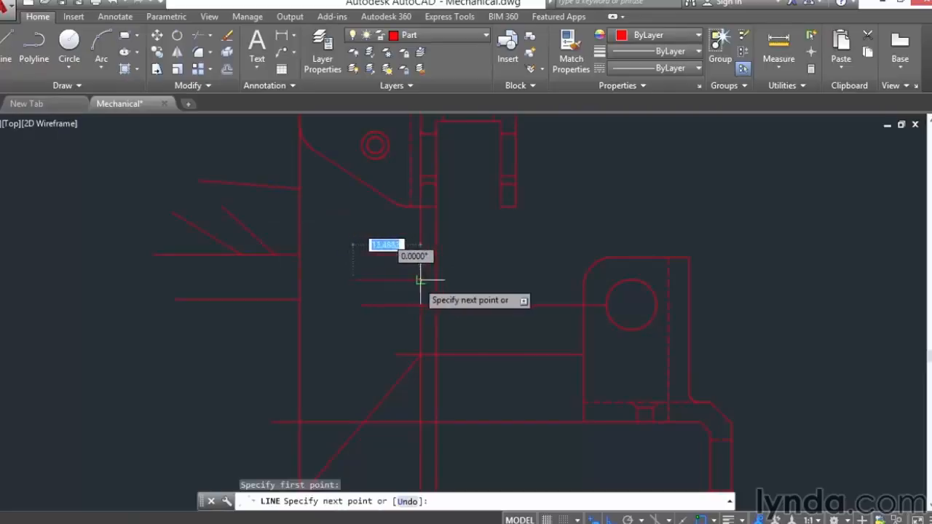
{"action": "left_click", "coordinate": [700, 520]}
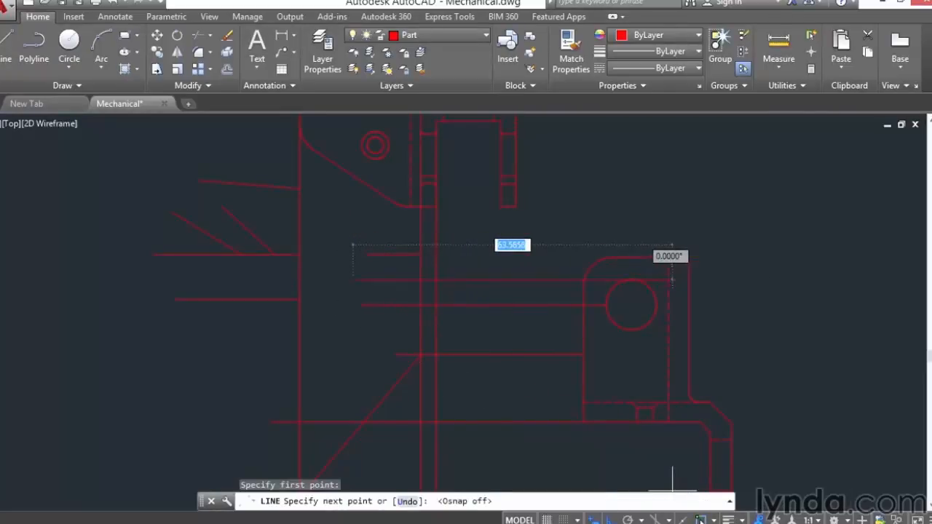
{"action": "left_click", "coordinate": [406, 277]}
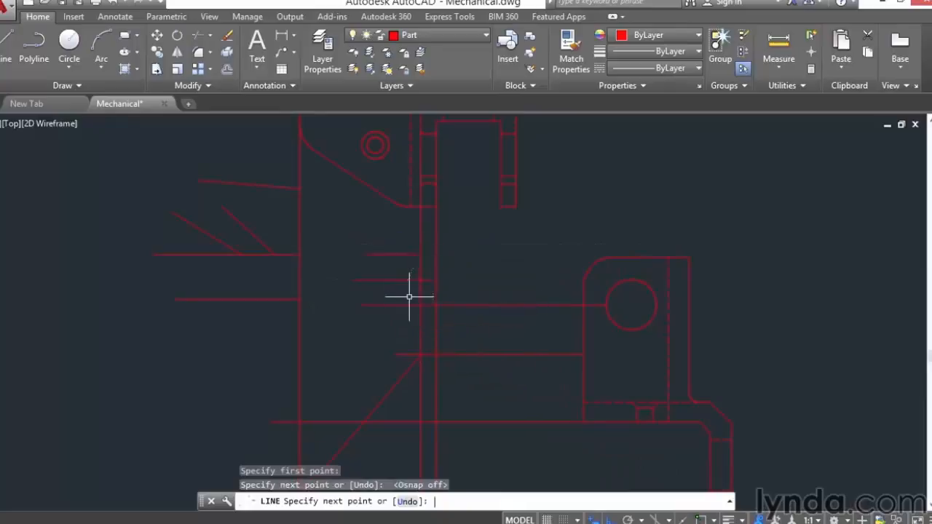
{"action": "key", "text": "Return"}
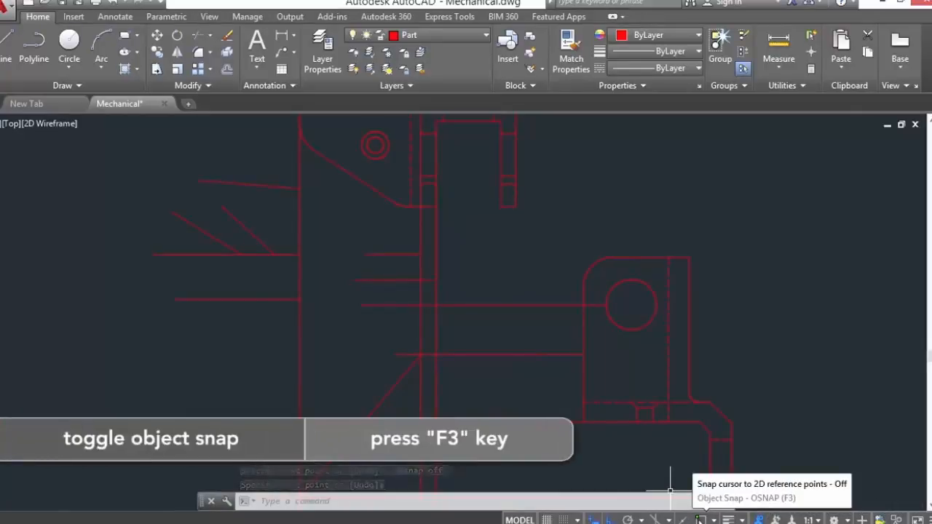
Draw a horizontal line ending just short of the narrow vertical bar, below the long line to the circle, switching object snap off mid-command.
{"action": "key", "text": "F3"}
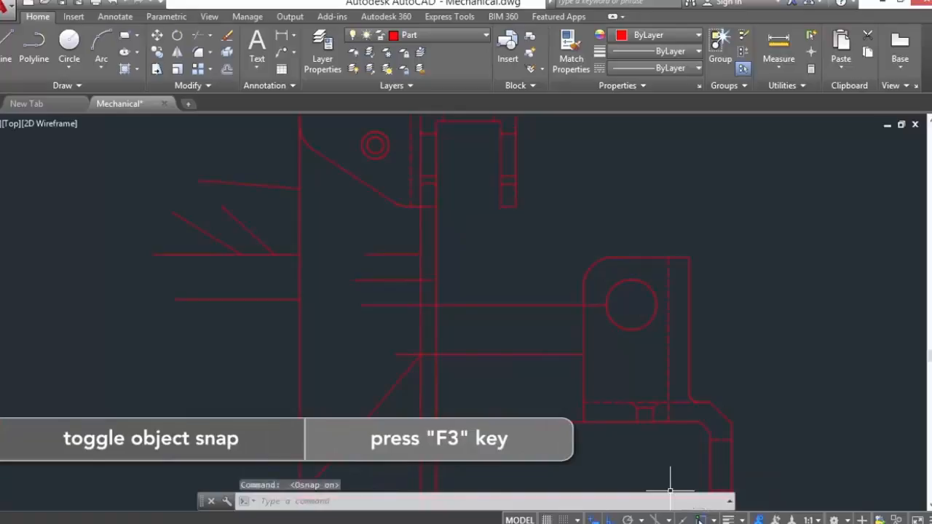
{"action": "left_click", "coordinate": [6, 51]}
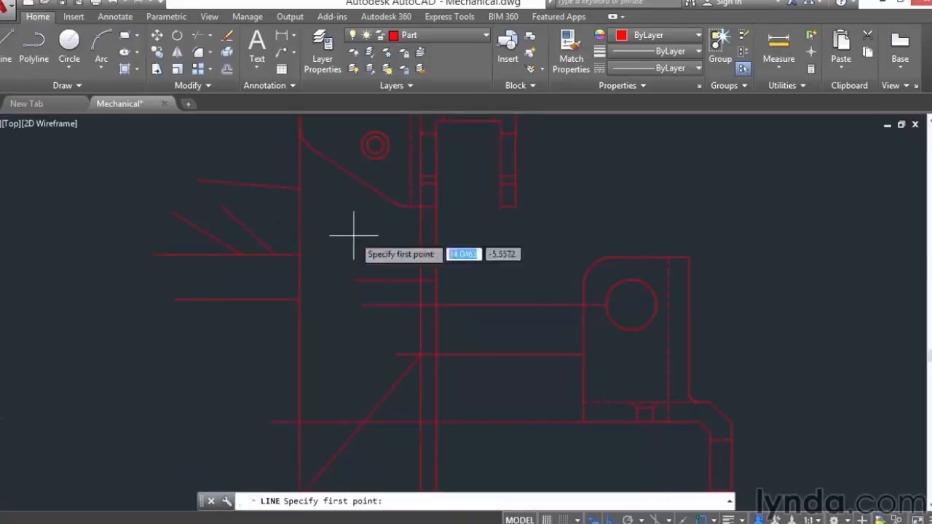
{"action": "left_click", "coordinate": [353, 328]}
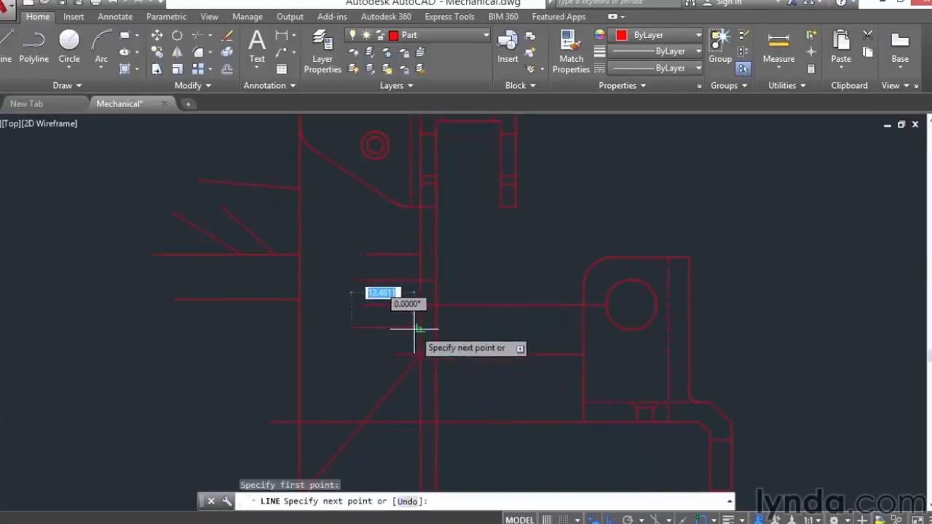
{"action": "key", "text": "F3"}
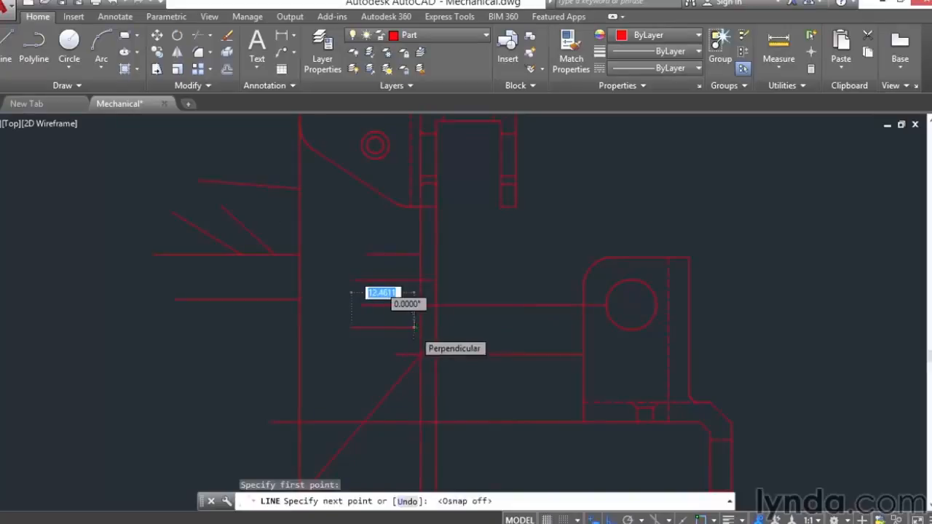
{"action": "left_click", "coordinate": [417, 329]}
{"action": "key", "text": "Return"}
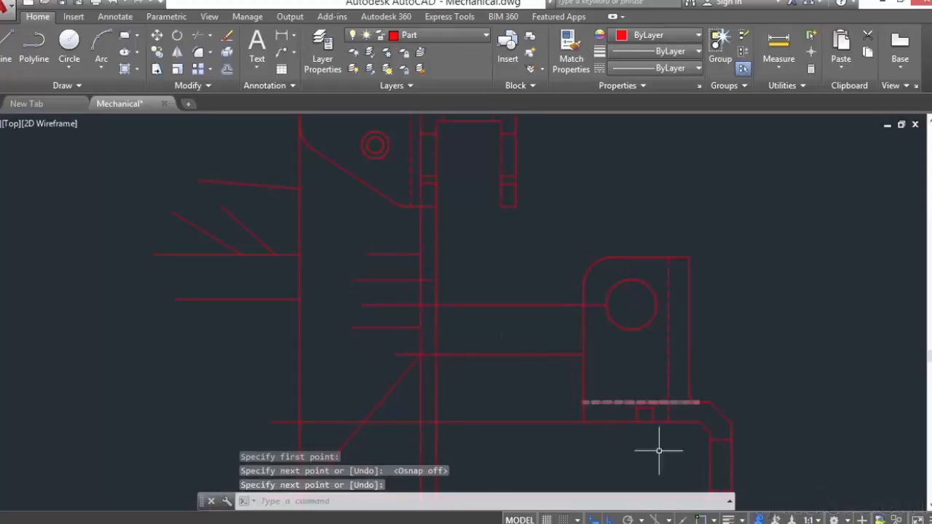
Add Node, Insertion, Tangent and Extension to the running object snaps.
{"action": "left_click", "coordinate": [714, 520]}
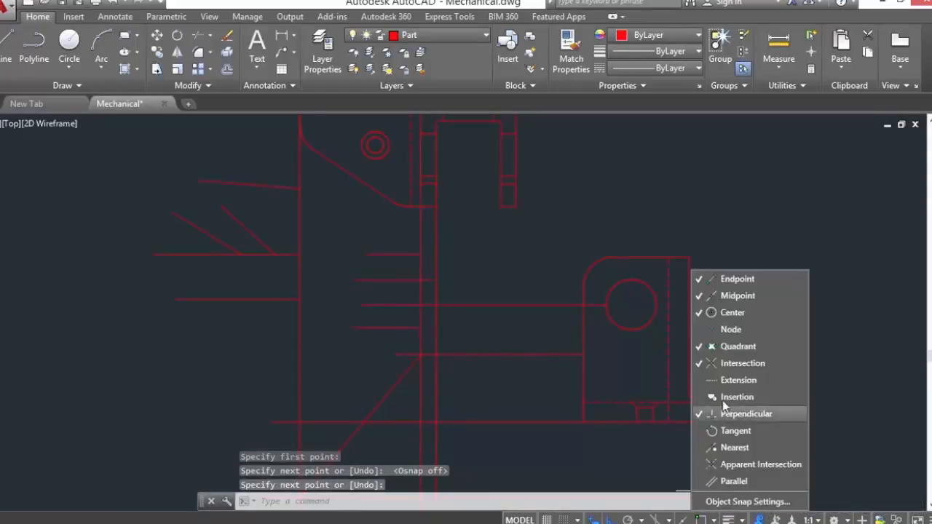
{"action": "left_click", "coordinate": [729, 329]}
{"action": "left_click", "coordinate": [738, 435]}
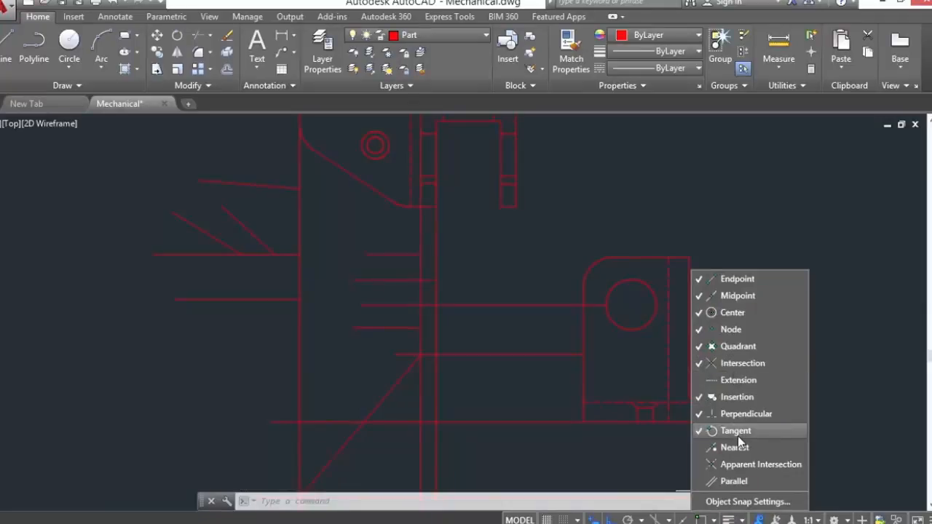
{"action": "left_click", "coordinate": [742, 465]}
{"action": "left_click", "coordinate": [736, 481]}
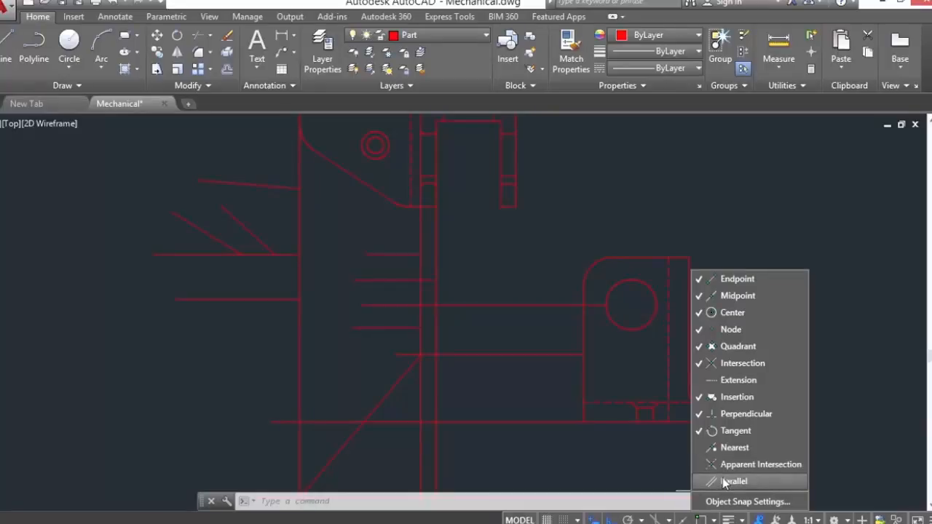
{"action": "left_click", "coordinate": [733, 379]}
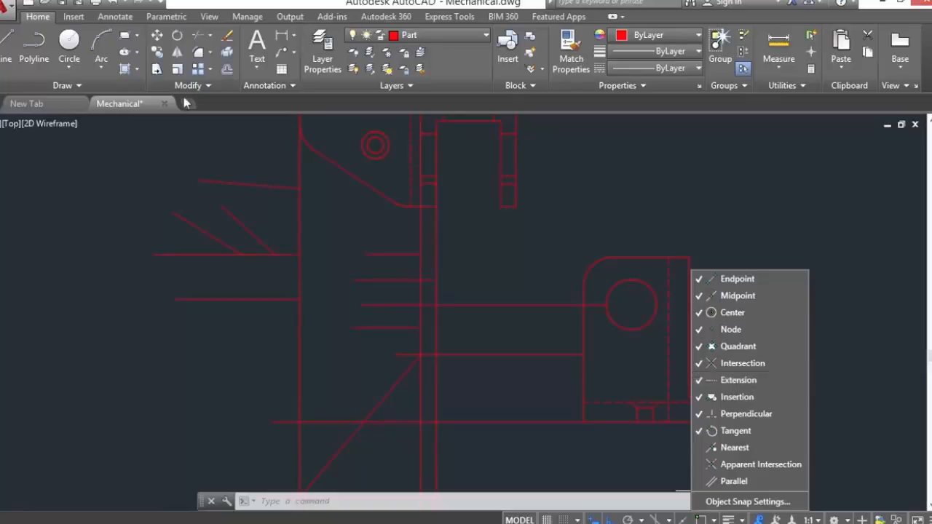
Draw a vertical line about 13.9 units upward with object snap on, ending at the extension of the long horizontal line.
{"action": "left_click", "coordinate": [3, 45]}
{"action": "left_click", "coordinate": [4, 45]}
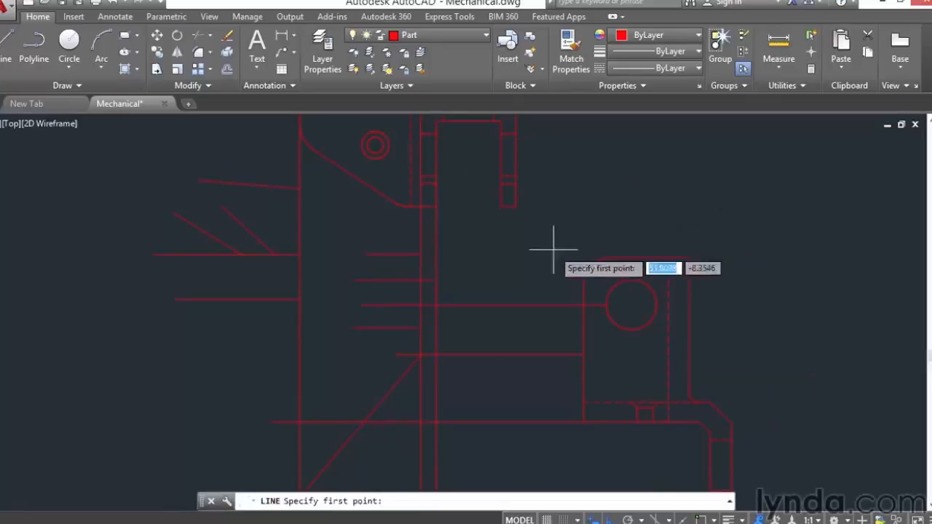
{"action": "left_click", "coordinate": [341, 374]}
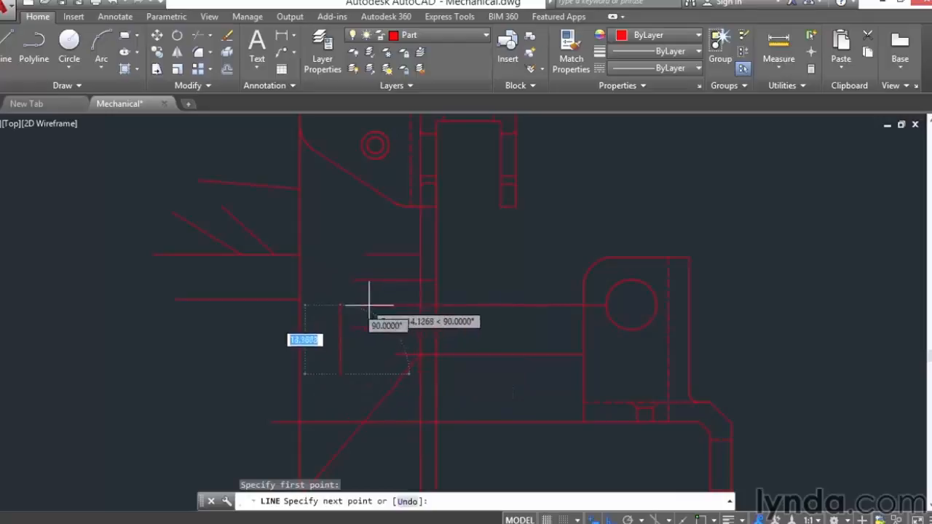
{"action": "key", "text": "F3"}
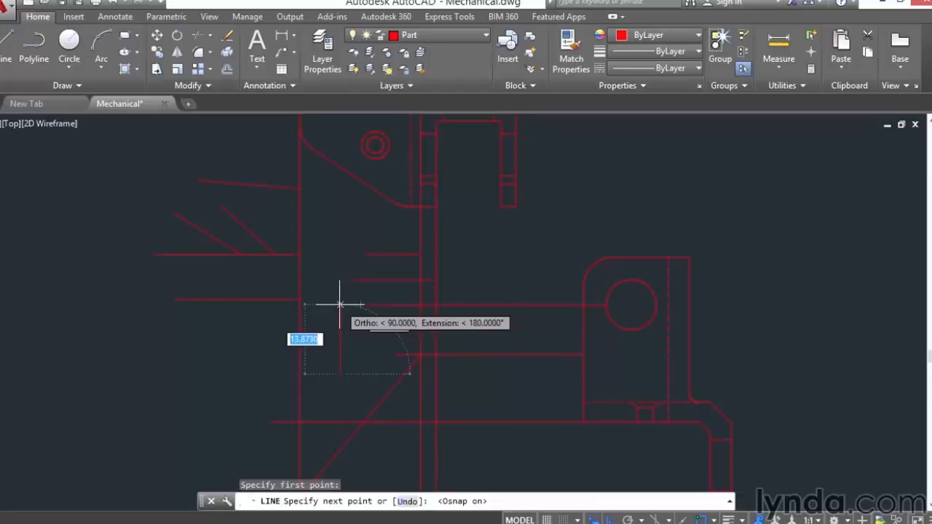
{"action": "left_click", "coordinate": [340, 304]}
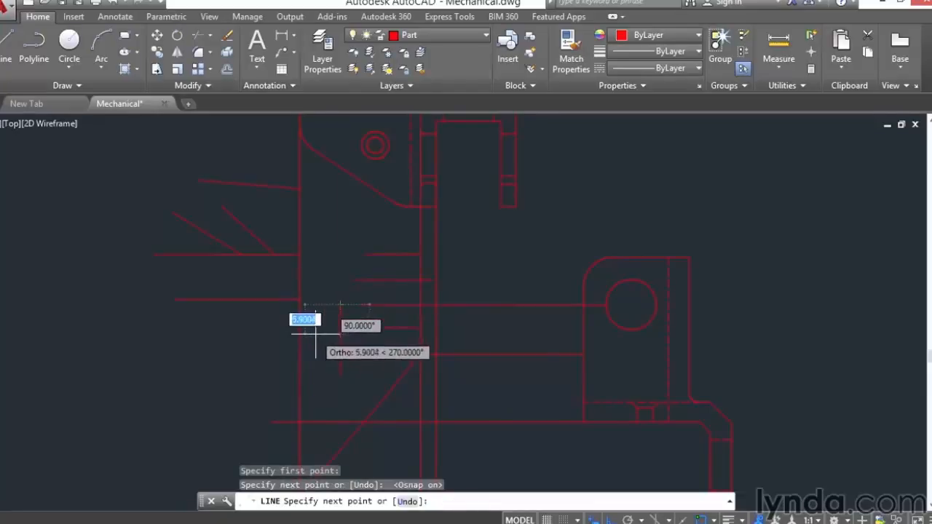
{"action": "key", "text": "Return"}
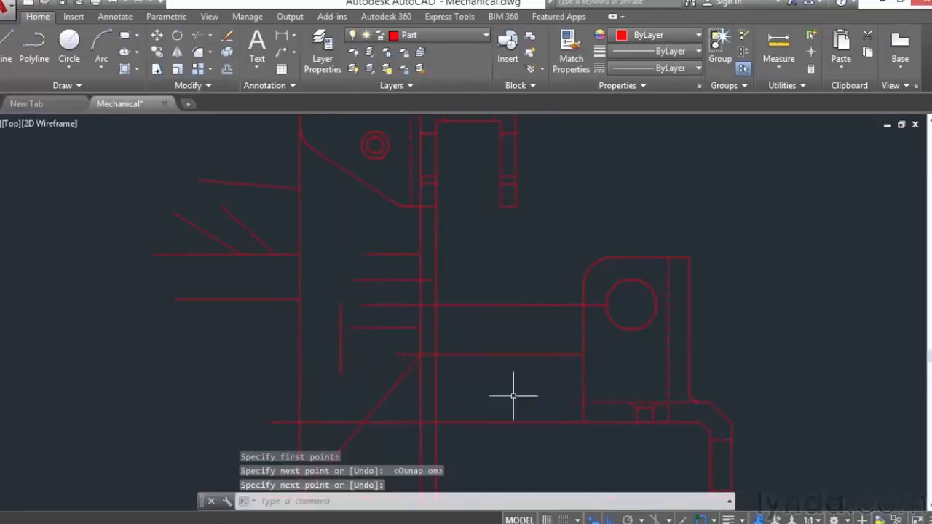
Disable the running Extension snap and, with Ortho off, draw a sloped line about 24.5 units long from above the bracket, tangent to its circle.
{"action": "left_click", "coordinate": [711, 519]}
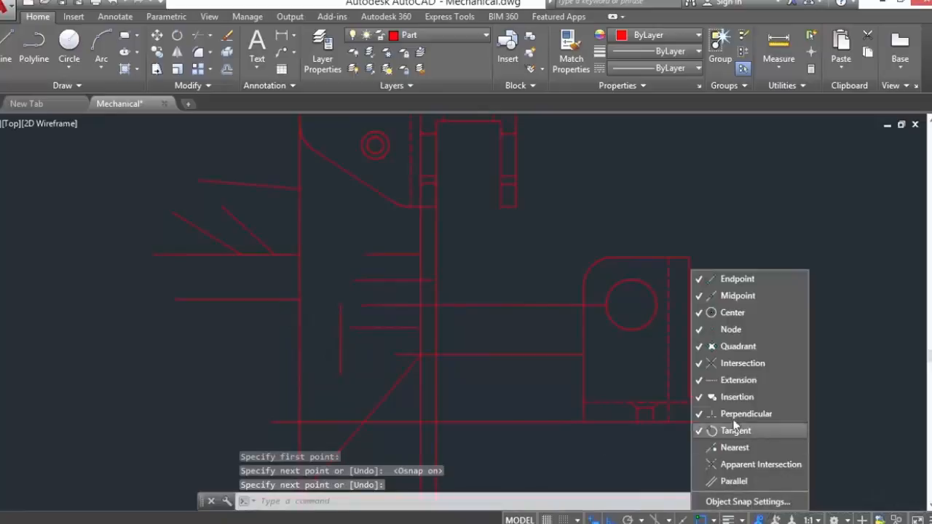
{"action": "left_click", "coordinate": [761, 380]}
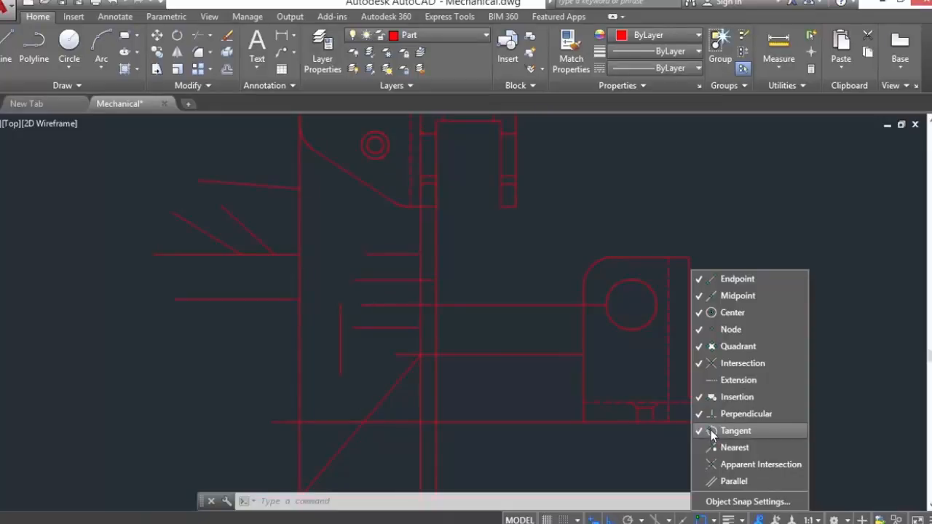
{"action": "left_click", "coordinate": [5, 48]}
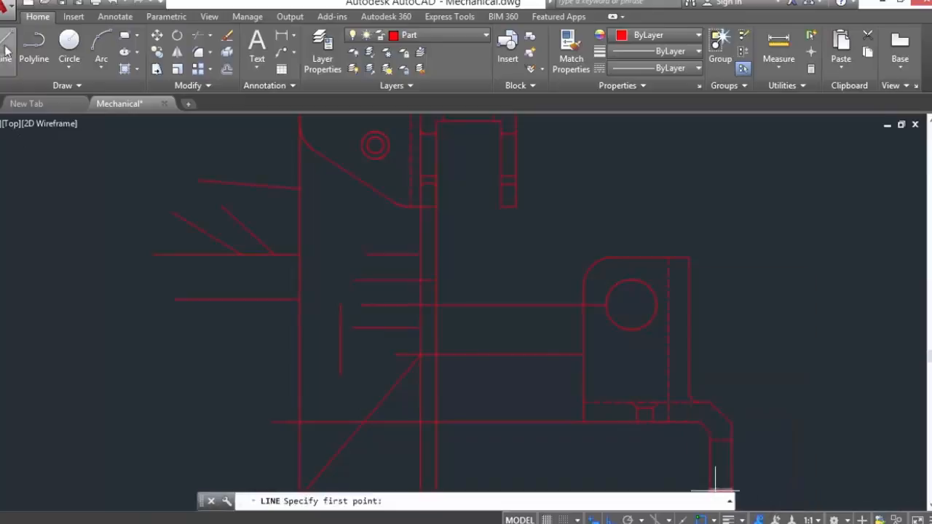
{"action": "left_click", "coordinate": [533, 224]}
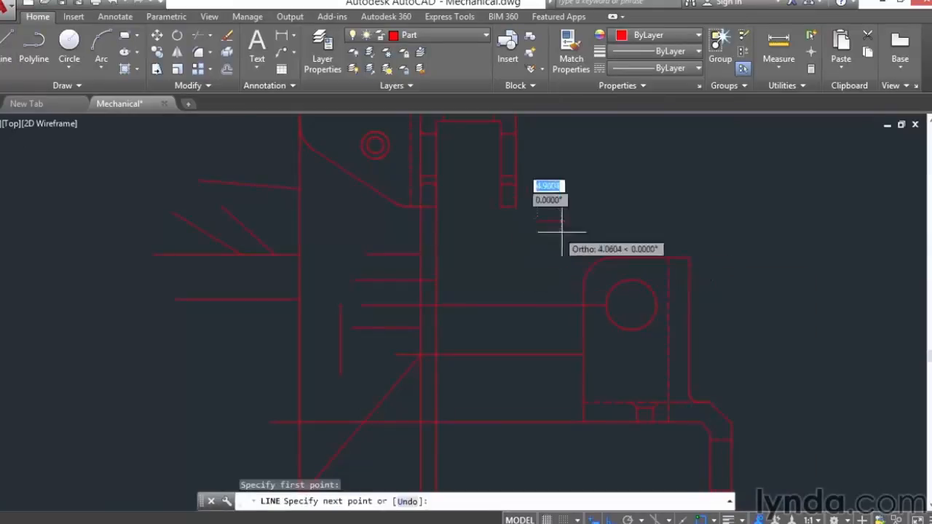
{"action": "key", "text": "F8"}
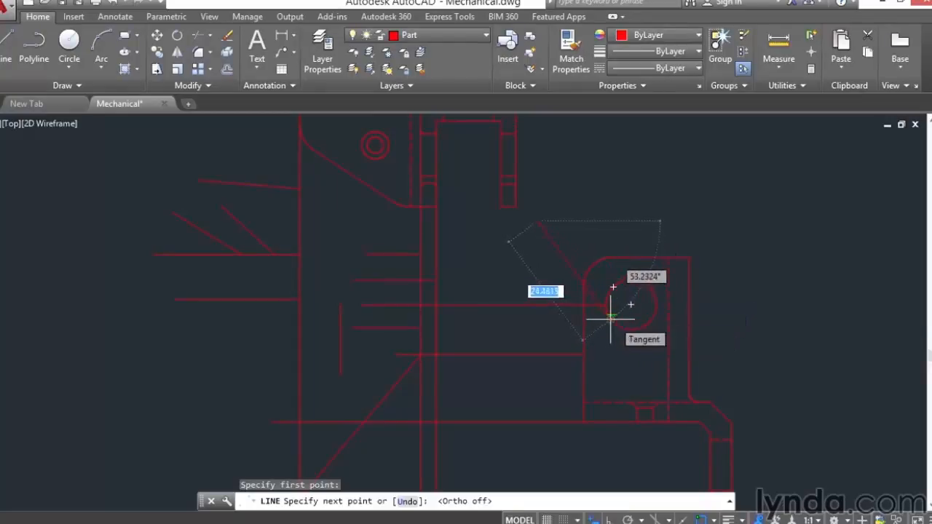
{"action": "left_click", "coordinate": [610, 318]}
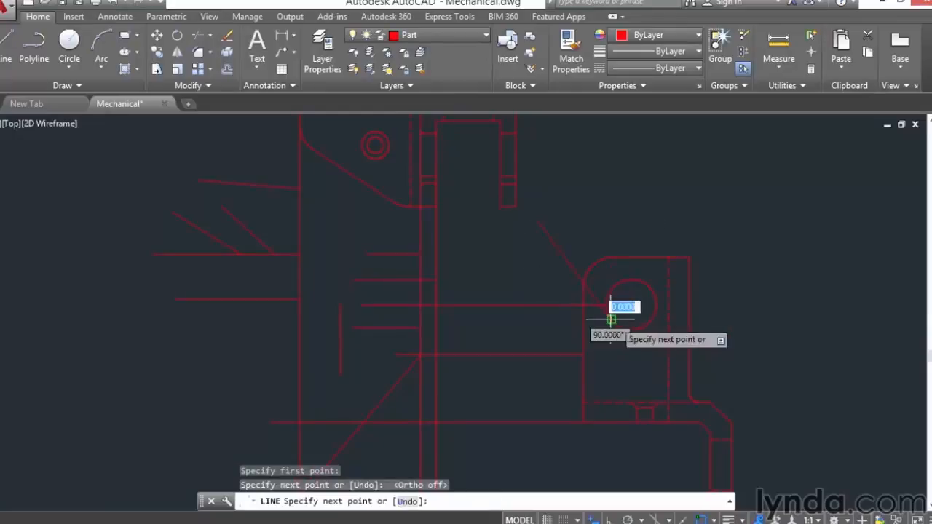
{"action": "key", "text": "Return"}
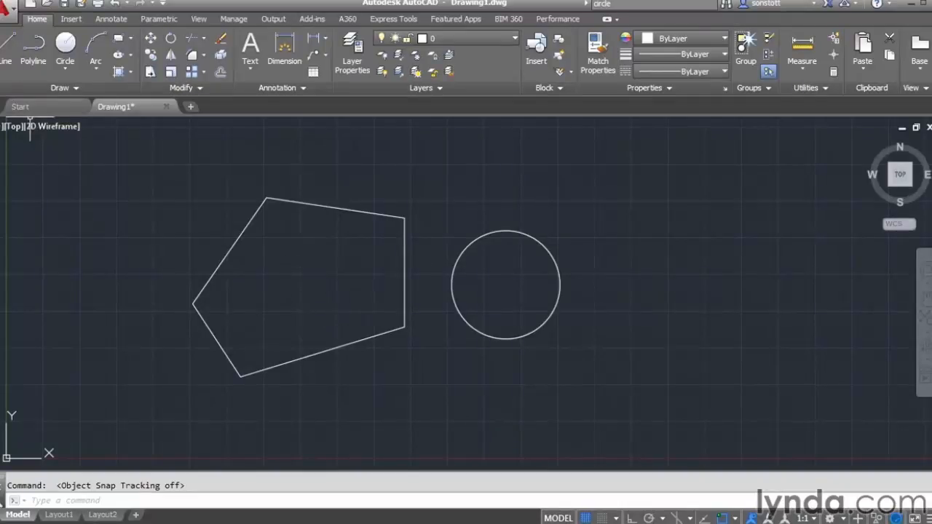
Draw a line from the pentagon's geometric center to the circle's center using one-time Geometric Center and Center snap overrides.
{"action": "left_click", "coordinate": [6, 47]}
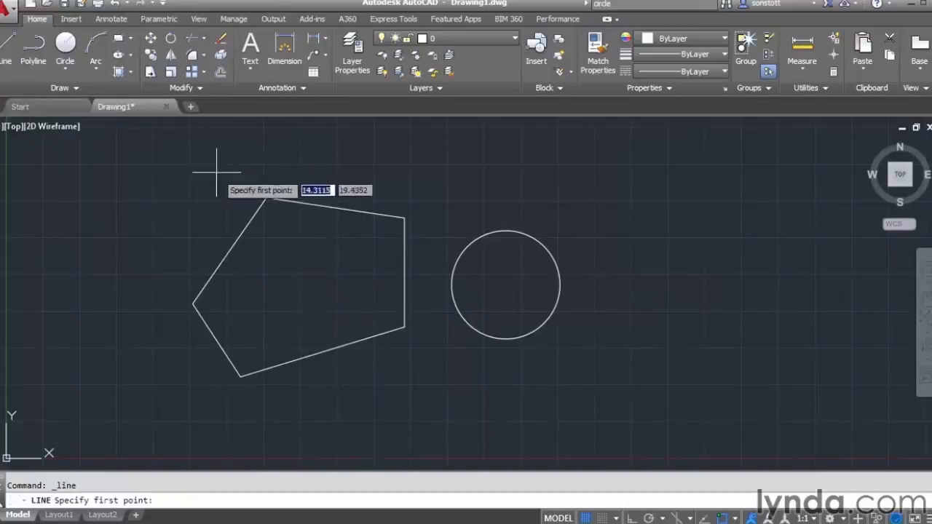
{"action": "right_click", "coordinate": [291, 168], "text": "shift"}
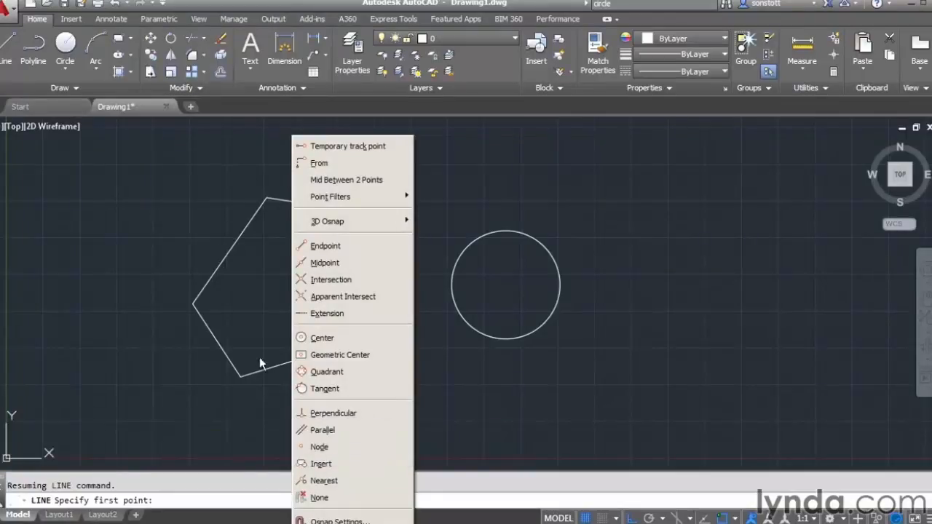
{"action": "left_click", "coordinate": [319, 358]}
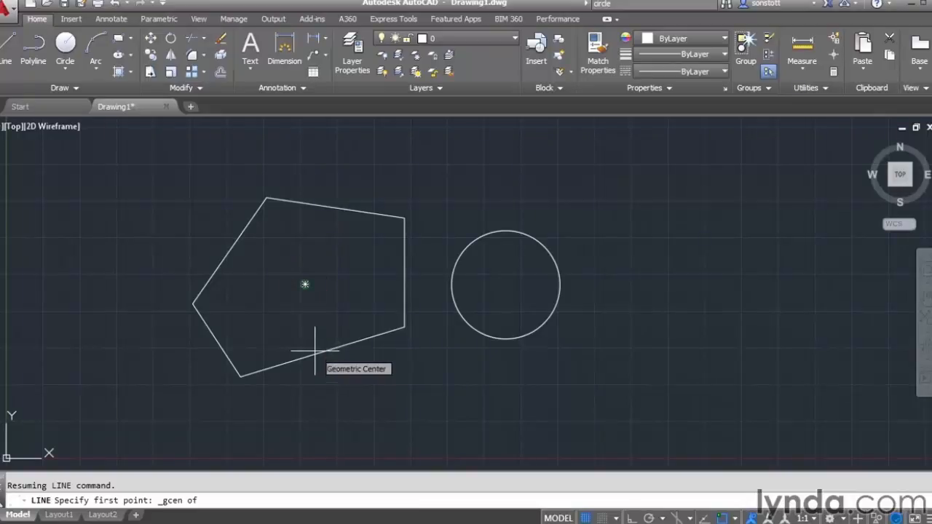
{"action": "left_click", "coordinate": [314, 351]}
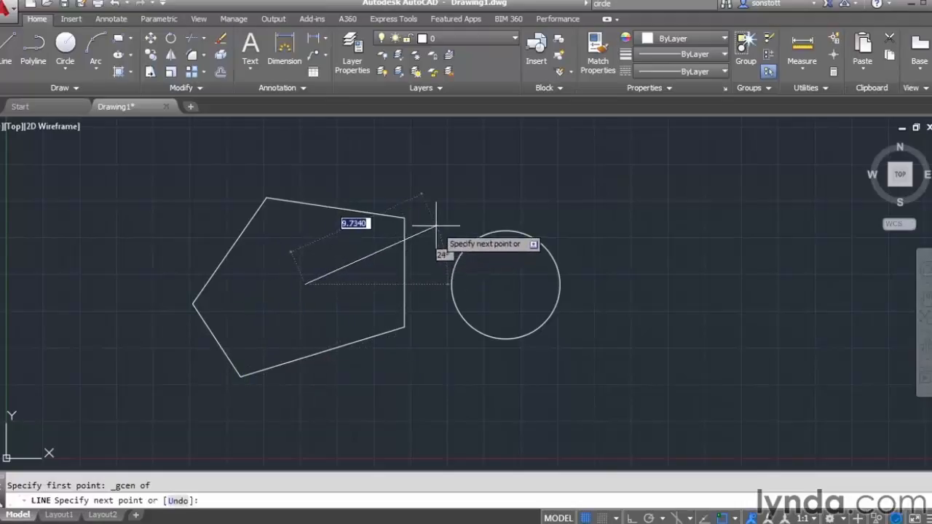
{"action": "right_click", "coordinate": [453, 193], "text": "shift"}
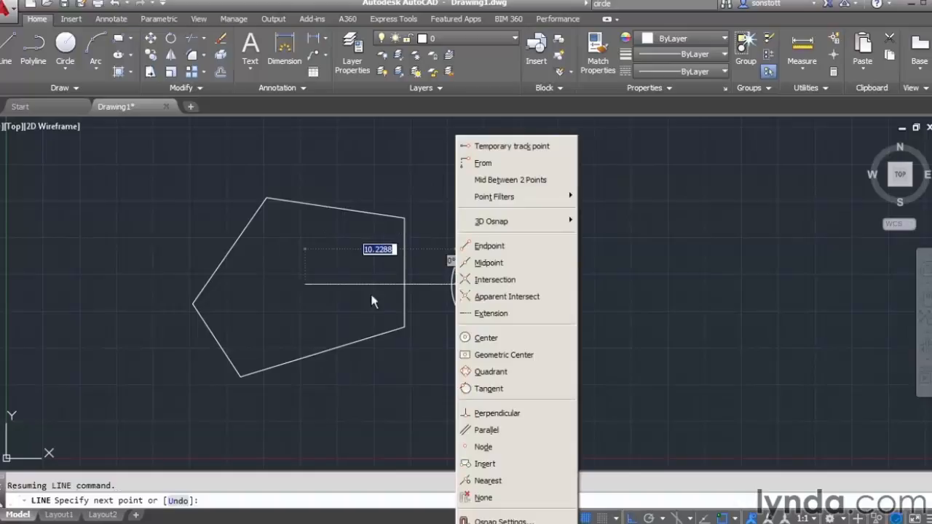
{"action": "left_click", "coordinate": [477, 338]}
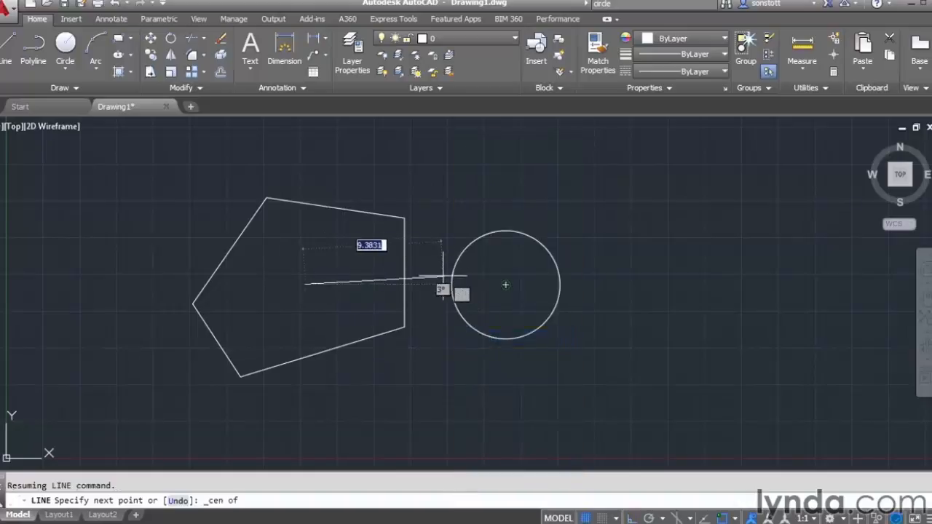
{"action": "left_click", "coordinate": [478, 238]}
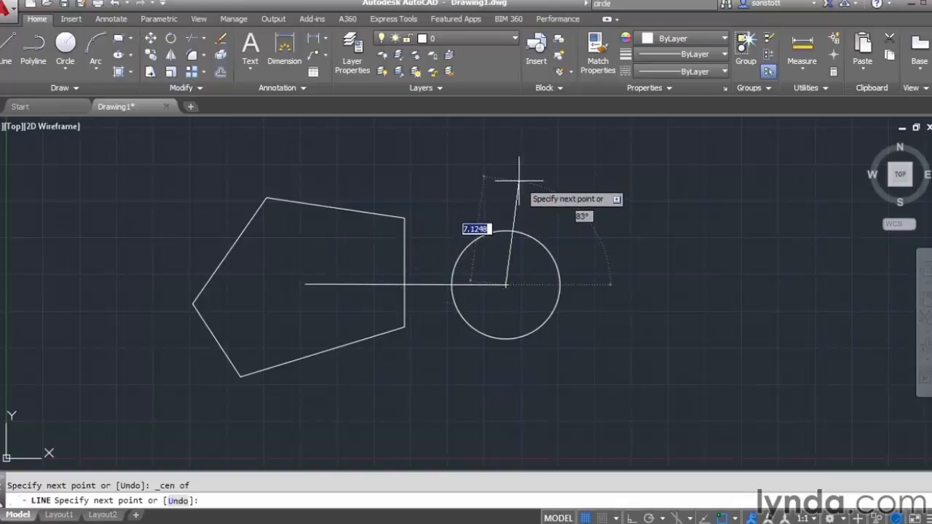
{"action": "key", "text": "Return"}
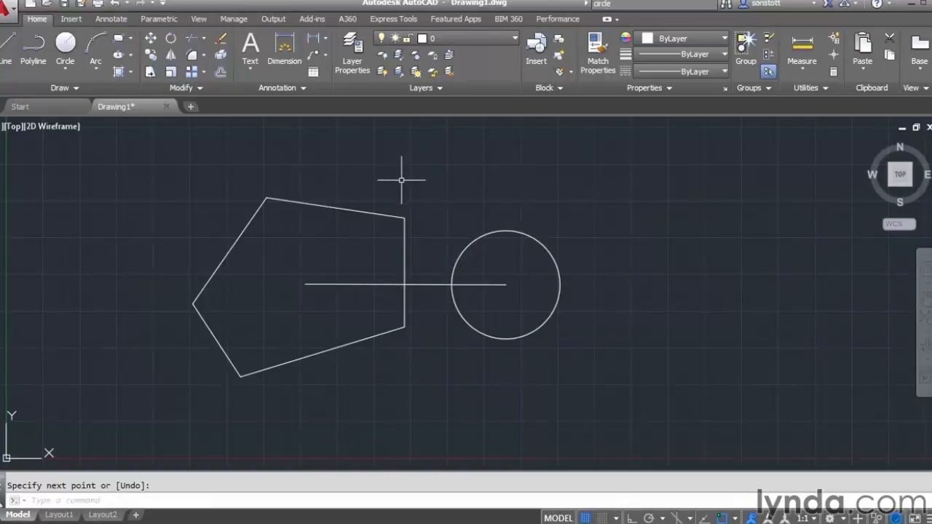
Stretch the pentagon's upper-left edge upward by about 5 units using its midpoint grip, then deselect the shape.
{"action": "left_click", "coordinate": [310, 203]}
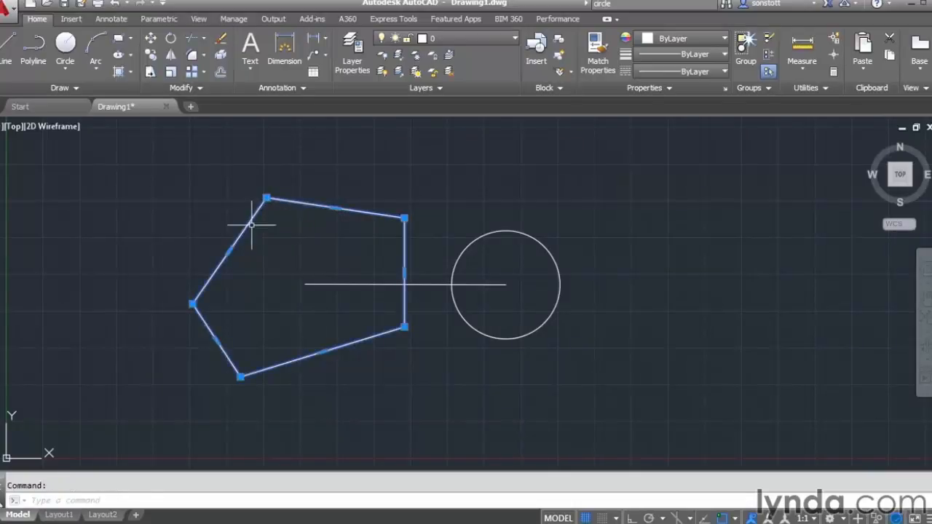
{"action": "left_click", "coordinate": [228, 251]}
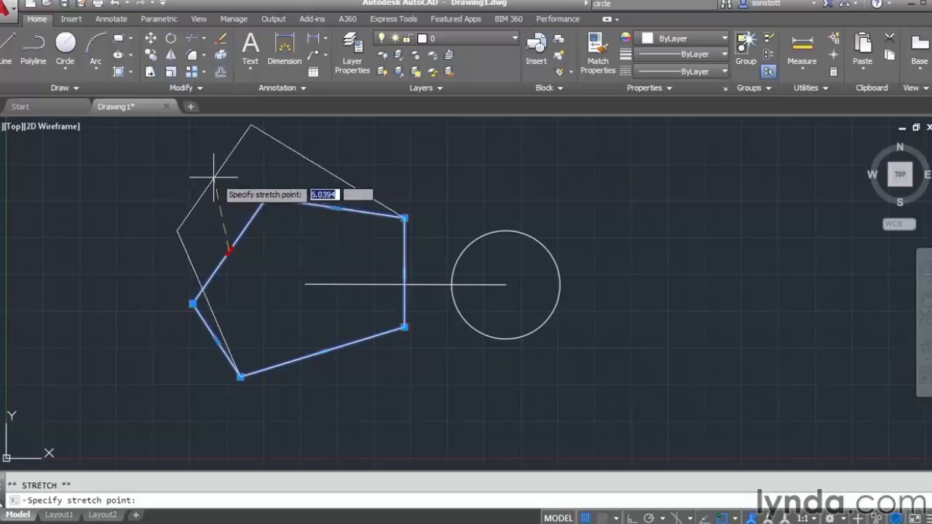
{"action": "left_click", "coordinate": [221, 175]}
{"action": "middle_click_drag", "start_coordinate": [165, 222], "coordinate": [162, 243]}
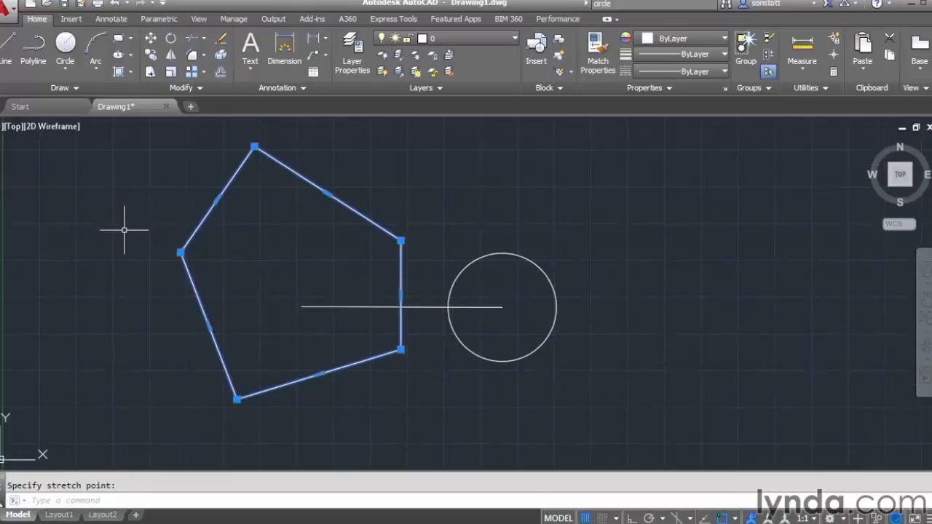
{"action": "key", "text": "Escape"}
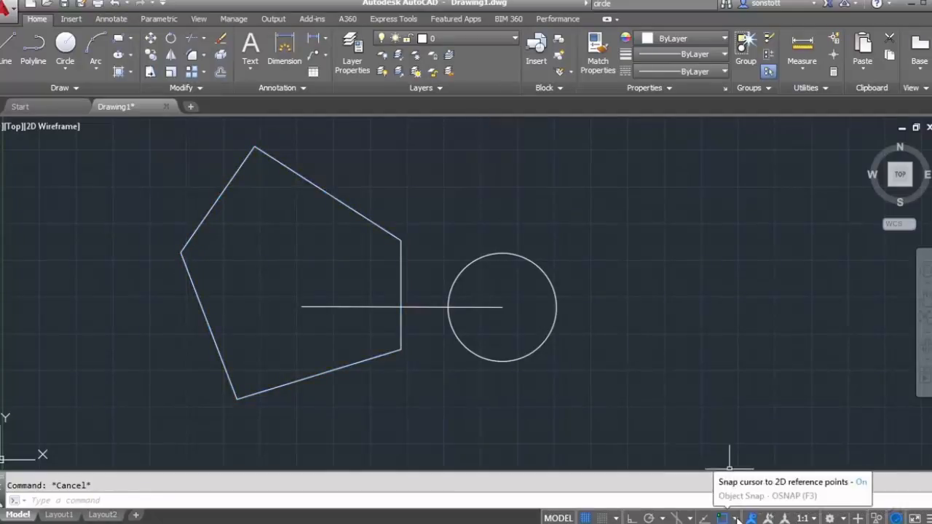
Add Geometric Center to the running object snaps.
{"action": "left_click", "coordinate": [736, 519]}
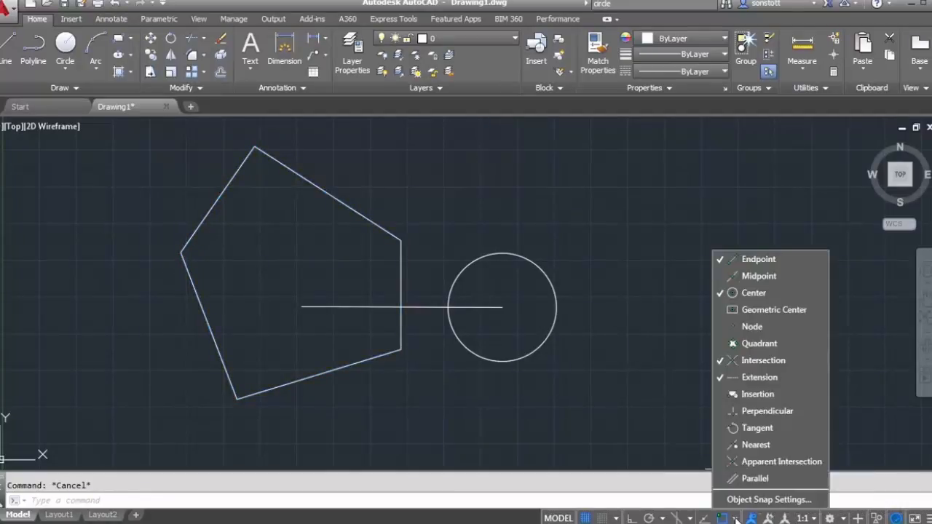
{"action": "left_click", "coordinate": [757, 313]}
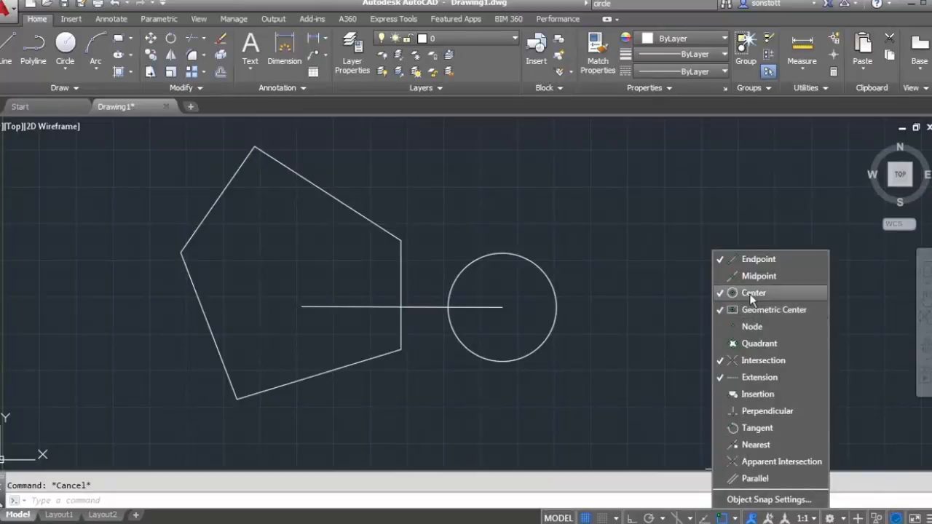
Draw a line from the circle's center to the pentagon's upper-right corner using the running object snaps.
{"action": "left_click", "coordinate": [673, 299]}
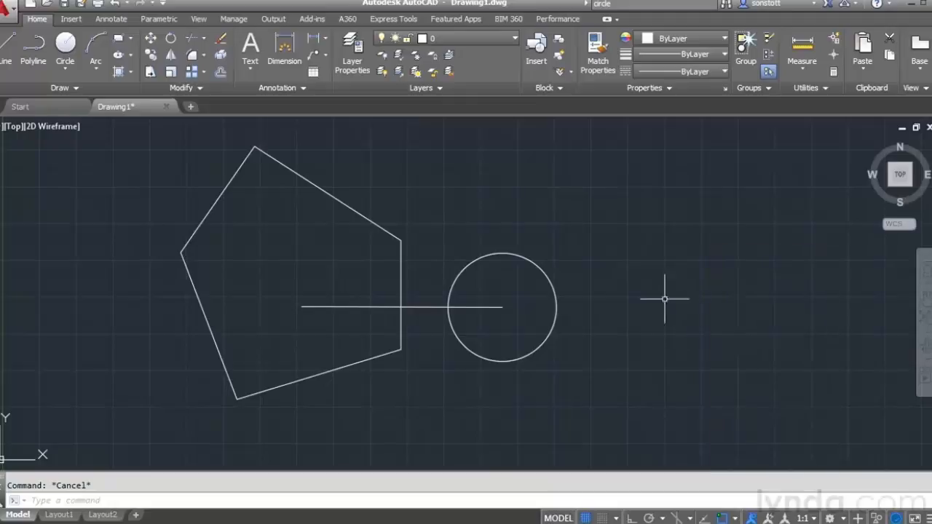
{"action": "left_click", "coordinate": [9, 50]}
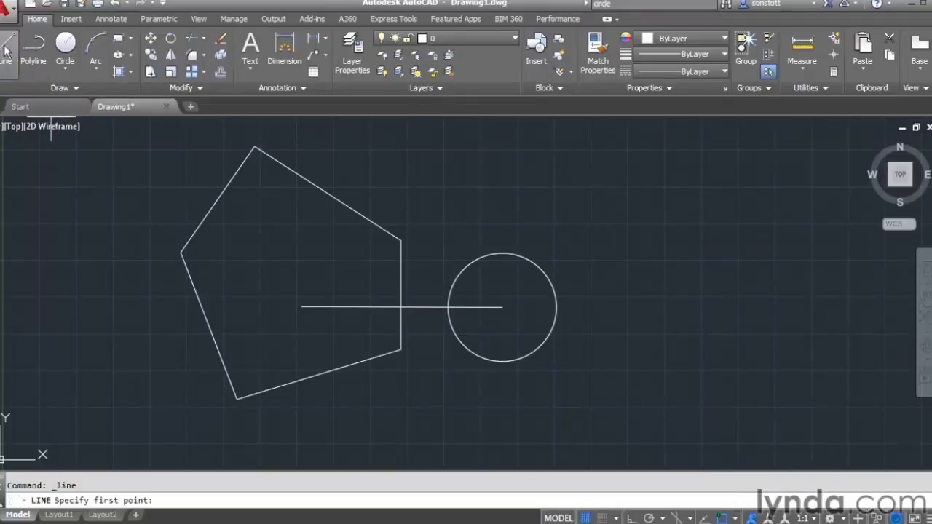
{"action": "left_click", "coordinate": [478, 264]}
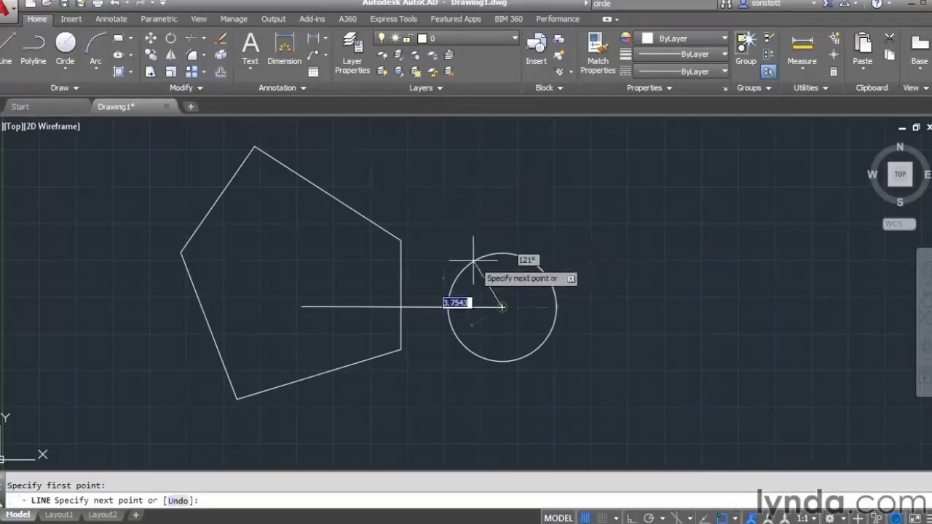
{"action": "left_click", "coordinate": [381, 223]}
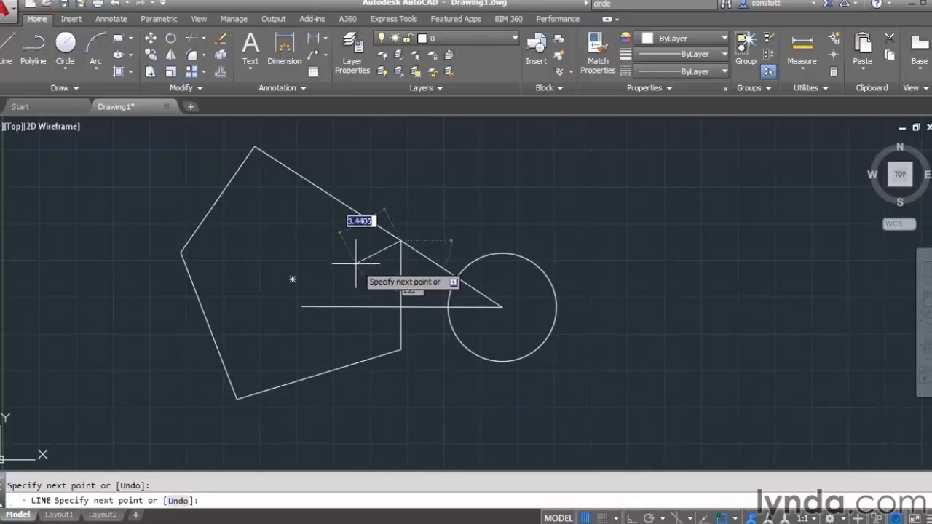
{"action": "key", "text": "Return"}
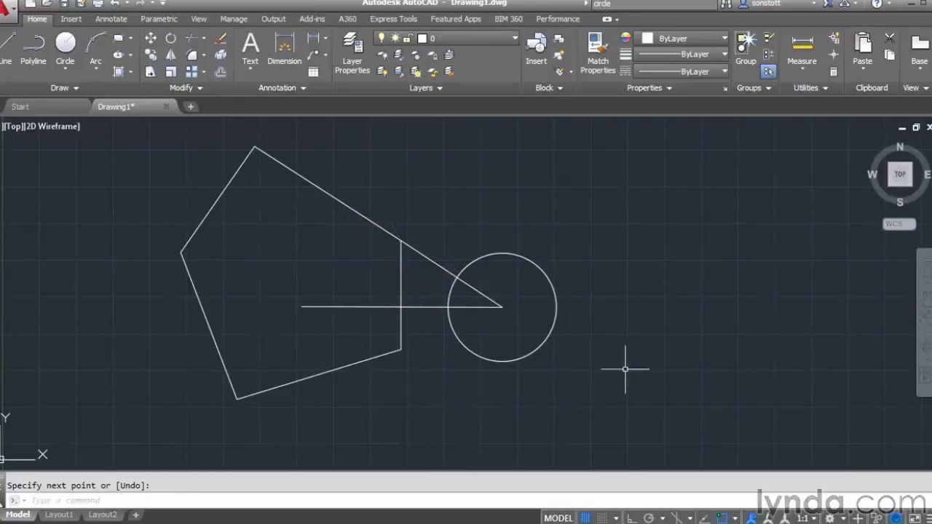
Check the running object snap list, then erase the line between the circle's center and the pentagon's upper-right corner.
{"action": "left_click", "coordinate": [736, 518]}
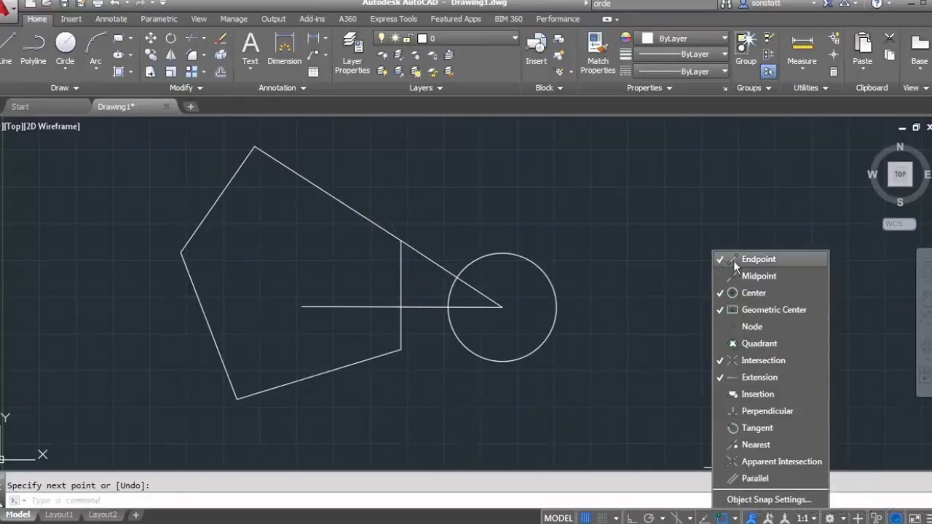
{"action": "left_click", "coordinate": [695, 303]}
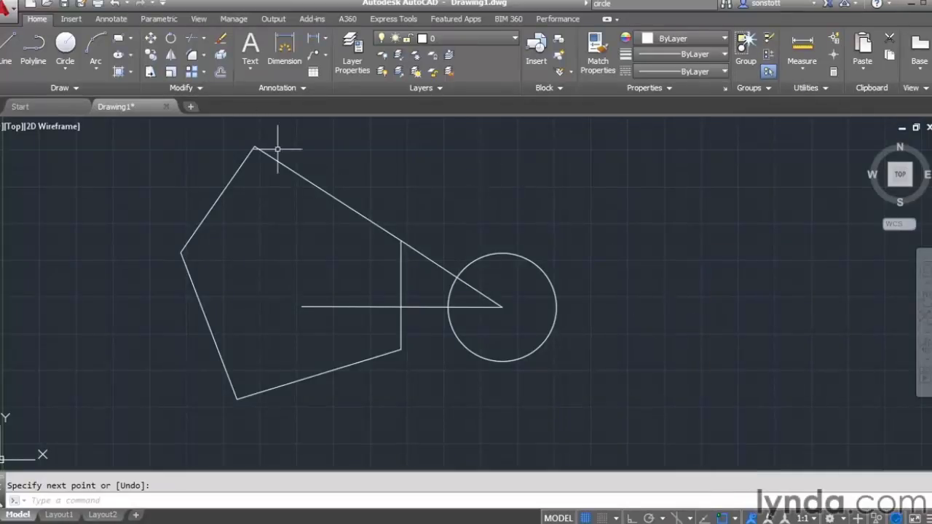
{"action": "left_click", "coordinate": [219, 41]}
{"action": "left_click", "coordinate": [423, 255]}
{"action": "key", "text": "Return"}
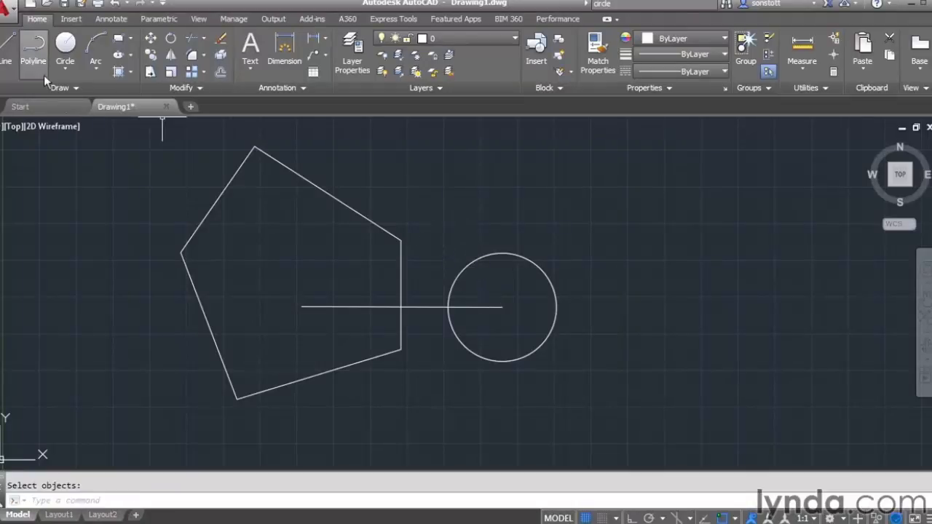
Draw a line from the circle's center to the reshaped pentagon's geometric center using the running snaps.
{"action": "left_click", "coordinate": [8, 57]}
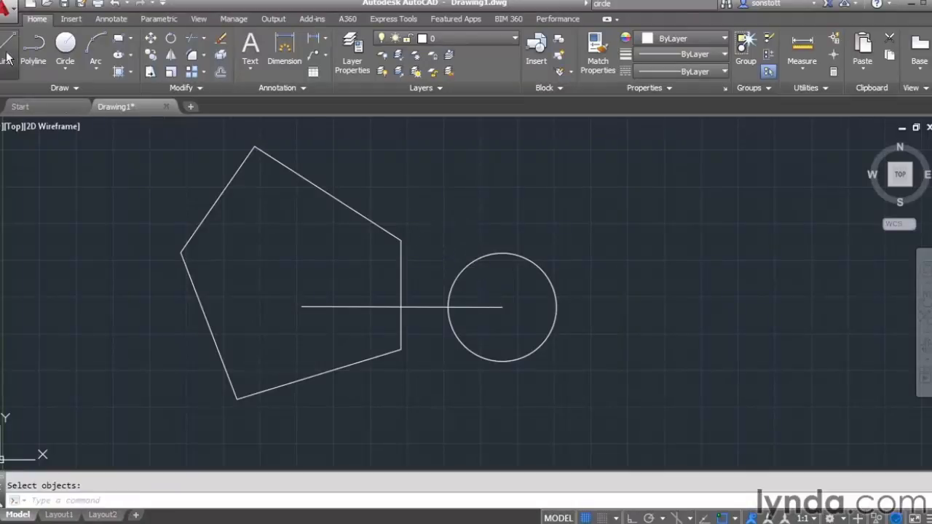
{"action": "left_click", "coordinate": [498, 254]}
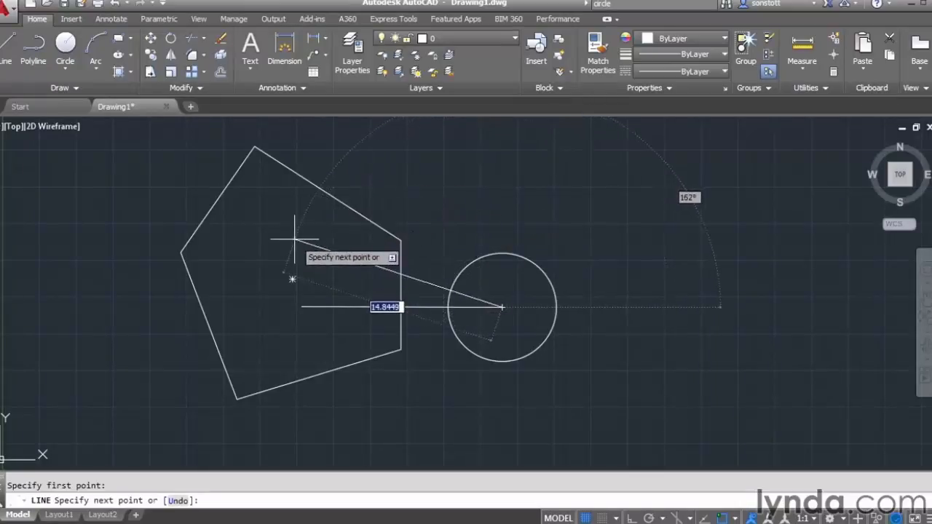
{"action": "left_click", "coordinate": [292, 278]}
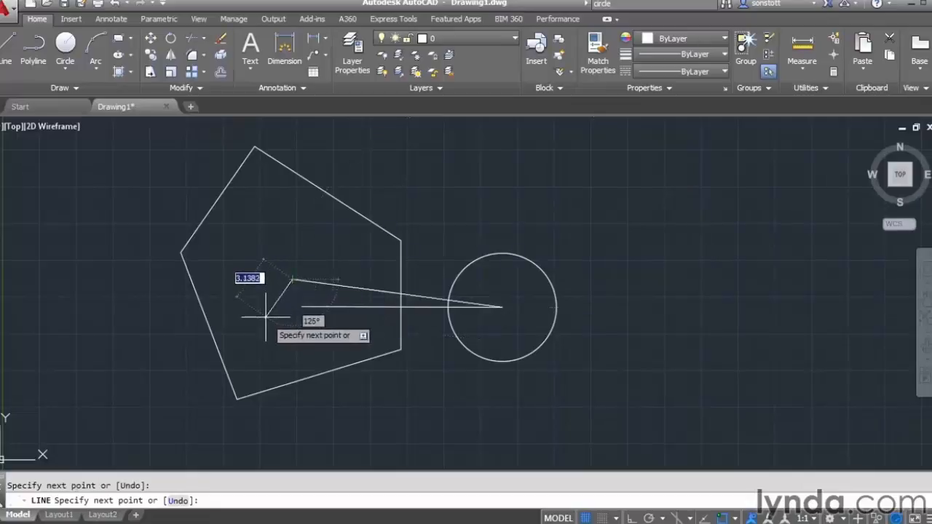
{"action": "key", "text": "Return"}
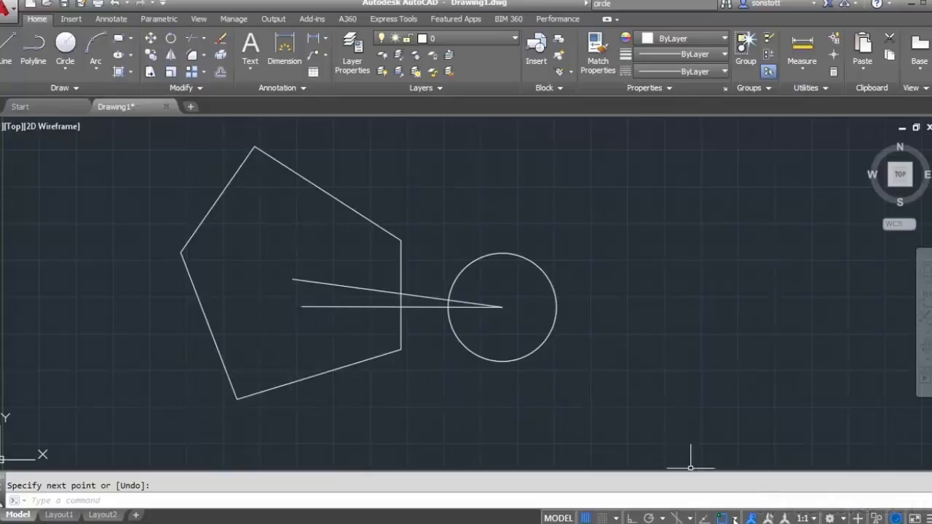
Review the object snap modes in the Drafting Settings and leave them unchanged.
{"action": "left_click", "coordinate": [736, 518]}
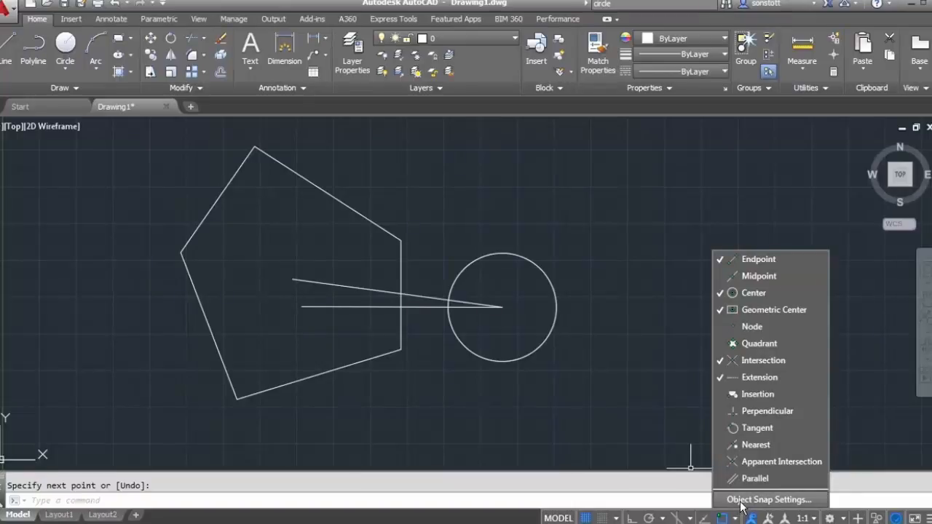
{"action": "left_click", "coordinate": [742, 500]}
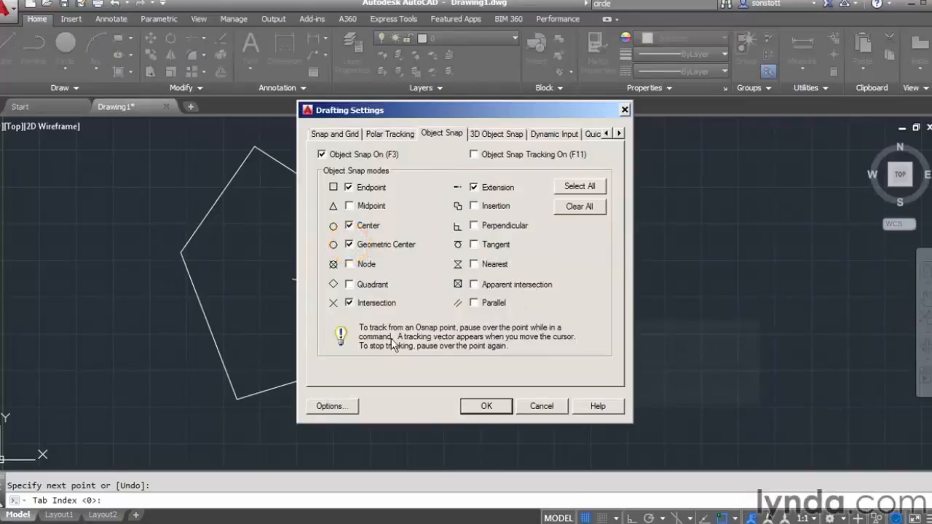
{"action": "left_click", "coordinate": [540, 406]}
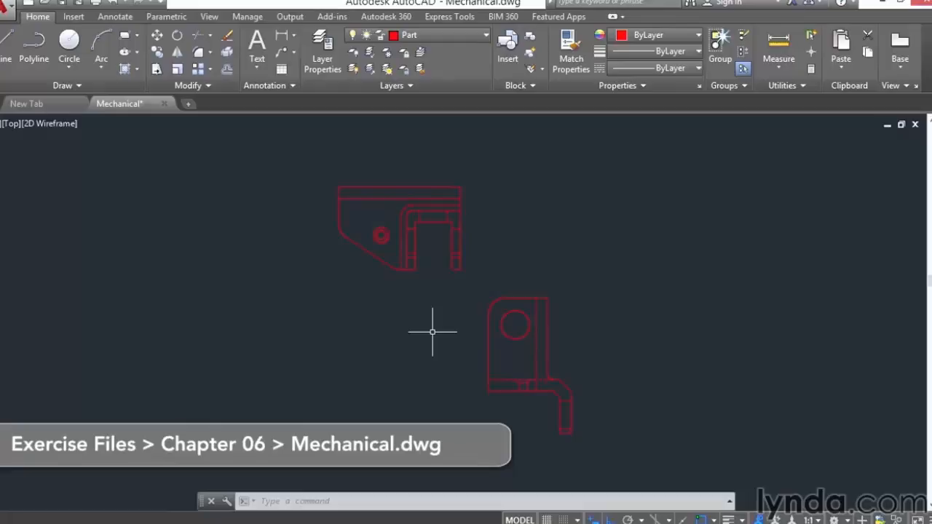
Draw a 10-unit horizontal construction line leftward from the lower end of the lower bracket's rounded corner.
{"action": "scroll", "coordinate": [434, 331], "scroll_direction": "up", "scroll_amount": 2}
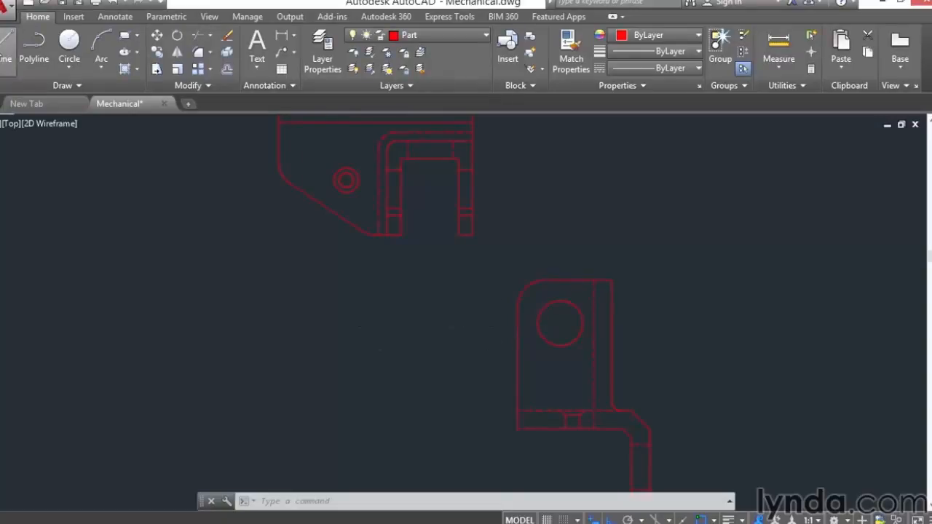
{"action": "left_click", "coordinate": [7, 47]}
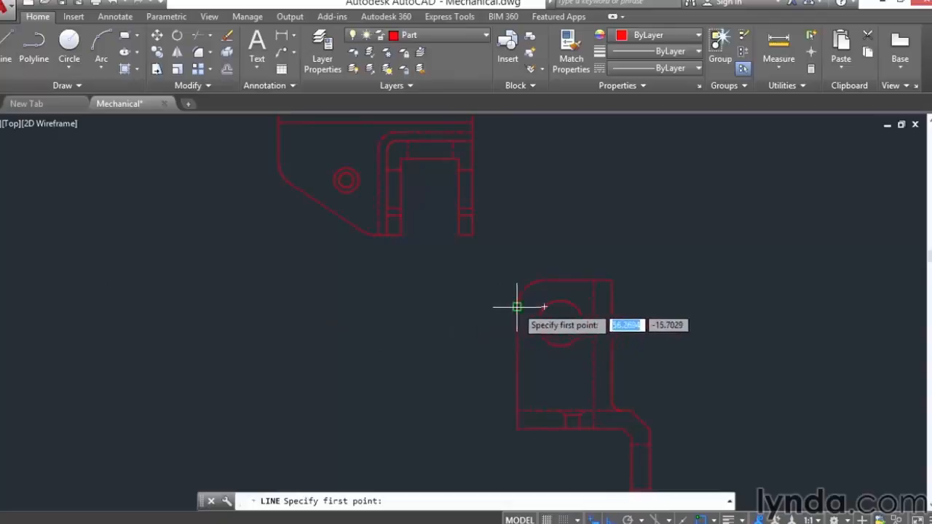
{"action": "left_click", "coordinate": [516, 306]}
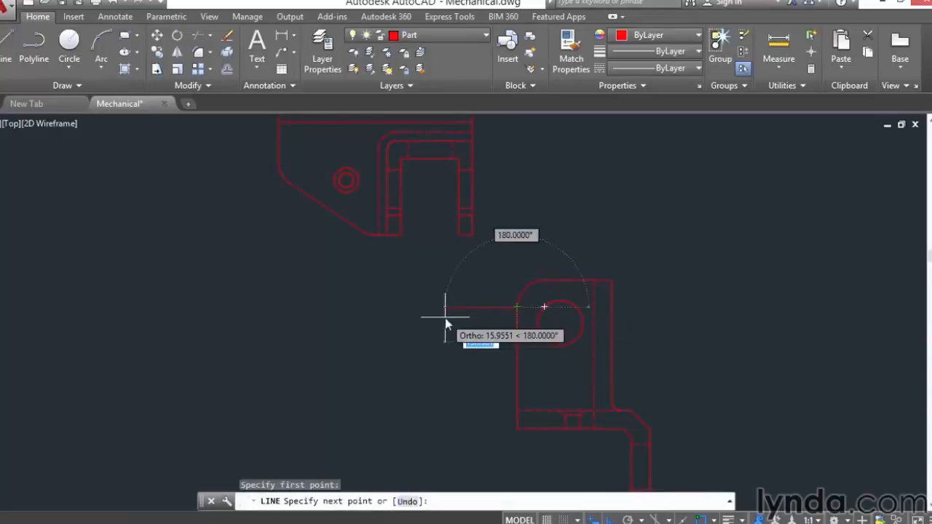
{"action": "type", "text": "10"}
{"action": "key", "text": "Return"}
{"action": "key", "text": "Return"}
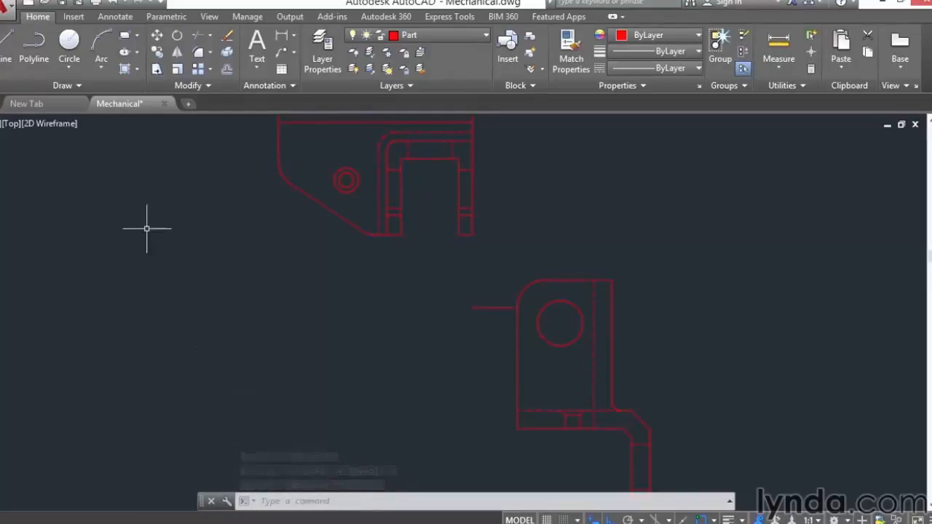
Draw a rectangle extending down and left from the free end of the construction line.
{"action": "left_click", "coordinate": [124, 34]}
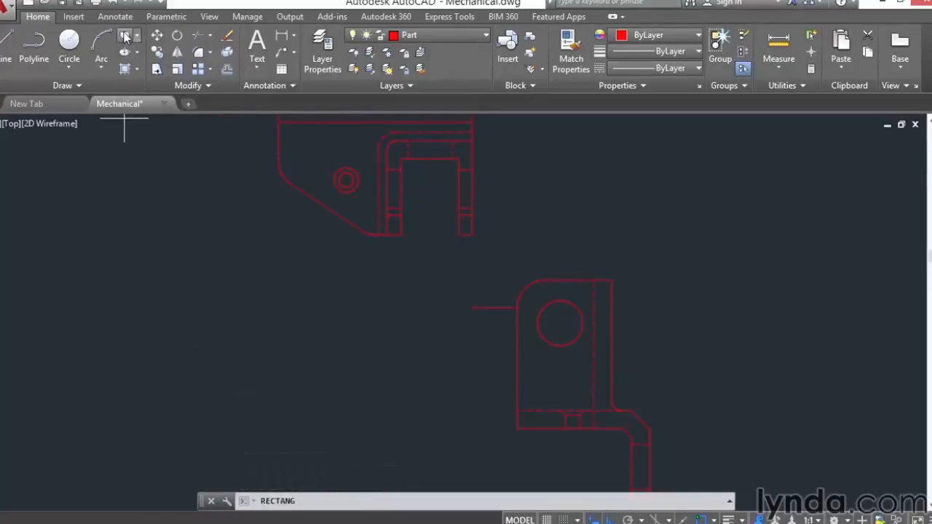
{"action": "left_click", "coordinate": [474, 308]}
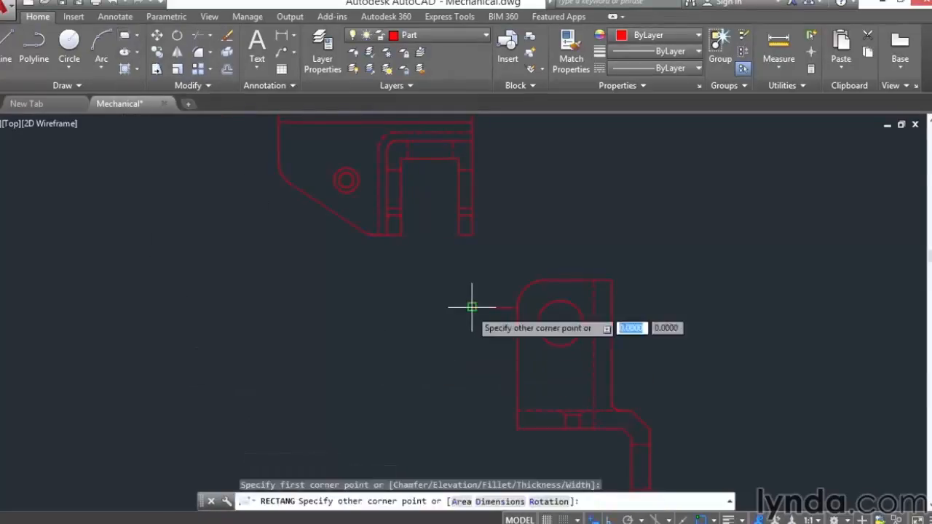
{"action": "left_click", "coordinate": [287, 418]}
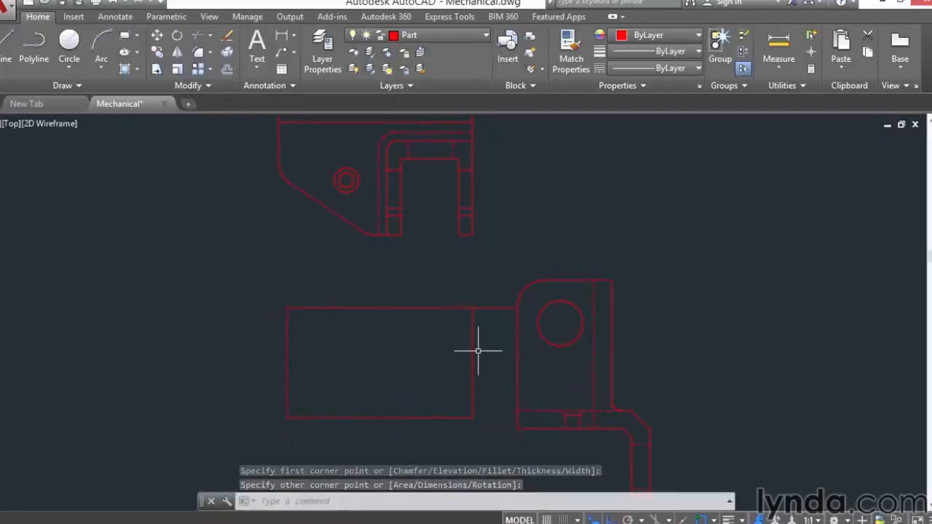
Delete the 10-unit construction line and erase the rectangle beside the bracket.
{"action": "left_click", "coordinate": [493, 307]}
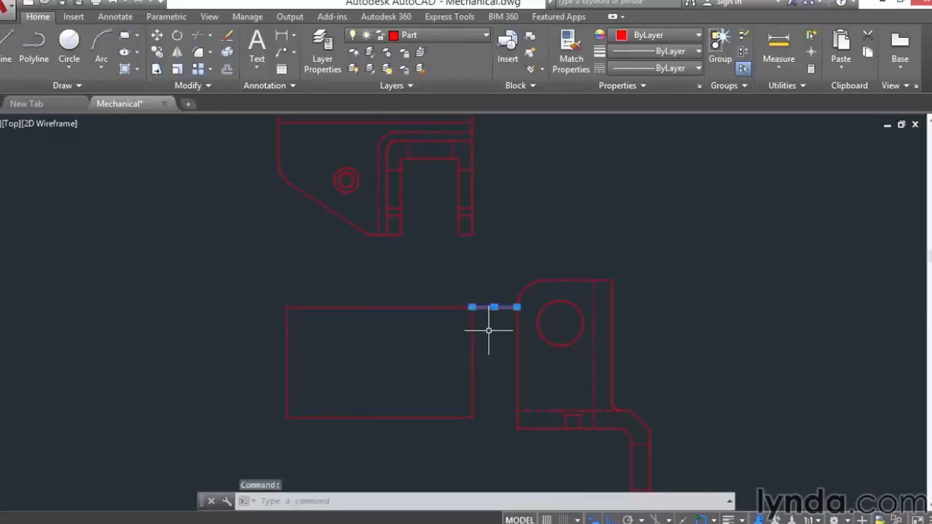
{"action": "key", "text": "Delete"}
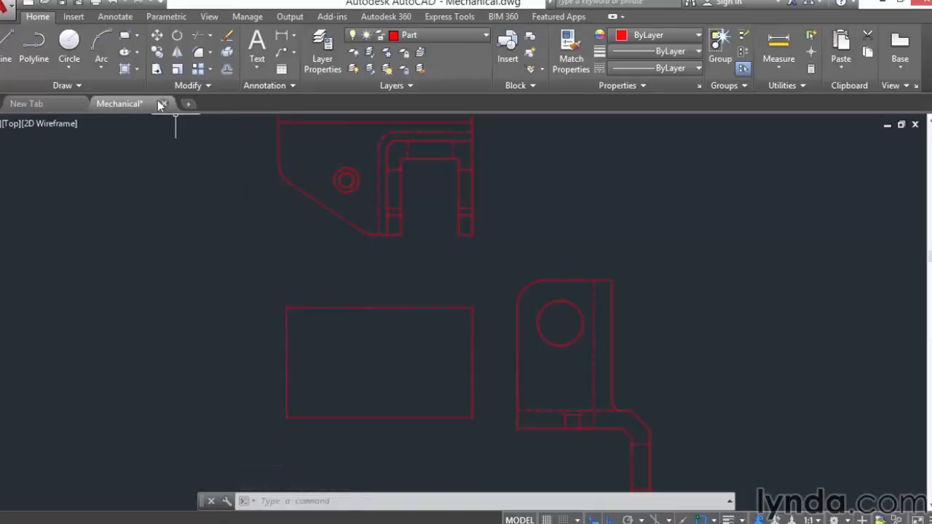
{"action": "left_click", "coordinate": [226, 37]}
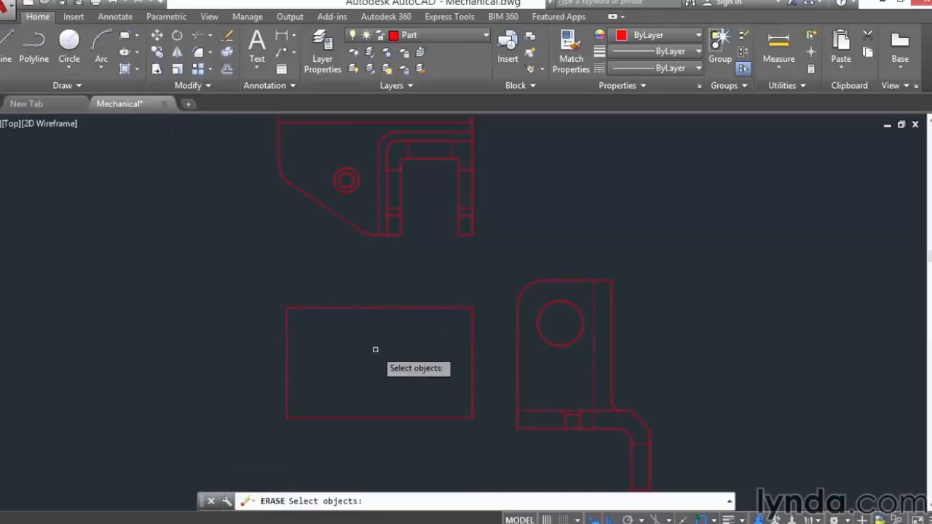
{"action": "left_click", "coordinate": [376, 309]}
{"action": "key", "text": "Return"}
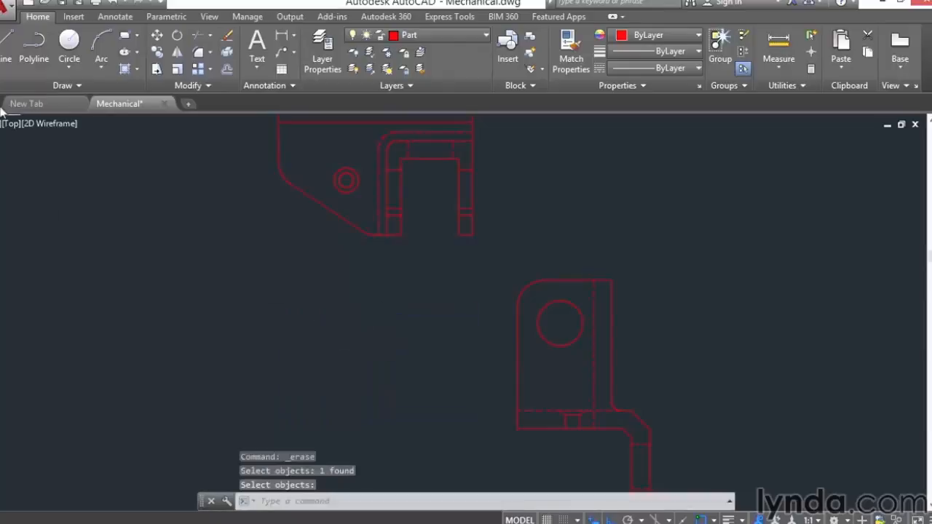
Draw a vertical line downward, starting it with the From snap at offset @-10,0 from the lower end of the bracket's rounded corner.
{"action": "left_click", "coordinate": [9, 48]}
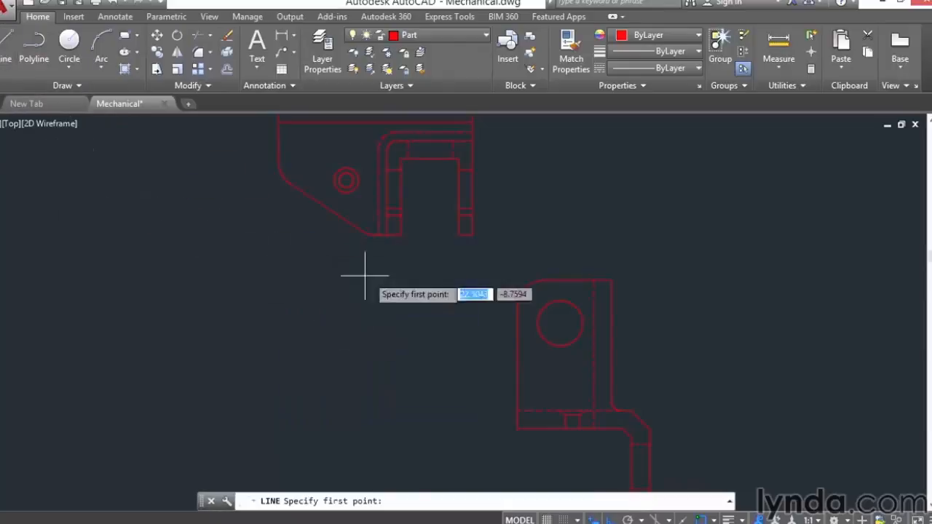
{"action": "right_click", "coordinate": [480, 309], "text": "shift"}
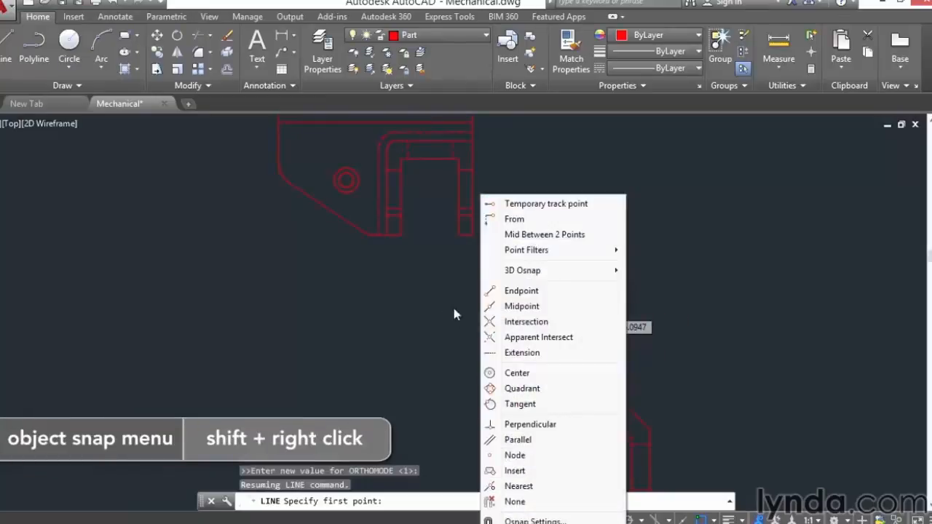
{"action": "left_click", "coordinate": [515, 220]}
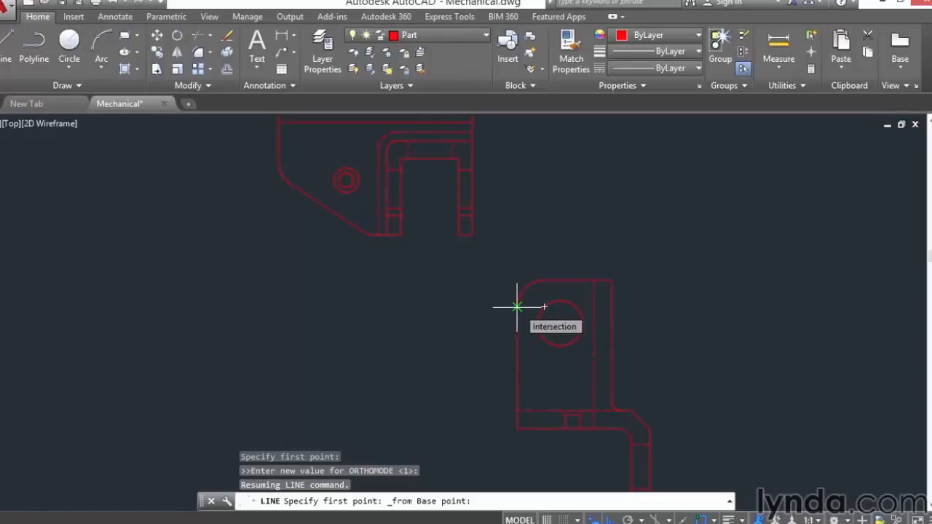
{"action": "left_click", "coordinate": [517, 307]}
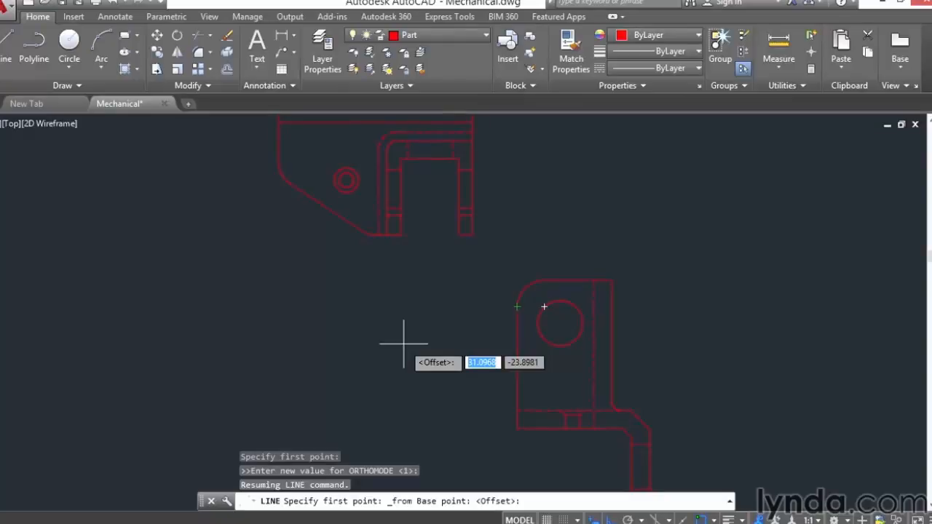
{"action": "type", "text": "@"}
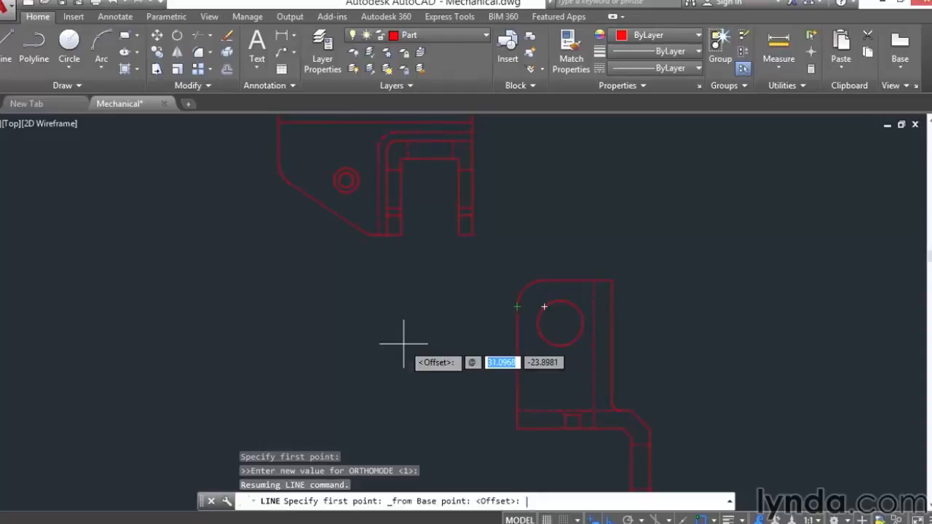
{"action": "type", "text": "-10"}
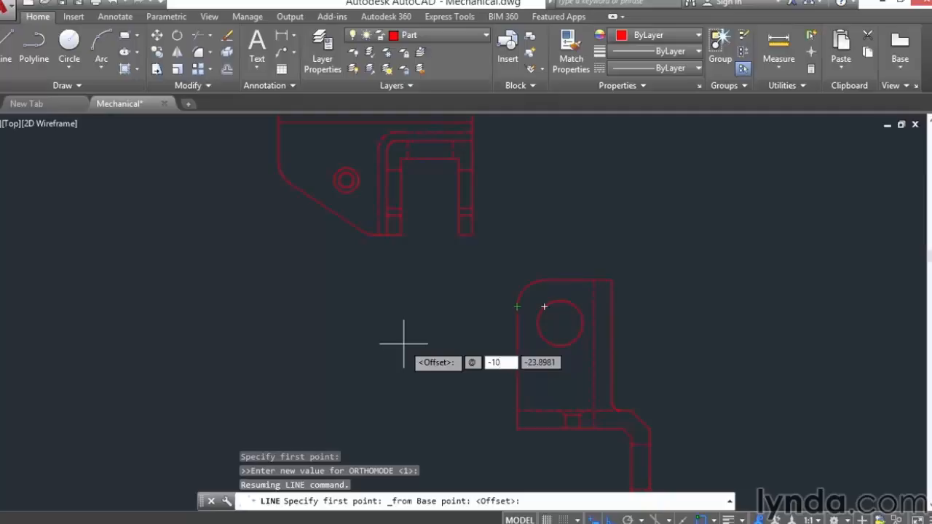
{"action": "key", "text": "Tab"}
{"action": "type", "text": "0"}
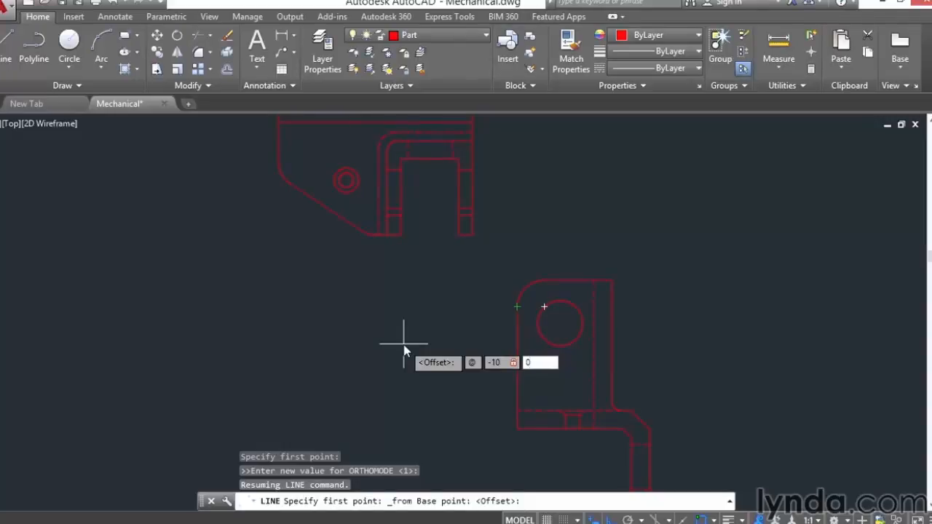
{"action": "key", "text": "Return"}
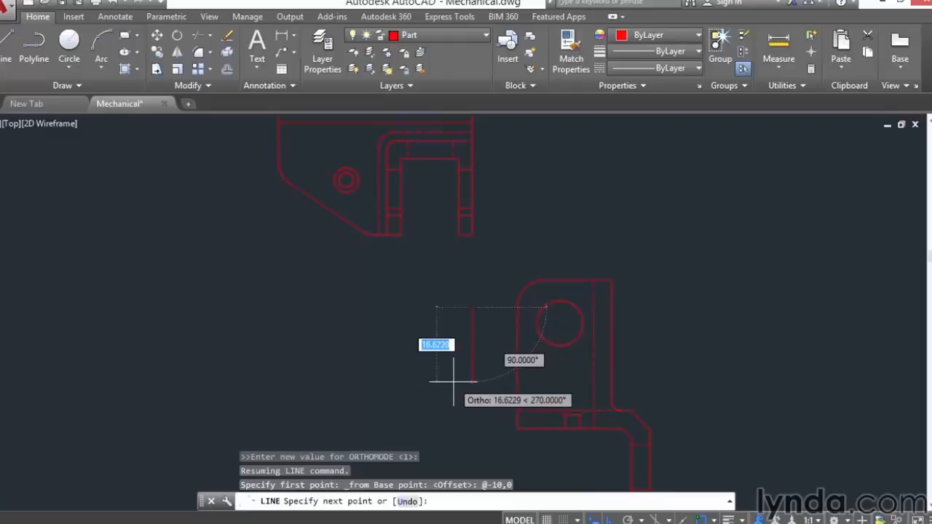
{"action": "left_click", "coordinate": [458, 439]}
{"action": "key", "text": "Return"}
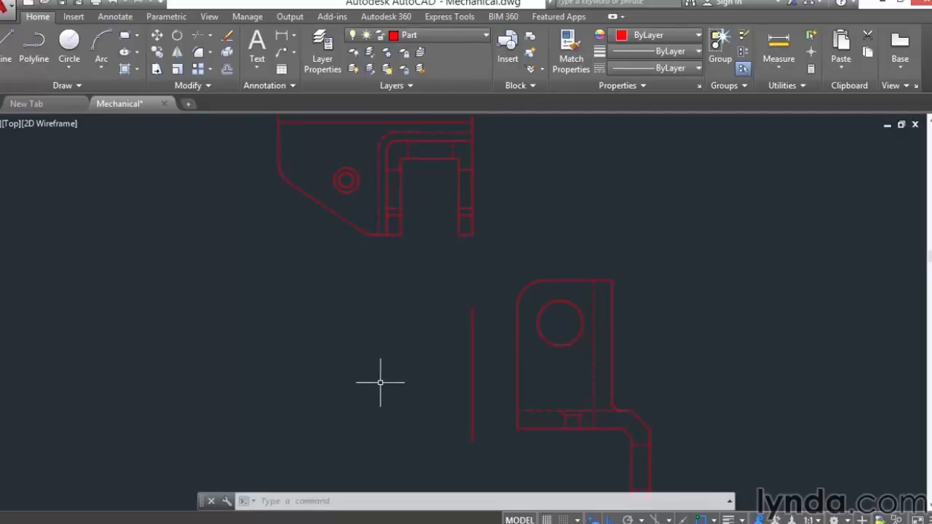
Erase the vertical line between the two brackets.
{"action": "left_click", "coordinate": [227, 42]}
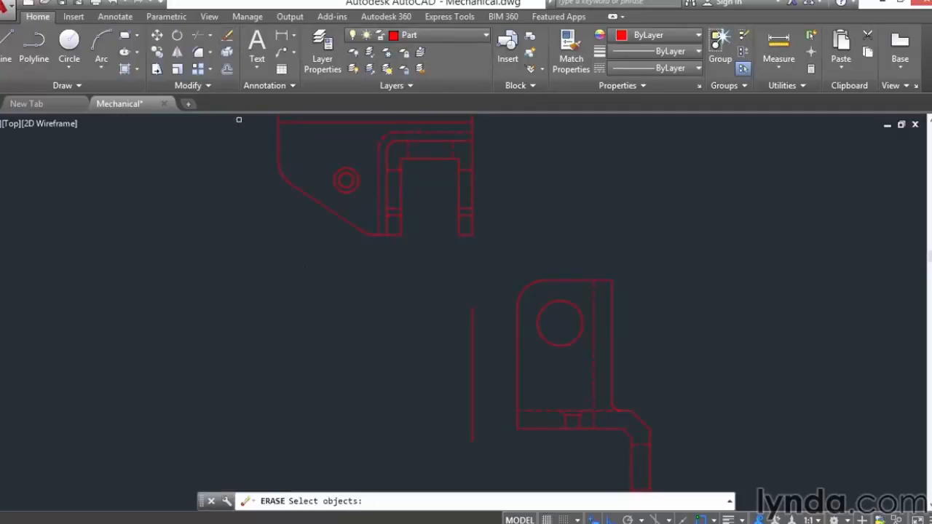
{"action": "left_click", "coordinate": [471, 313]}
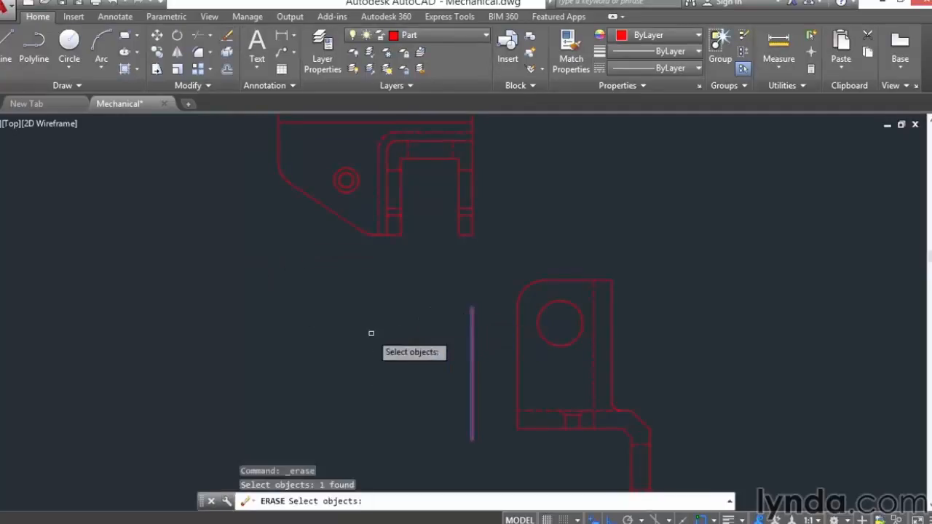
{"action": "key", "text": "Return"}
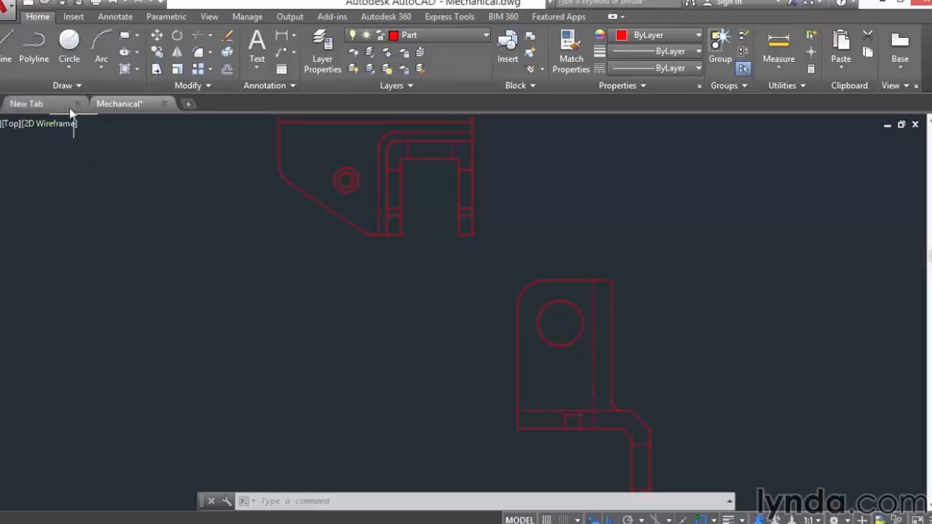
Draw a vertical infinite construction line through the outer lower-right corner of the upper bracket's right leg.
{"action": "left_click", "coordinate": [54, 87]}
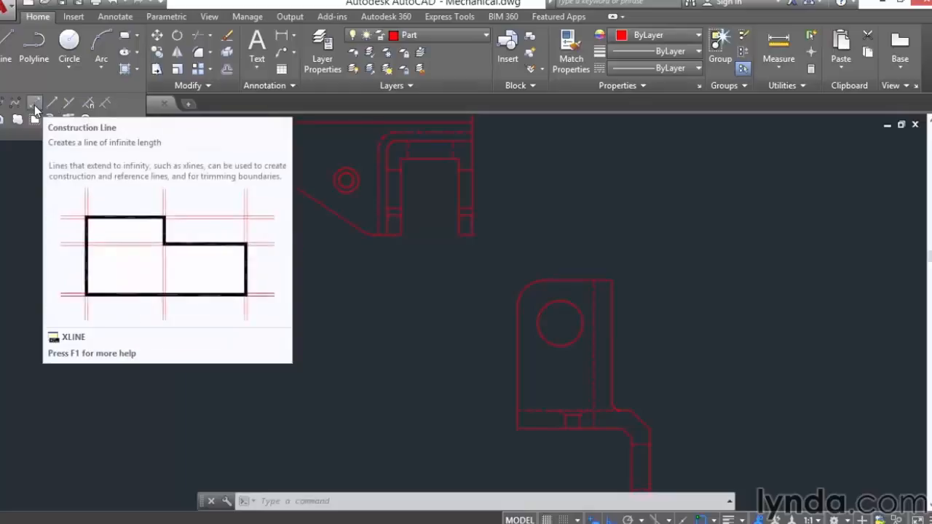
{"action": "left_click", "coordinate": [34, 107]}
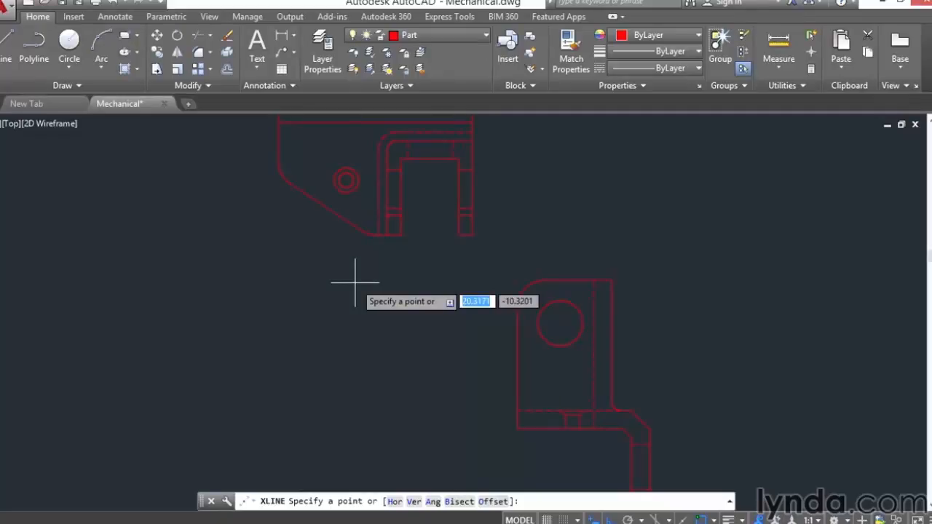
{"action": "left_click", "coordinate": [472, 235]}
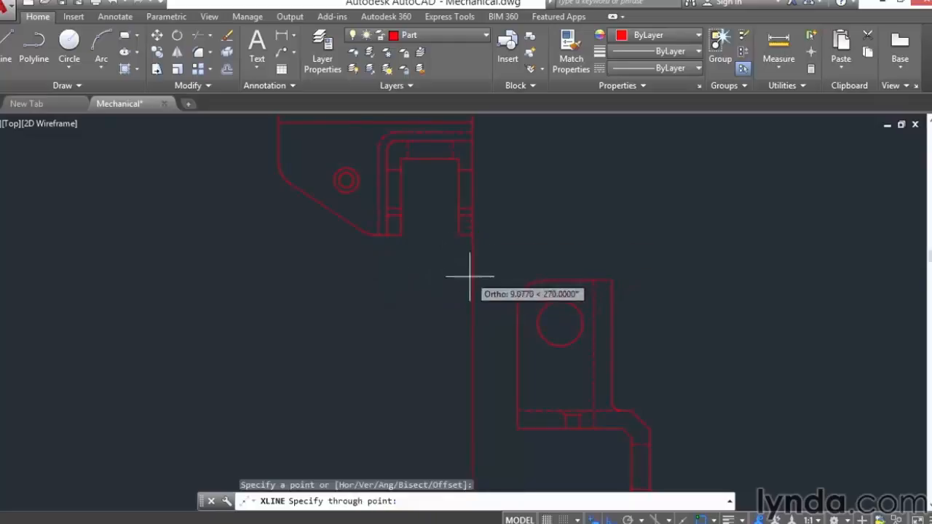
{"action": "left_click", "coordinate": [458, 317]}
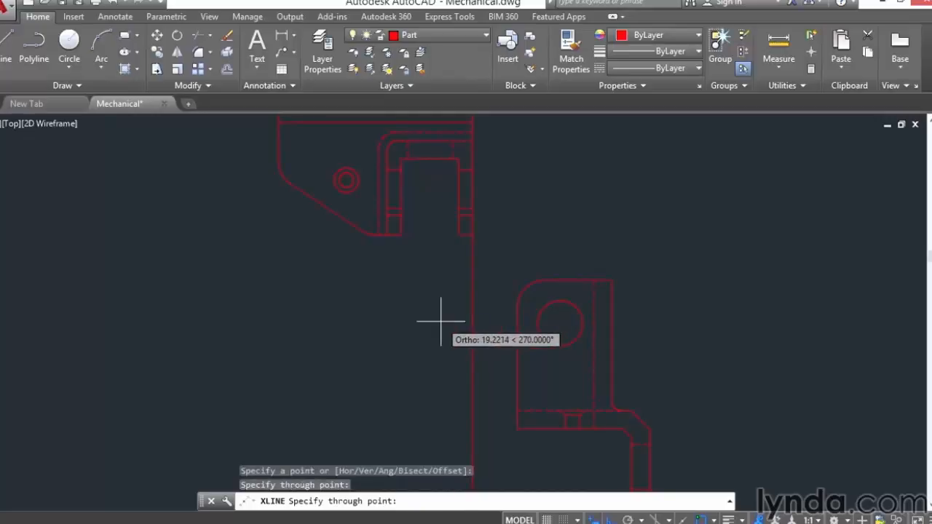
{"action": "key", "text": "Return"}
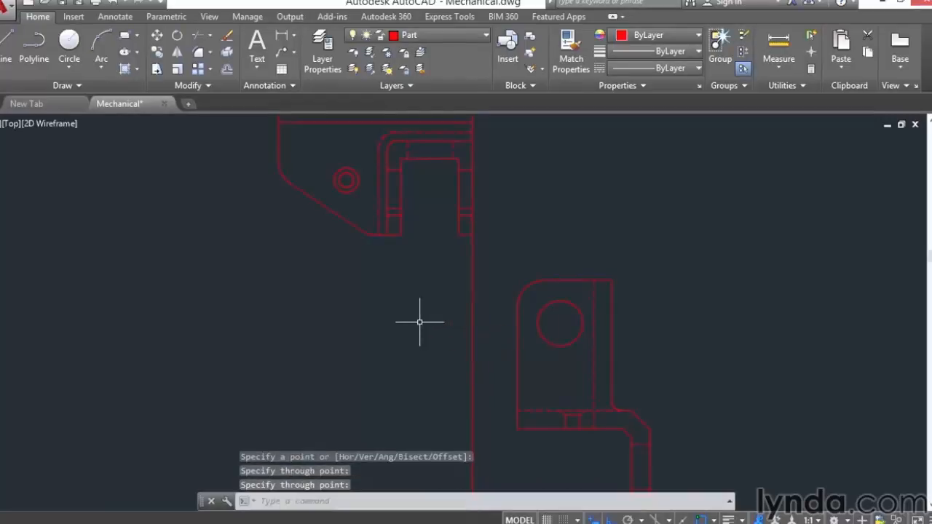
Offset the vertical construction line to the left by the upper bracket's right leg width, picking the leg's two lower corners as the distance.
{"action": "scroll", "coordinate": [423, 309], "scroll_direction": "down", "scroll_amount": 5}
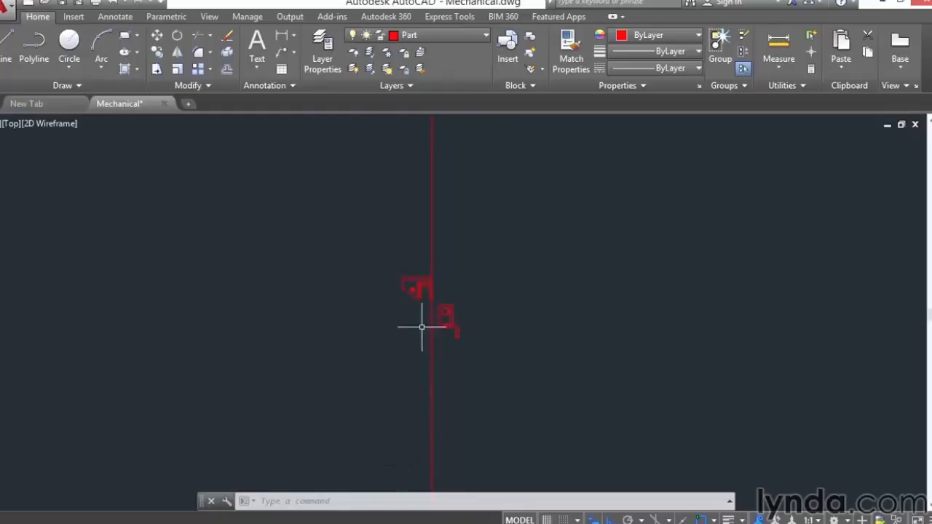
{"action": "scroll", "coordinate": [424, 319], "scroll_direction": "up", "scroll_amount": 1}
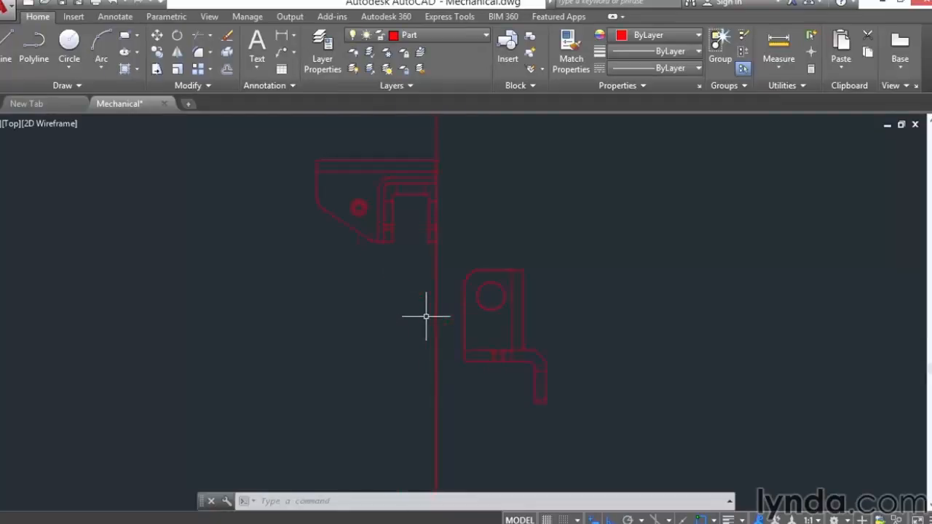
{"action": "middle_click_drag", "start_coordinate": [416, 293], "coordinate": [409, 308]}
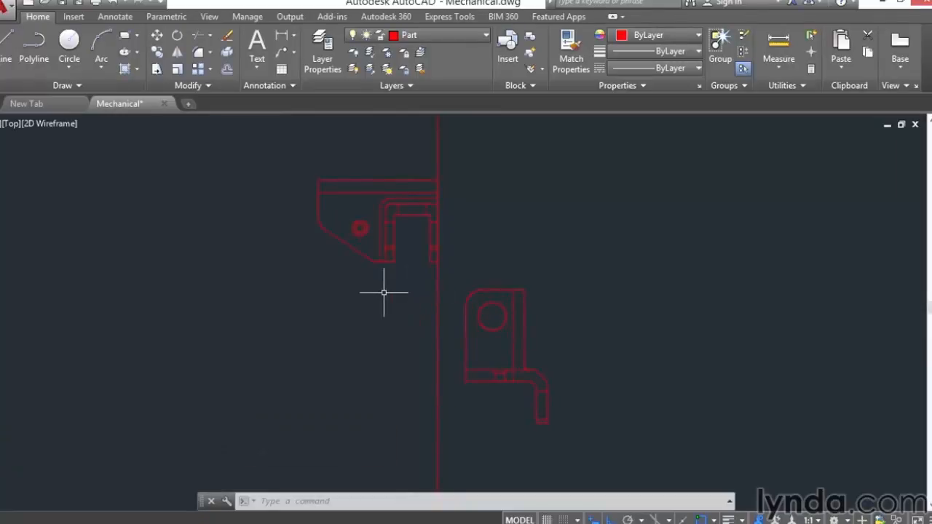
{"action": "left_click", "coordinate": [226, 69]}
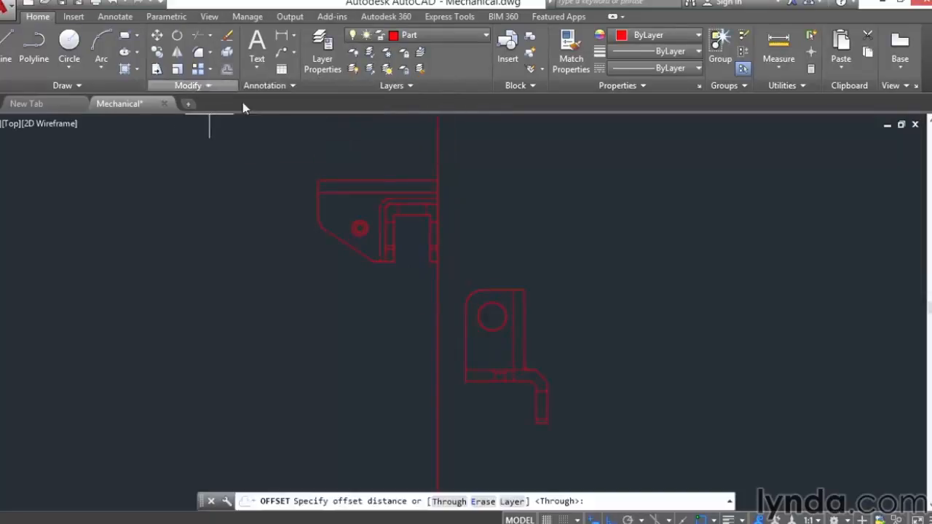
{"action": "scroll", "coordinate": [422, 258], "scroll_direction": "up", "scroll_amount": 2}
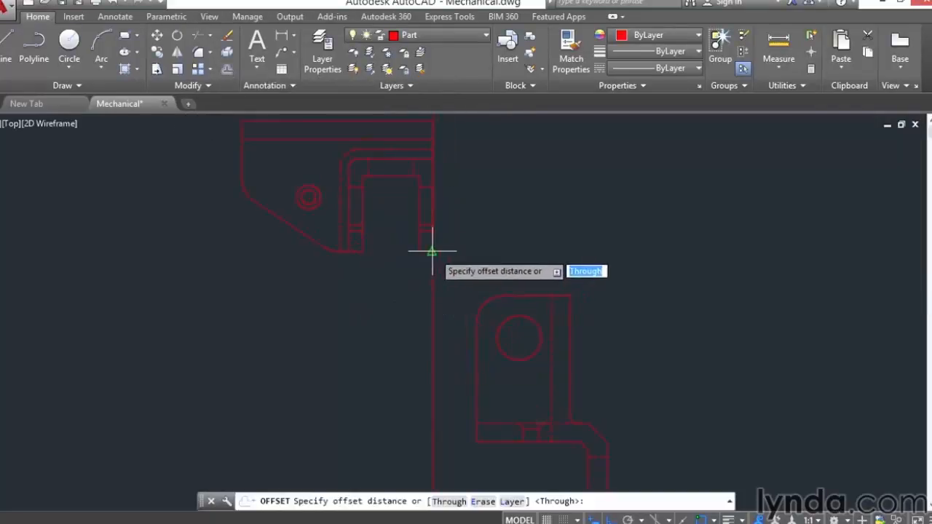
{"action": "left_click", "coordinate": [432, 251]}
{"action": "left_click", "coordinate": [416, 255]}
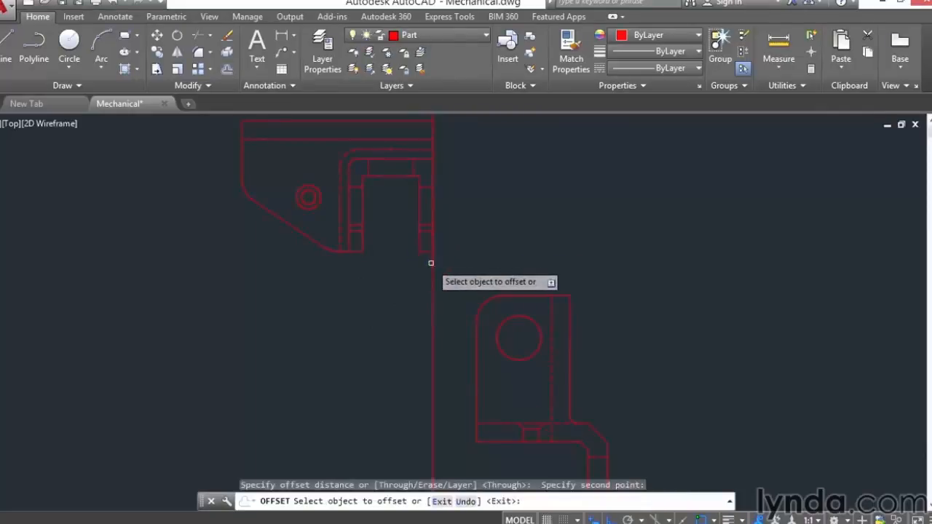
{"action": "left_click", "coordinate": [432, 264]}
{"action": "left_click", "coordinate": [376, 274]}
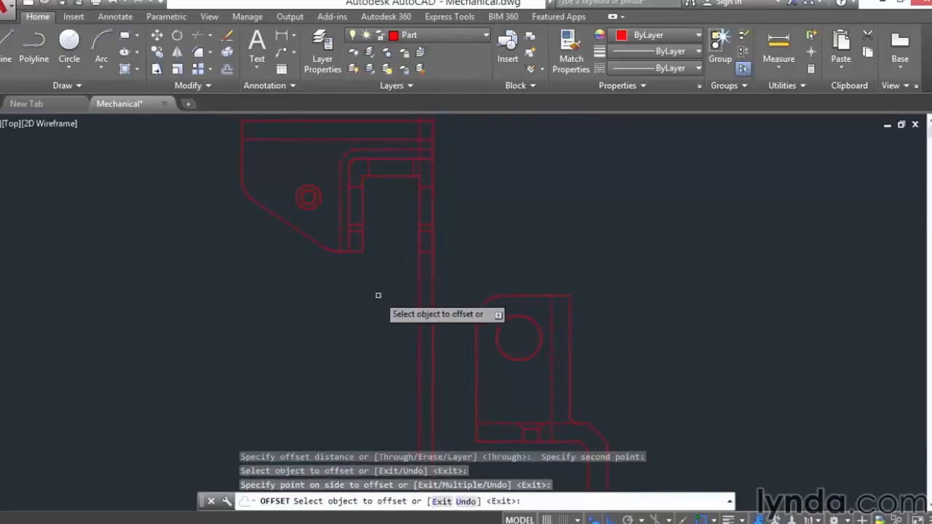
{"action": "key", "text": "Return"}
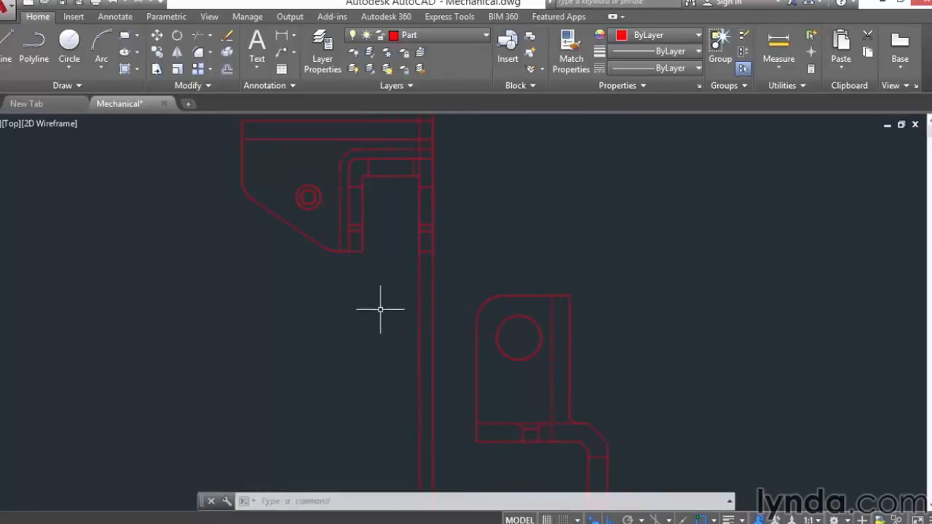
Draw a horizontal infinite construction line along the top edge of the lower bracket.
{"action": "left_click", "coordinate": [59, 86]}
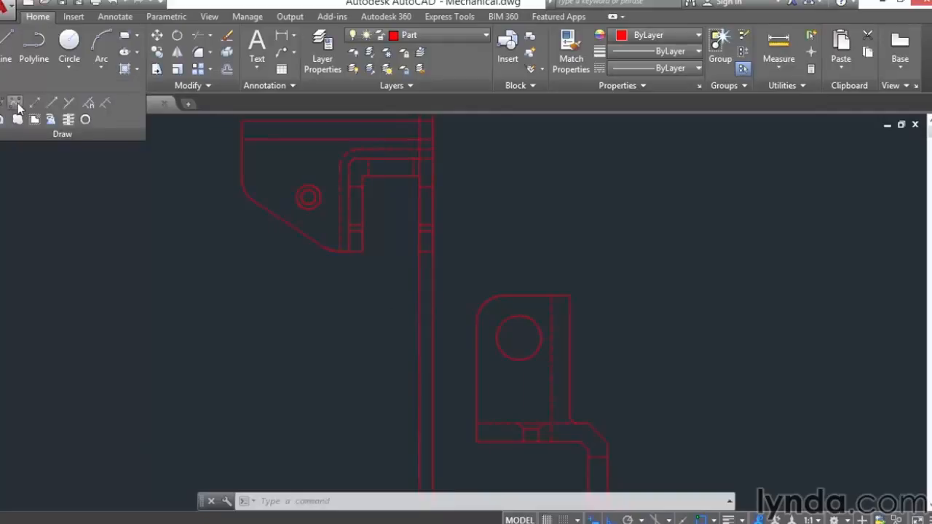
{"action": "left_click", "coordinate": [33, 104]}
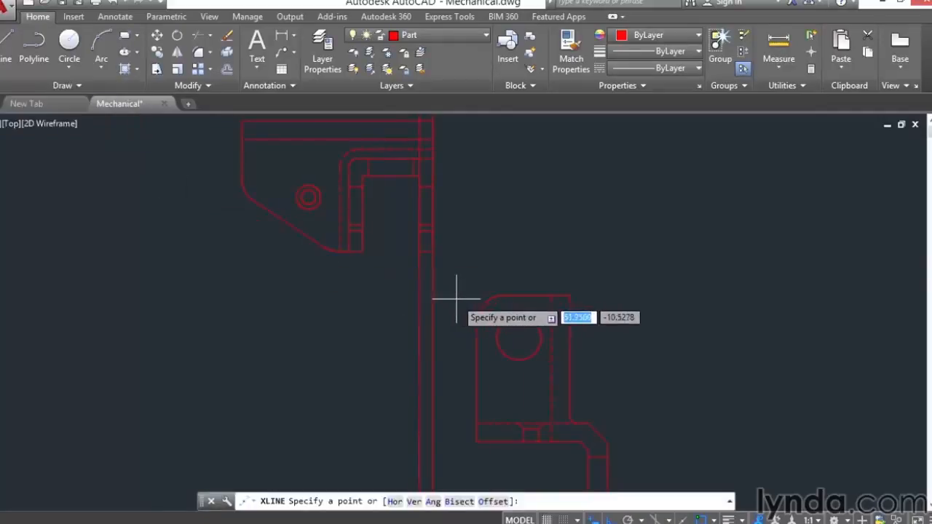
{"action": "left_click", "coordinate": [495, 295]}
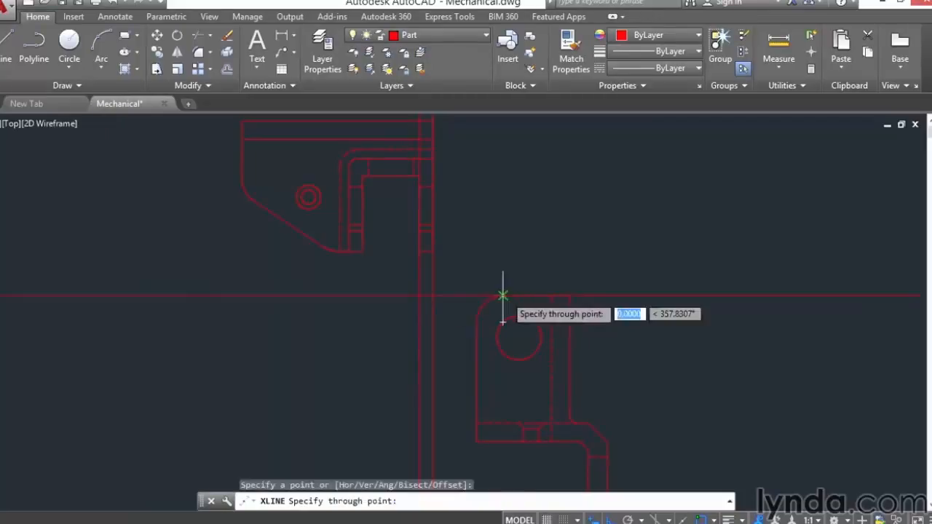
{"action": "left_click", "coordinate": [452, 296]}
{"action": "key", "text": "Return"}
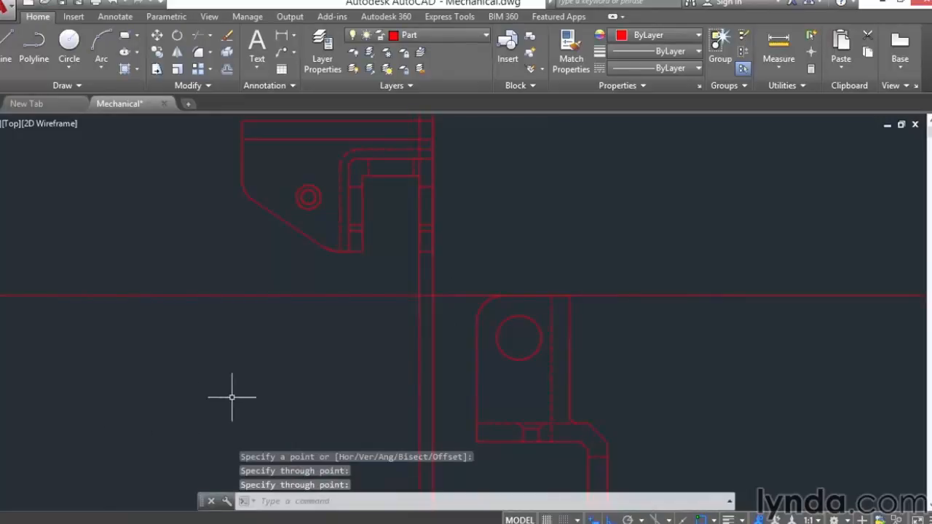
Draw a horizontal infinite construction line through the lower-left corner of the lower bracket.
{"action": "key", "text": "Return"}
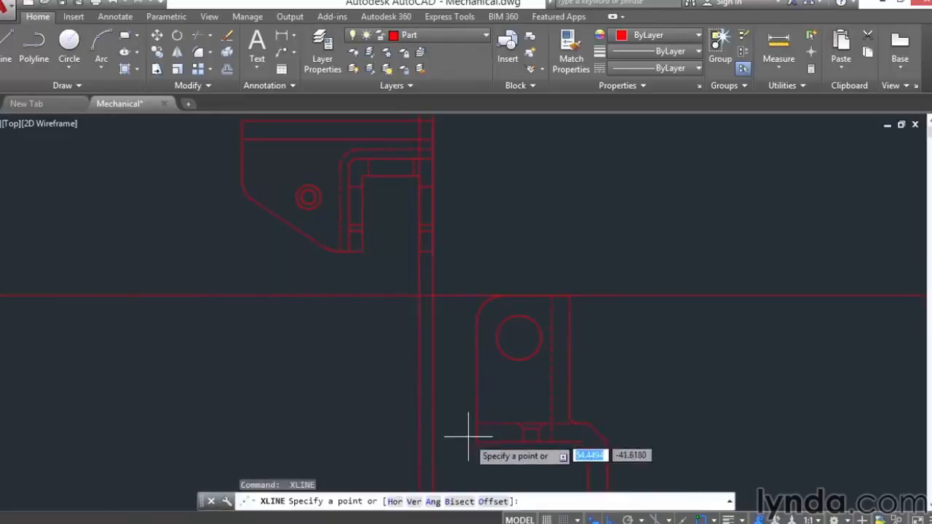
{"action": "left_click", "coordinate": [478, 441]}
{"action": "left_click", "coordinate": [410, 441]}
{"action": "key", "text": "Return"}
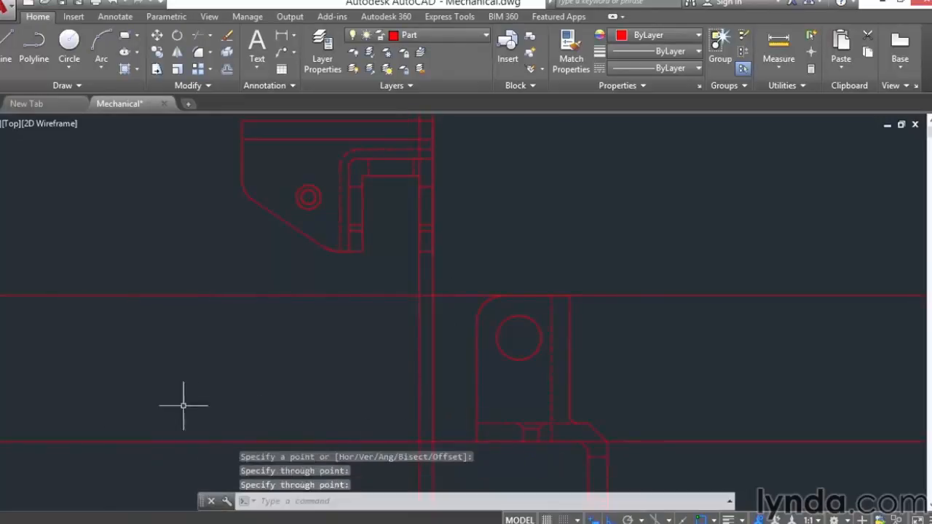
Draw a vertical infinite construction line along the left edge of the upper bracket.
{"action": "key", "text": "Return"}
{"action": "left_click", "coordinate": [242, 158]}
{"action": "left_click", "coordinate": [235, 211]}
{"action": "key", "text": "Return"}
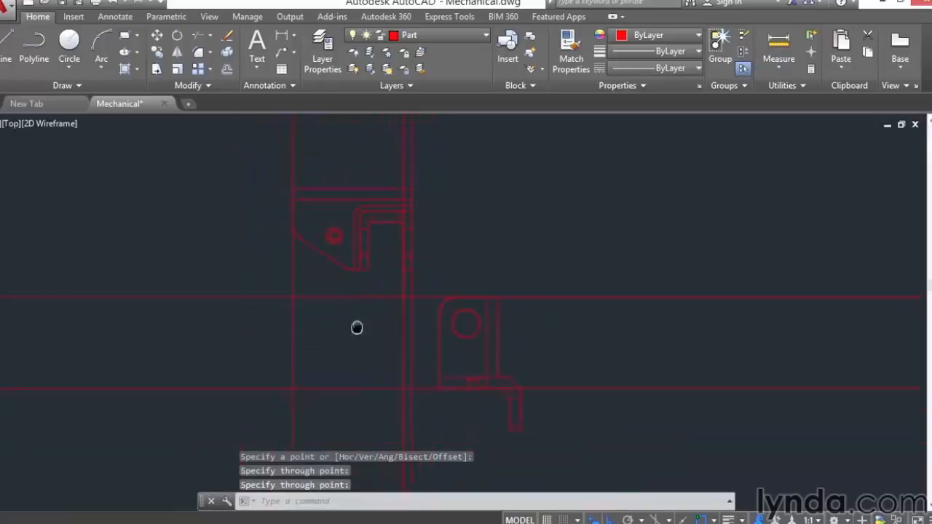
Using all objects as cutting edges, trim the construction lines so they form a square-cornered left end for the new view.
{"action": "scroll", "coordinate": [390, 354], "scroll_direction": "down", "scroll_amount": 2}
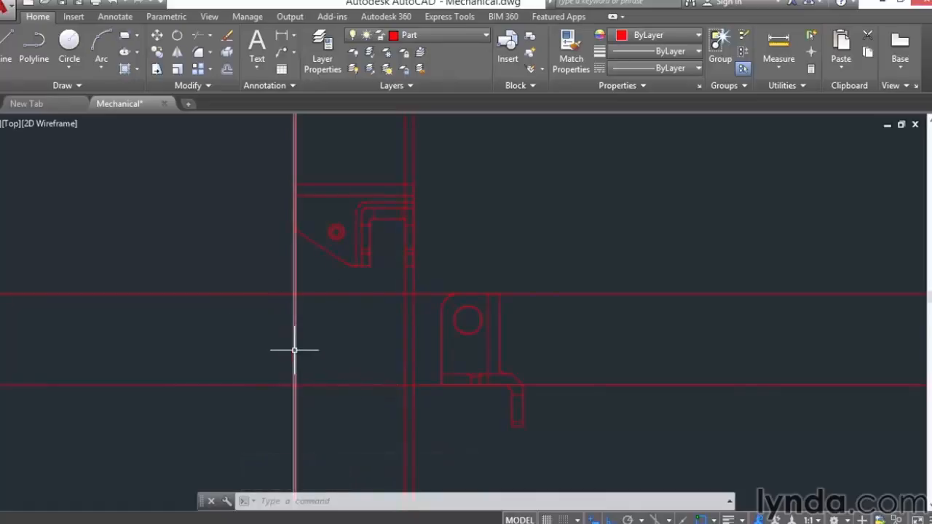
{"action": "left_click", "coordinate": [196, 35]}
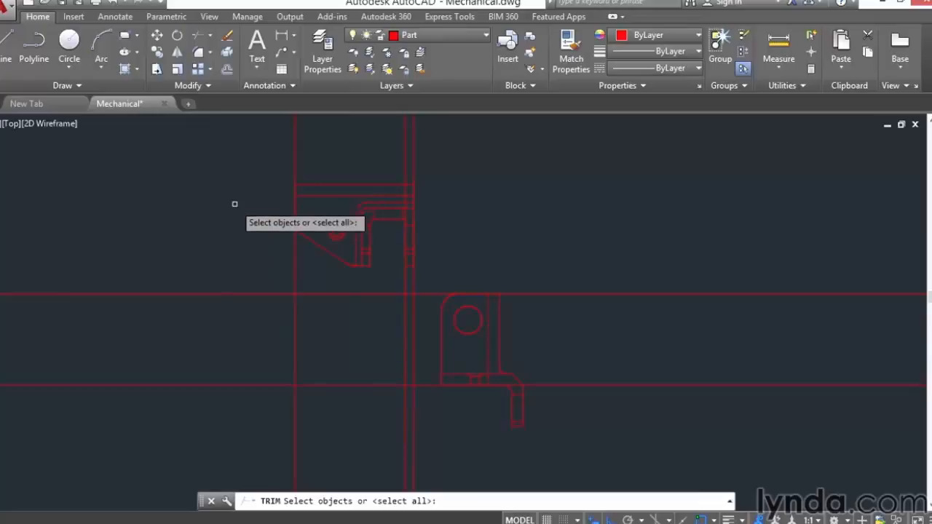
{"action": "key", "text": "Return"}
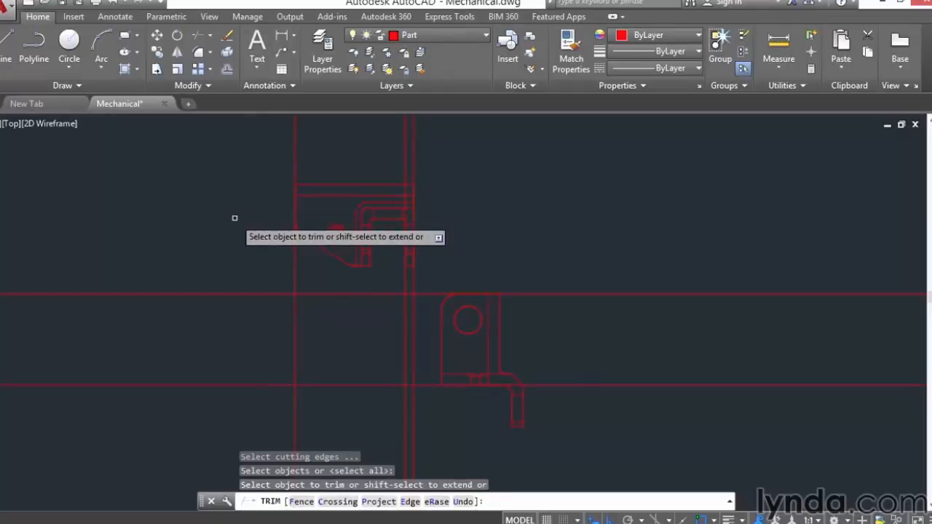
{"action": "left_click", "coordinate": [271, 293]}
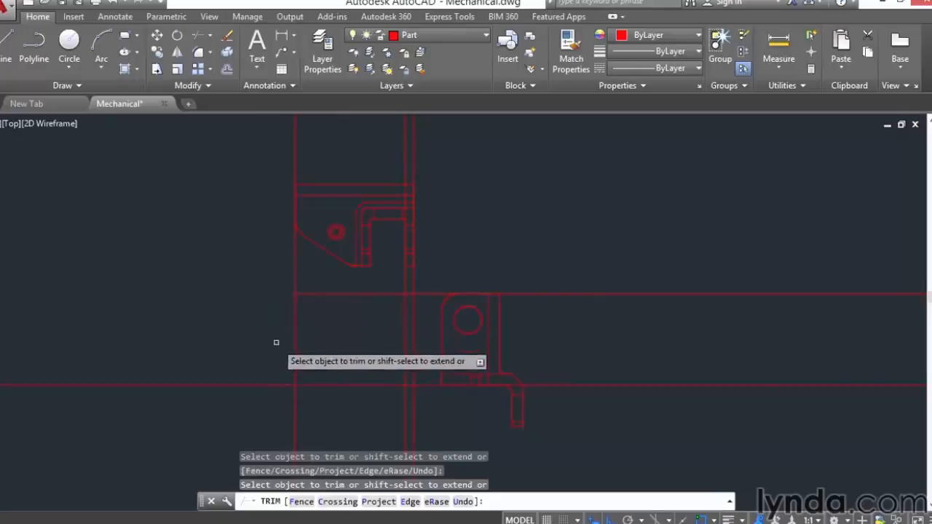
{"action": "left_click", "coordinate": [277, 385]}
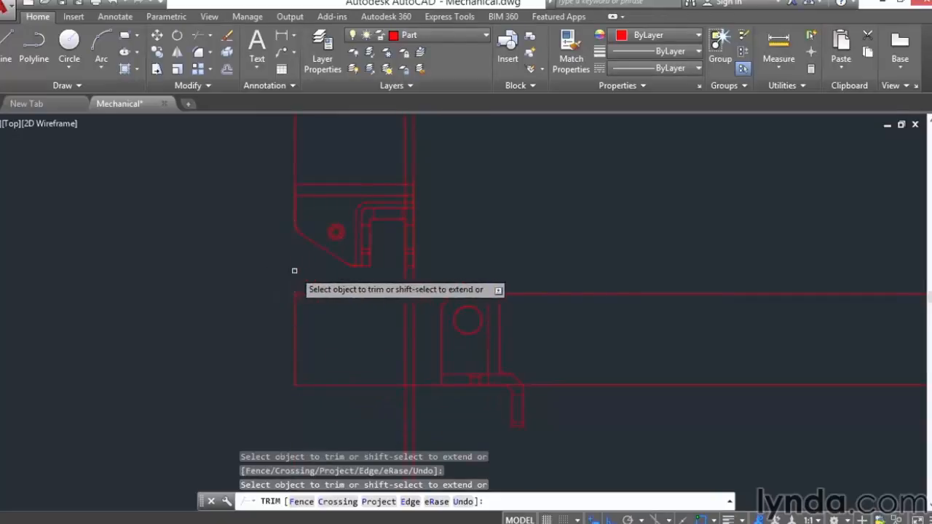
{"action": "left_click", "coordinate": [295, 289]}
{"action": "key", "text": "Return"}
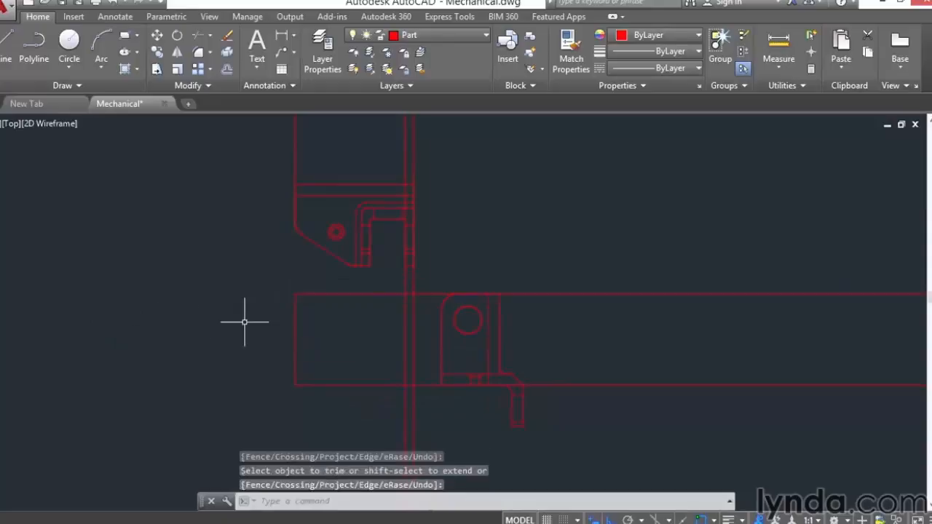
Erase the leftover vertical construction line extending above the upper bracket's left edge.
{"action": "scroll", "coordinate": [240, 322], "scroll_direction": "down", "scroll_amount": 2}
{"action": "mouse_move", "coordinate": [187, 332]}
{"action": "middle_mouse_down"}
{"action": "mouse_move", "coordinate": [254, 343]}
{"action": "mouse_move", "coordinate": [257, 318]}
{"action": "middle_mouse_up"}
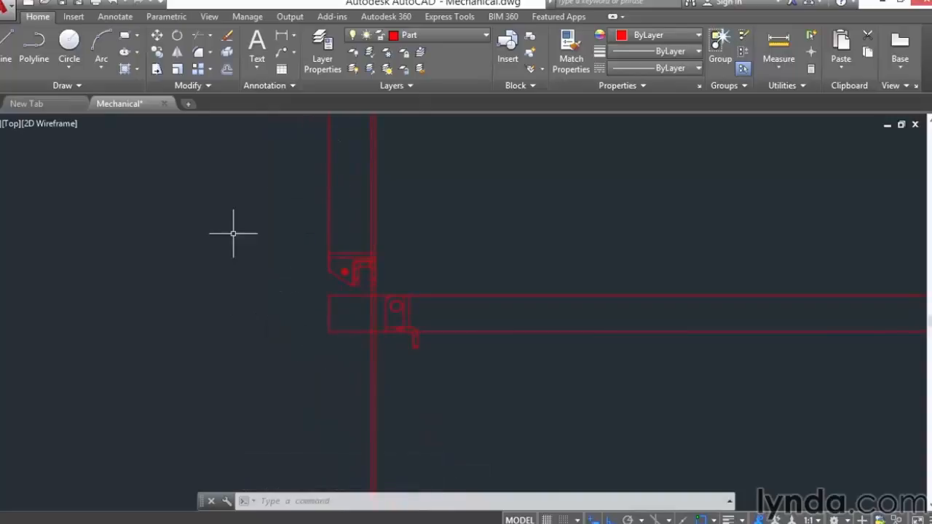
{"action": "left_click", "coordinate": [227, 52]}
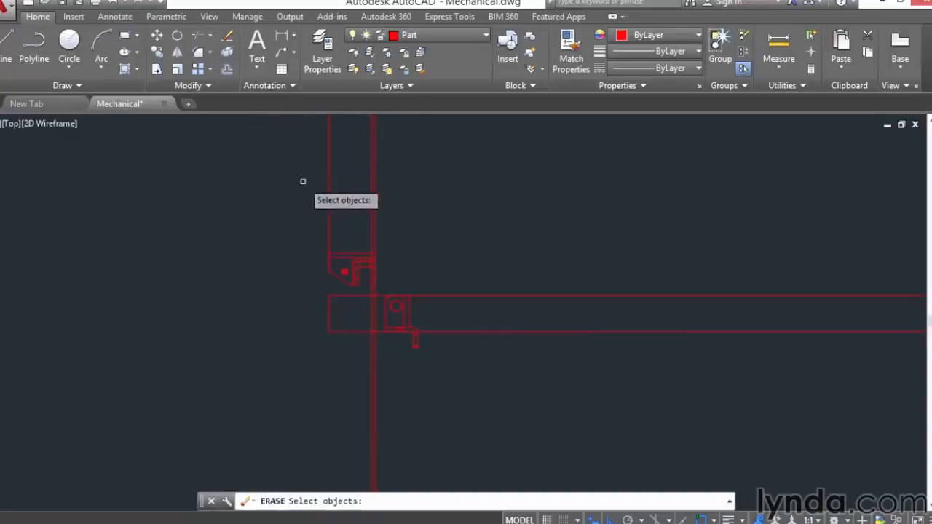
{"action": "left_click", "coordinate": [327, 189]}
{"action": "key", "text": "Return"}
{"action": "scroll", "coordinate": [333, 343], "scroll_direction": "up", "scroll_amount": 2}
{"action": "scroll", "coordinate": [322, 265], "scroll_direction": "down", "scroll_amount": 2}
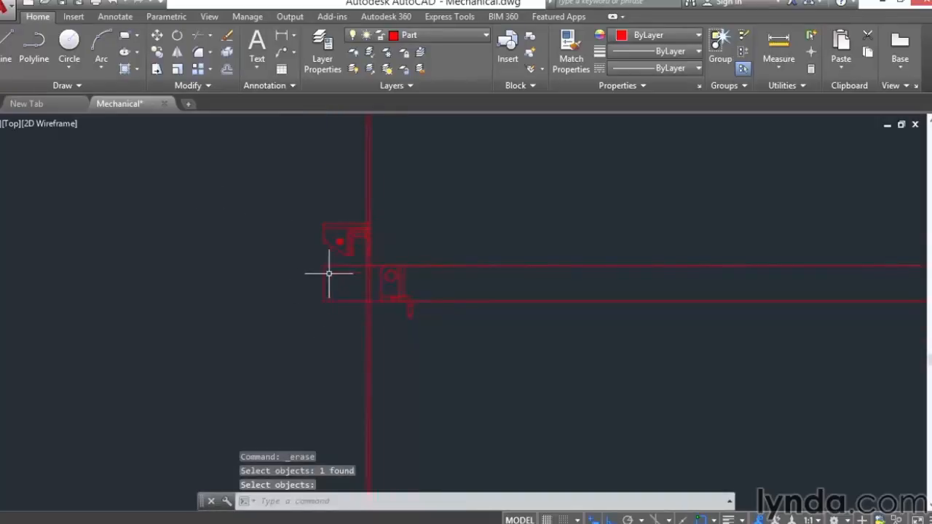
Trim both horizontal construction lines to the right of the right-hand vertical construction line, using that vertical line as the cutting edge.
{"action": "scroll", "coordinate": [331, 270], "scroll_direction": "up", "scroll_amount": 4}
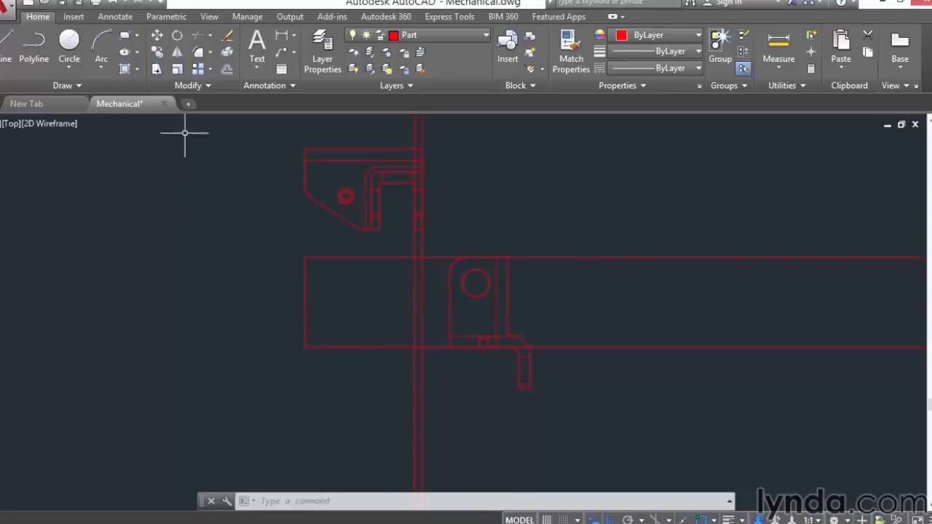
{"action": "left_click", "coordinate": [197, 35]}
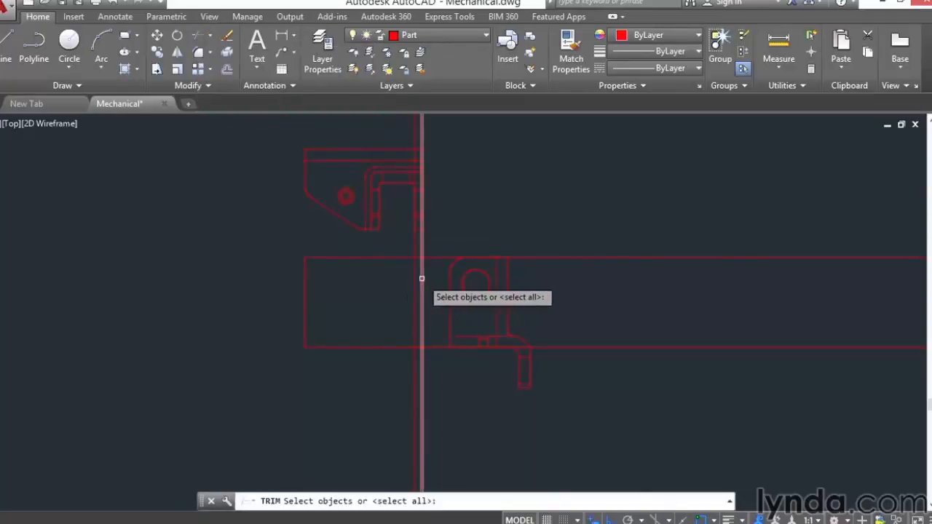
{"action": "left_click", "coordinate": [422, 279]}
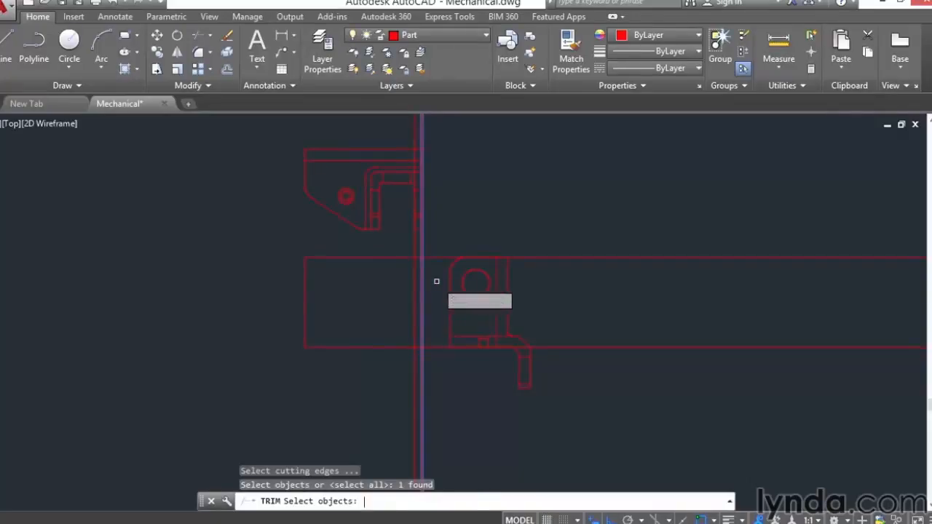
{"action": "key", "text": "Return"}
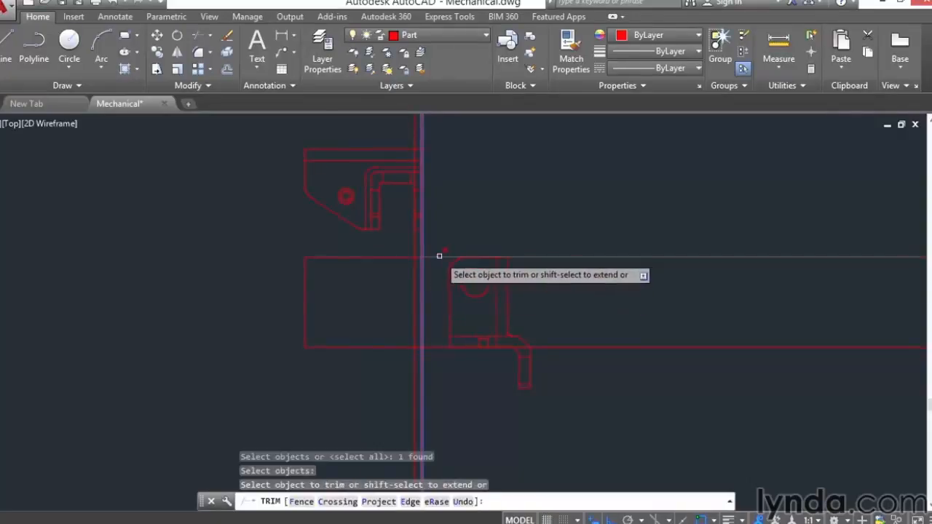
{"action": "left_click", "coordinate": [439, 257]}
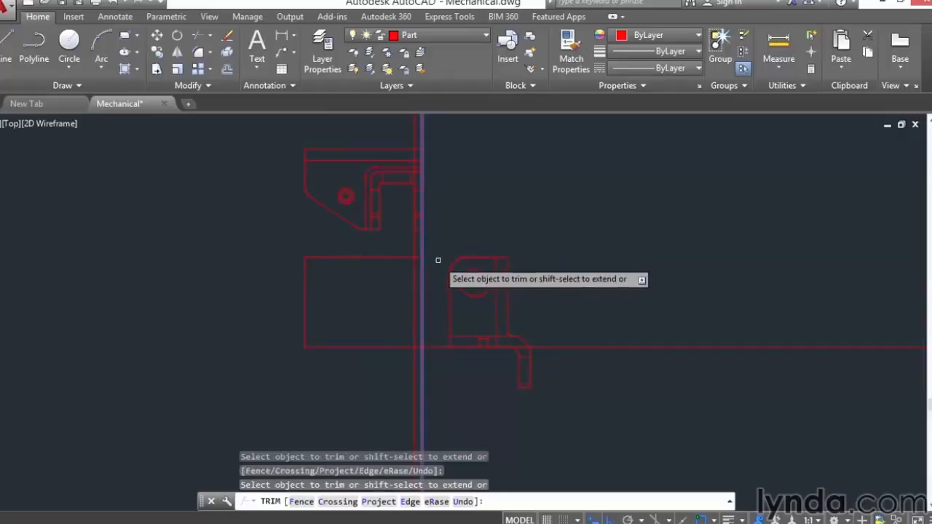
{"action": "left_click", "coordinate": [433, 346]}
{"action": "key", "text": "Return"}
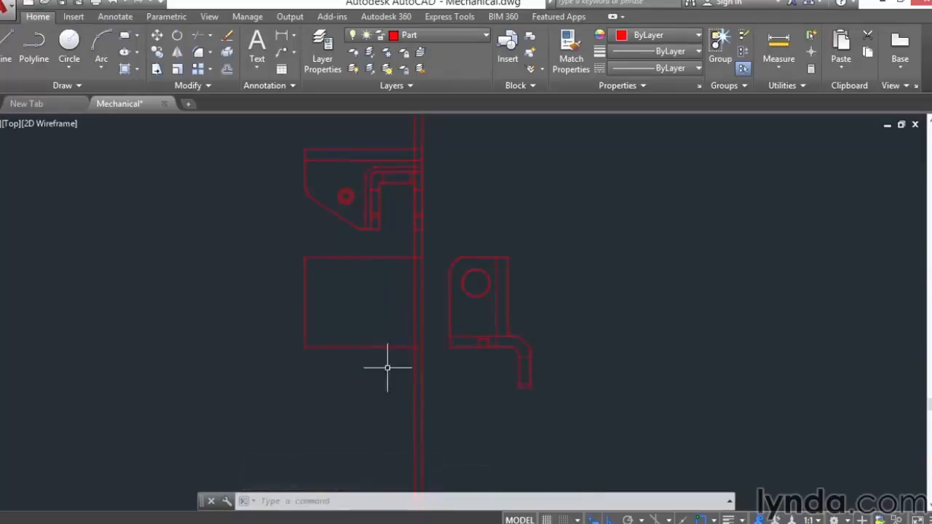
With all objects as cutting edges, trim the two vertical construction lines between the upper bracket and the new view and below the view.
{"action": "left_click", "coordinate": [197, 35]}
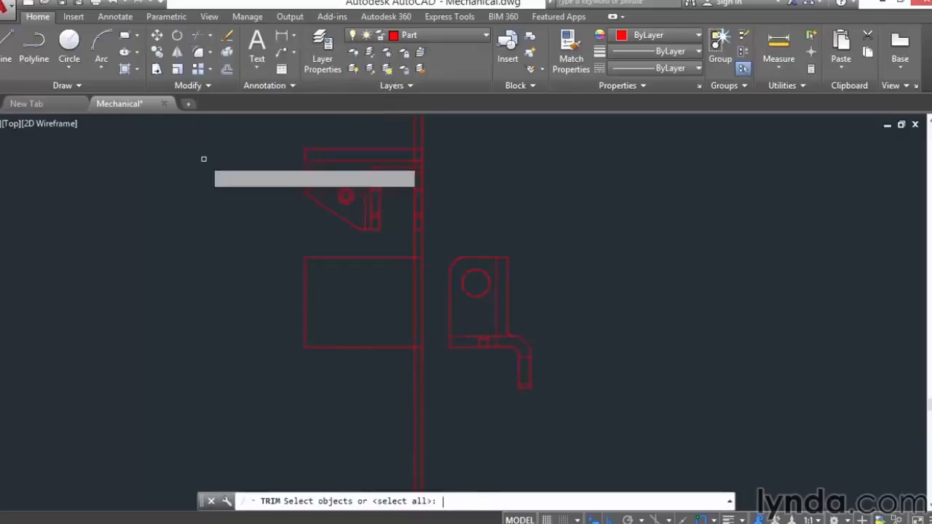
{"action": "key", "text": "Return"}
{"action": "left_click", "coordinate": [413, 245]}
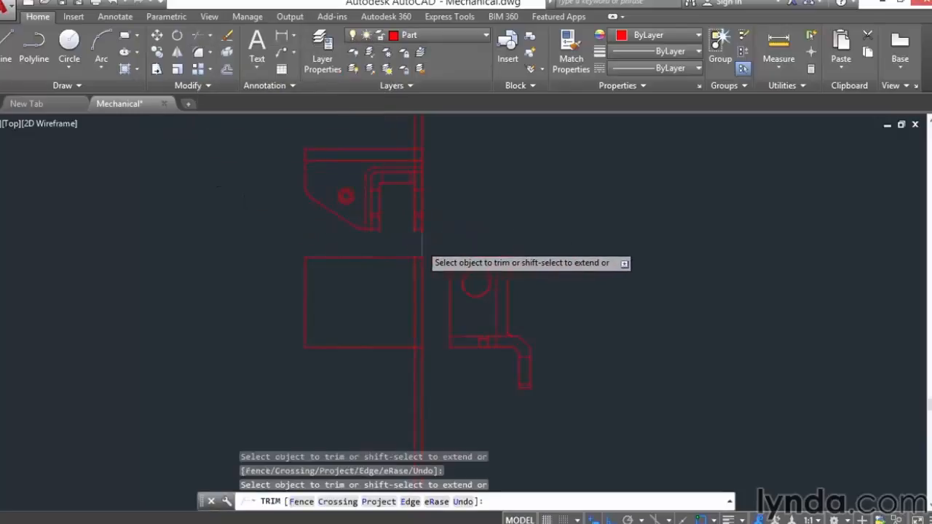
{"action": "left_click", "coordinate": [421, 356]}
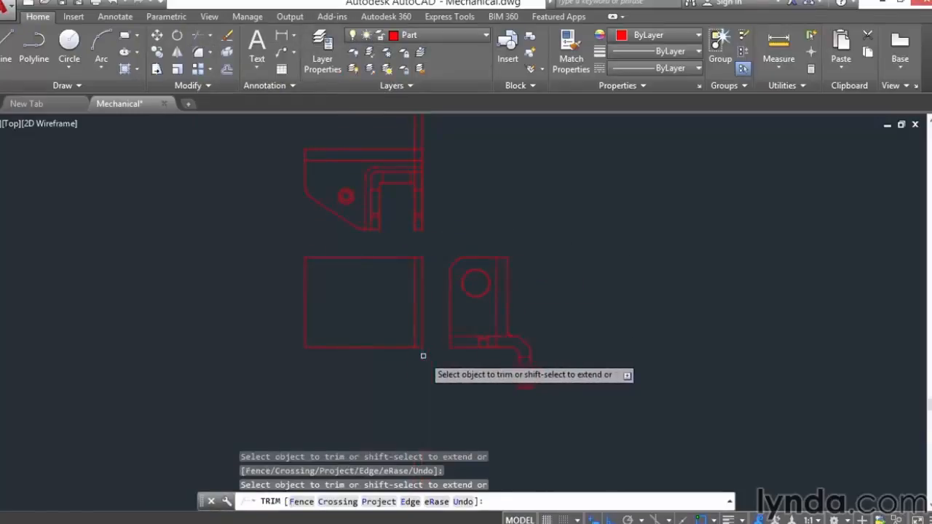
{"action": "key", "text": "Return"}
Erase the two leftover vertical construction lines extending above the upper bracket.
{"action": "middle_click_drag", "start_coordinate": [408, 242], "coordinate": [473, 375]}
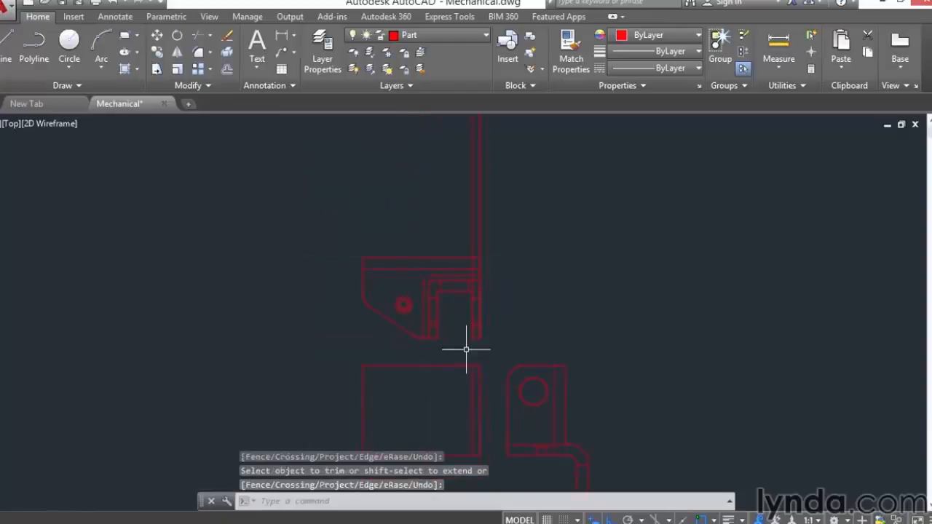
{"action": "left_click", "coordinate": [509, 239]}
{"action": "left_click", "coordinate": [390, 195]}
{"action": "key", "text": "Delete"}
{"action": "middle_click_drag", "start_coordinate": [393, 355], "coordinate": [372, 270]}
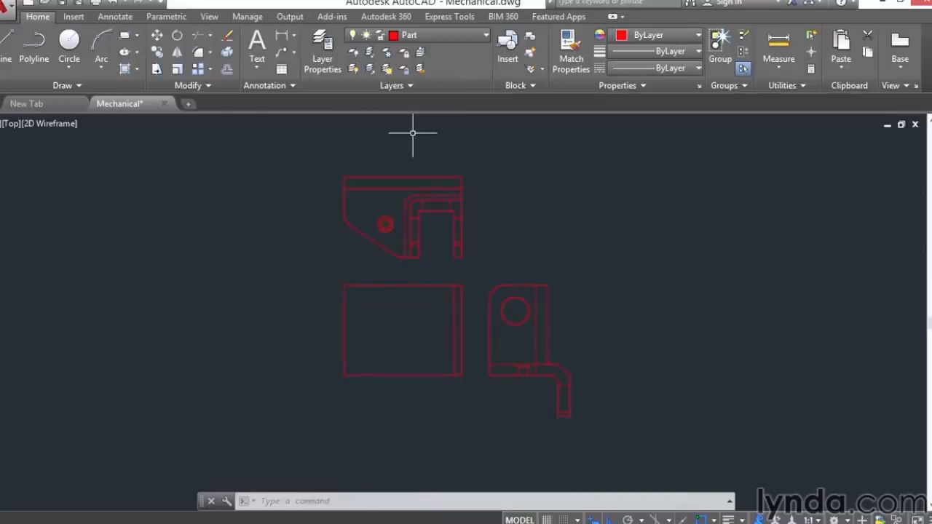
Draw a horizontal line to the left of the lower bracket, tracked level with the lower end of its rounded corner.
{"action": "scroll", "coordinate": [431, 337], "scroll_direction": "up", "scroll_amount": 2}
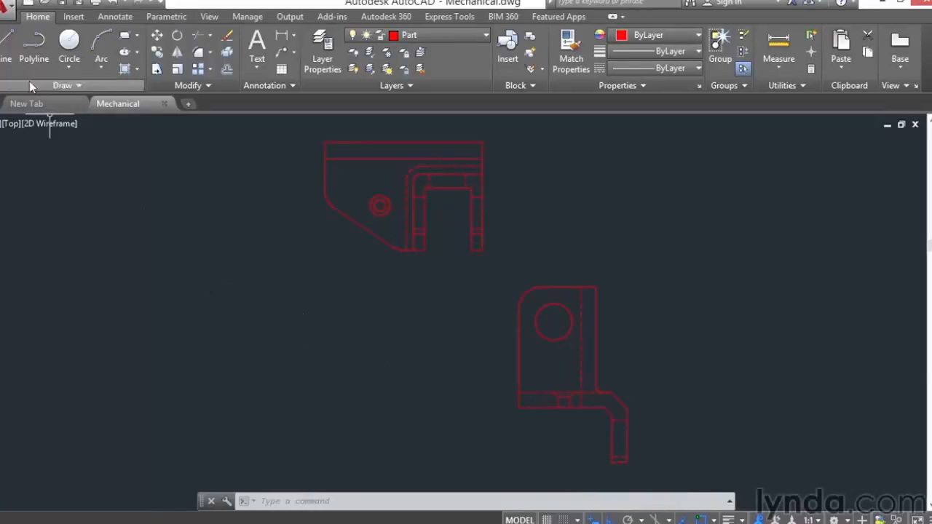
{"action": "left_click", "coordinate": [6, 55]}
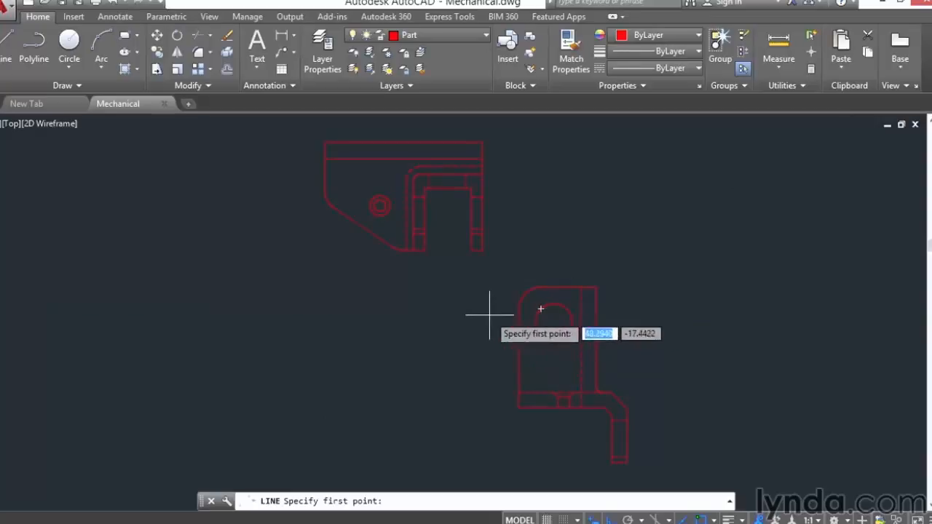
{"action": "left_click", "coordinate": [449, 309]}
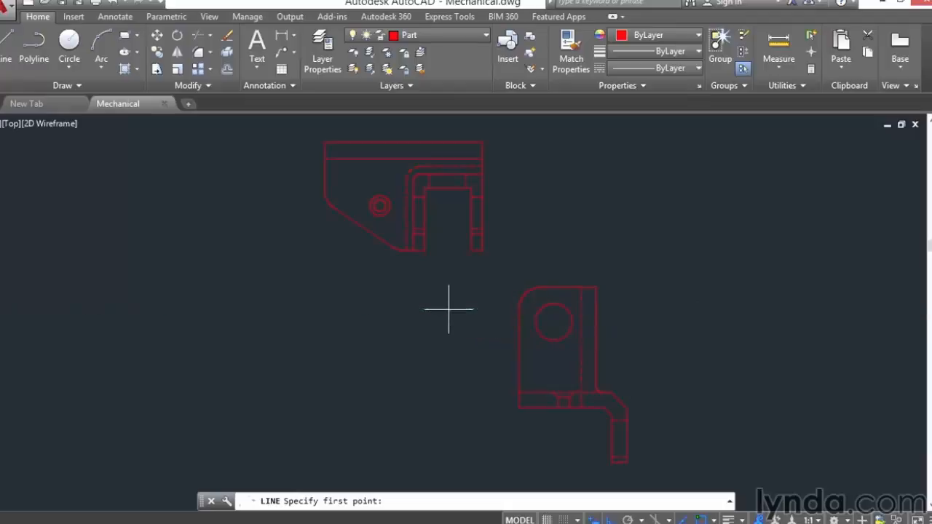
{"action": "left_click", "coordinate": [332, 309]}
{"action": "key", "text": "Return"}
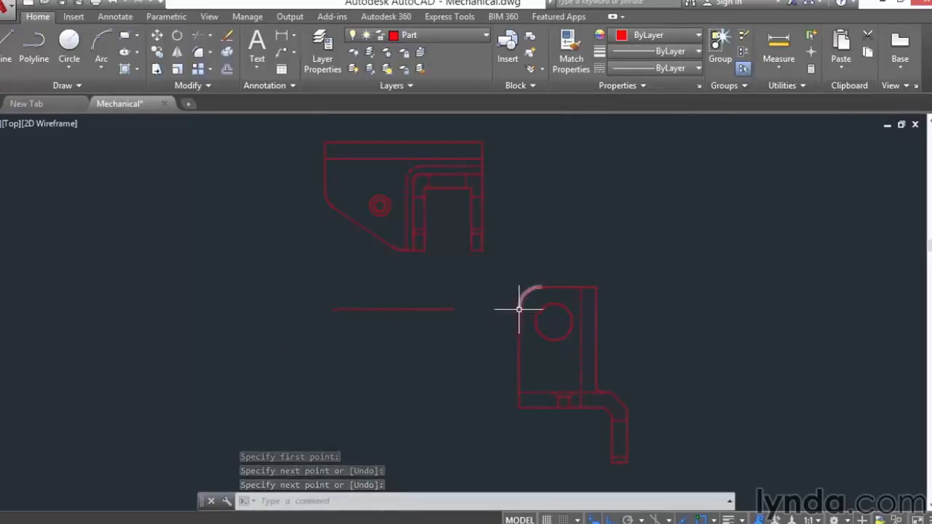
Erase the horizontal line drawn beside the lower bracket.
{"action": "left_click", "coordinate": [415, 347]}
{"action": "left_click", "coordinate": [344, 295]}
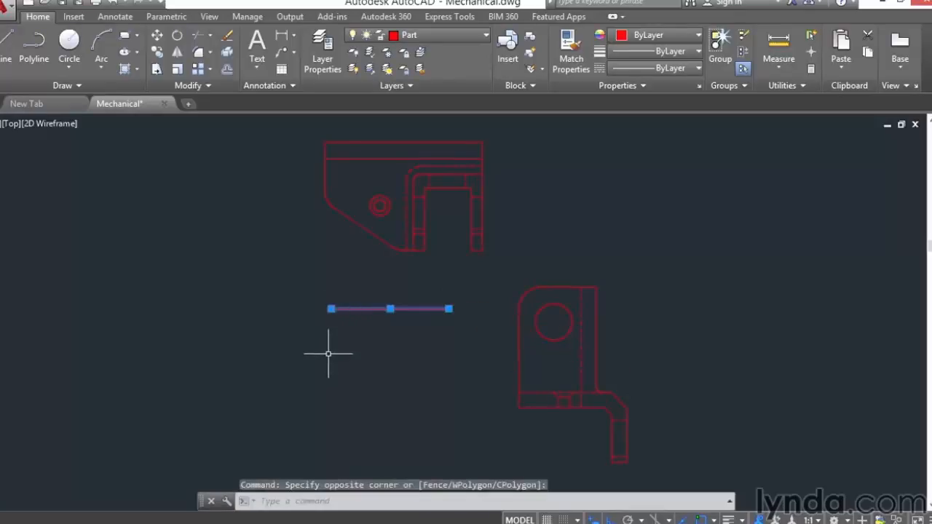
{"action": "key", "text": "Delete"}
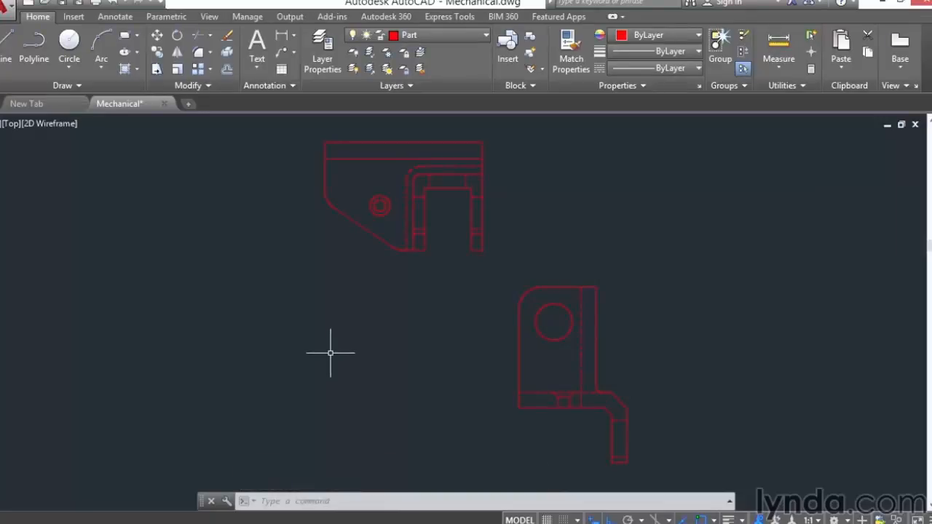
Draw a line straight down from the tracked intersection of the upper bracket's right edge and the lower bracket's corner arc quadrant.
{"action": "left_click", "coordinate": [7, 47]}
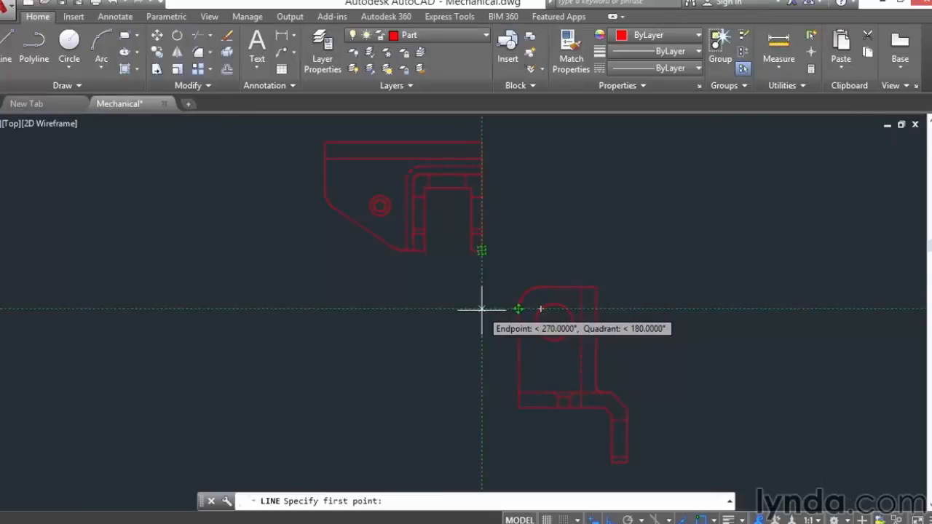
{"action": "left_click", "coordinate": [481, 308]}
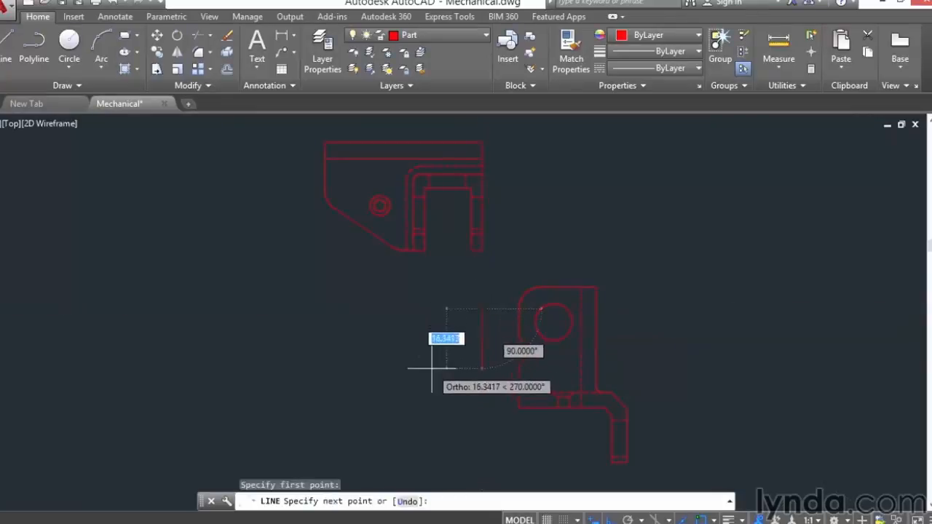
{"action": "left_click", "coordinate": [430, 417]}
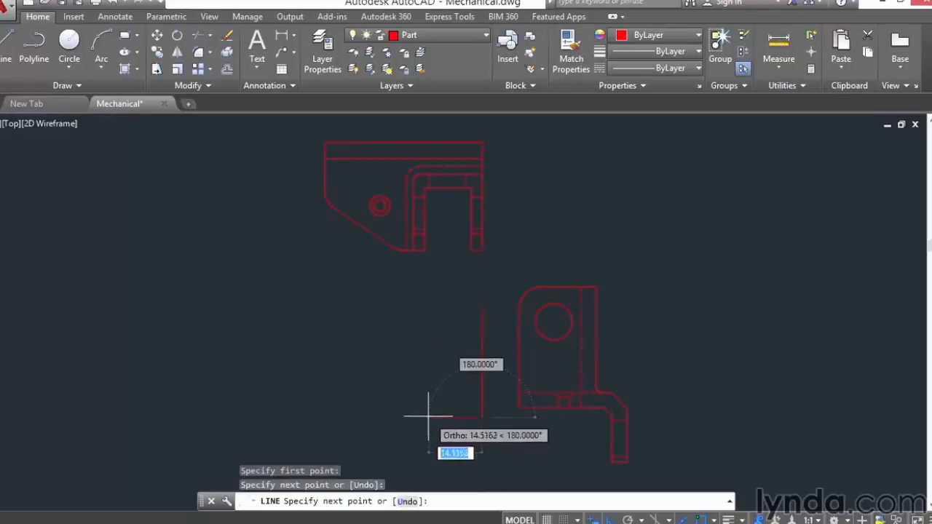
{"action": "key", "text": "Return"}
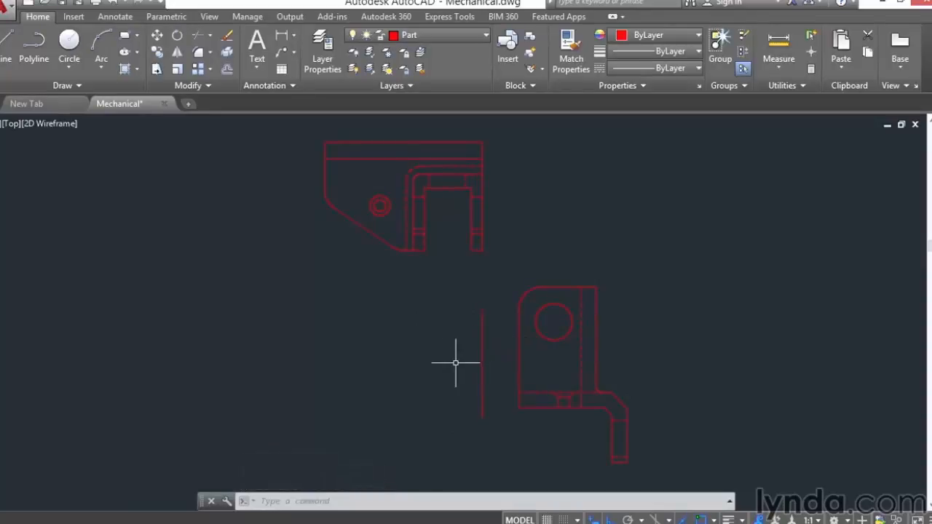
Turn off object snap tracking during a line command and exit without drawing.
{"action": "left_click", "coordinate": [7, 45]}
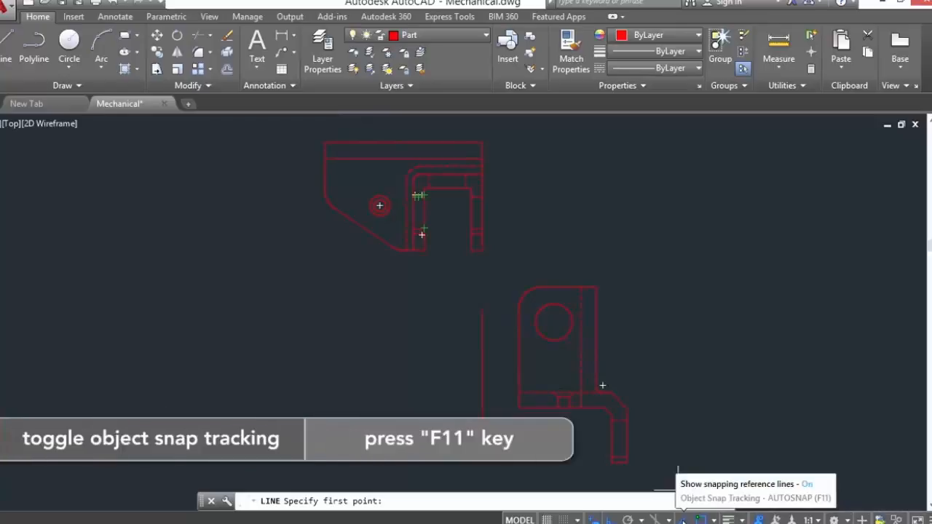
{"action": "key", "text": "F11"}
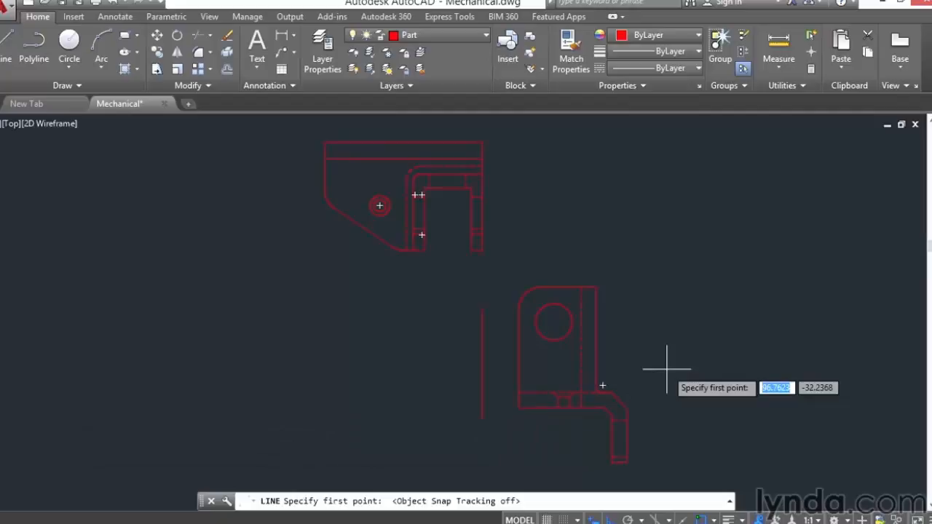
{"action": "key", "text": "Escape"}
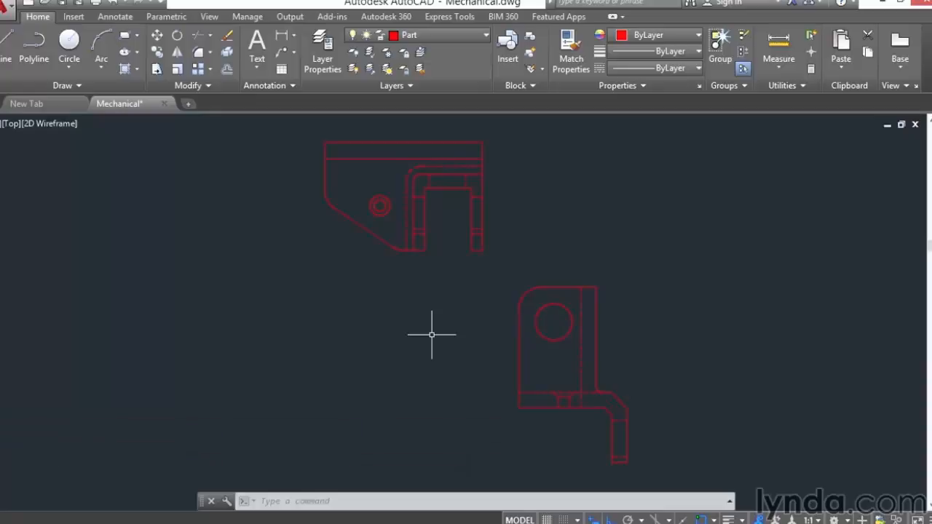
Turn on the UCS icon with the UCSICON command.
{"action": "type", "text": "ucs"}
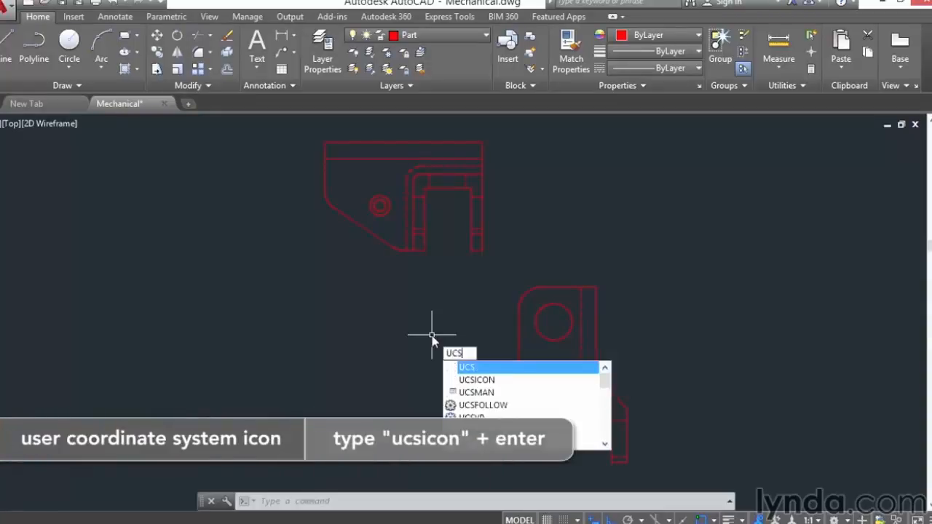
{"action": "type", "text": "ic"}
{"action": "key", "text": "Return"}
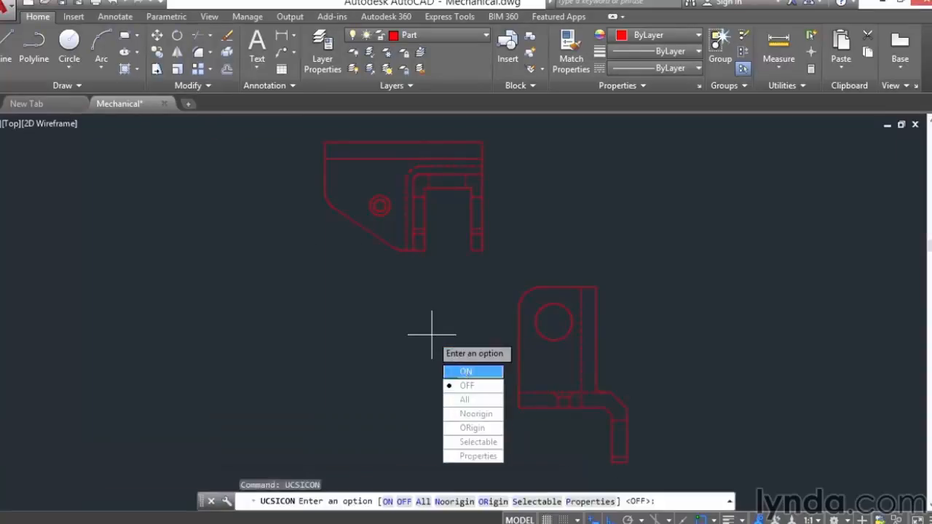
{"action": "left_click", "coordinate": [466, 371]}
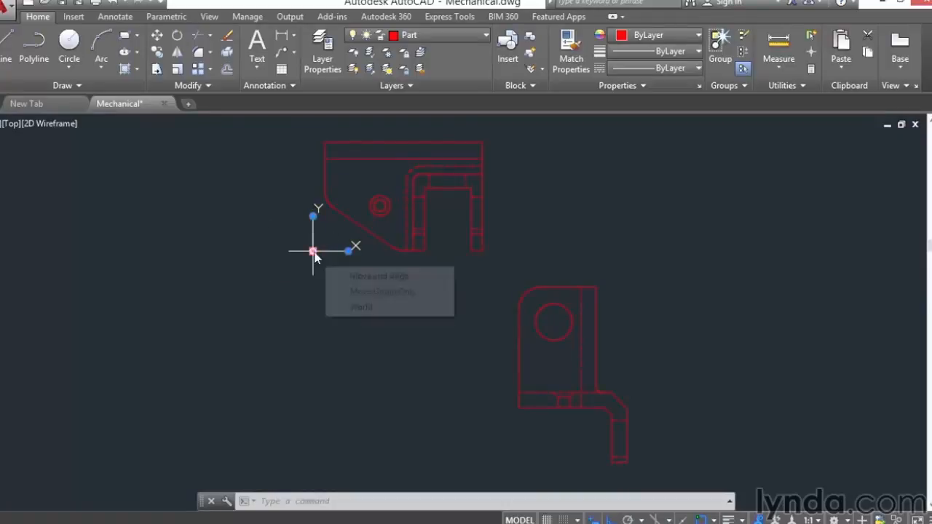
With Ortho off, move the UCS origin to an empty area below and left of the upper bracket.
{"action": "left_click", "coordinate": [313, 251]}
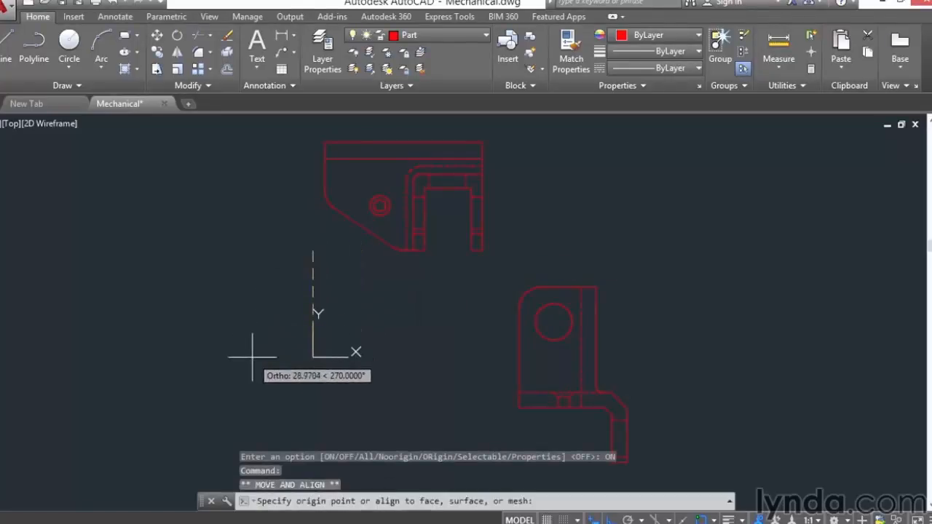
{"action": "key", "text": "F8"}
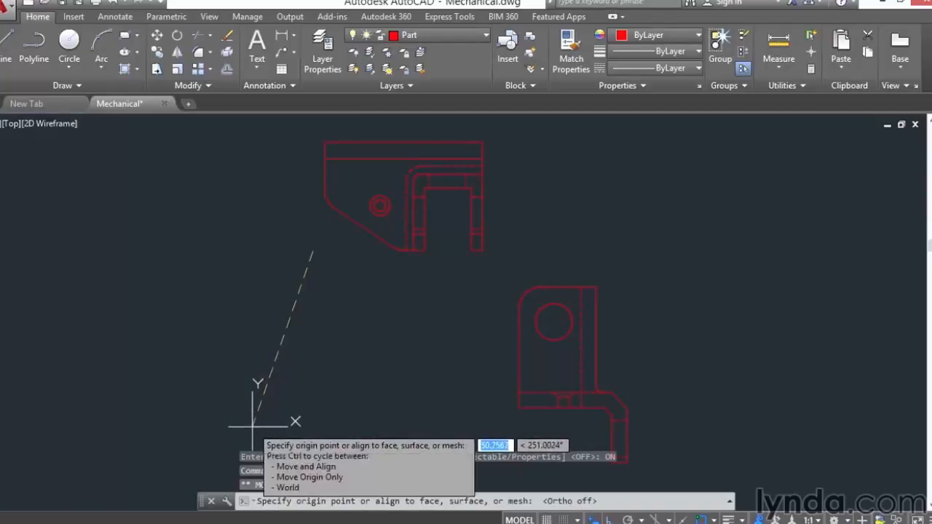
{"action": "left_click", "coordinate": [252, 427]}
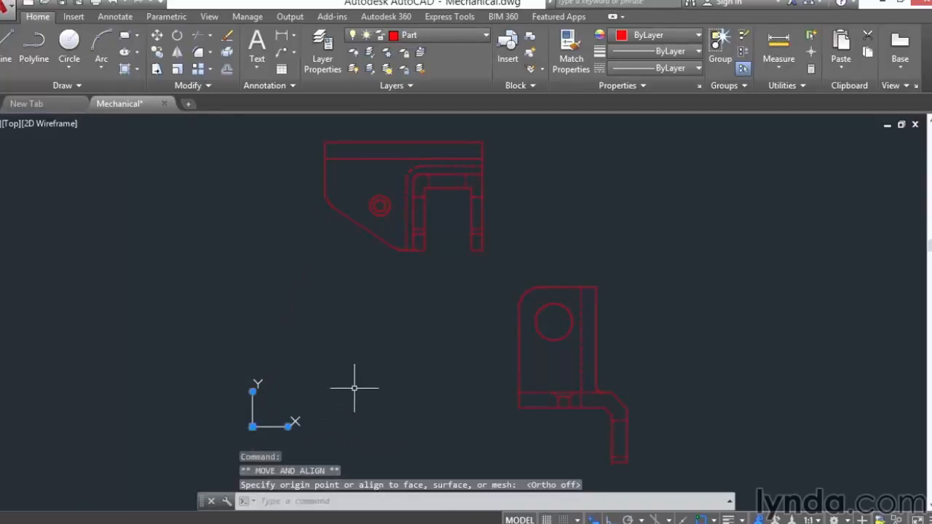
{"action": "key", "text": "Escape"}
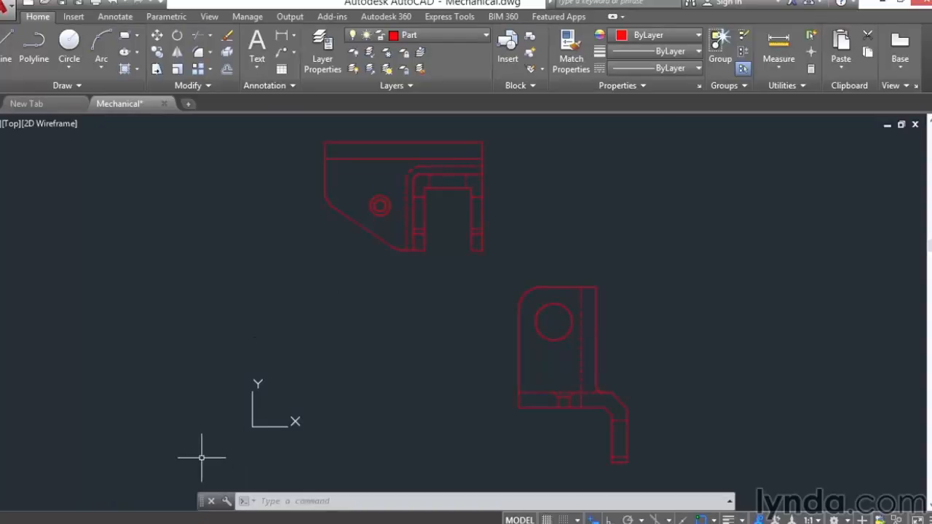
Rotate the UCS about its origin by pointing its X axis diagonally up and to the right.
{"action": "left_click", "coordinate": [251, 415]}
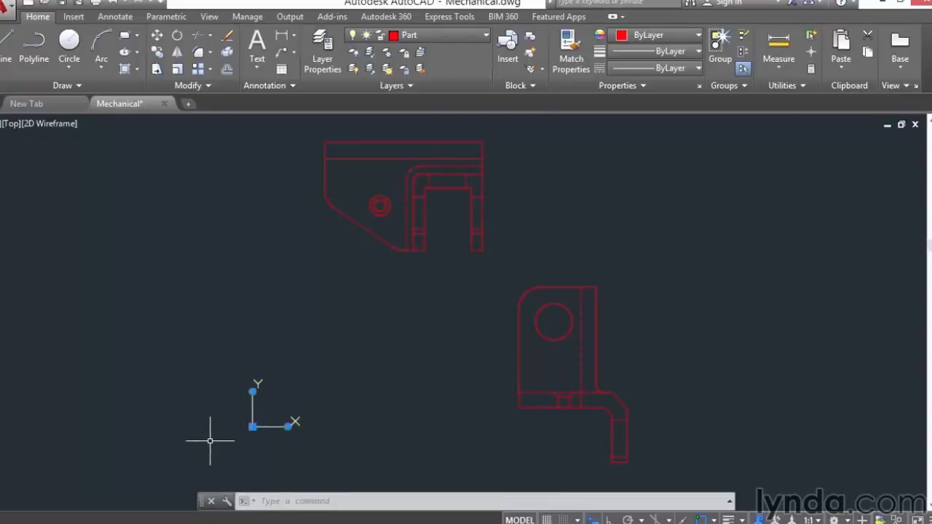
{"action": "left_click", "coordinate": [289, 426]}
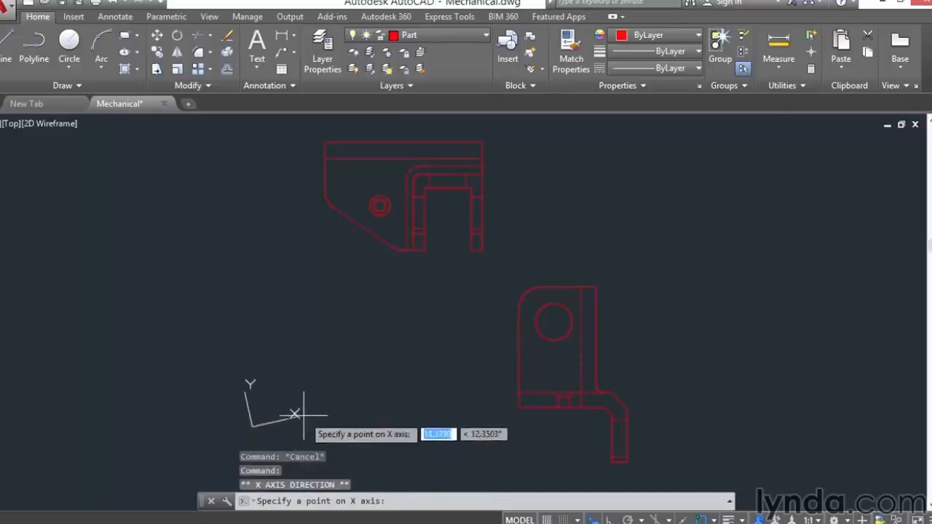
{"action": "left_click", "coordinate": [293, 385]}
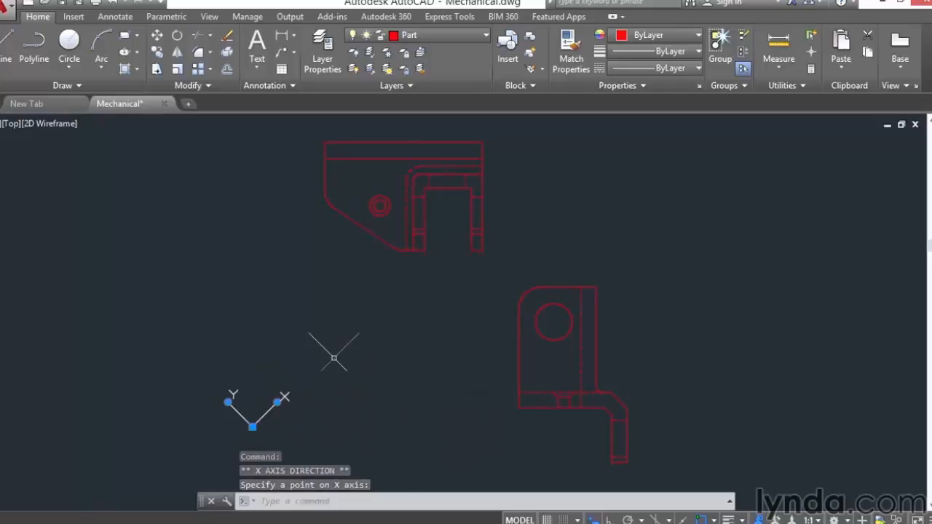
{"action": "key", "text": "Escape"}
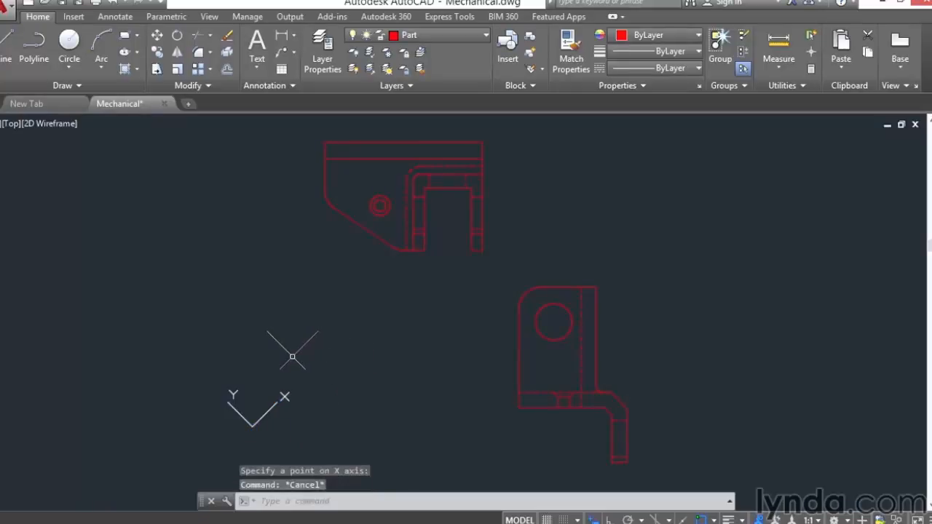
With Ortho on, draw four connected line segments aligned to the rotated UCS in the empty area below the upper bracket.
{"action": "left_click", "coordinate": [9, 45]}
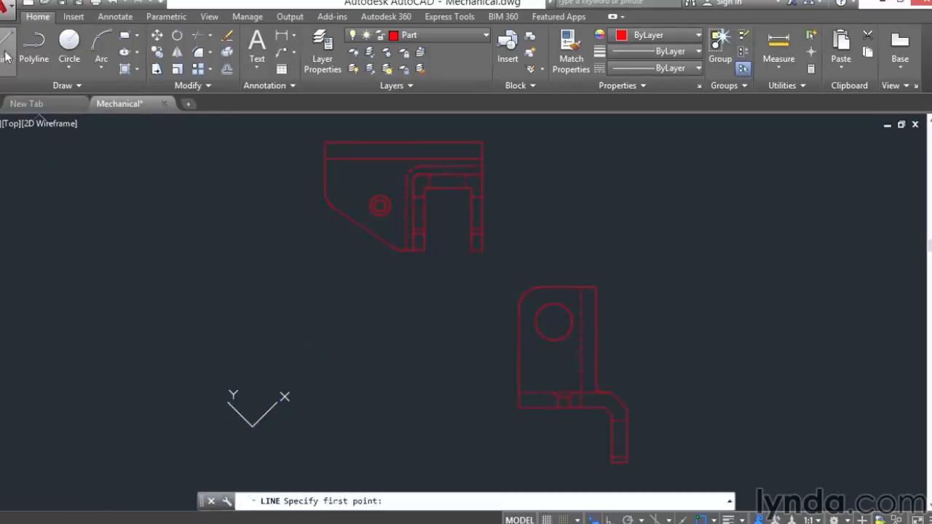
{"action": "left_click", "coordinate": [318, 360]}
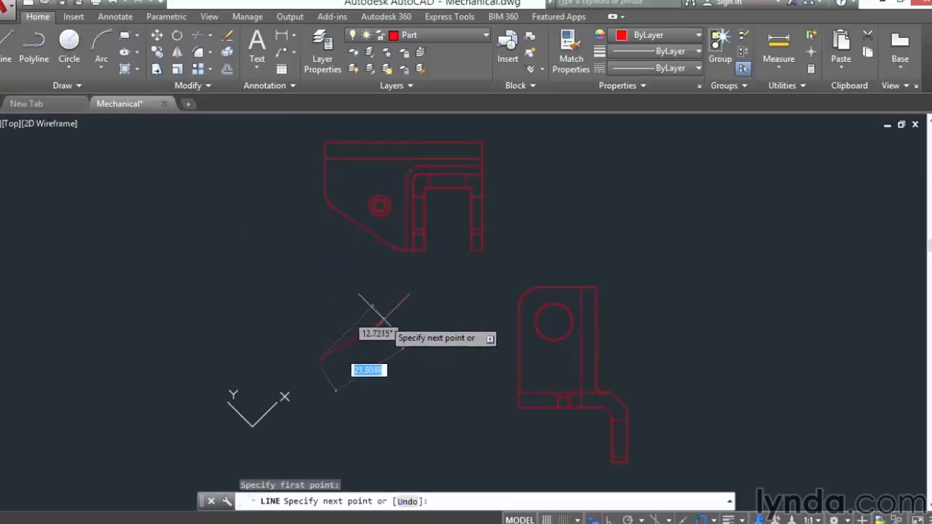
{"action": "left_click", "coordinate": [594, 520]}
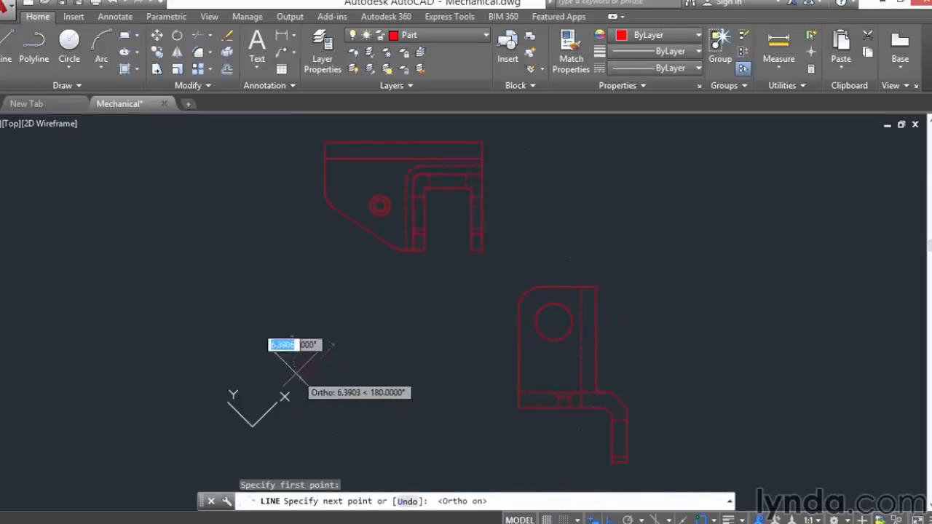
{"action": "left_click", "coordinate": [352, 328]}
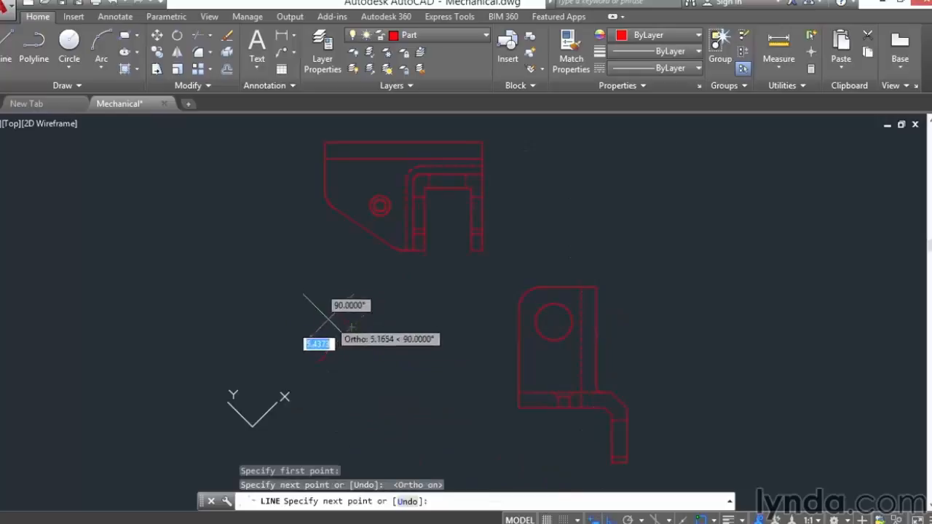
{"action": "left_click", "coordinate": [303, 281]}
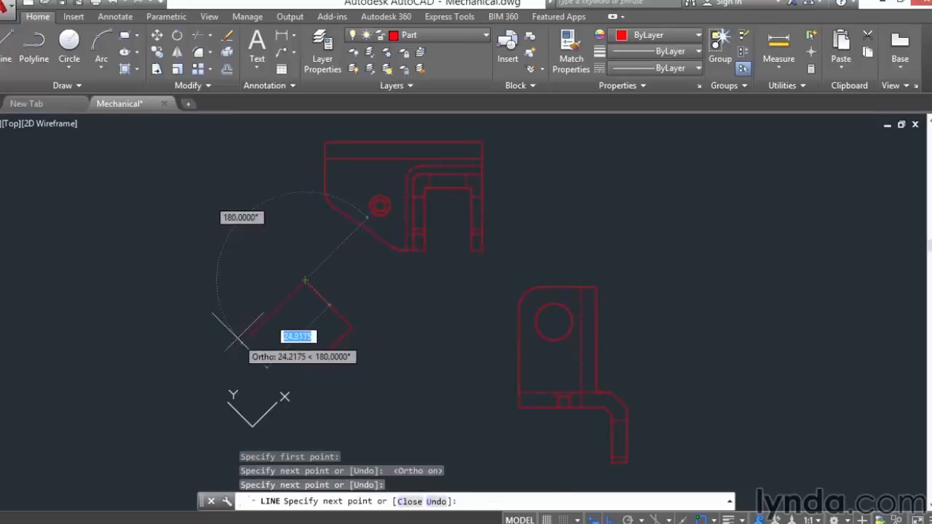
{"action": "left_click", "coordinate": [268, 328]}
{"action": "left_click", "coordinate": [371, 393]}
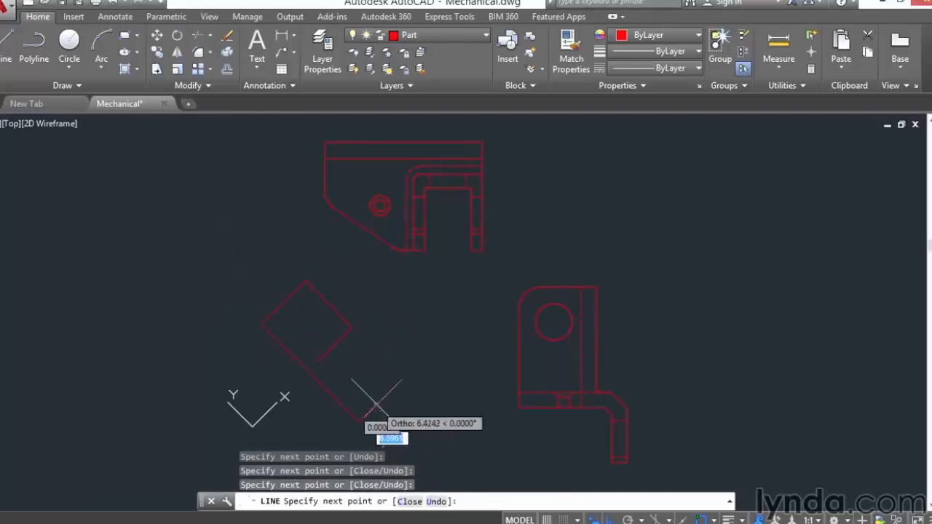
{"action": "key", "text": "Return"}
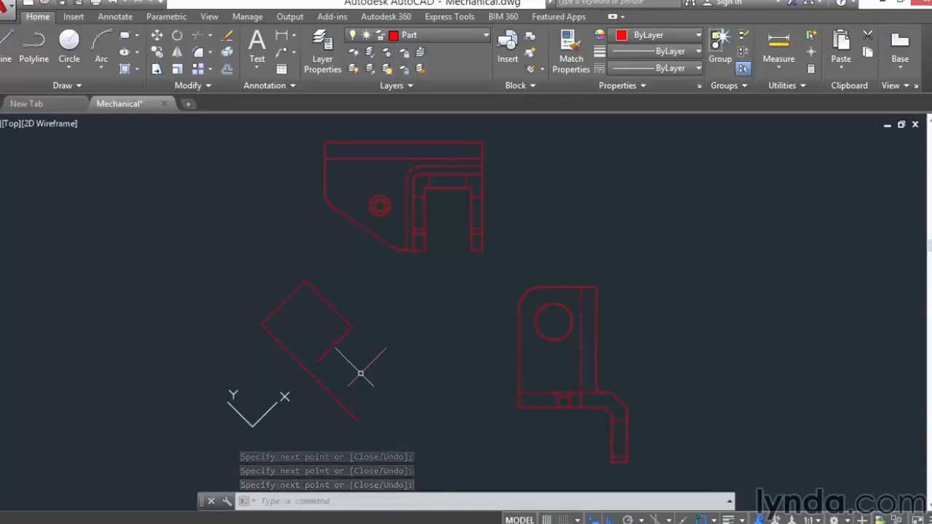
Erase the four practice lines below the upper bracket.
{"action": "type", "text": "e"}
{"action": "key", "text": "Return"}
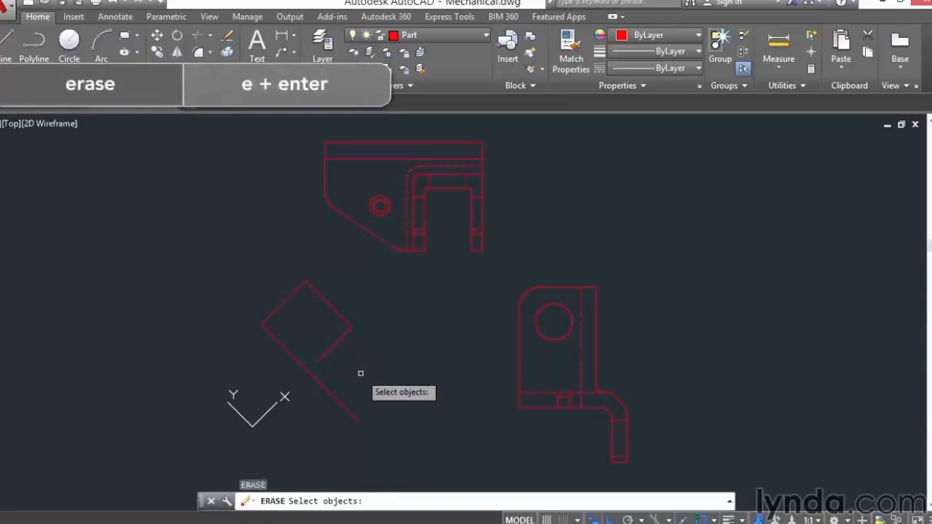
{"action": "left_click", "coordinate": [394, 442]}
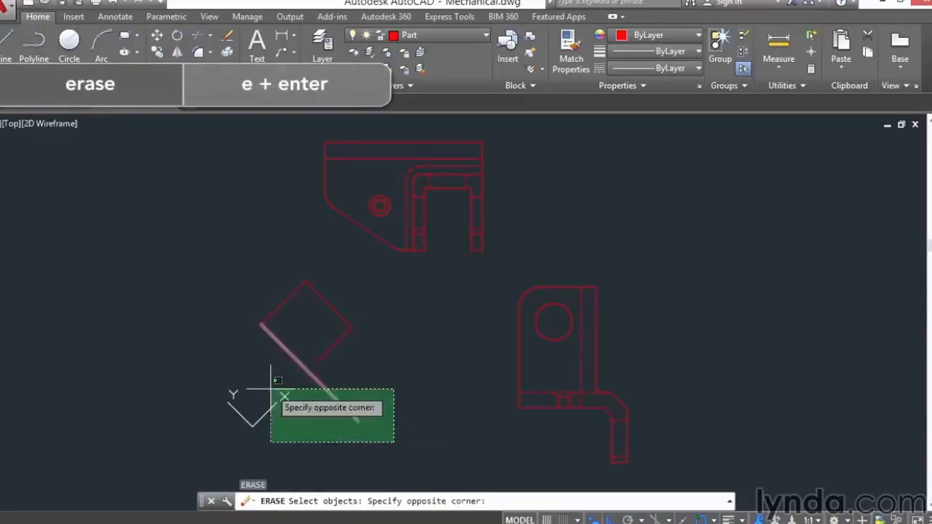
{"action": "left_click", "coordinate": [187, 279]}
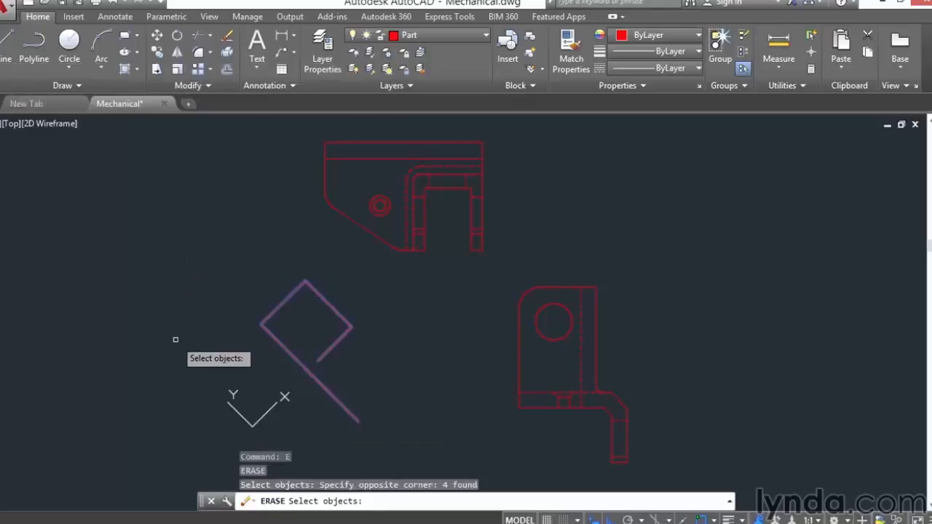
{"action": "key", "text": "Return"}
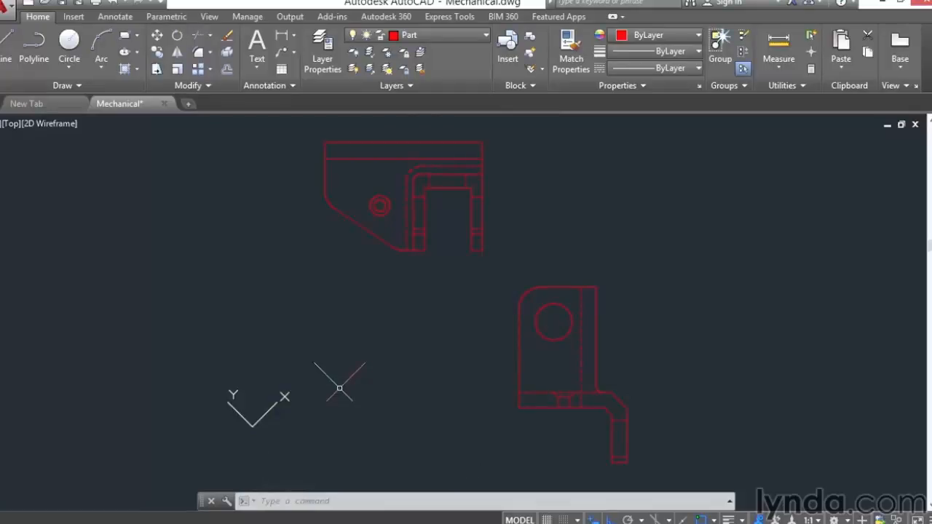
With Ortho off, move the UCS origin to the upper endpoint of the lower bracket's outer angled edge.
{"action": "middle_click_drag", "start_coordinate": [337, 379], "coordinate": [214, 358]}
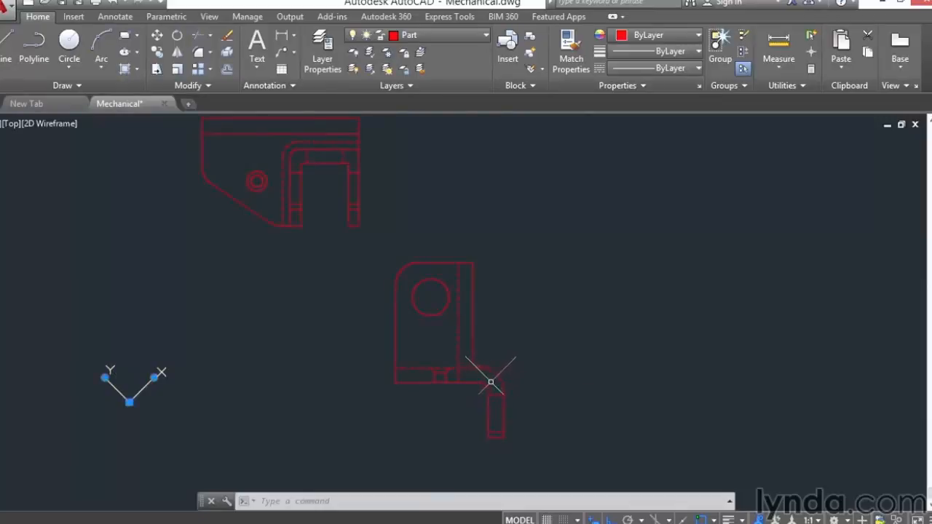
{"action": "left_click", "coordinate": [129, 402]}
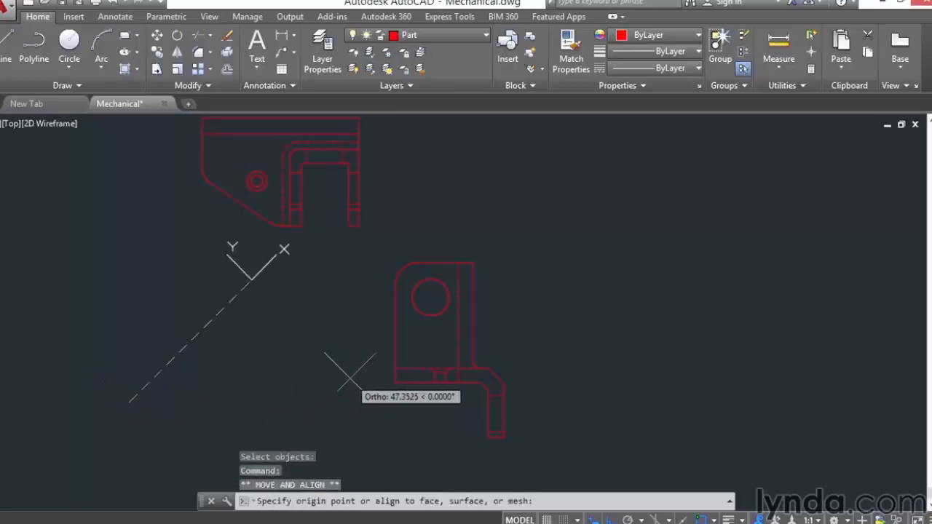
{"action": "key", "text": "F8"}
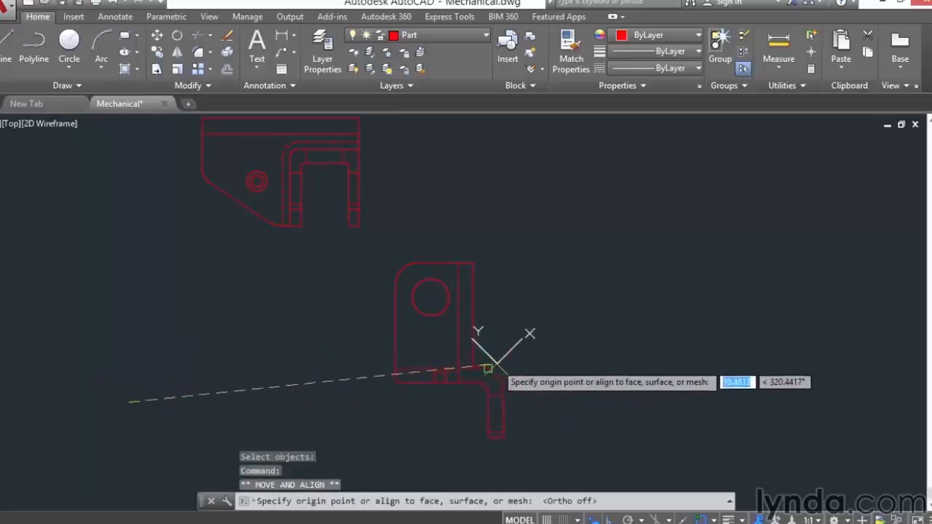
{"action": "left_click", "coordinate": [487, 369]}
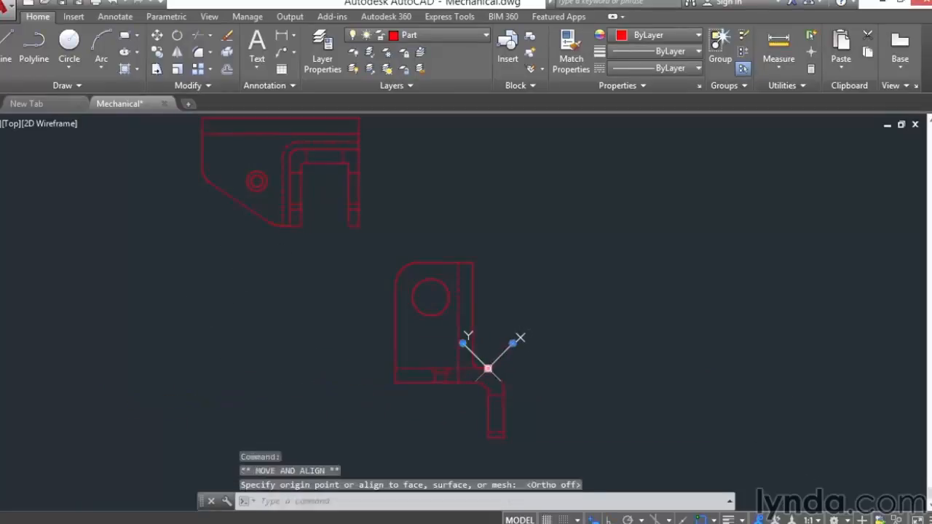
Align the UCS X axis with the lower bracket's outer angled edge by pointing it at the edge's lower endpoint.
{"action": "scroll", "coordinate": [534, 370], "scroll_direction": "up", "scroll_amount": 4}
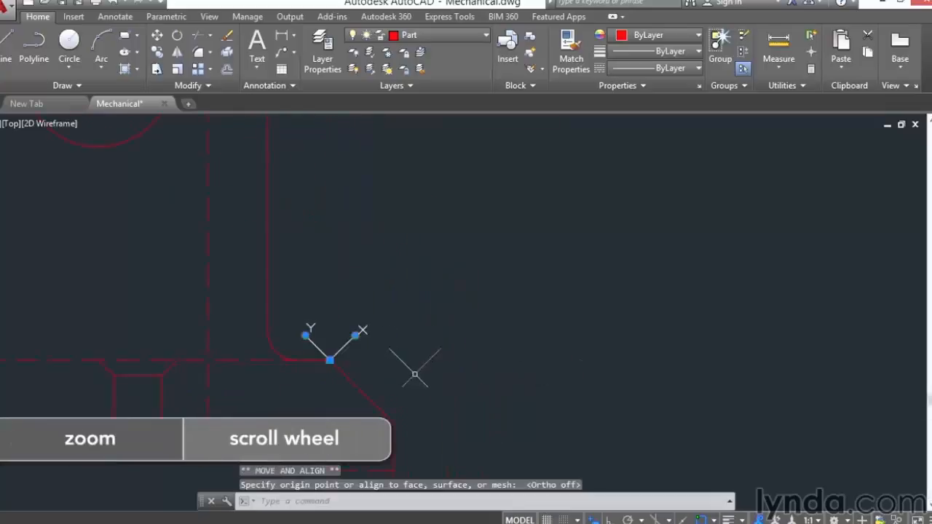
{"action": "left_click", "coordinate": [355, 337]}
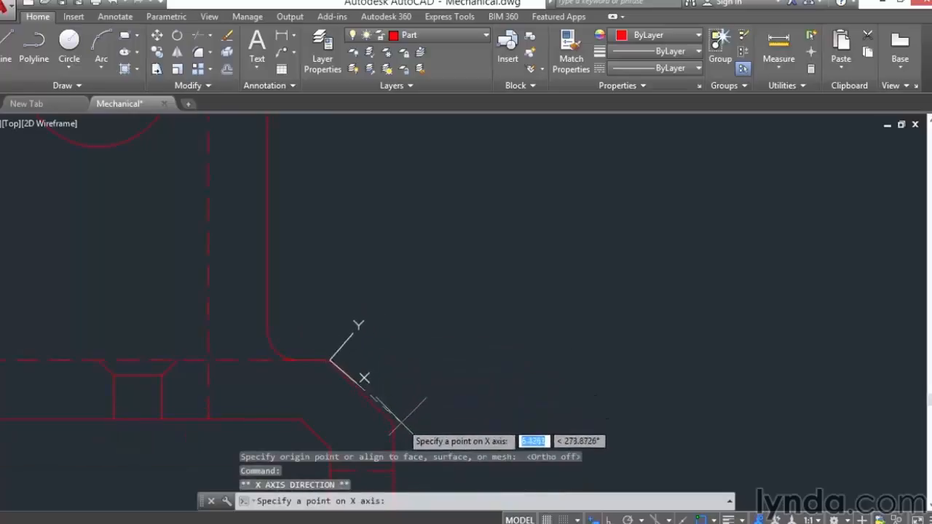
{"action": "key", "text": "Escape"}
{"action": "key", "text": "Escape"}
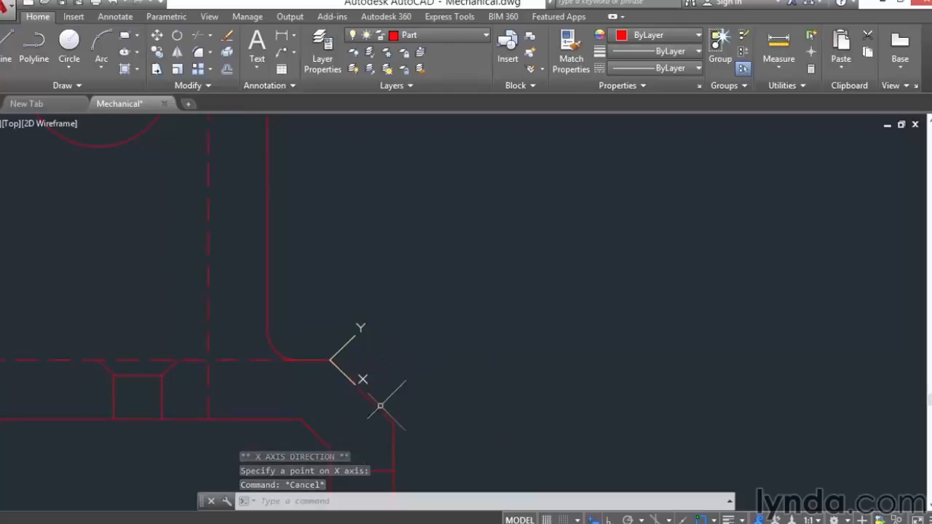
Stretch the lower bracket's bend and vertical leg diagonally down and to the right along the UCS X axis with Ortho on.
{"action": "middle_click_drag", "start_coordinate": [401, 384], "coordinate": [458, 233]}
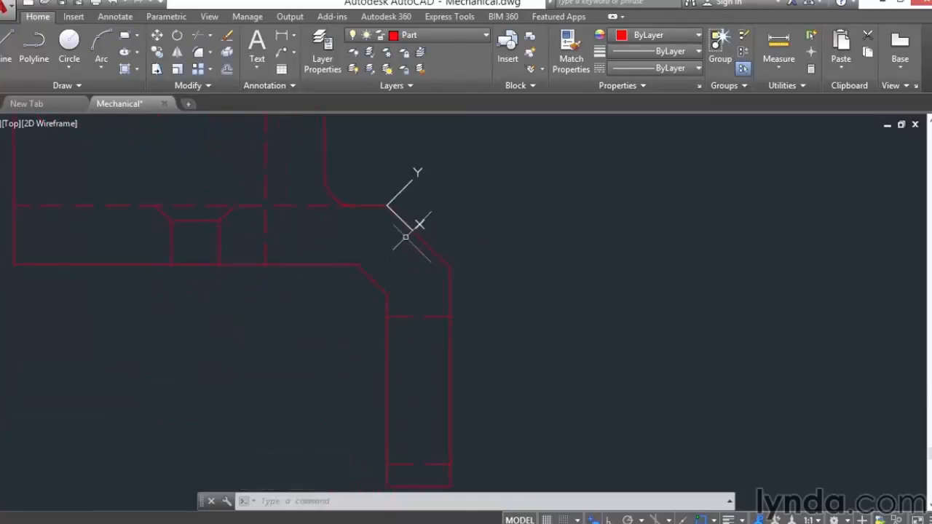
{"action": "scroll", "coordinate": [398, 250], "scroll_direction": "down", "scroll_amount": 2}
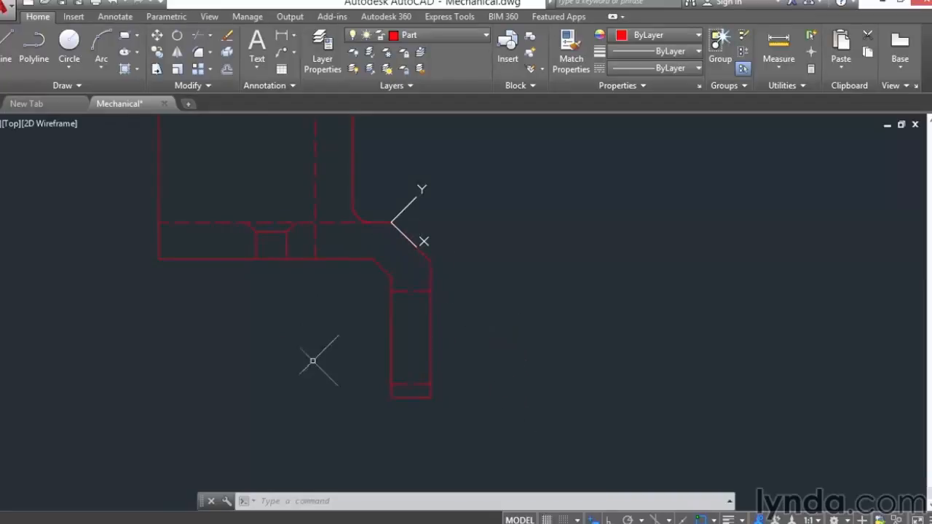
{"action": "left_click", "coordinate": [155, 69]}
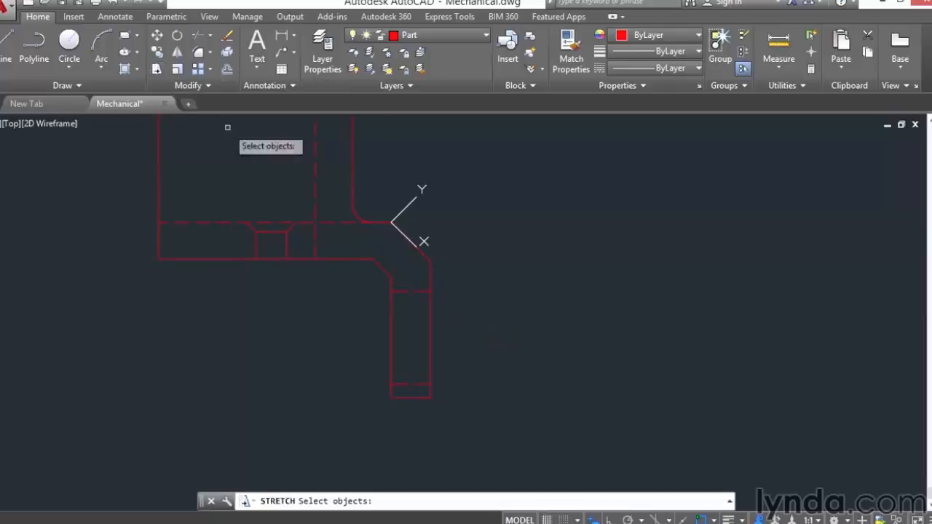
{"action": "left_click", "coordinate": [547, 439]}
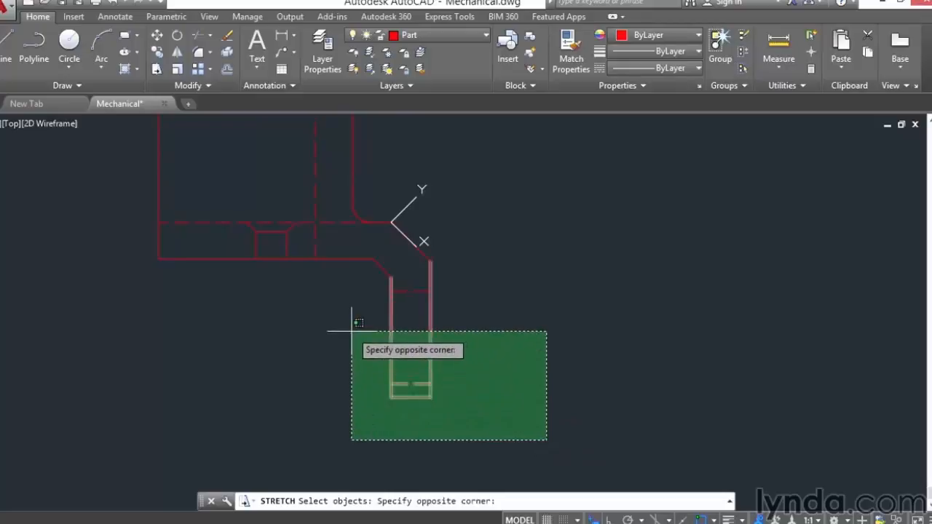
{"action": "left_click", "coordinate": [384, 250]}
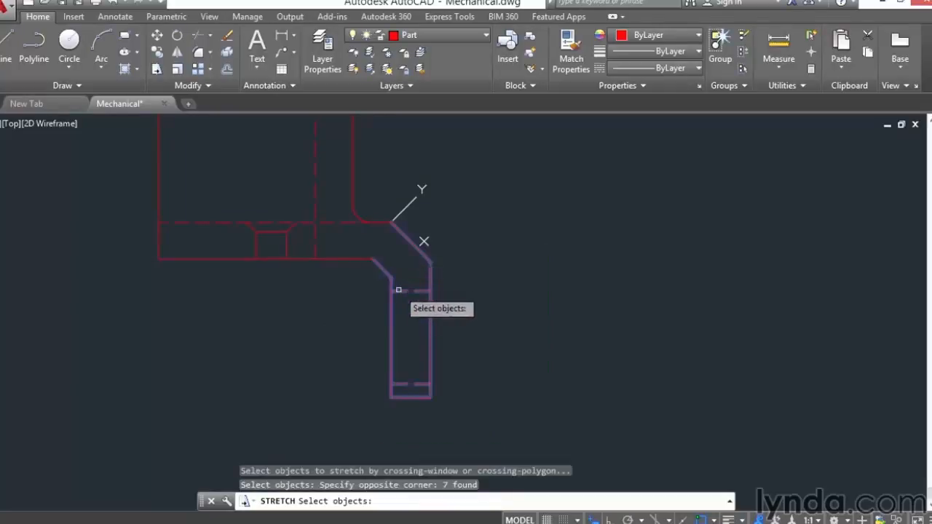
{"action": "key", "text": "Return"}
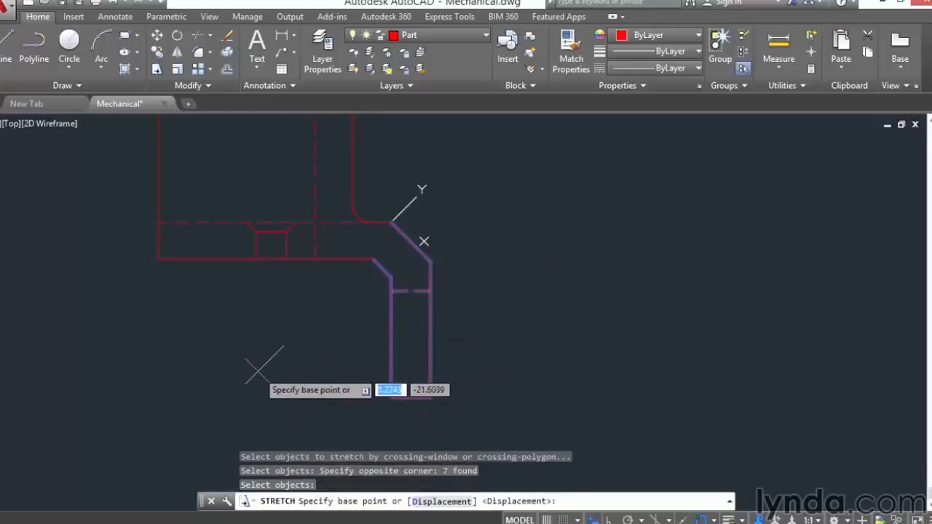
{"action": "left_click", "coordinate": [260, 367]}
{"action": "key", "text": "F8"}
{"action": "left_click", "coordinate": [339, 432]}
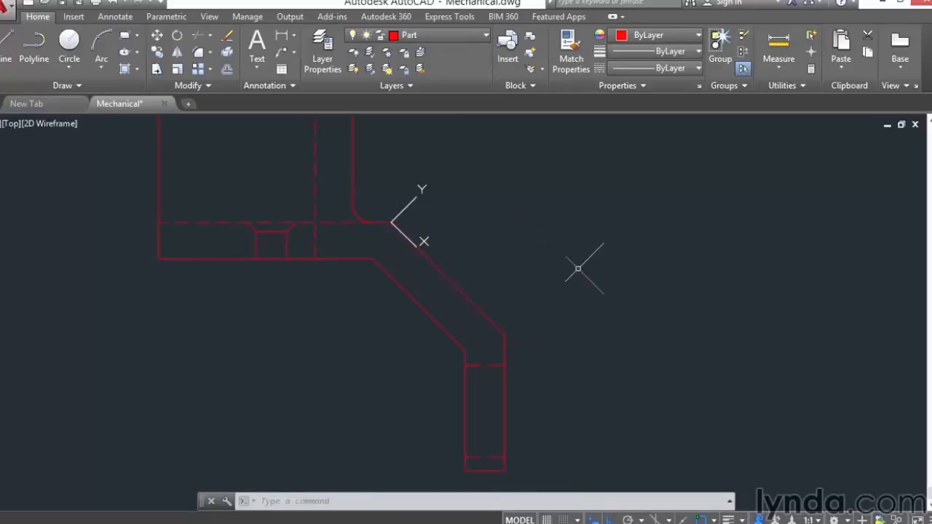
Rotate the UCS 45 degrees about its Z axis.
{"action": "scroll", "coordinate": [575, 265], "scroll_direction": "down", "scroll_amount": 2}
{"action": "middle_click_drag", "start_coordinate": [516, 235], "coordinate": [495, 300]}
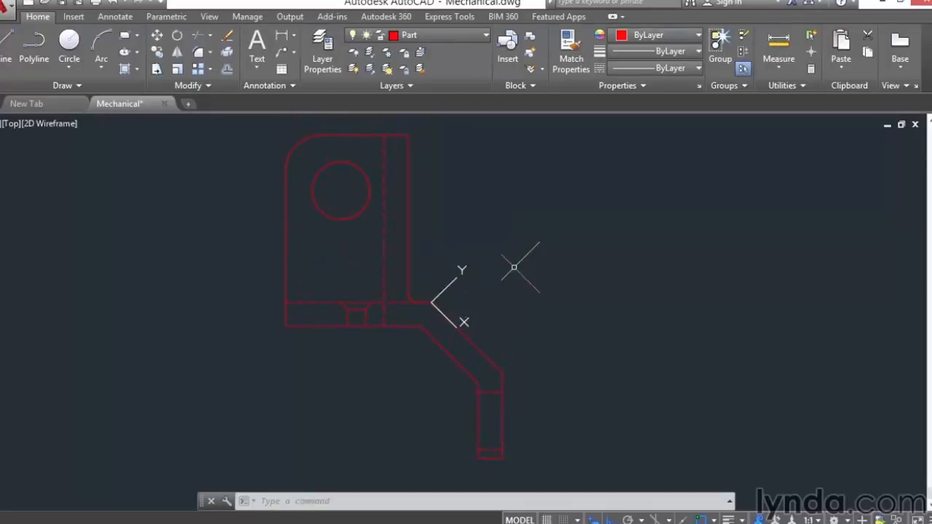
{"action": "type", "text": "ucs"}
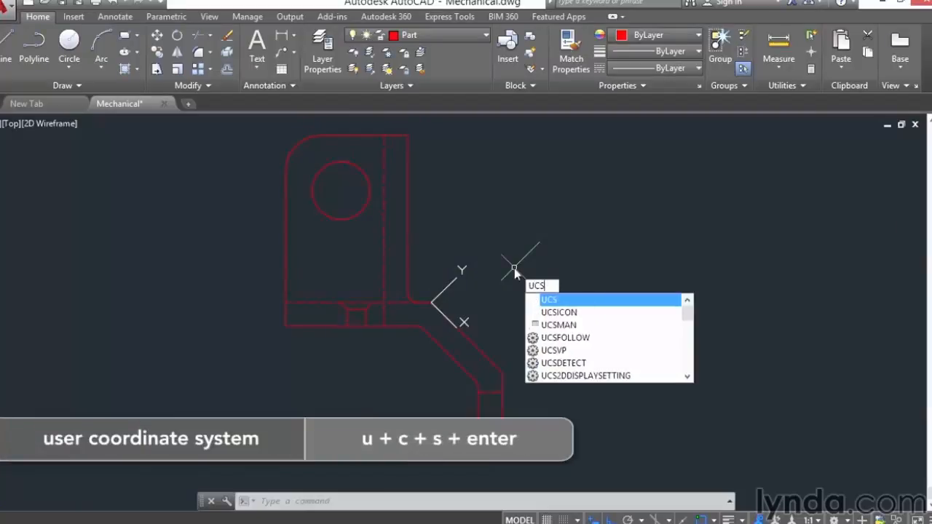
{"action": "key", "text": "Return"}
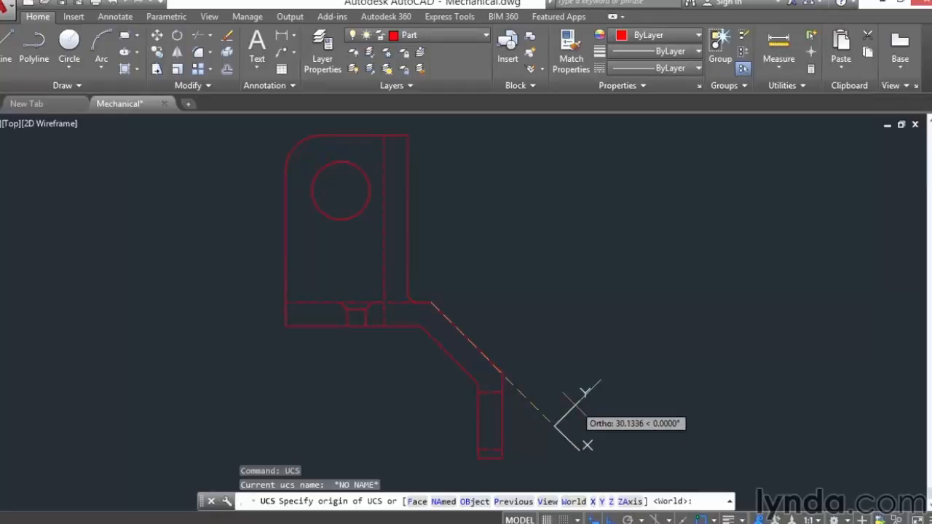
{"action": "left_click", "coordinate": [612, 501]}
{"action": "type", "text": "4"}
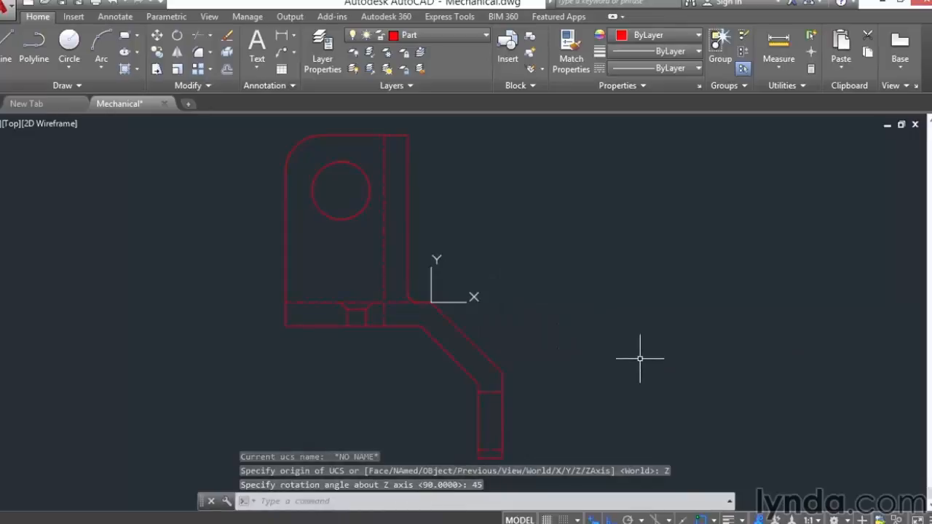
Draw a horizontal rectangle in the empty area to the right of the lower bracket.
{"action": "scroll", "coordinate": [484, 304], "scroll_direction": "up", "scroll_amount": 2}
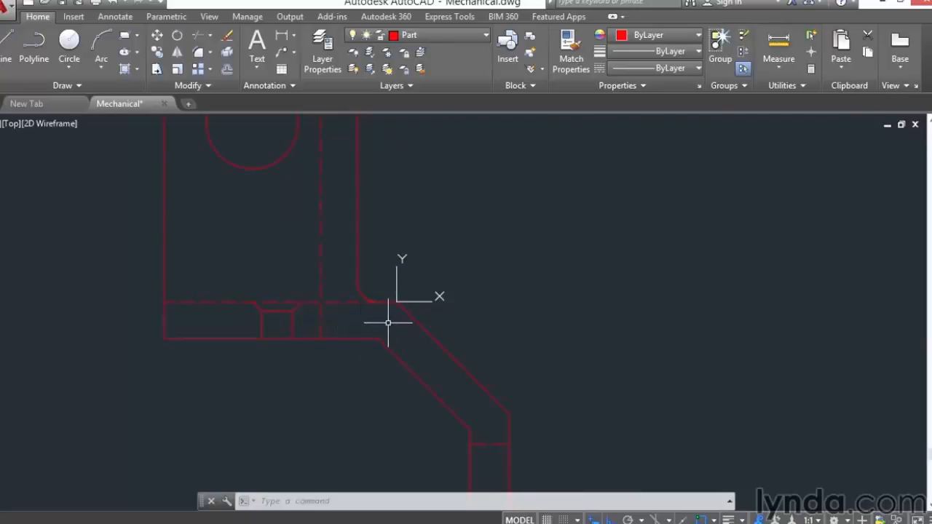
{"action": "scroll", "coordinate": [389, 322], "scroll_direction": "down", "scroll_amount": 4}
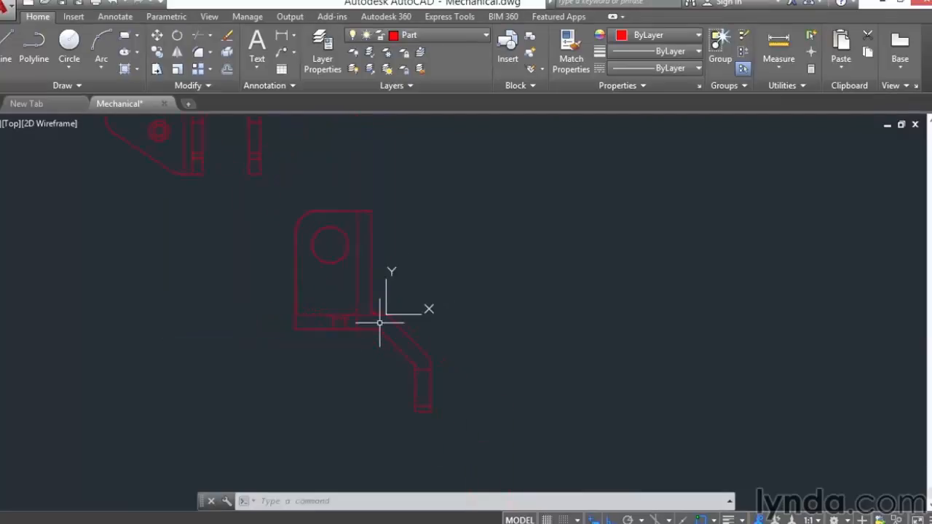
{"action": "middle_click_drag", "start_coordinate": [299, 299], "coordinate": [358, 340]}
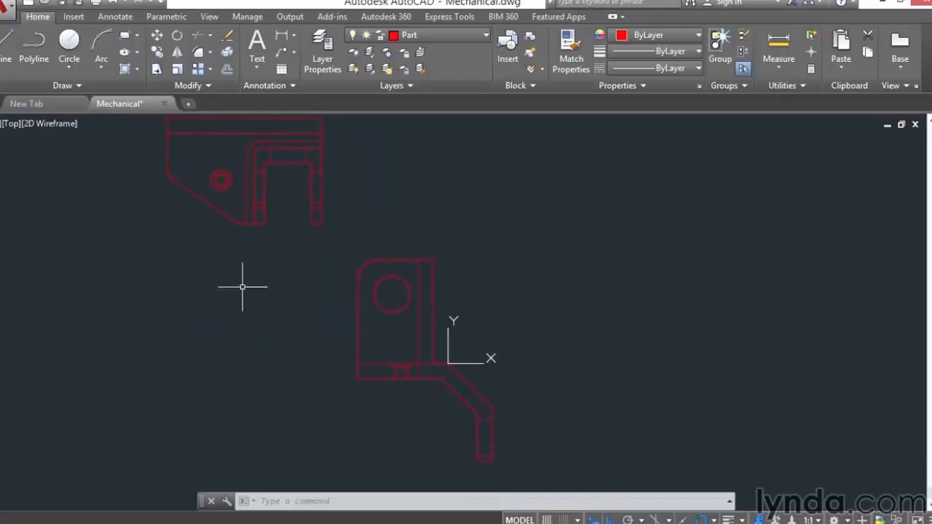
{"action": "left_click", "coordinate": [124, 37]}
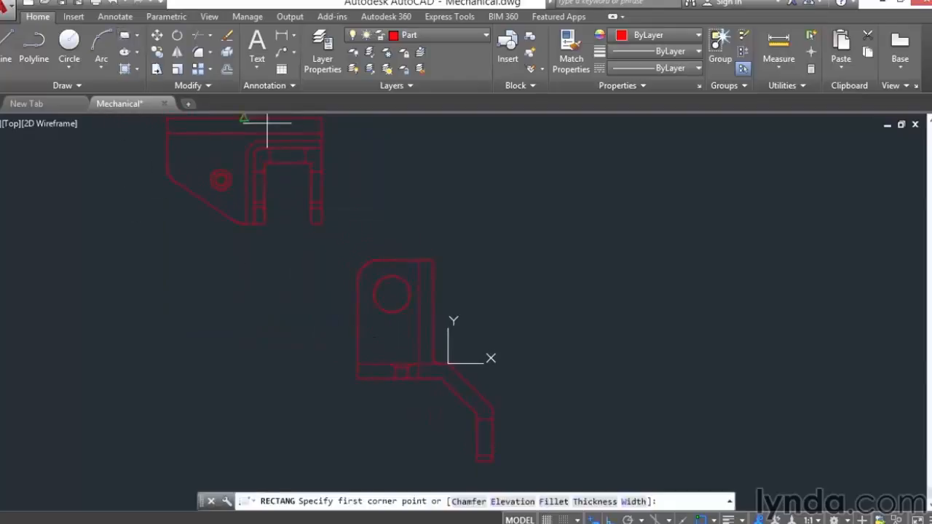
{"action": "left_click", "coordinate": [552, 255]}
{"action": "left_click", "coordinate": [642, 296]}
Rotate the rectangle counter-clockwise about its lower-left corner to a freehand angle with Ortho off.
{"action": "type", "text": "Ro"}
{"action": "key", "text": "Return"}
{"action": "left_click", "coordinate": [553, 293]}
{"action": "key", "text": "Return"}
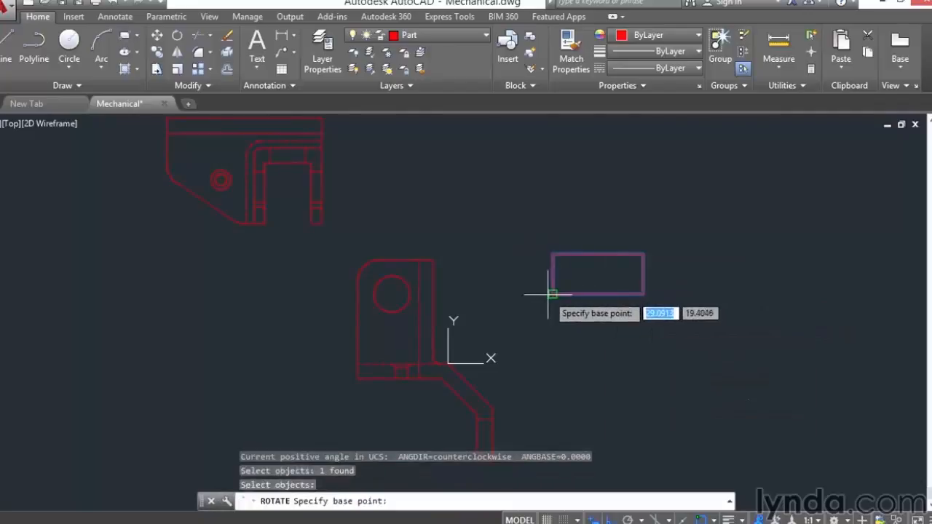
{"action": "left_click", "coordinate": [598, 294]}
{"action": "key", "text": "F8"}
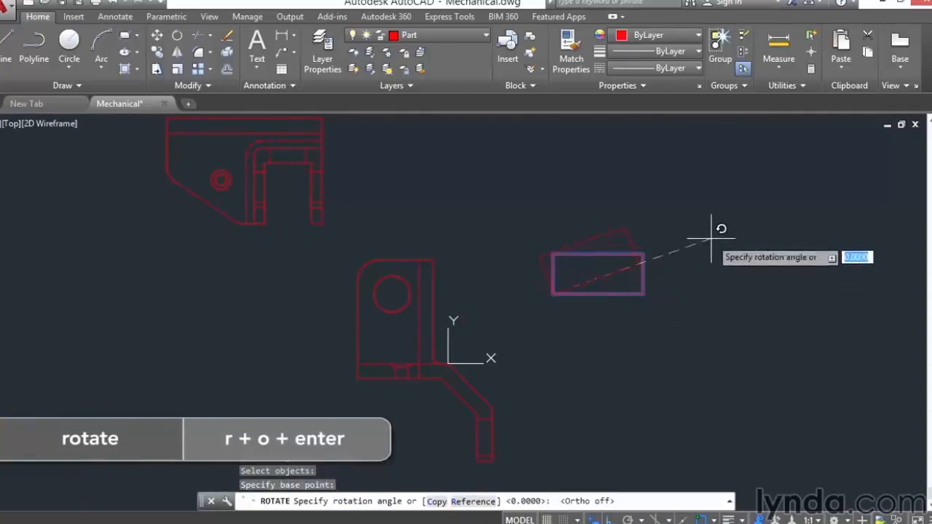
{"action": "left_click", "coordinate": [704, 218]}
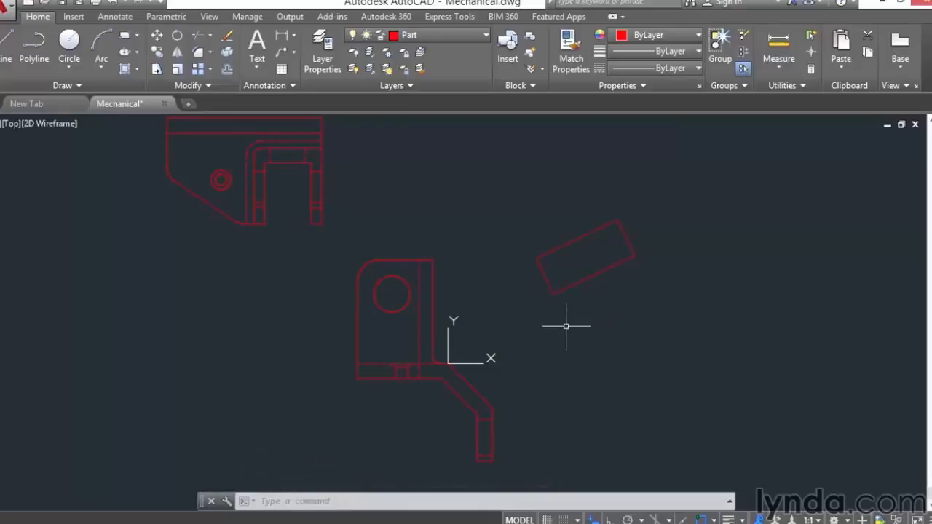
Align the UCS to the rotated rectangle with the UCS Object option, using its lower long edge near the lower-left corner.
{"action": "type", "text": "UCS"}
{"action": "key", "text": "Return"}
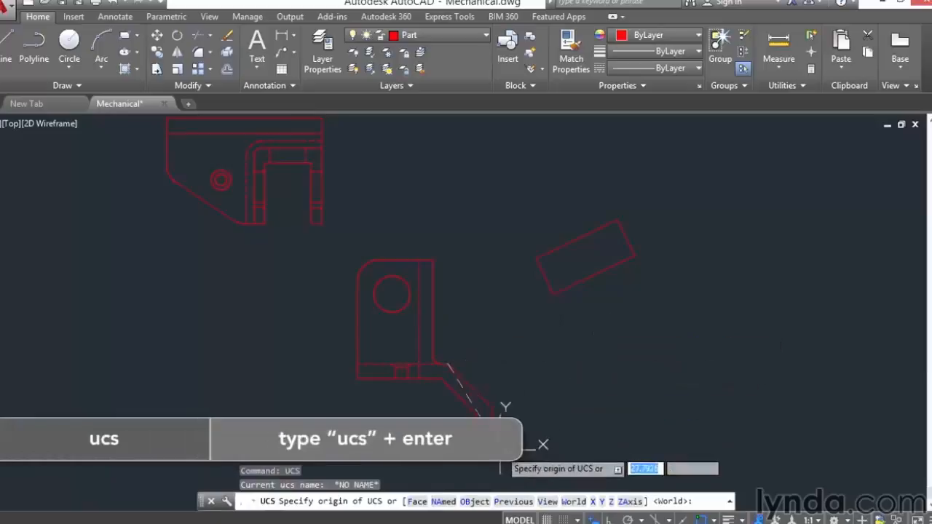
{"action": "left_click", "coordinate": [473, 504]}
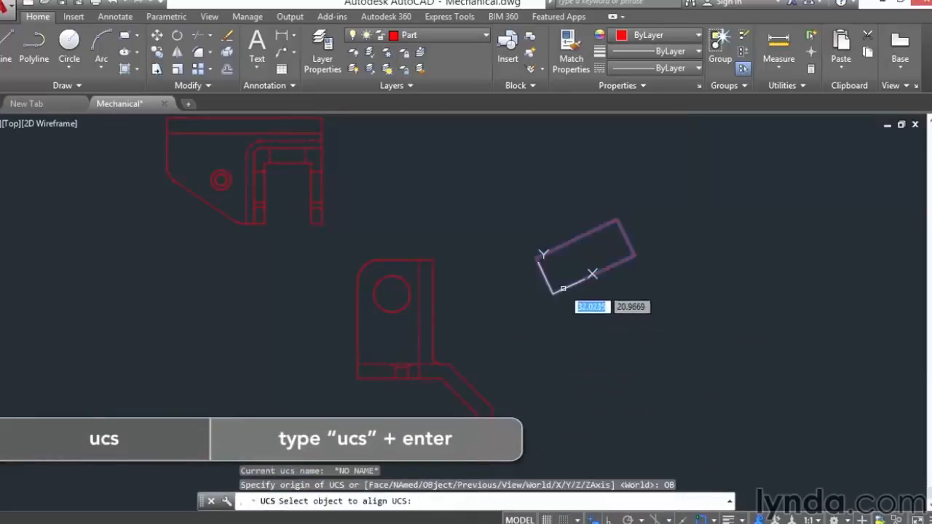
{"action": "left_click", "coordinate": [563, 288]}
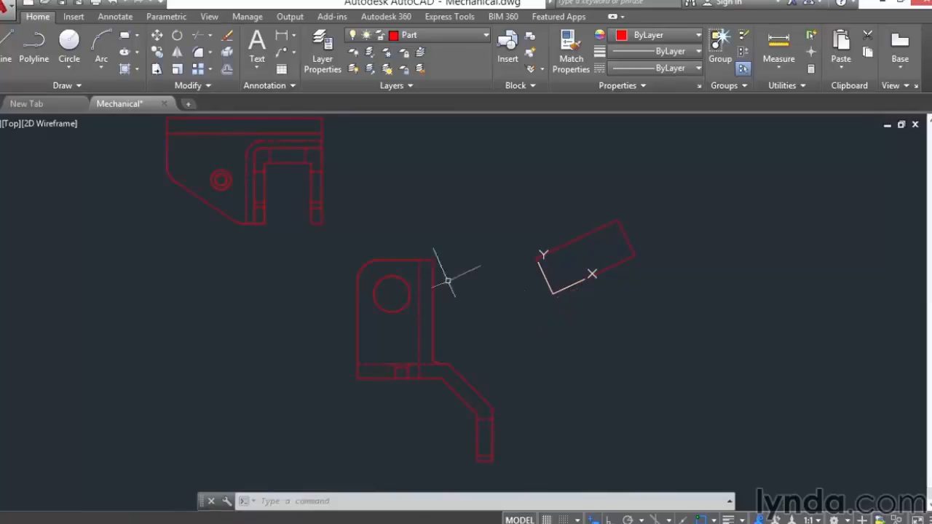
Draw a line with Ortho on across the rotated rectangle, parallel to the UCS Y axis and extending beyond both long edges.
{"action": "left_click", "coordinate": [9, 45]}
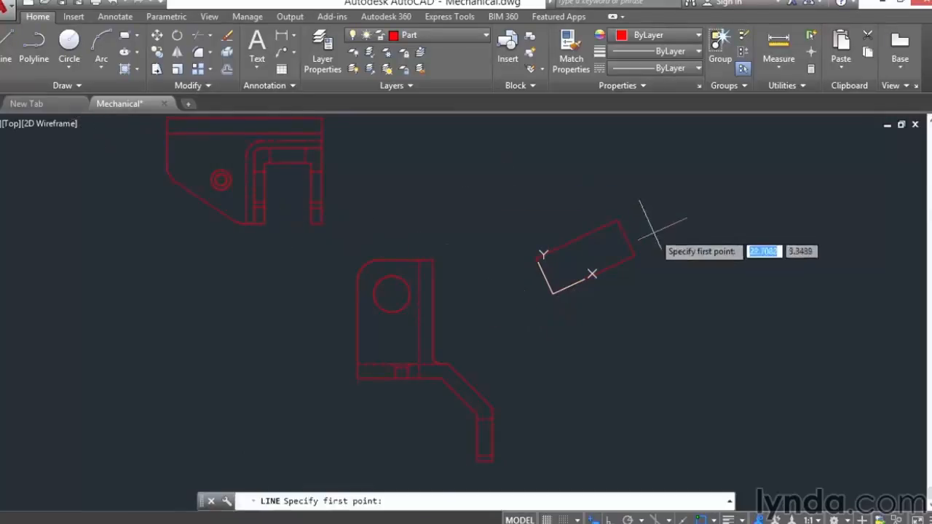
{"action": "left_click", "coordinate": [576, 220]}
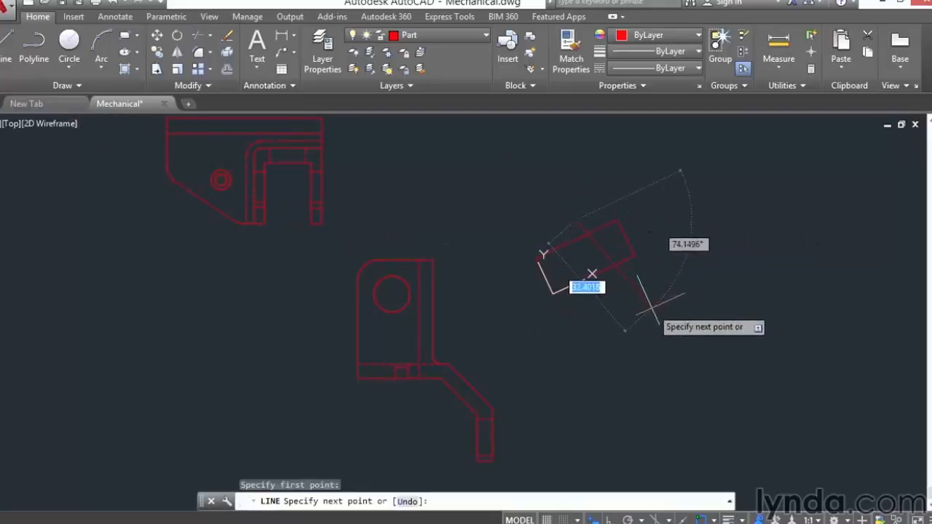
{"action": "key", "text": "F8"}
{"action": "left_click", "coordinate": [616, 310]}
{"action": "key", "text": "Return"}
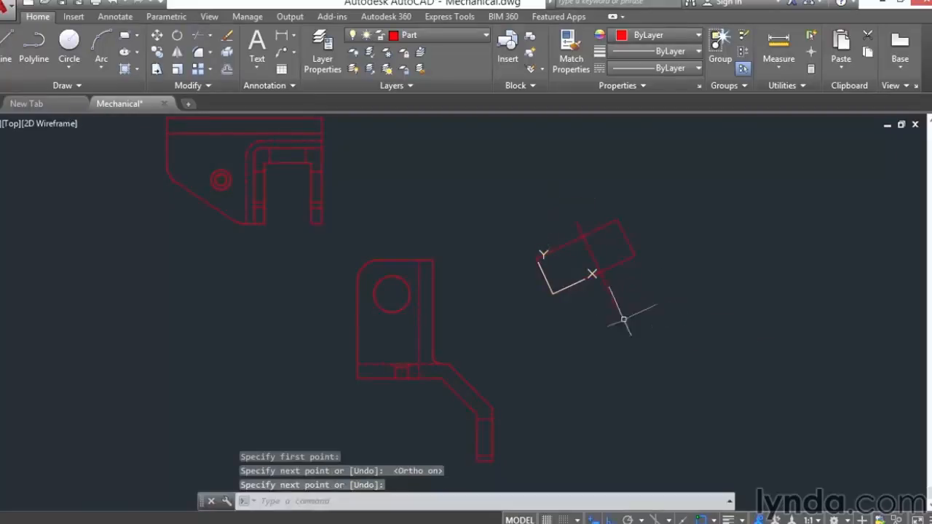
Draw a second Ortho line lengthwise through the rotated rectangle, parallel to the UCS X axis and extending beyond both short edges.
{"action": "key", "text": "Return"}
{"action": "left_click", "coordinate": [539, 314]}
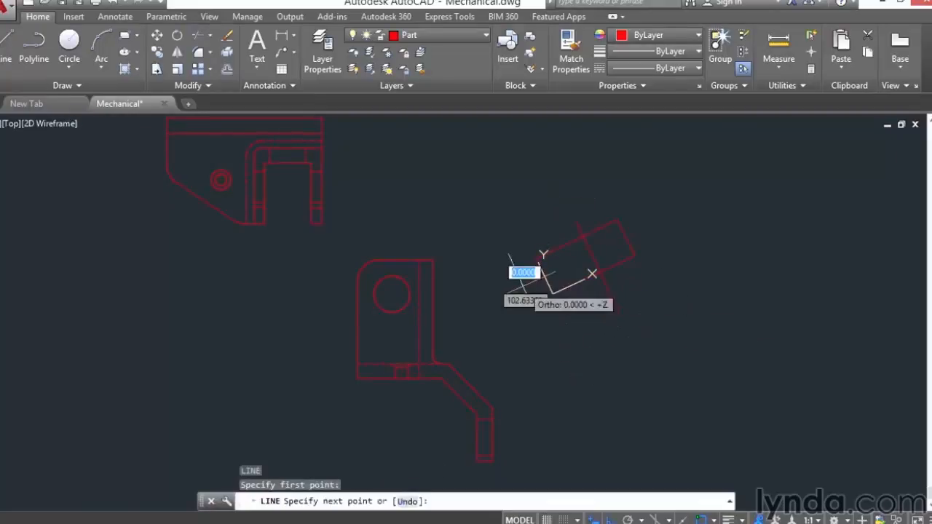
{"action": "left_click", "coordinate": [661, 224]}
{"action": "key", "text": "Return"}
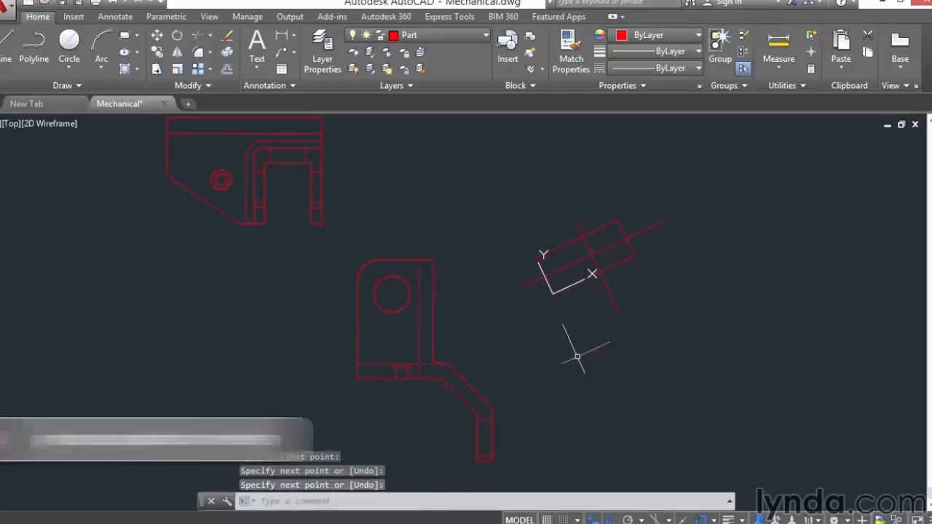
Turn the view to the plan of the current UCS with the PLAN command.
{"action": "middle_click_drag", "start_coordinate": [568, 323], "coordinate": [562, 344]}
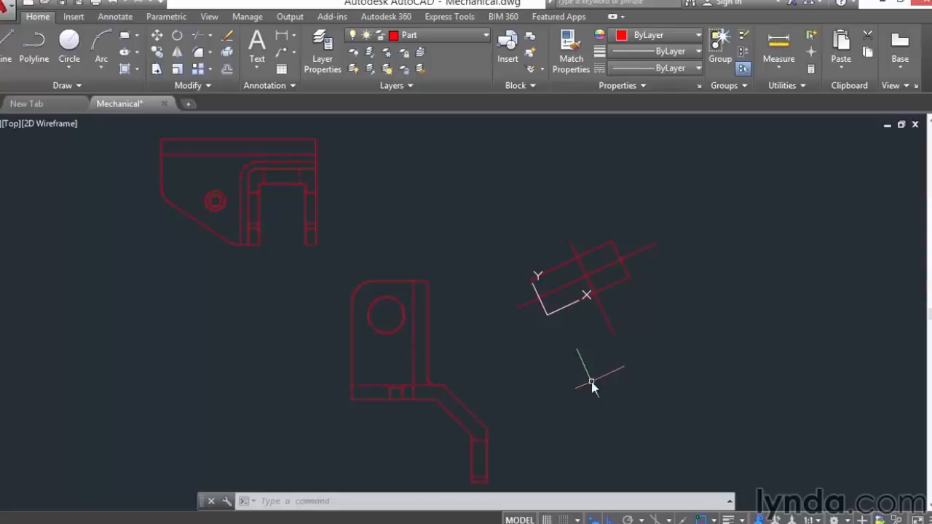
{"action": "type", "text": "plan"}
{"action": "key", "text": "Return"}
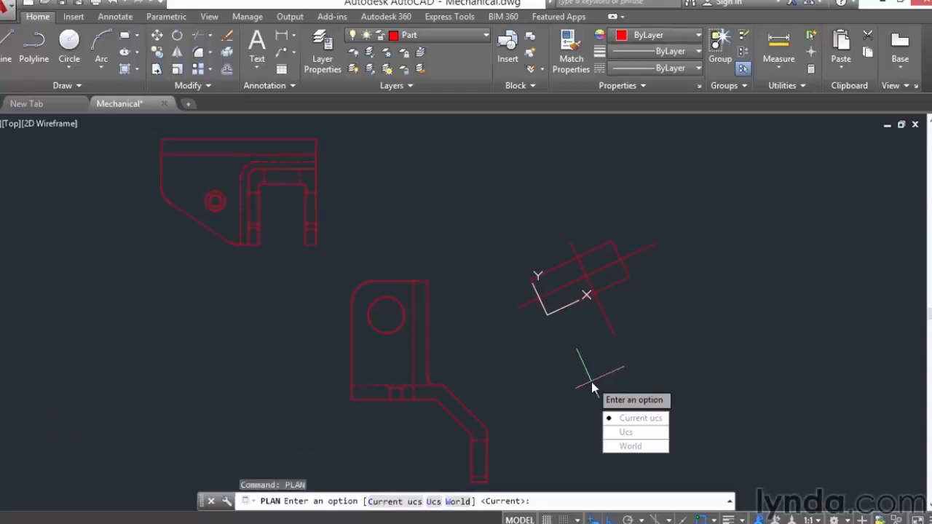
{"action": "key", "text": "Return"}
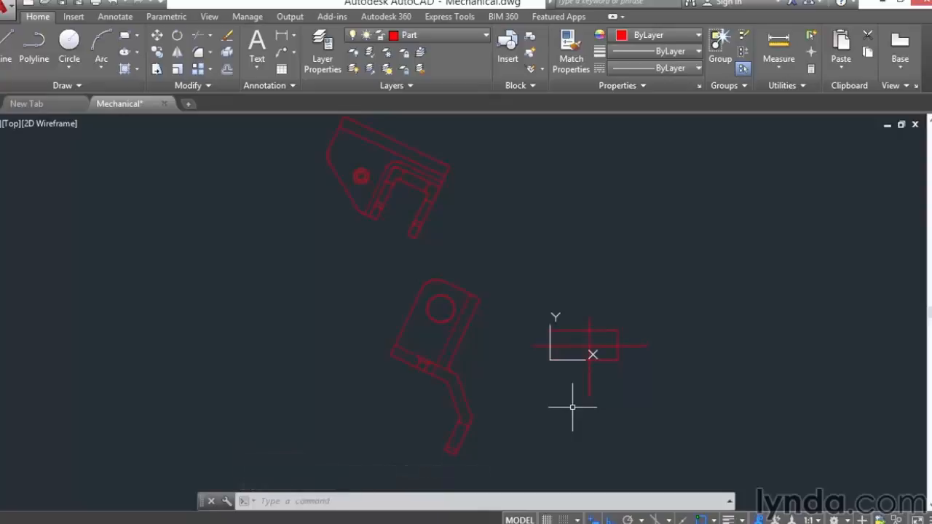
{"action": "scroll", "coordinate": [575, 375], "scroll_direction": "up", "scroll_amount": 2}
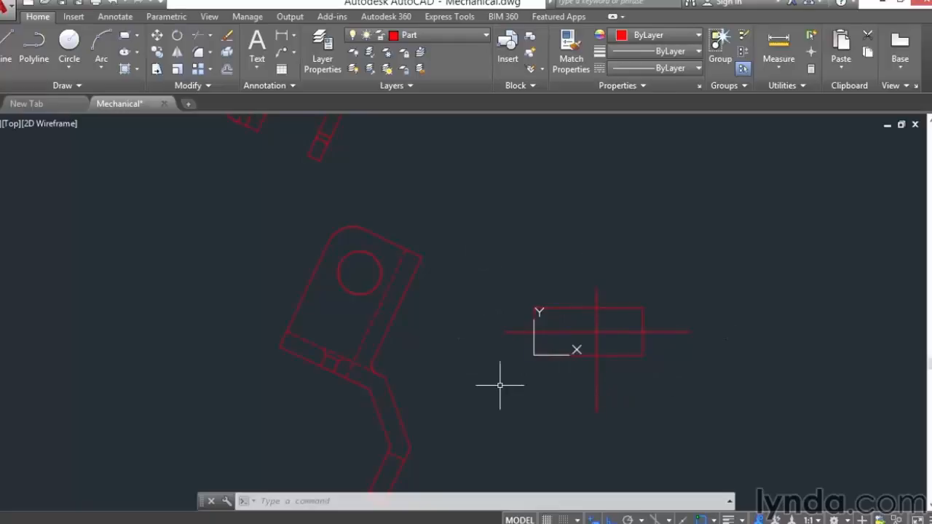
{"action": "scroll", "coordinate": [502, 388], "scroll_direction": "down", "scroll_amount": 2}
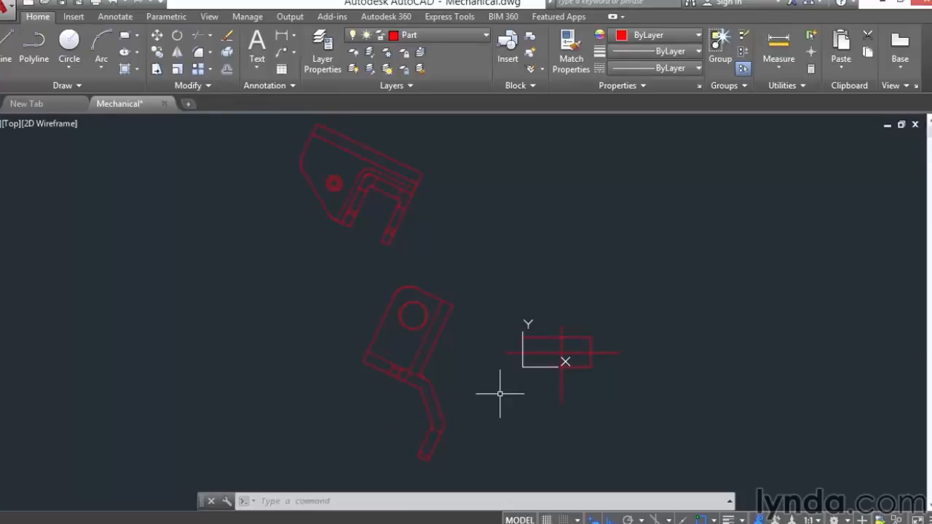
Restore the World coordinate system with the UCS command.
{"action": "type", "text": "UCS"}
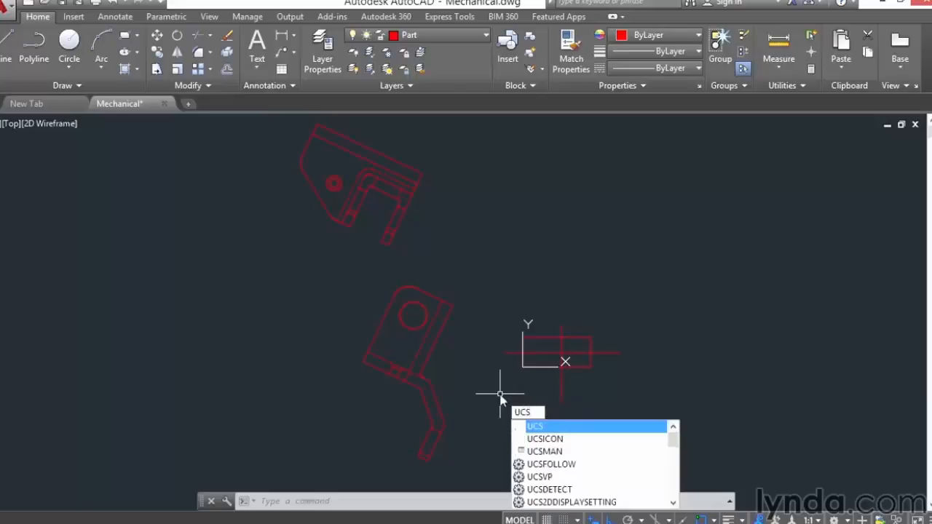
{"action": "key", "text": "Return"}
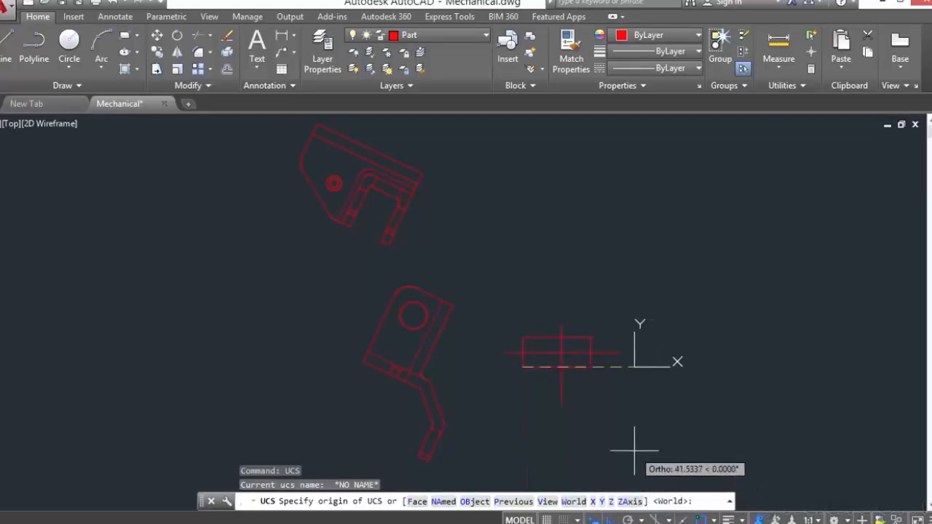
{"action": "key", "text": "Return"}
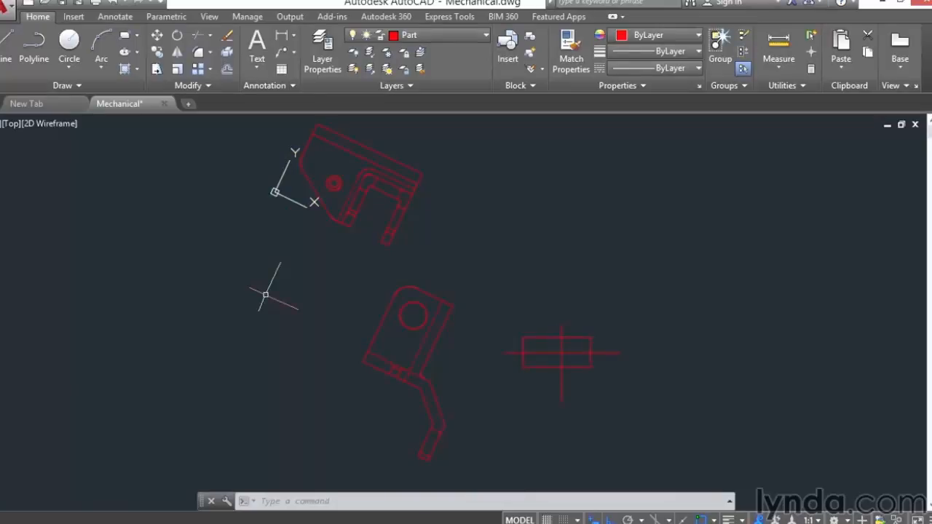
Return the drawing view to the World plan orientation with the PLAN command's World option.
{"action": "type", "text": "PLAN"}
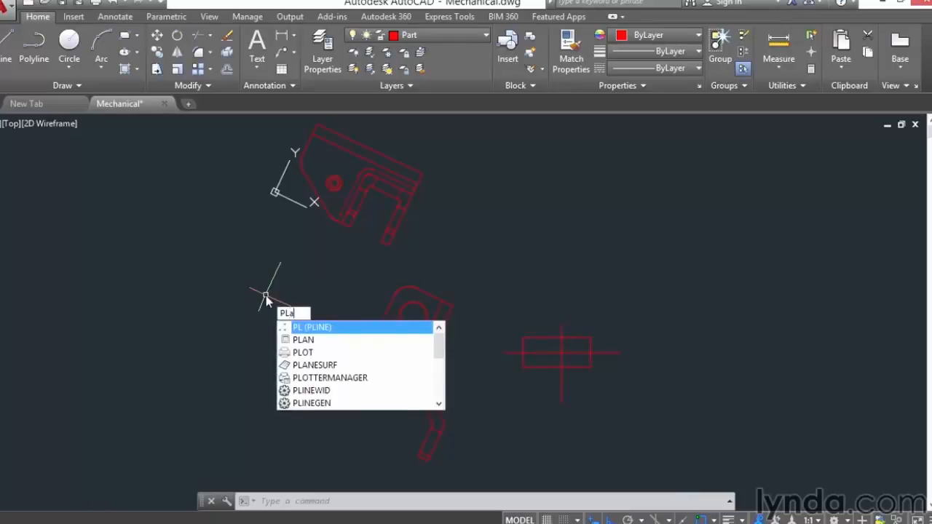
{"action": "key", "text": "Return"}
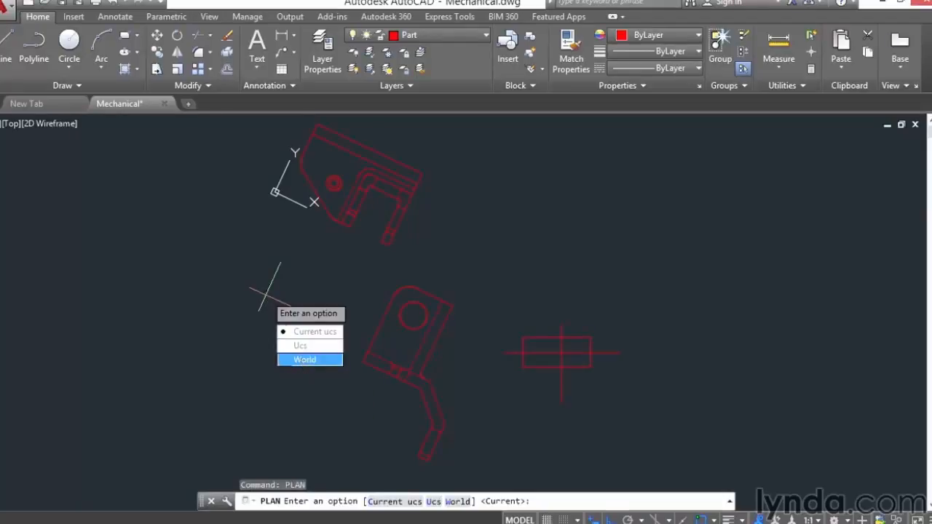
{"action": "left_click", "coordinate": [302, 361]}
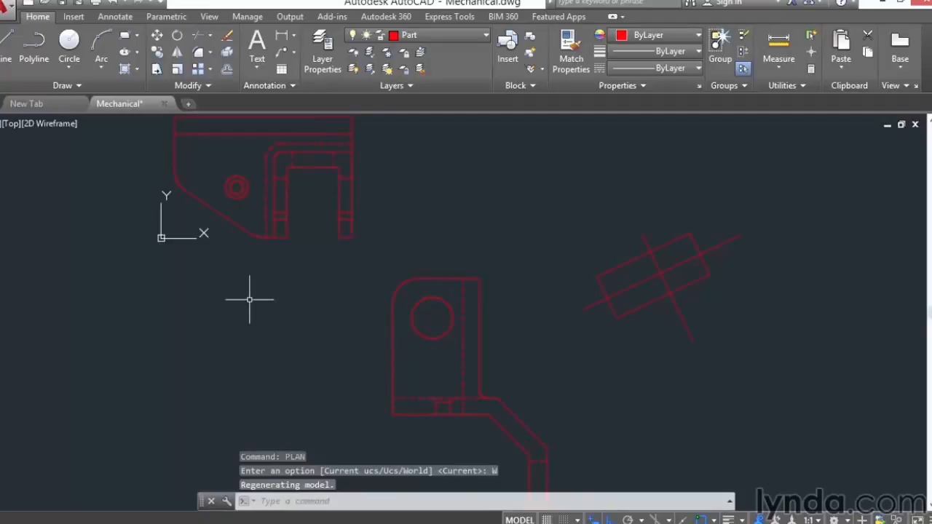